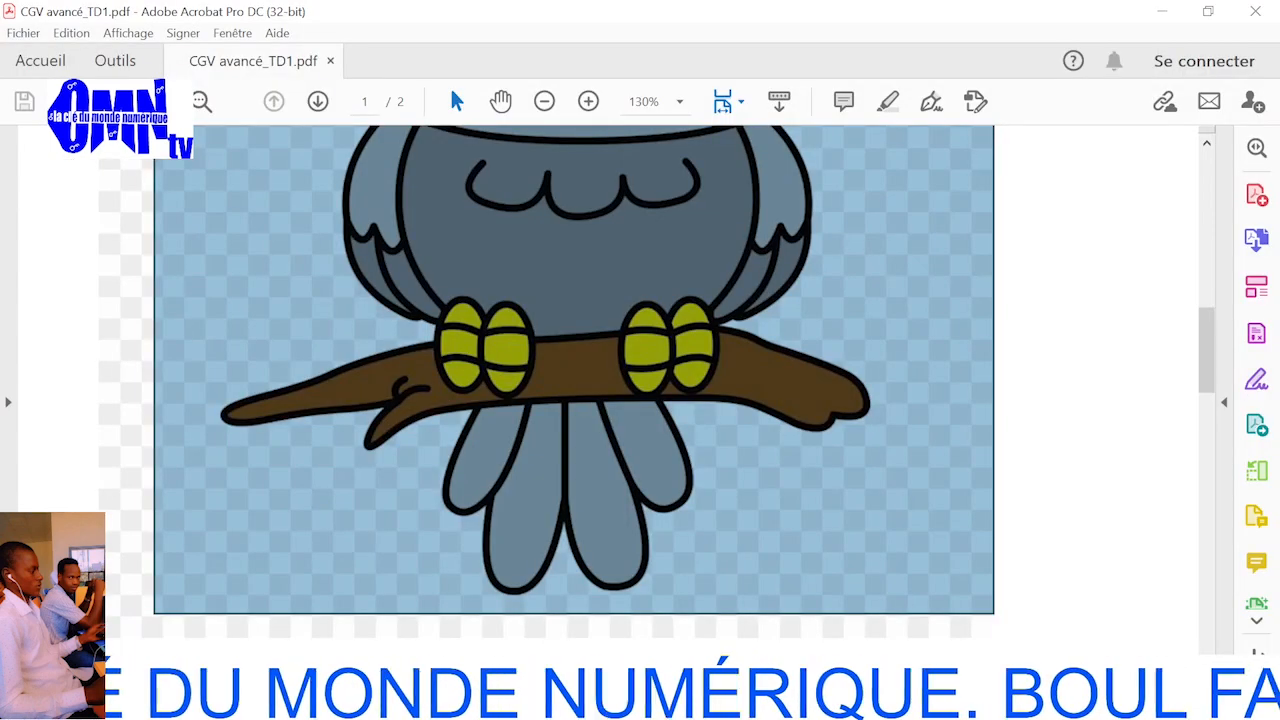
- Copy the owl image from the CGV avancé_TD1.pdf exercise and paste it into the blank Illustrator document
scroll(803, 588, "down", 5)
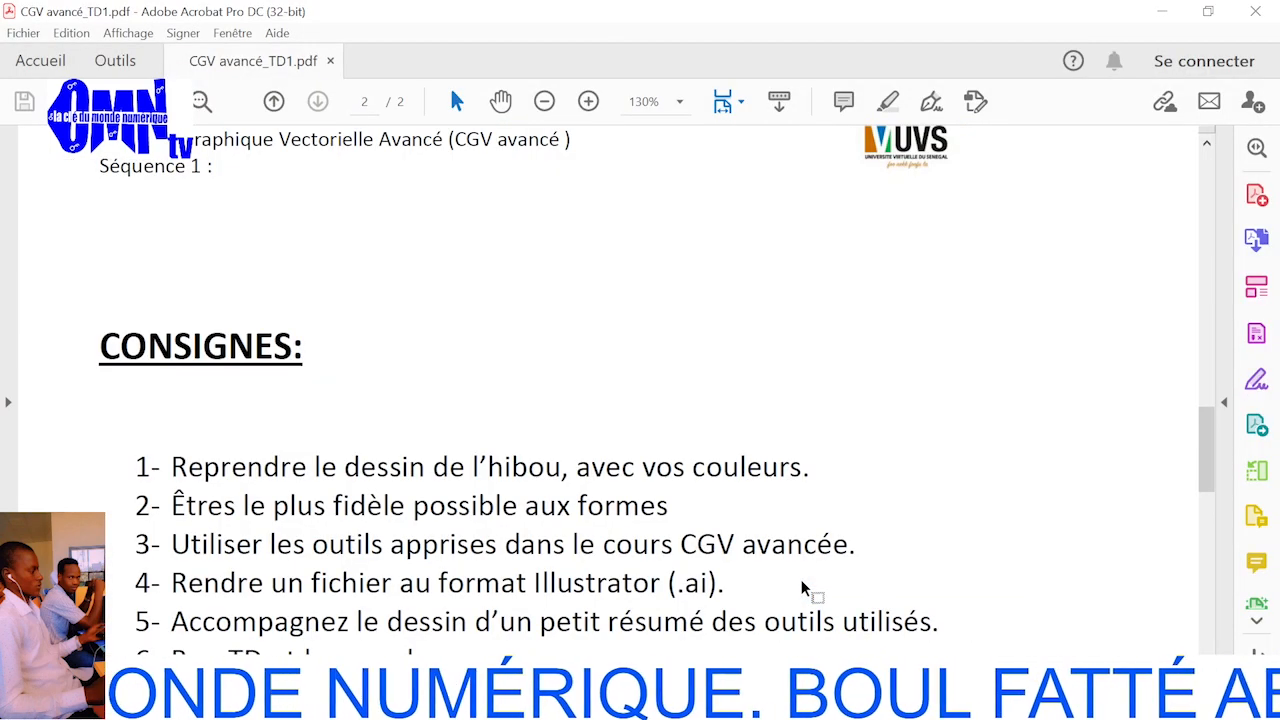
left_click_drag(1212, 470, 1245, 300)
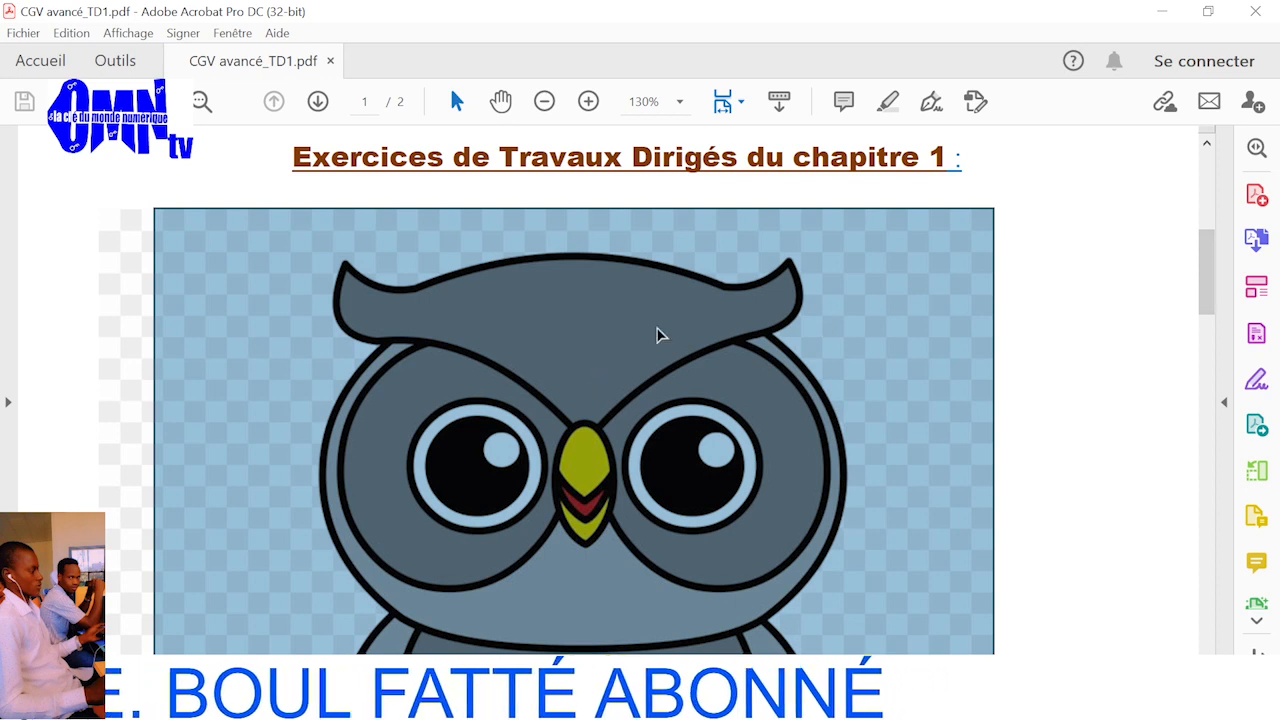
right_click(630, 371)
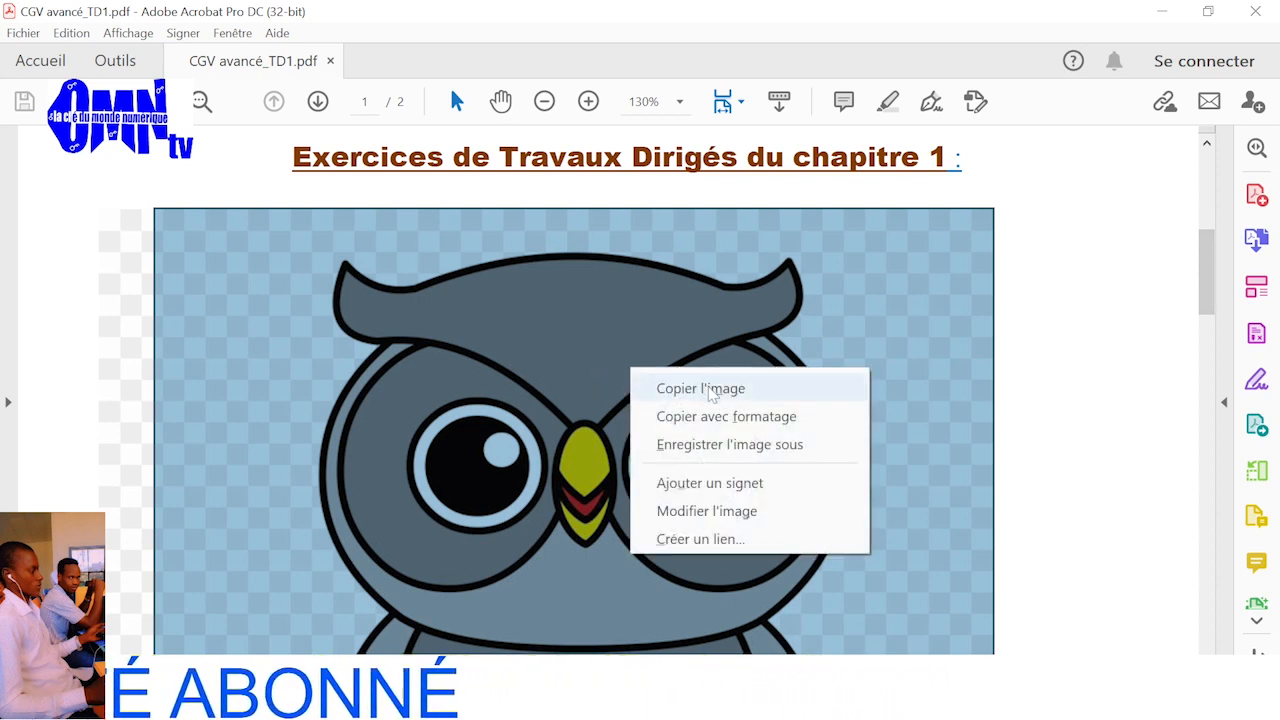
left_click(711, 392)
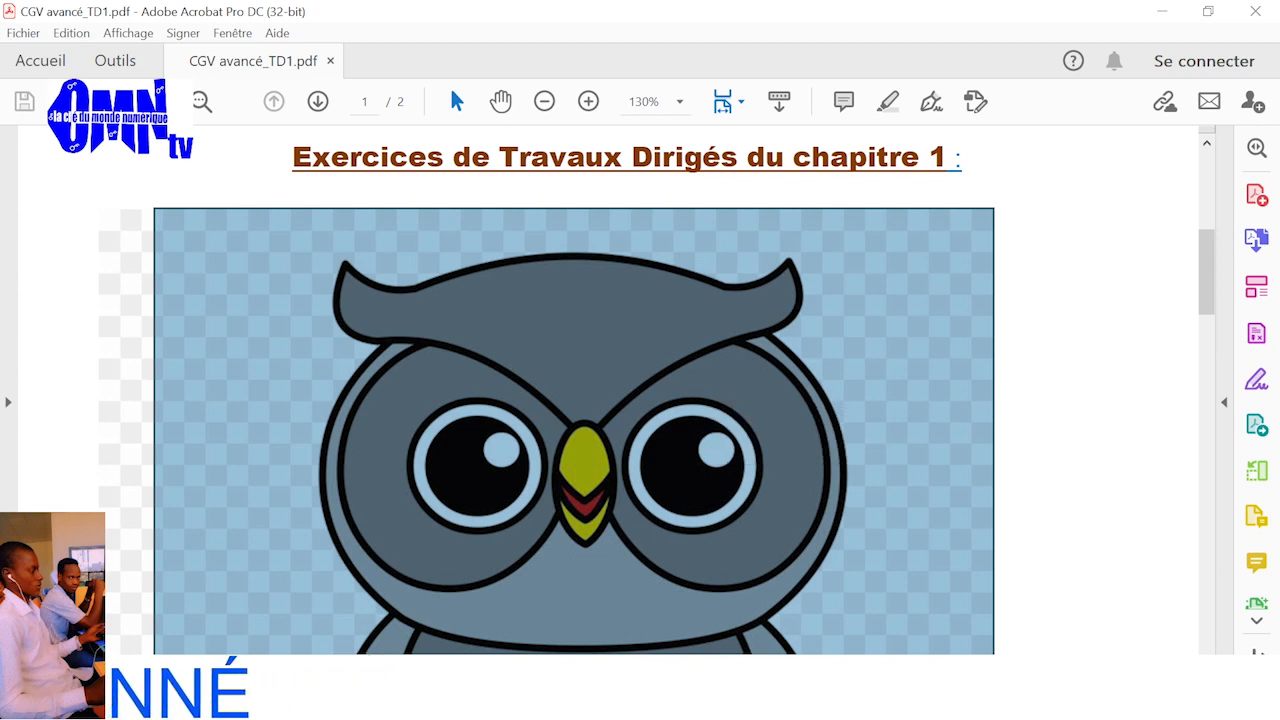
key("alt+Tab")
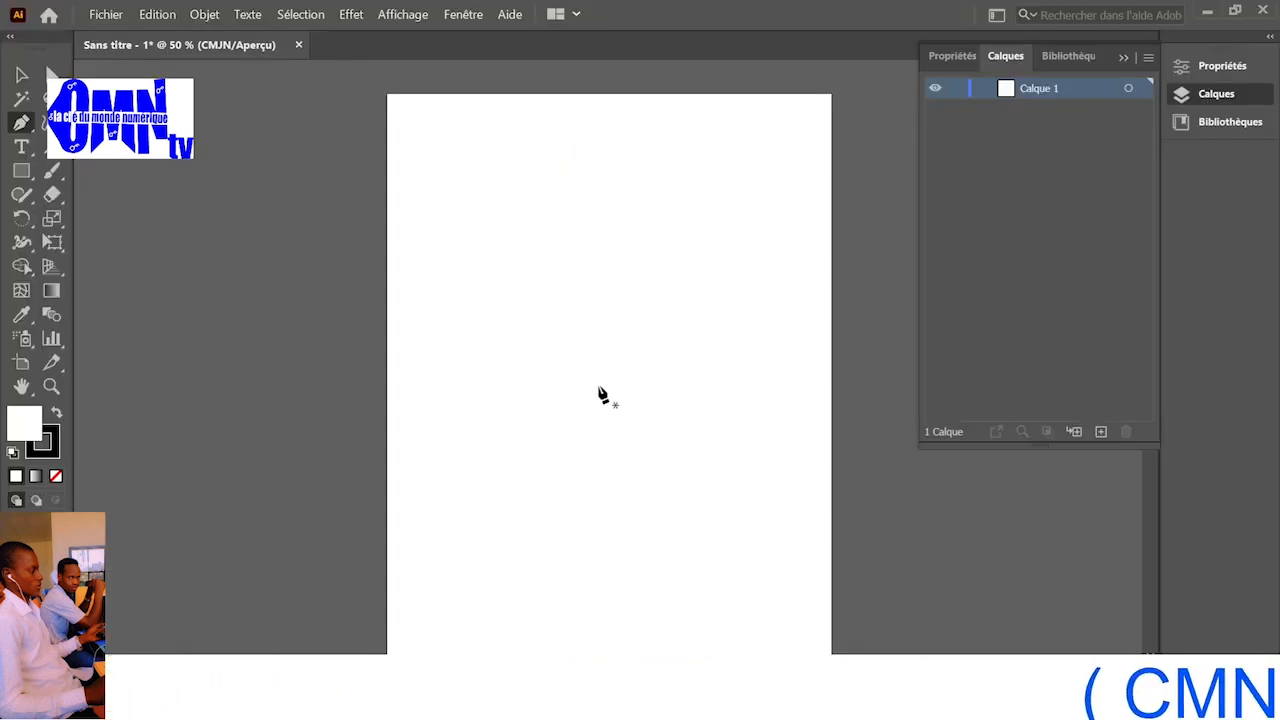
key("ctrl+v")
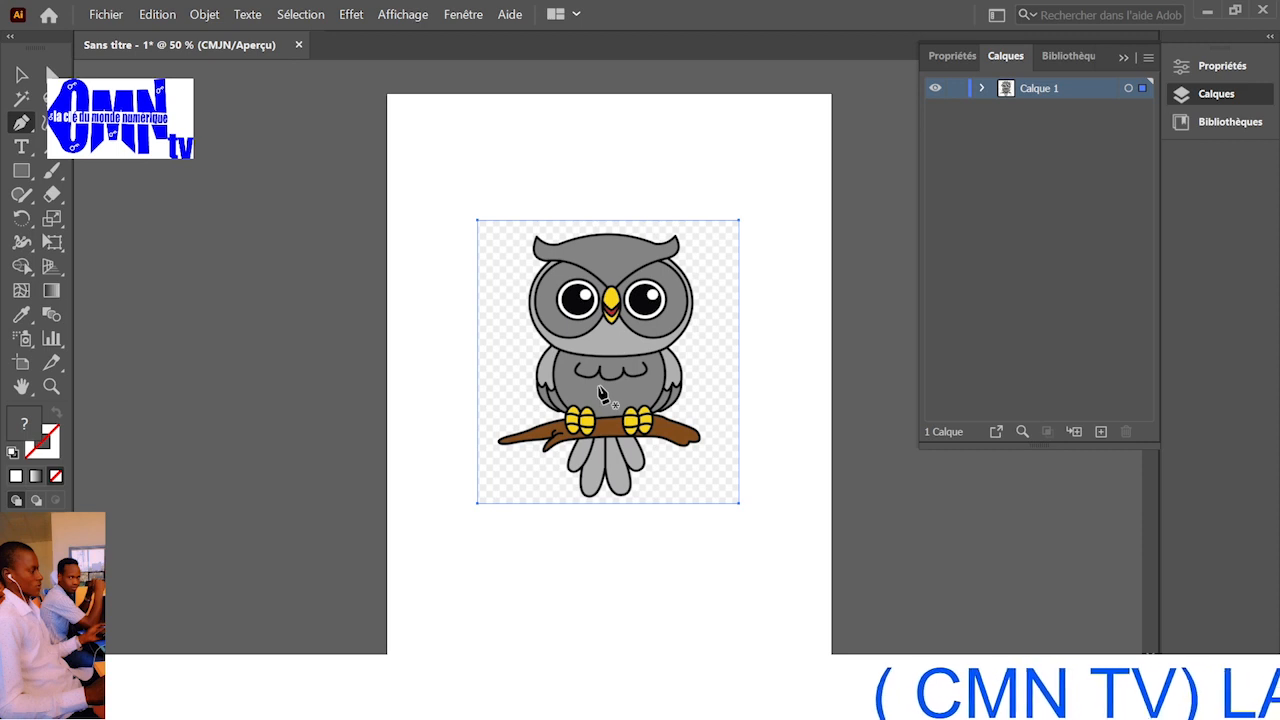
- Enlarge the pasted owl image proportionally from two opposite corners so it fills most of the artboard's width
left_click(20, 76)
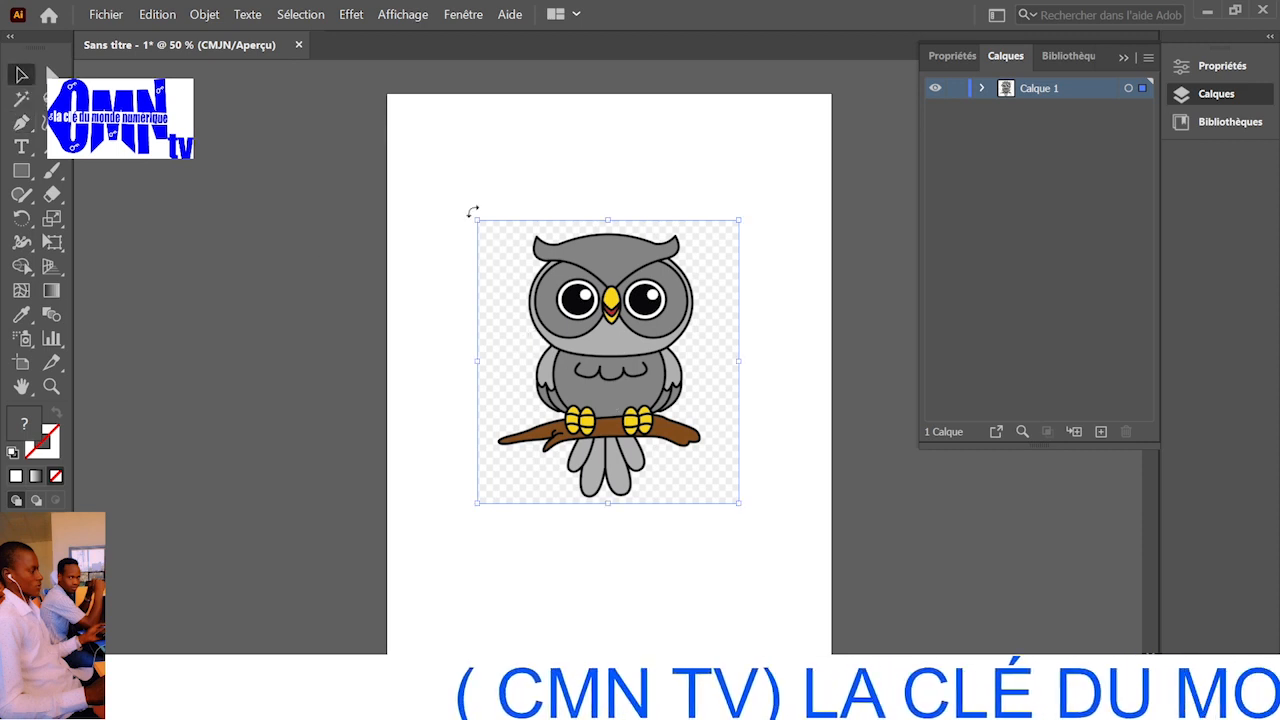
left_click_drag(478, 218, 446, 120)
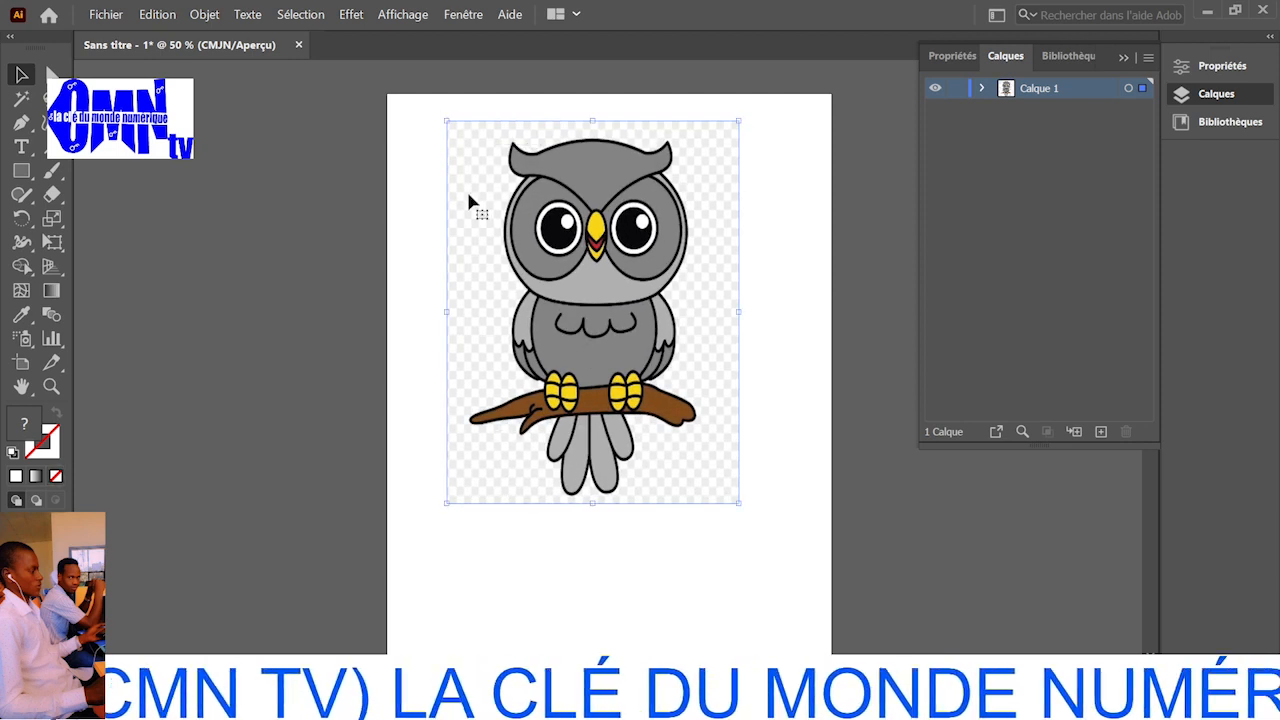
key("ctrl+z")
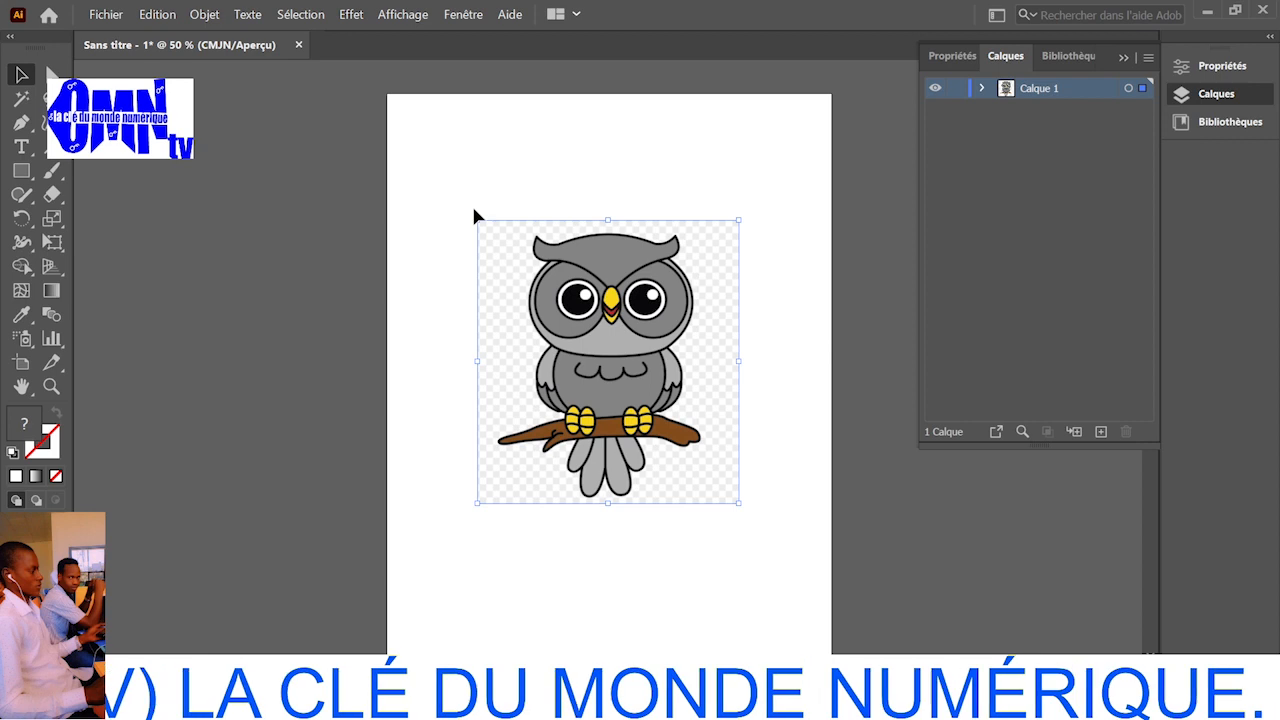
left_click_drag(479, 219, 449, 167)
left_click_drag(739, 503, 806, 567)
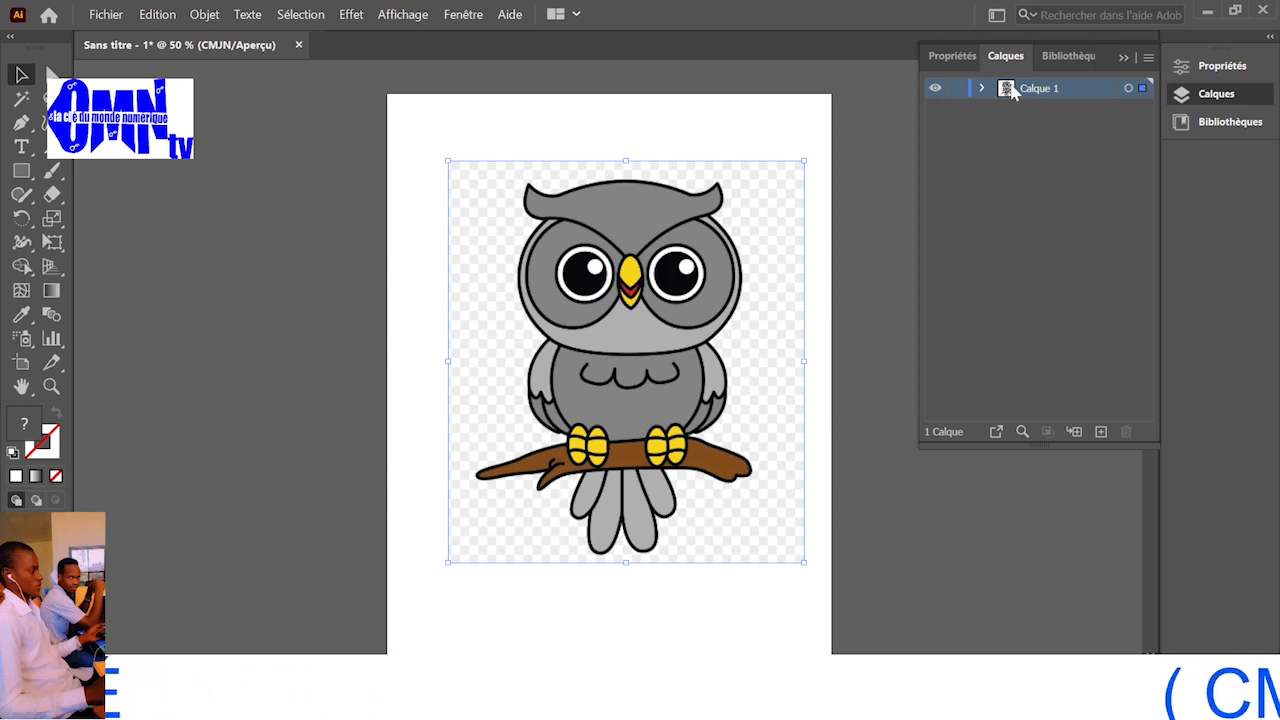
- Make Calque 1 a template layer (Modèle) with images dimmed to 50% and add a new layer above it
left_click(464, 16)
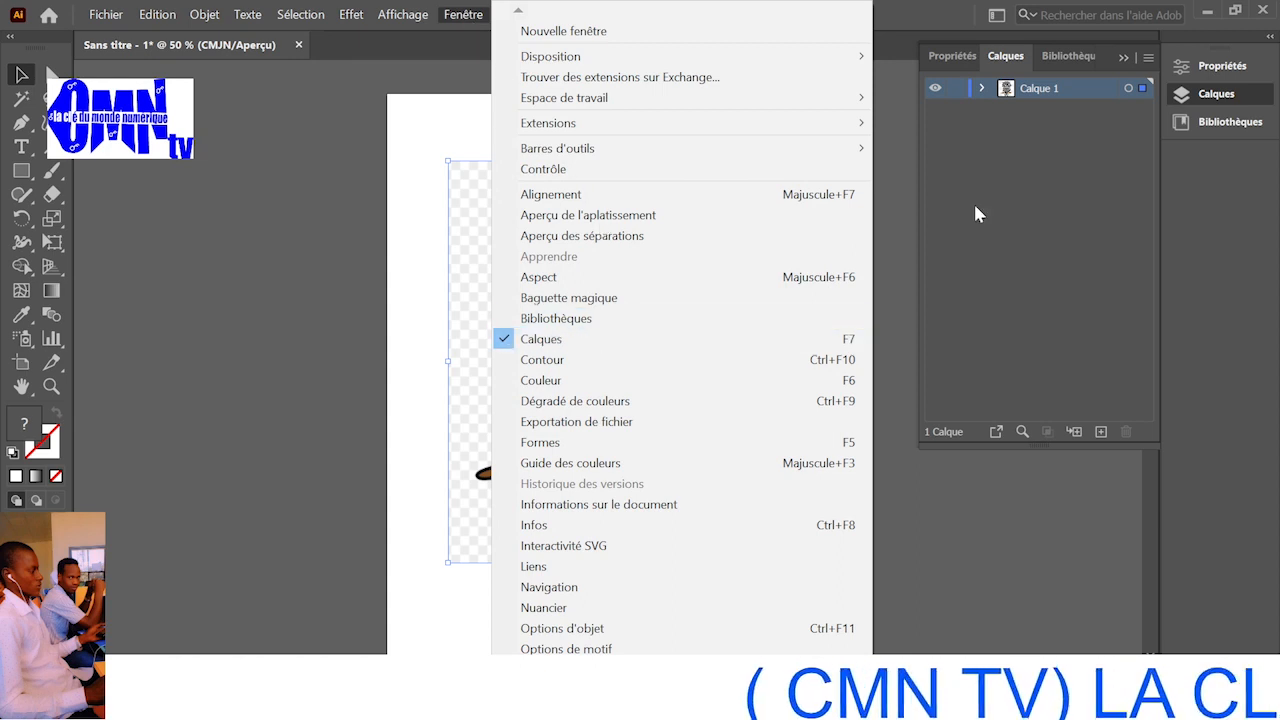
left_click(993, 114)
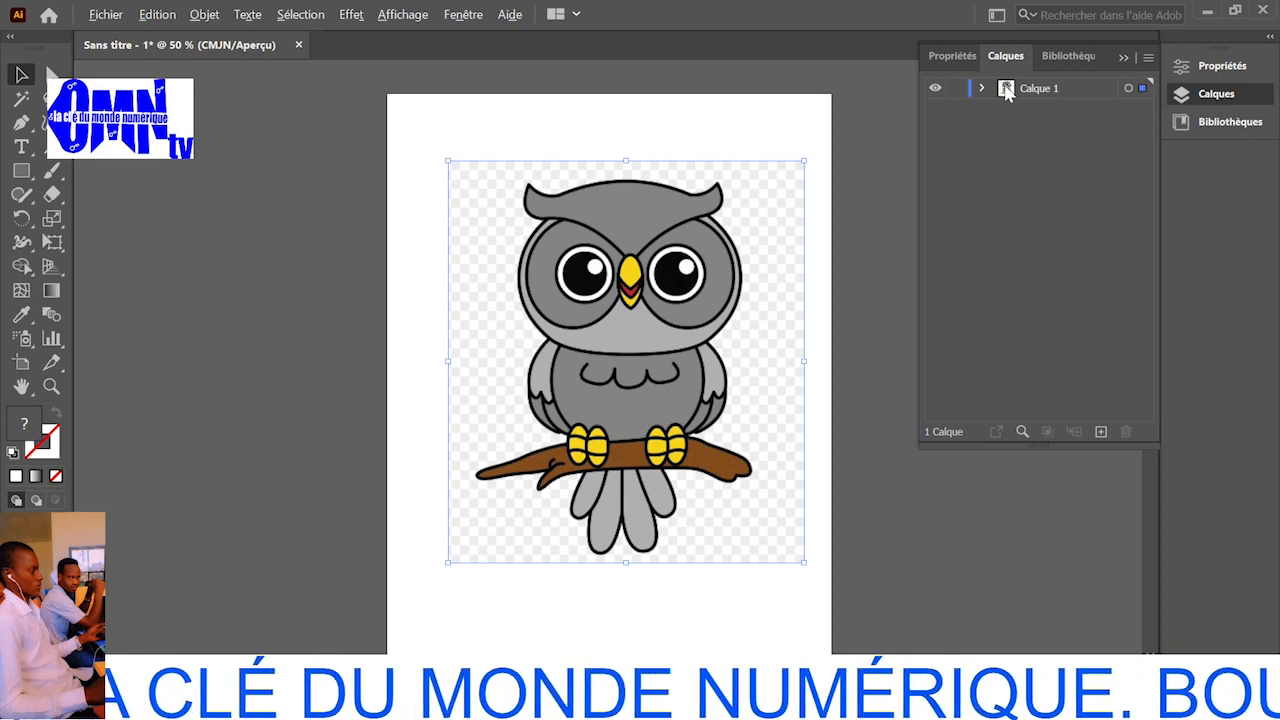
double_click(1006, 89)
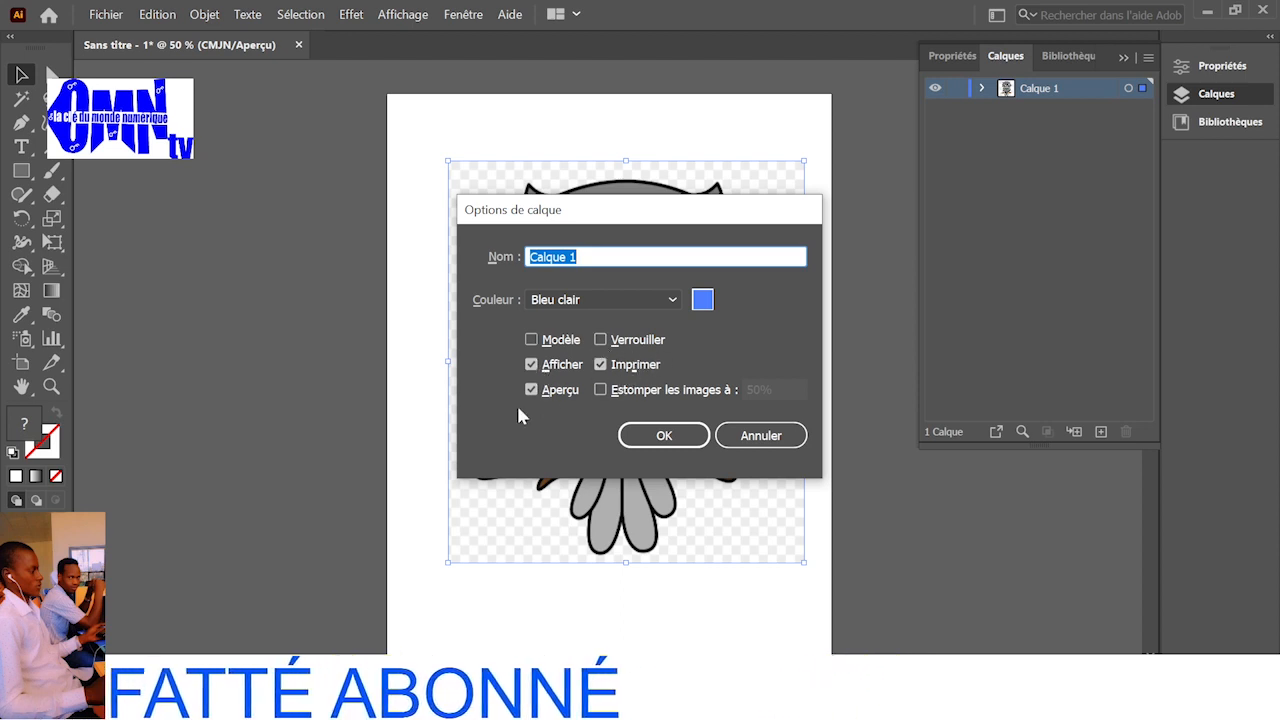
left_click(531, 340)
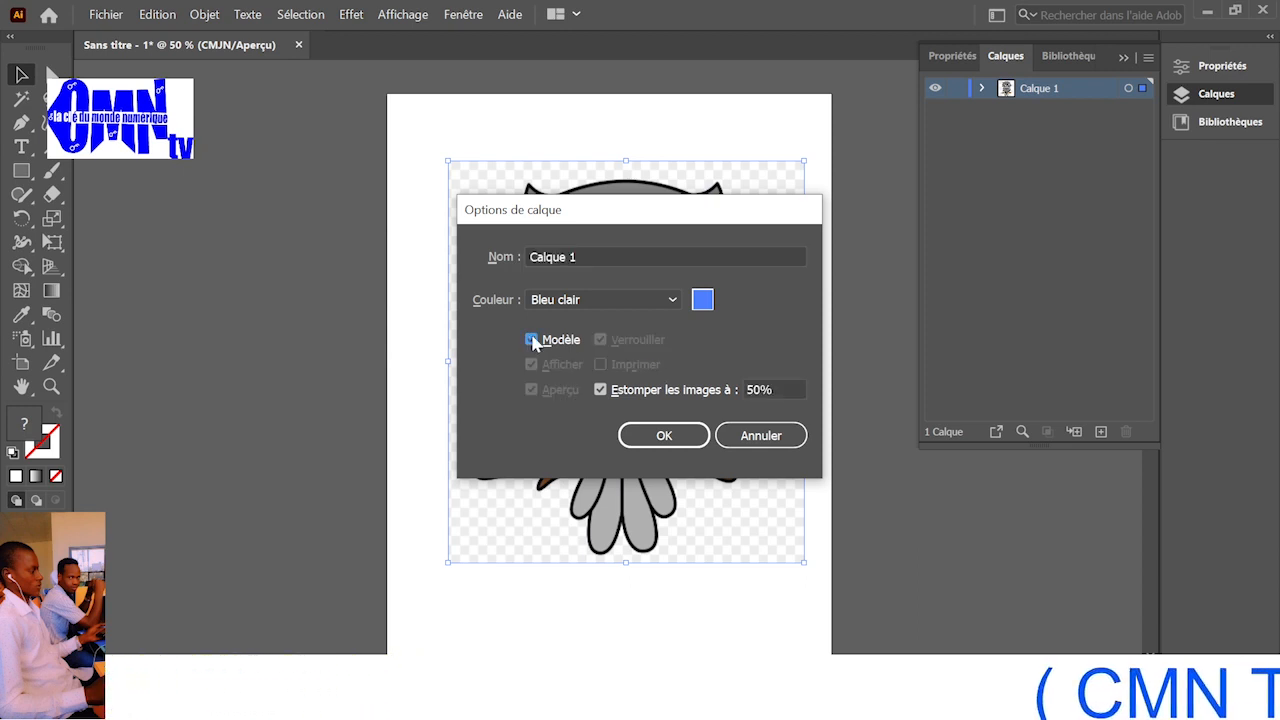
left_click(672, 436)
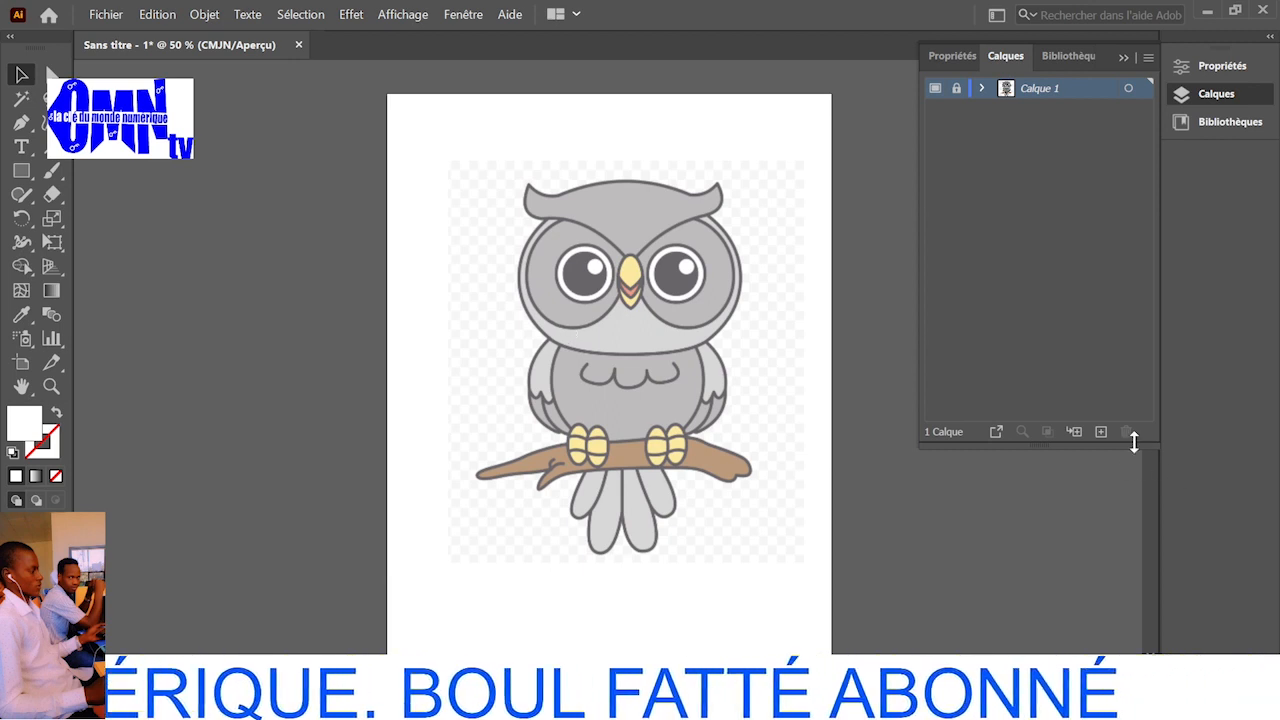
left_click(1099, 434)
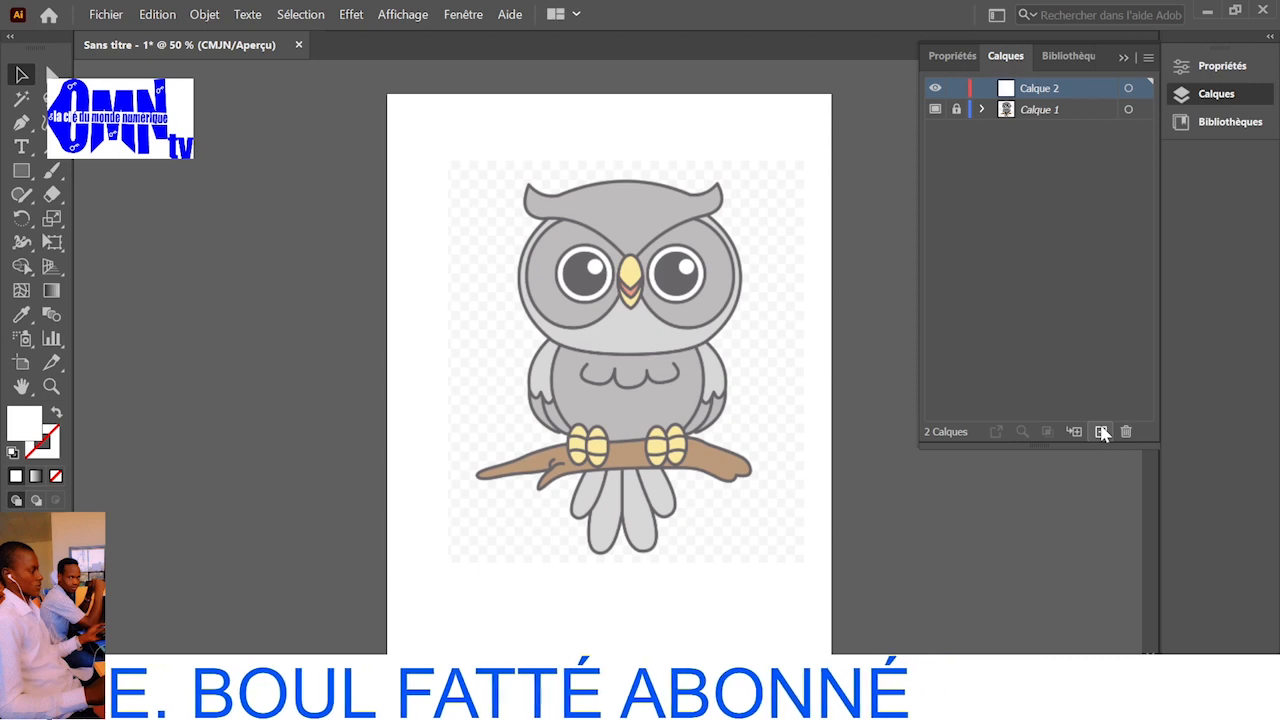
- Activate the Pen tool and display the Contrôle bar
left_click(25, 127)
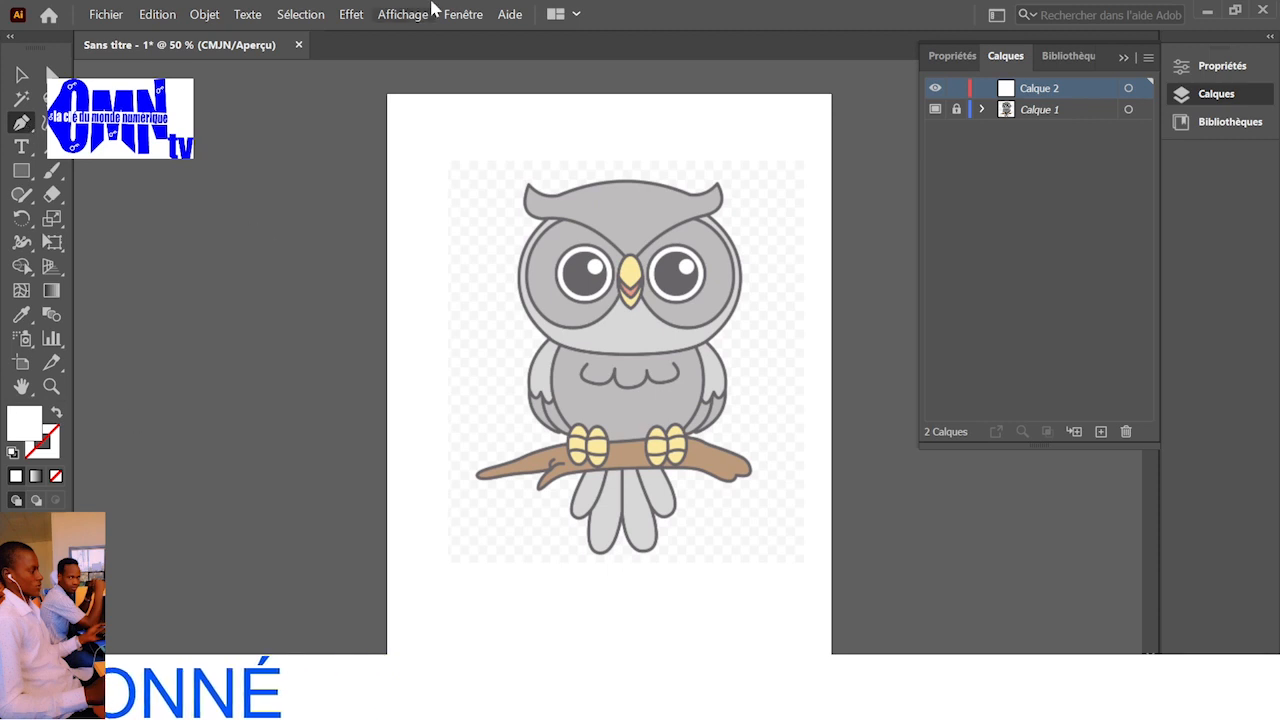
left_click(465, 14)
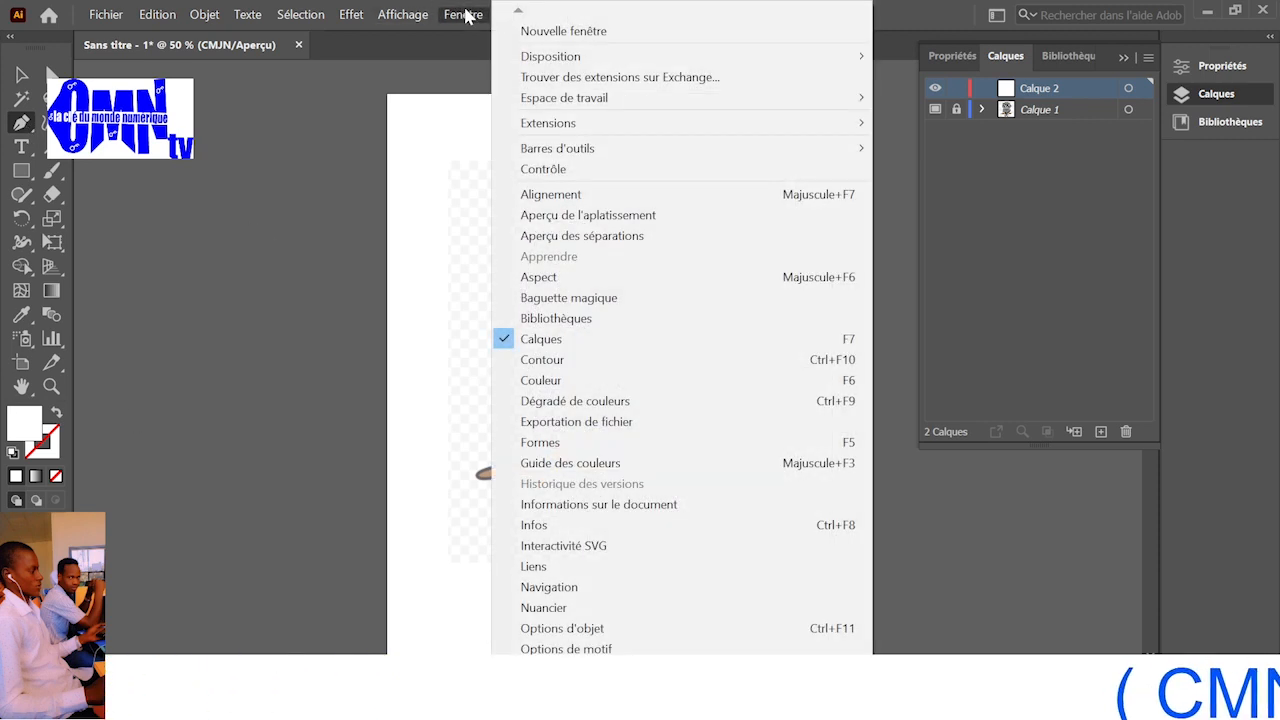
left_click(568, 170)
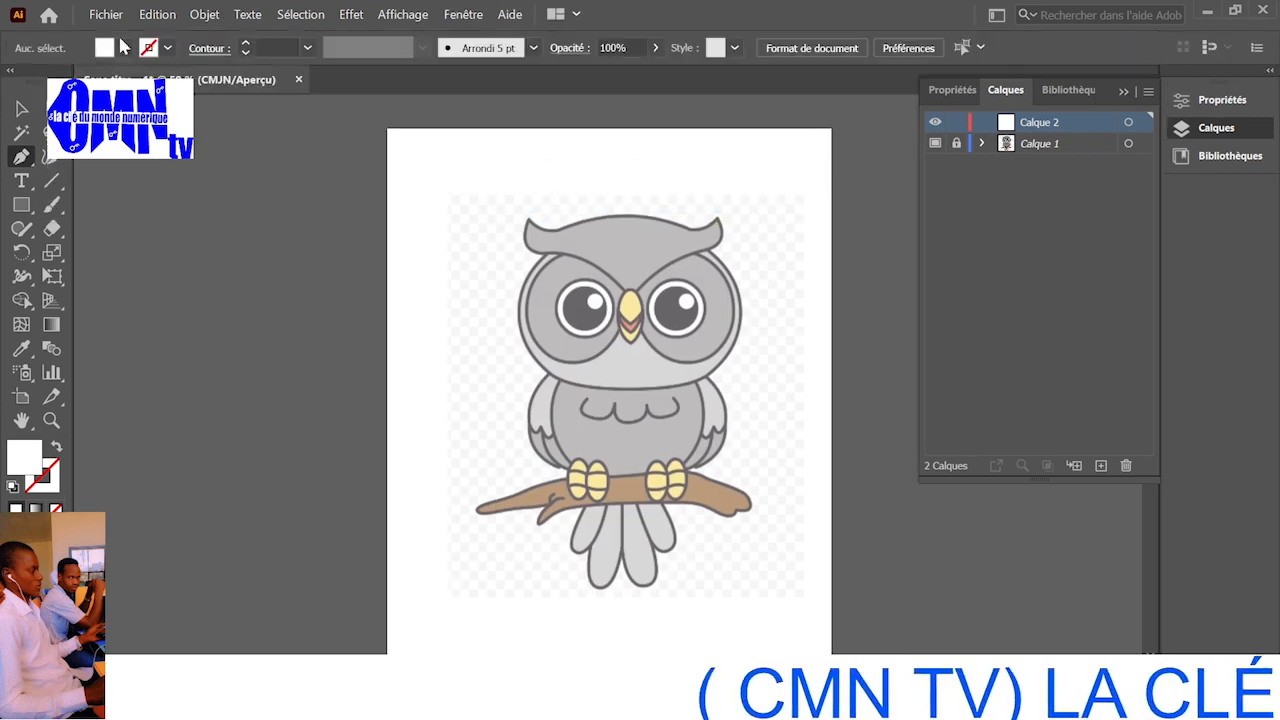
- Set the drawing style to no fill with a black 3 pt stroke
left_click(124, 48)
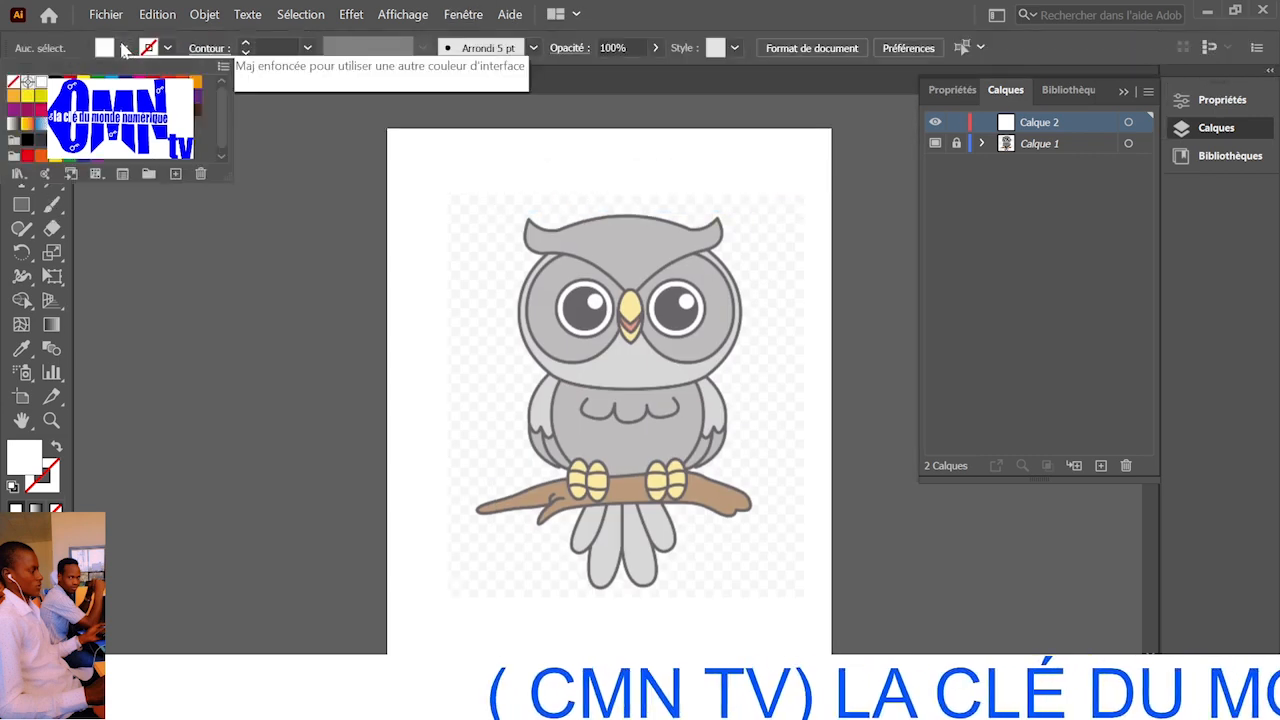
left_click(13, 82)
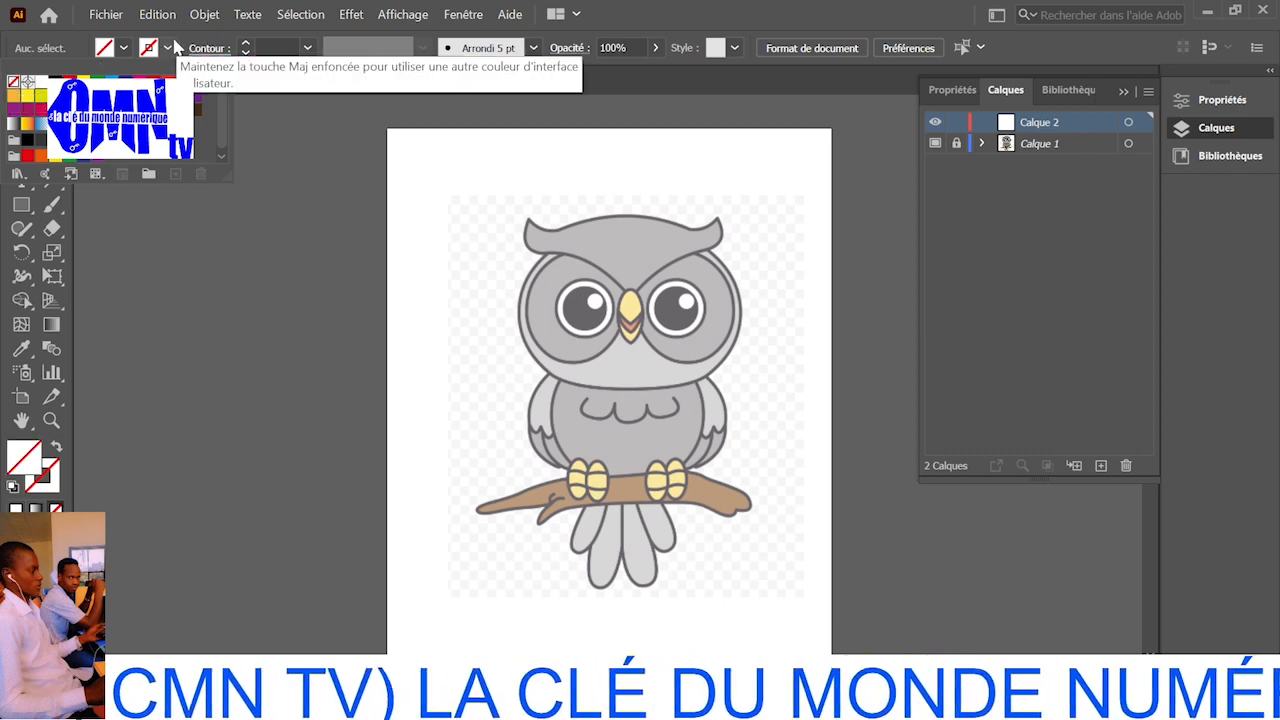
left_click(168, 48)
left_click(27, 82)
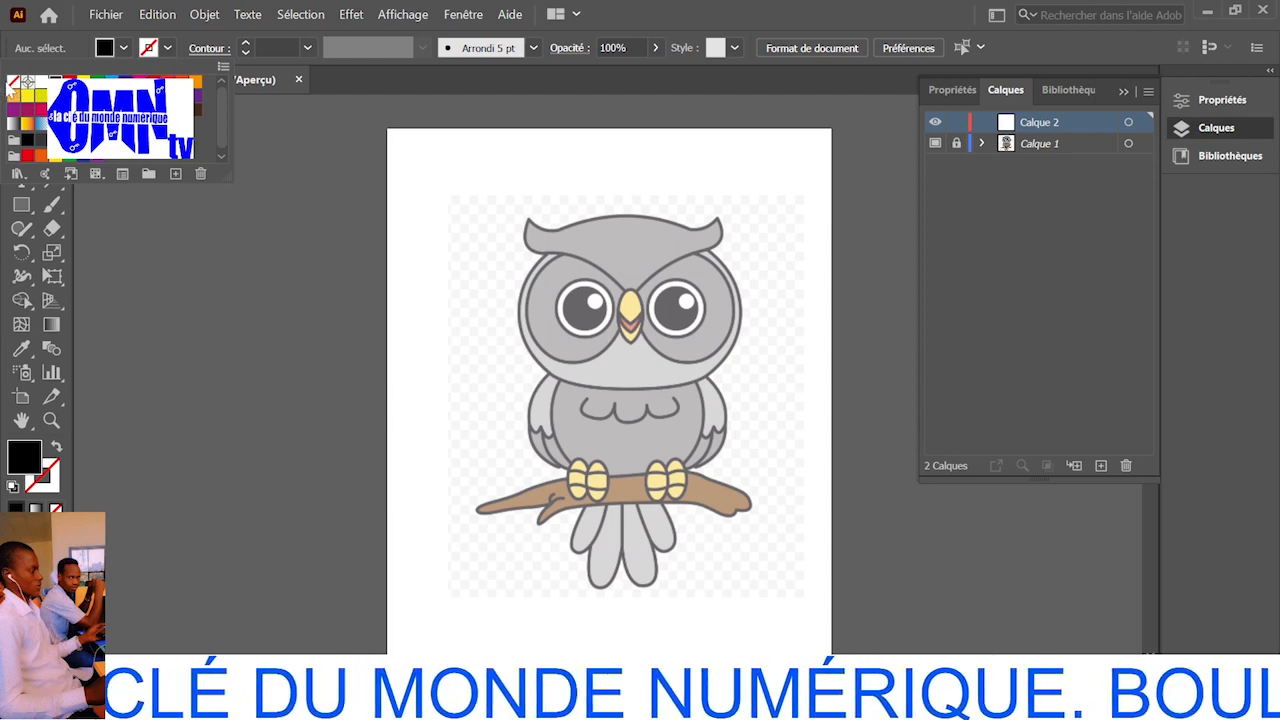
left_click(11, 83)
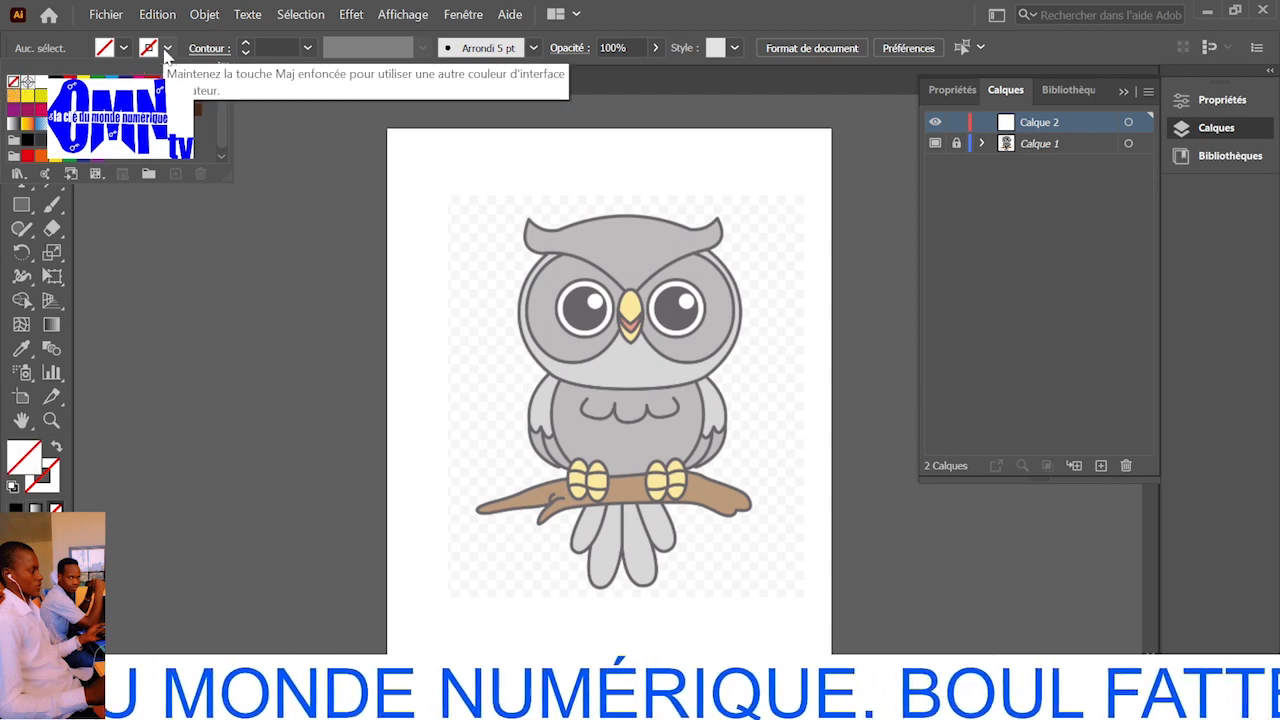
left_click(55, 83)
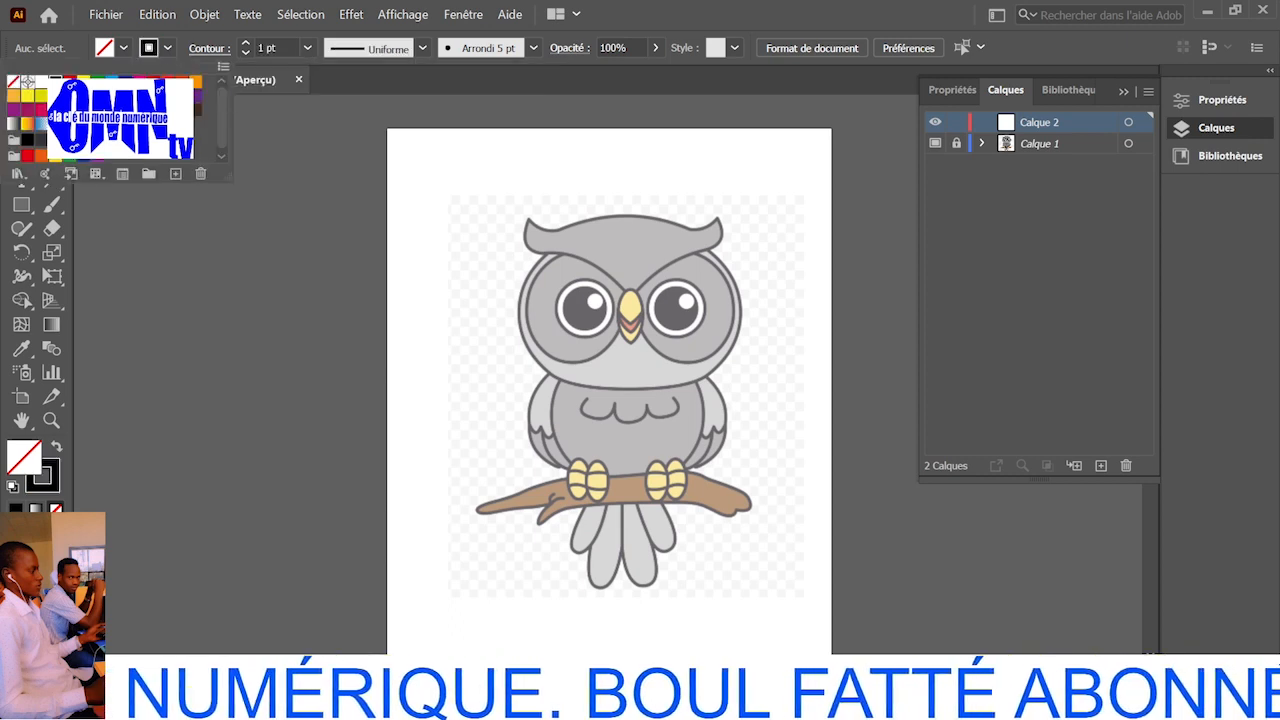
left_click(246, 43)
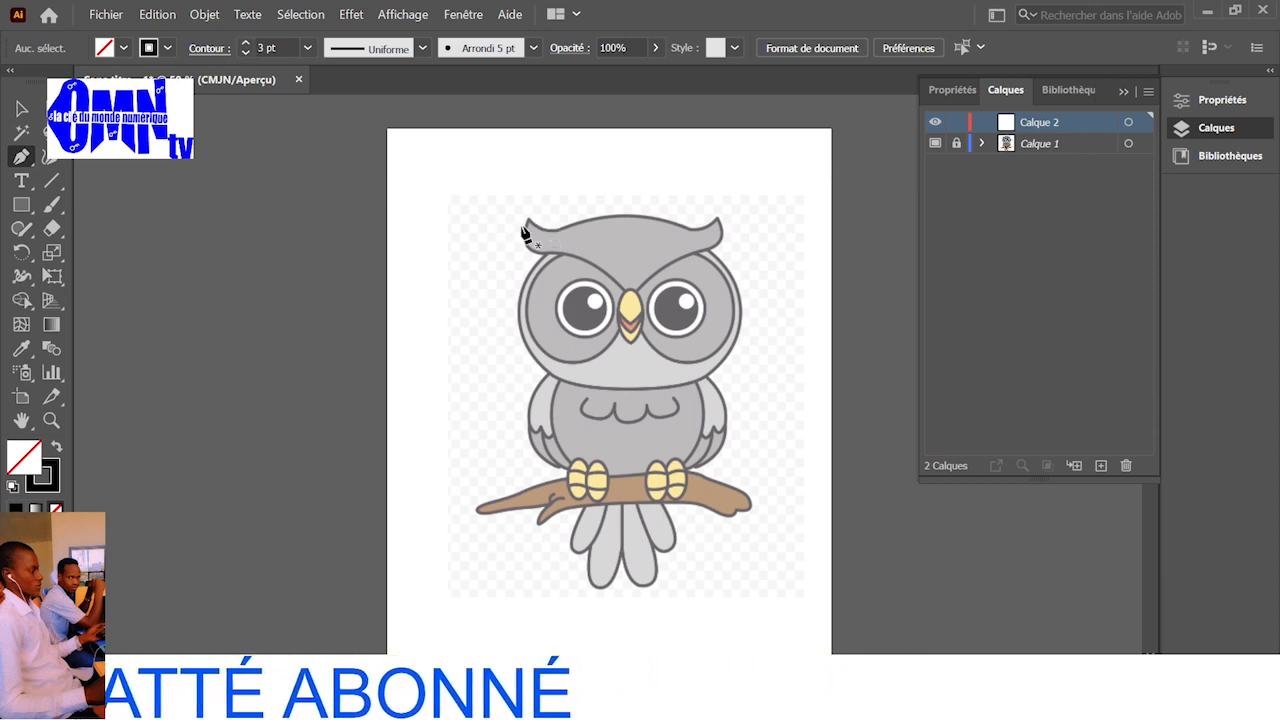
- Trace the owl's brow with the Pen tool from the left ear tip along the lower edge and over the beak's top
key("ctrl+plus")
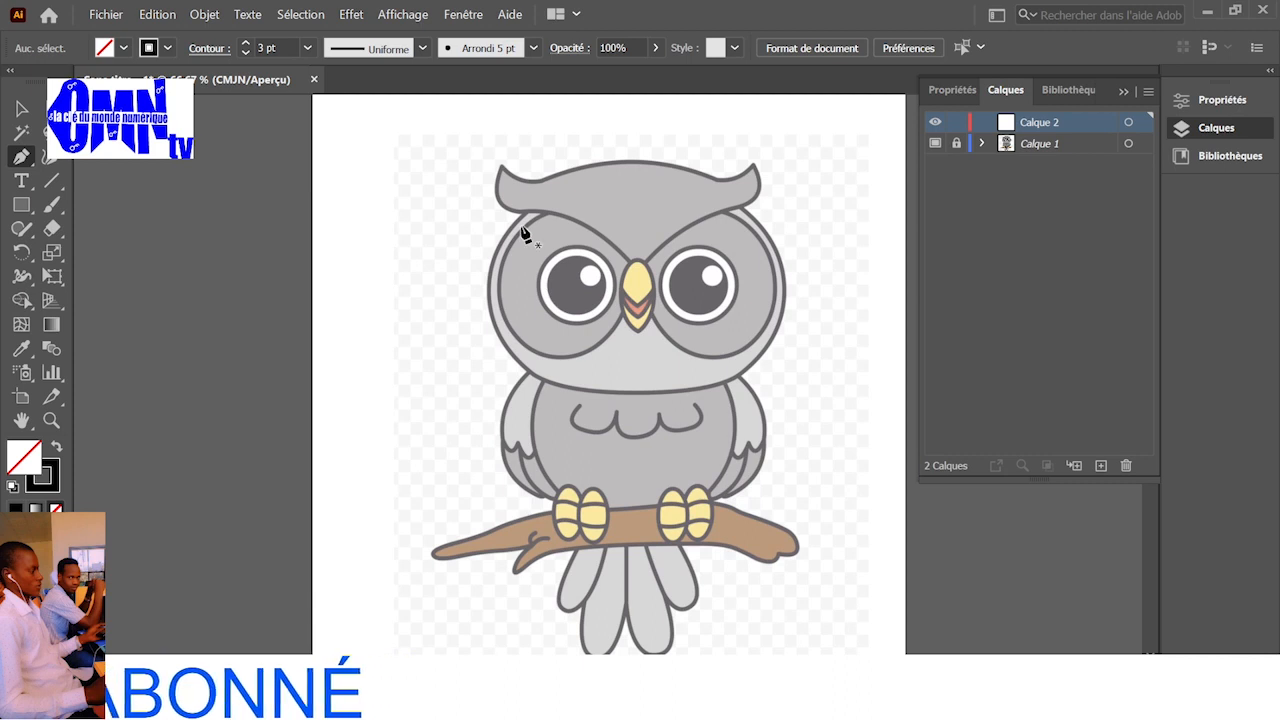
left_click(501, 167)
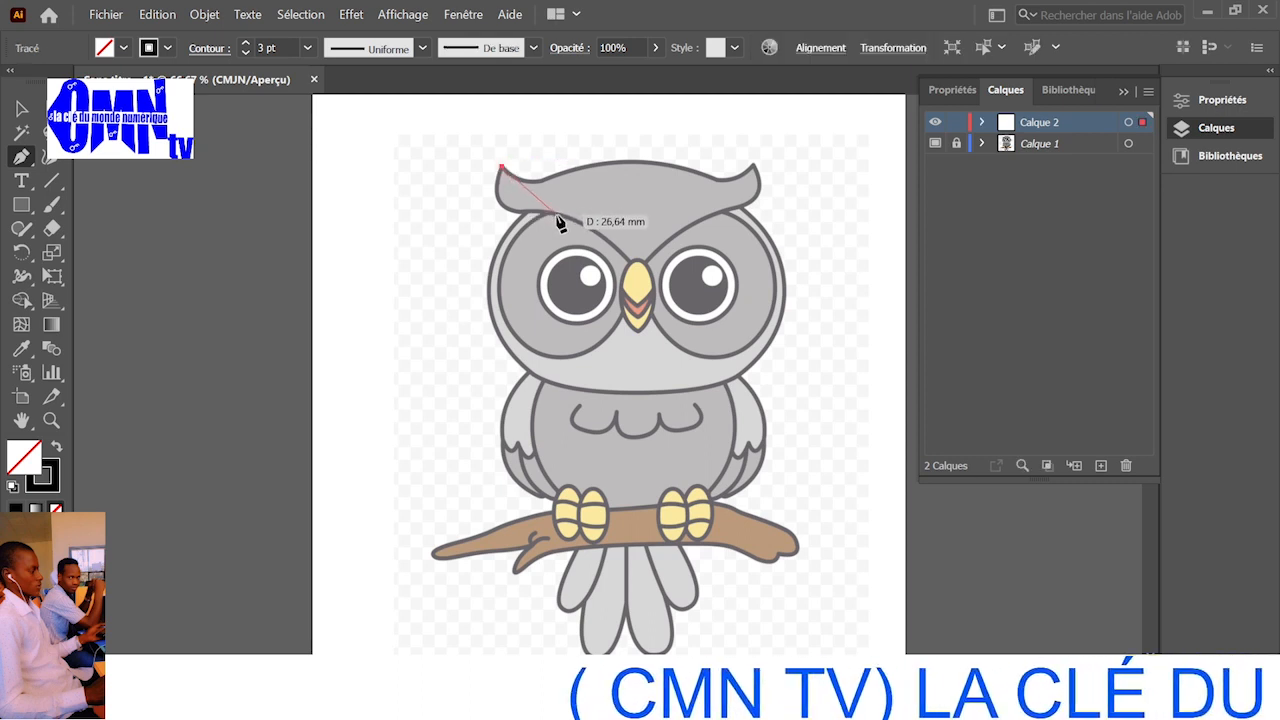
left_click_drag(557, 216, 652, 217)
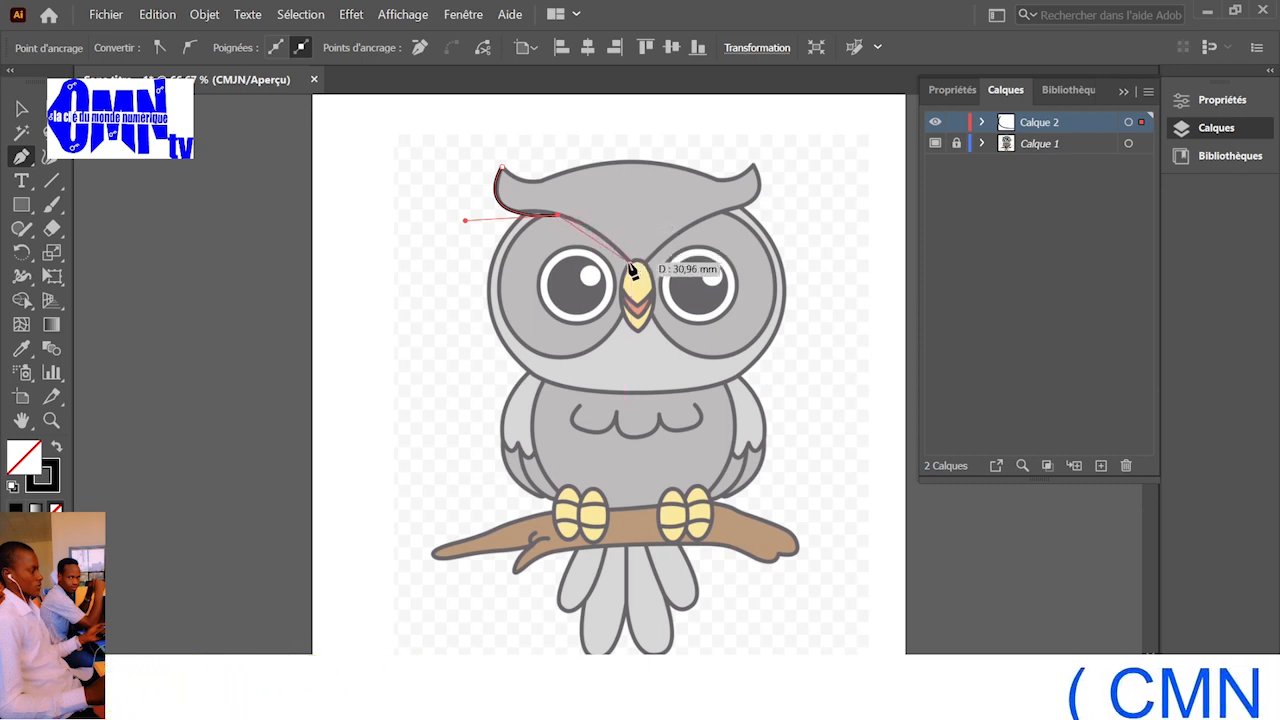
left_click_drag(630, 265, 652, 307)
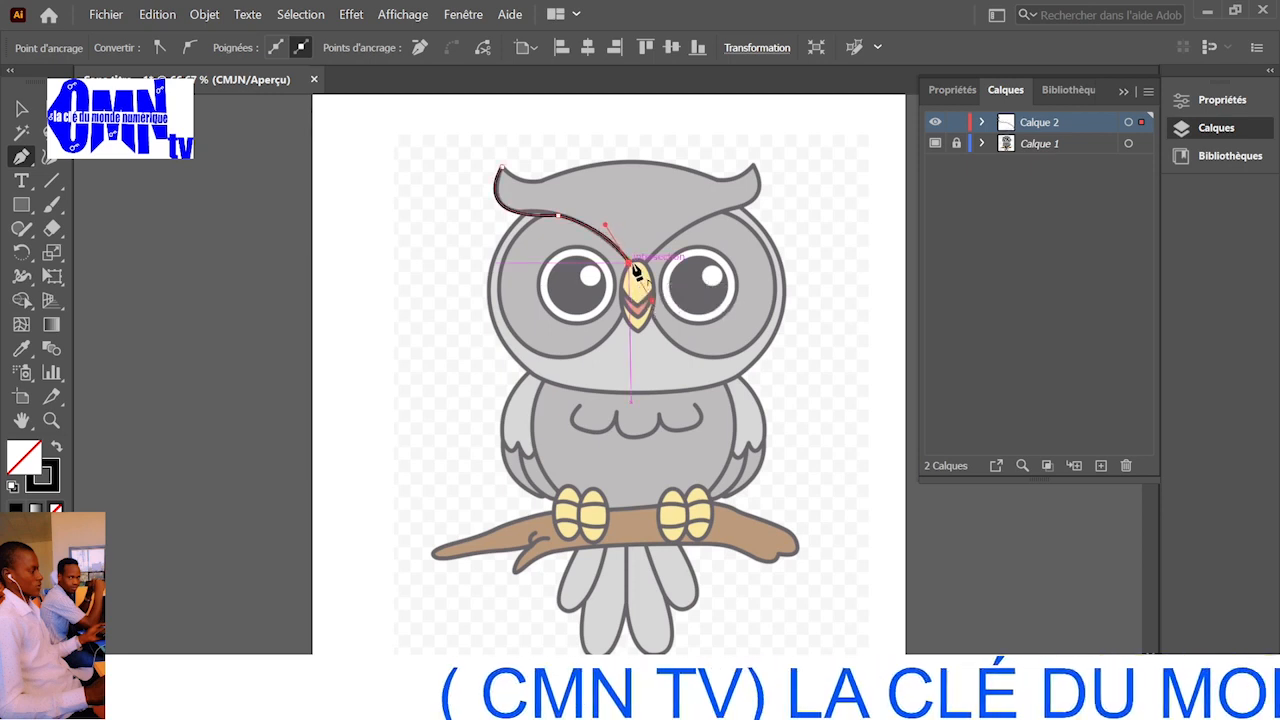
left_click_drag(630, 266, 646, 271)
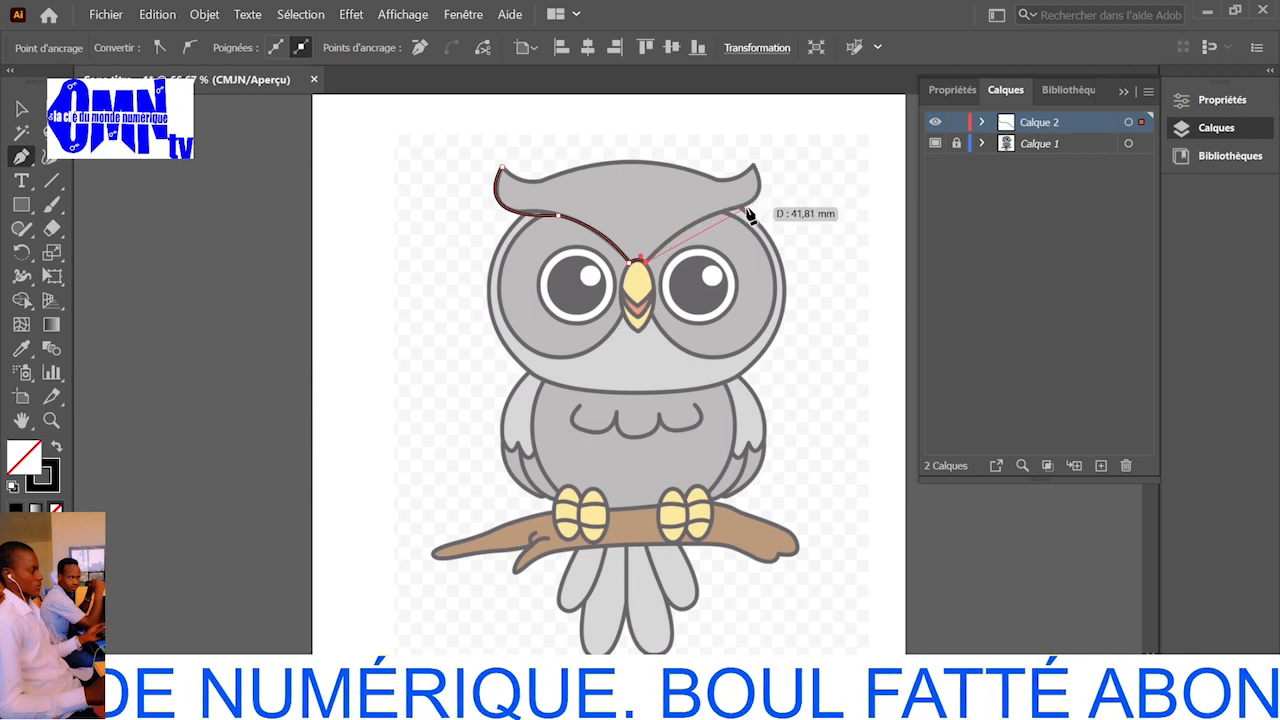
- Continue the brow path along the right lower edge to the right ear tip and close it over the top of the head
left_click_drag(737, 208, 774, 216)
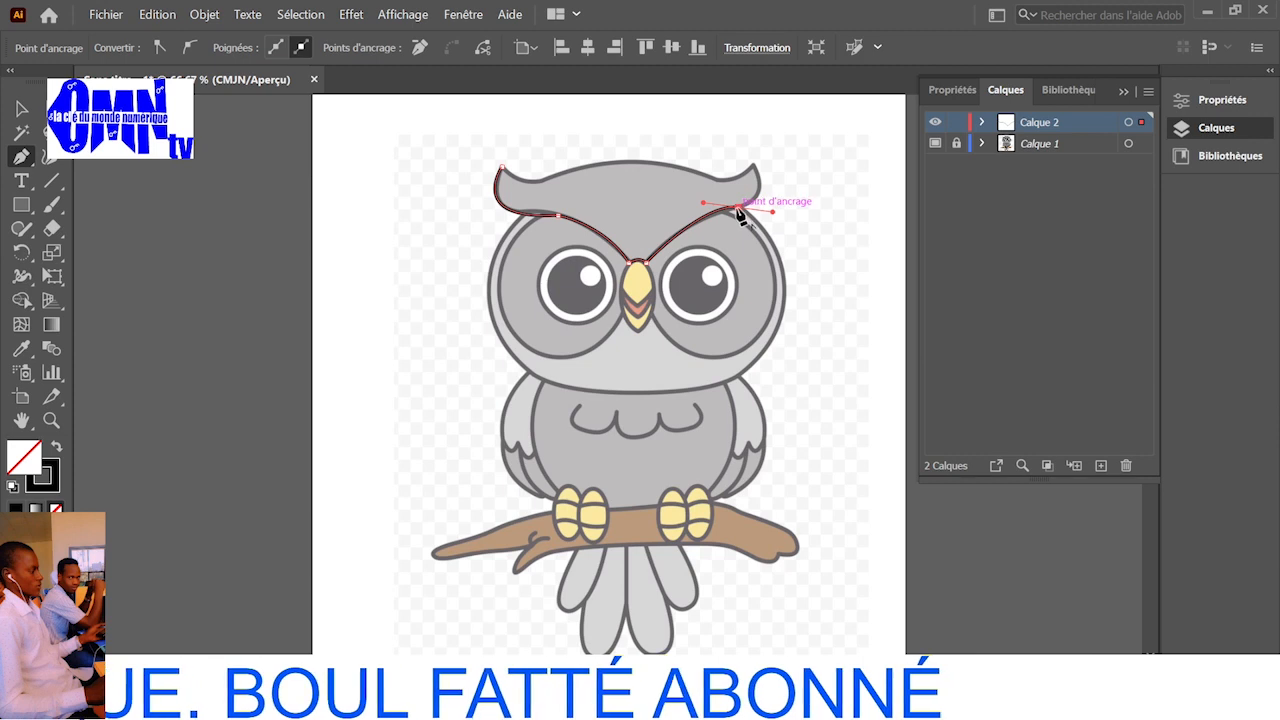
left_click(738, 211)
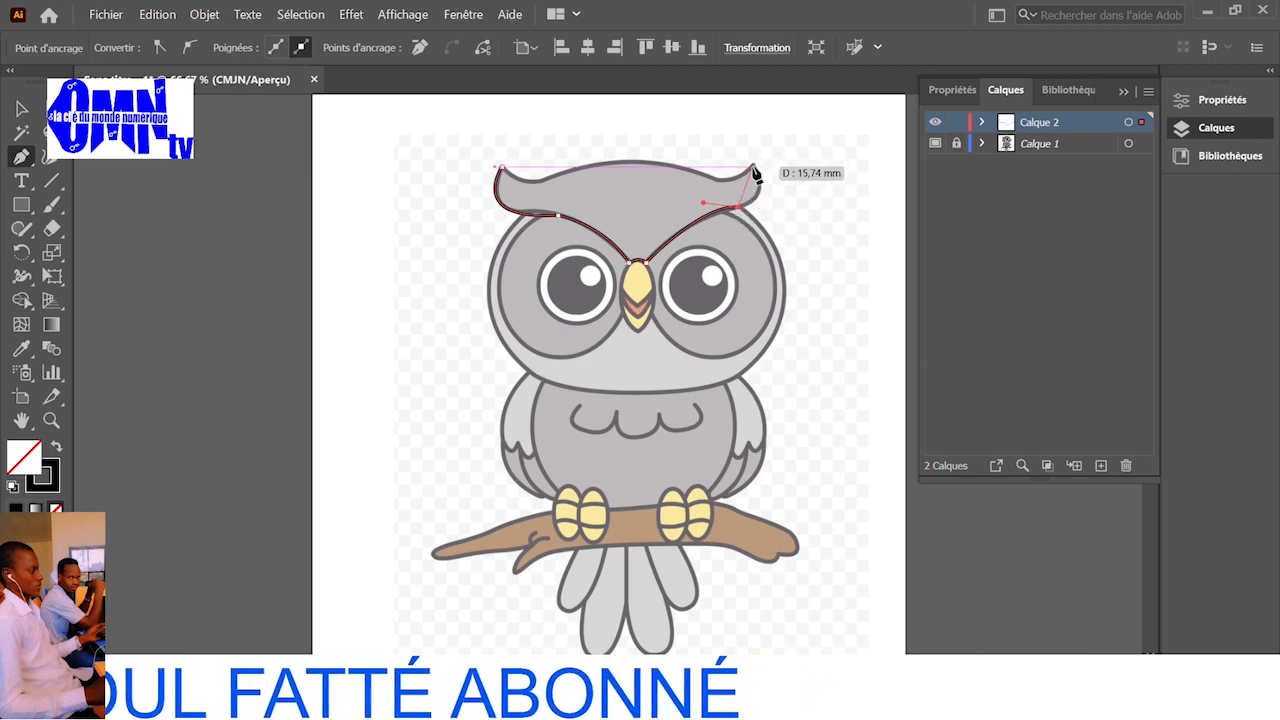
left_click_drag(754, 168, 728, 140)
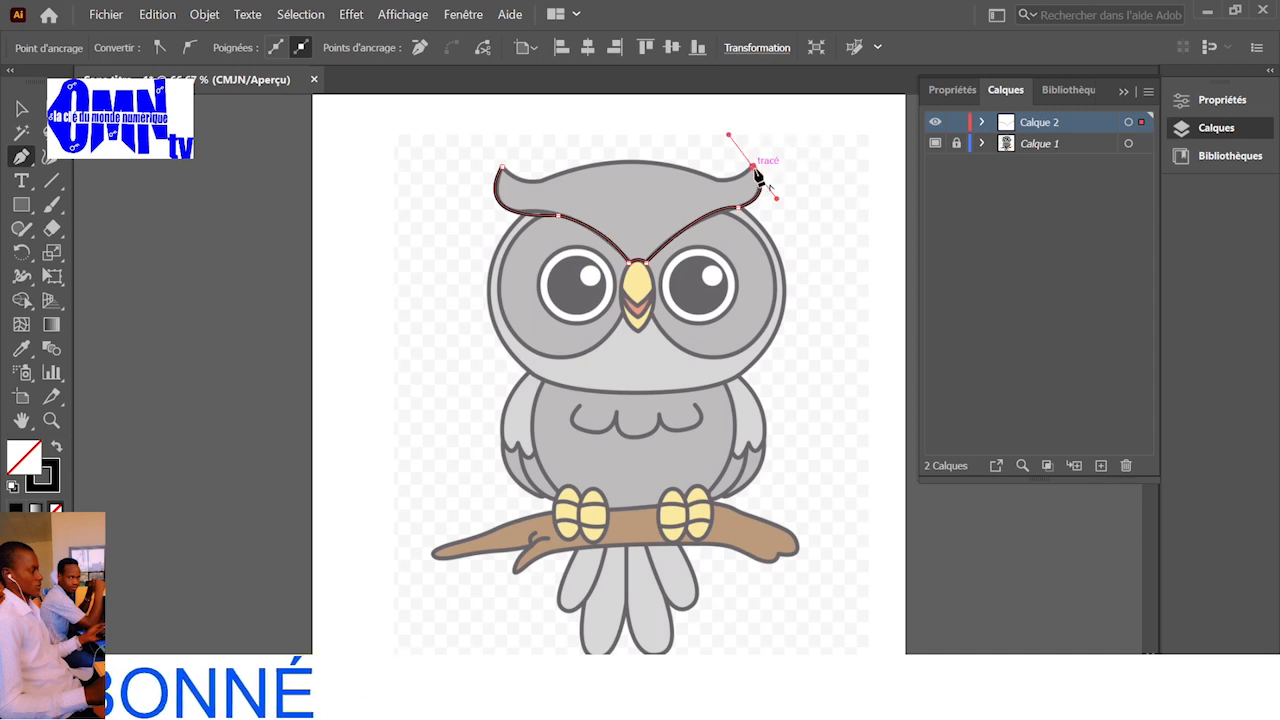
left_click(755, 168)
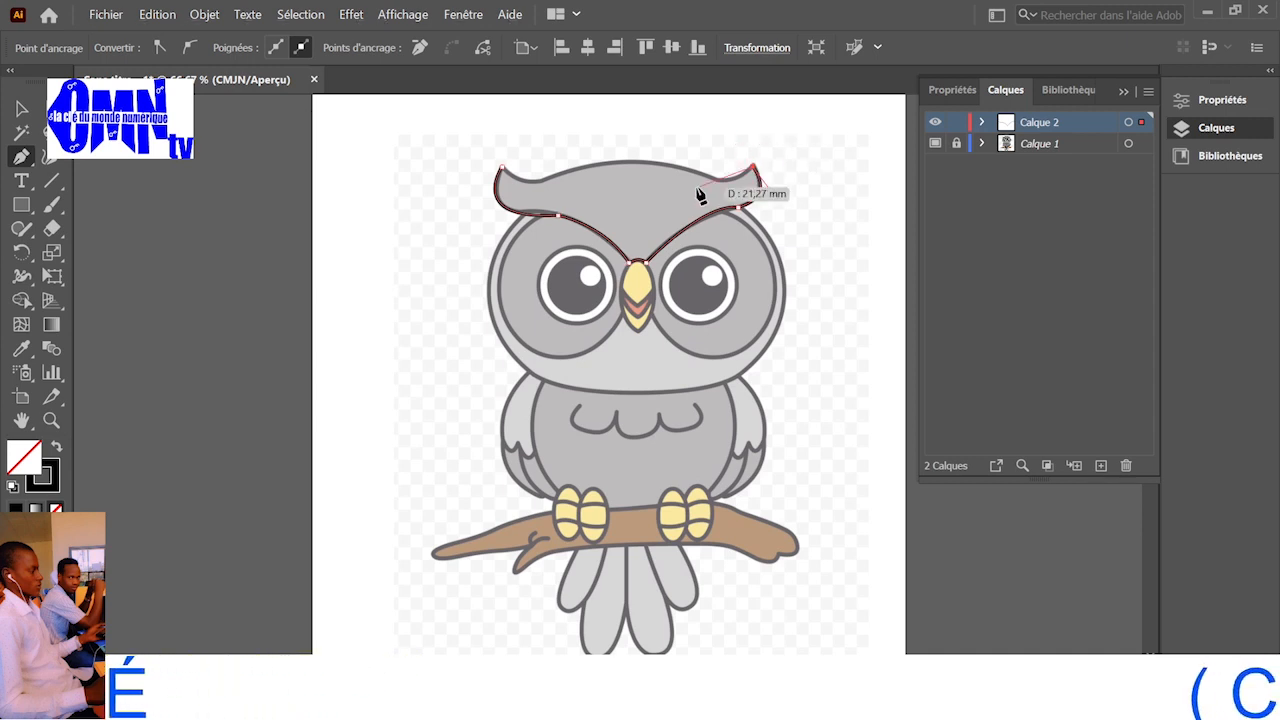
left_click_drag(653, 163, 564, 129)
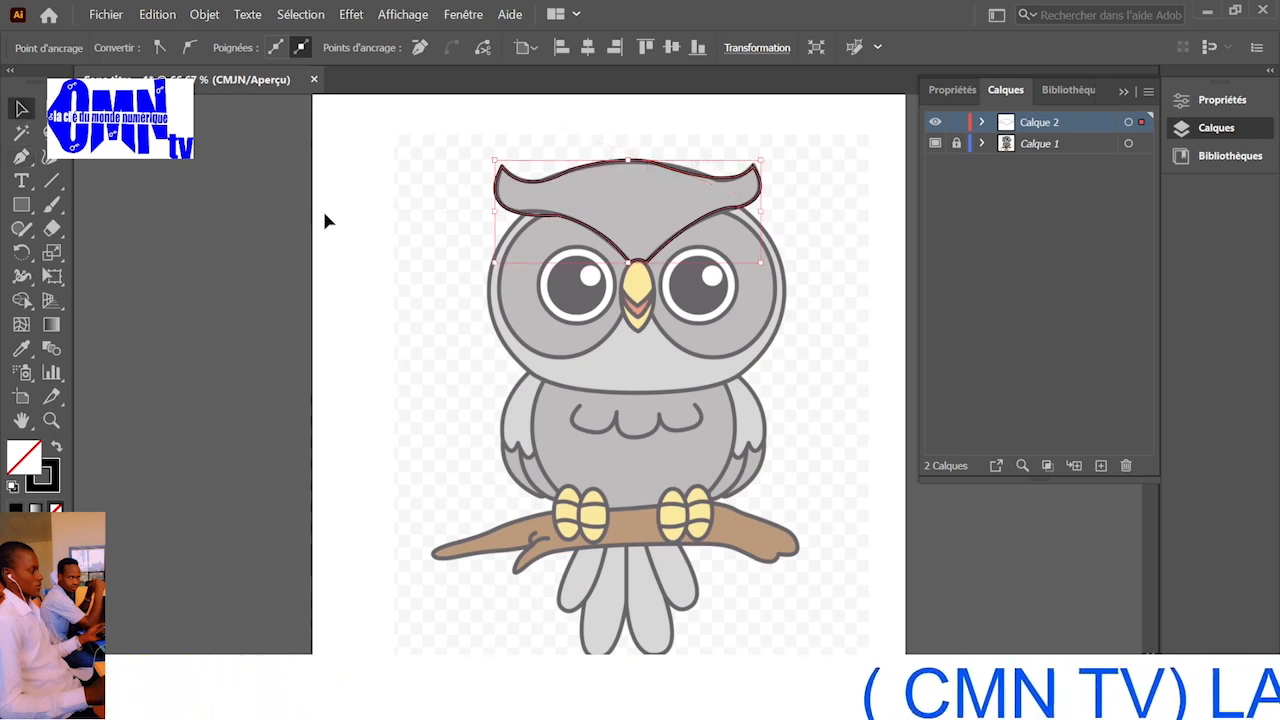
- Trace the owl's head outline with the Pen tool from beneath the right brow, around the chin, up to the left brow
key("p")
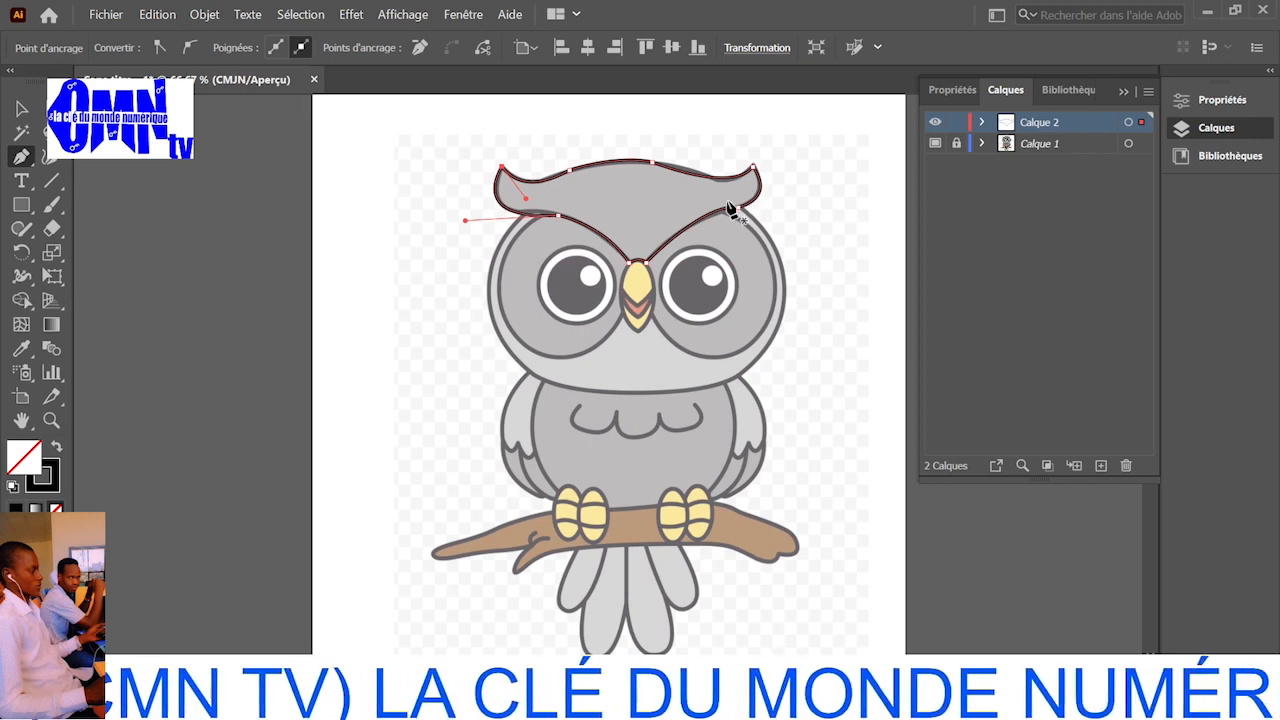
left_click(729, 201)
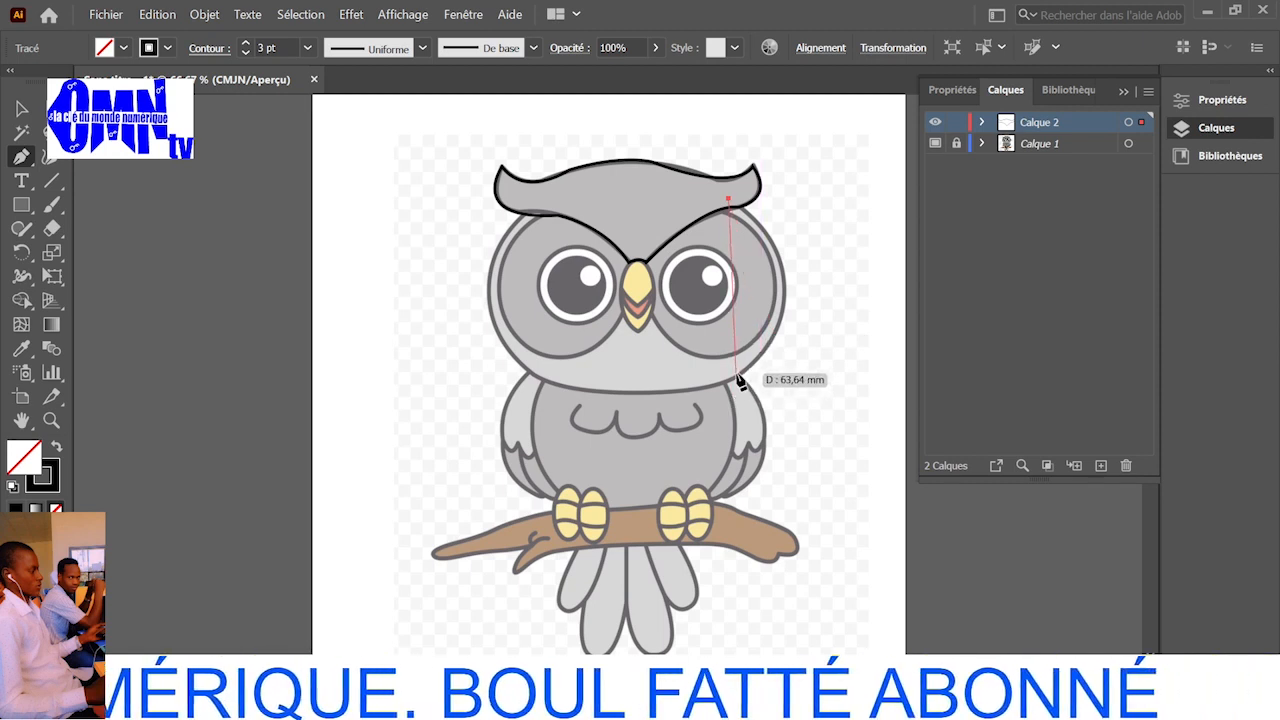
left_click_drag(740, 378, 632, 483)
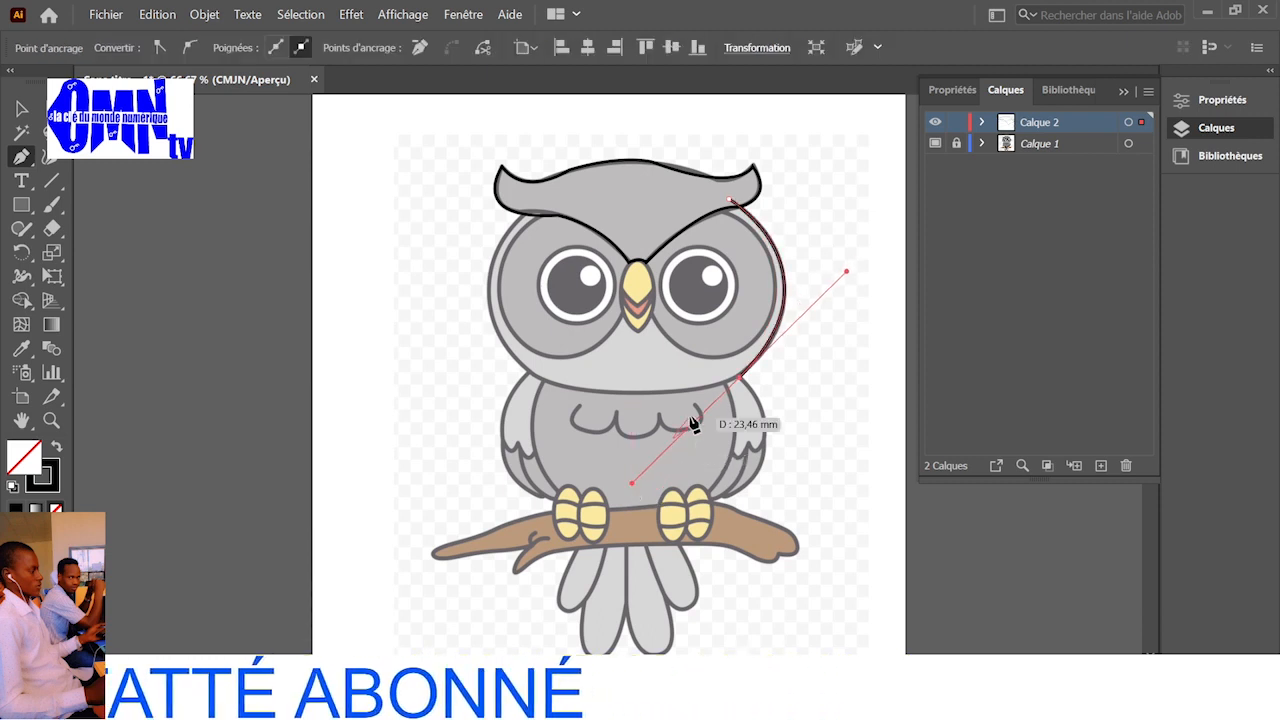
left_click(739, 380)
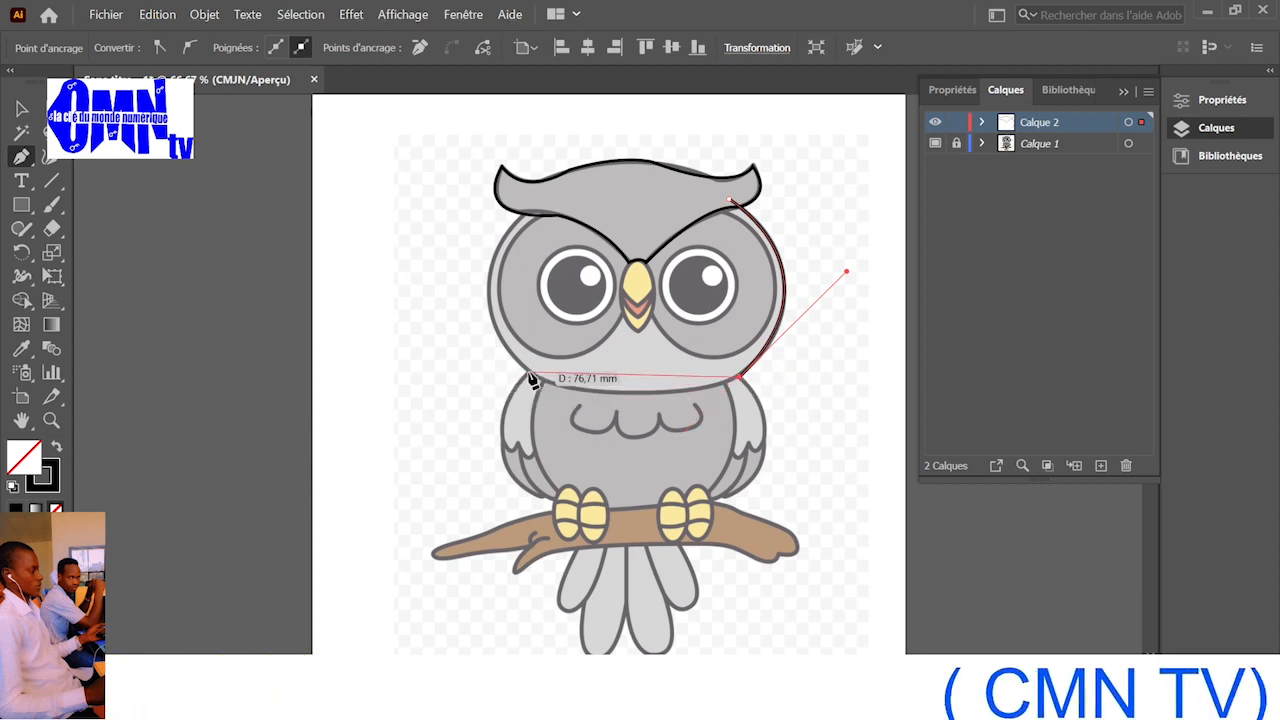
left_click_drag(529, 376, 419, 330)
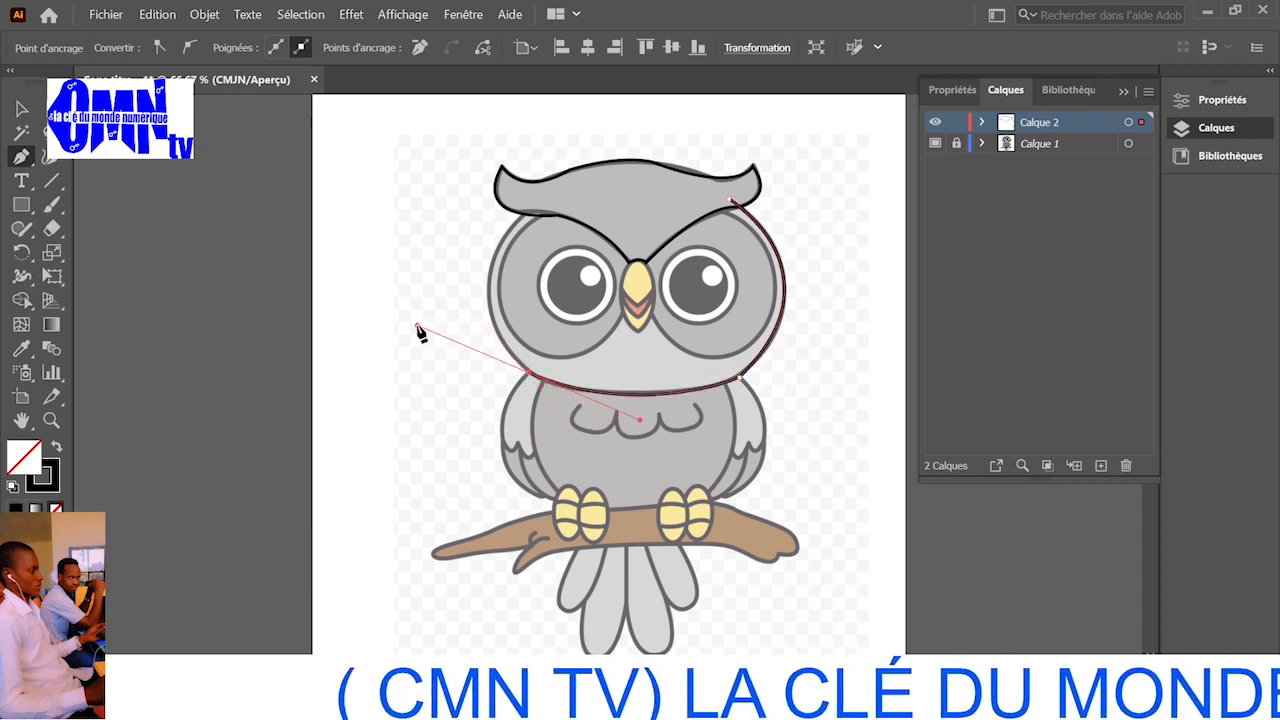
left_click(529, 376)
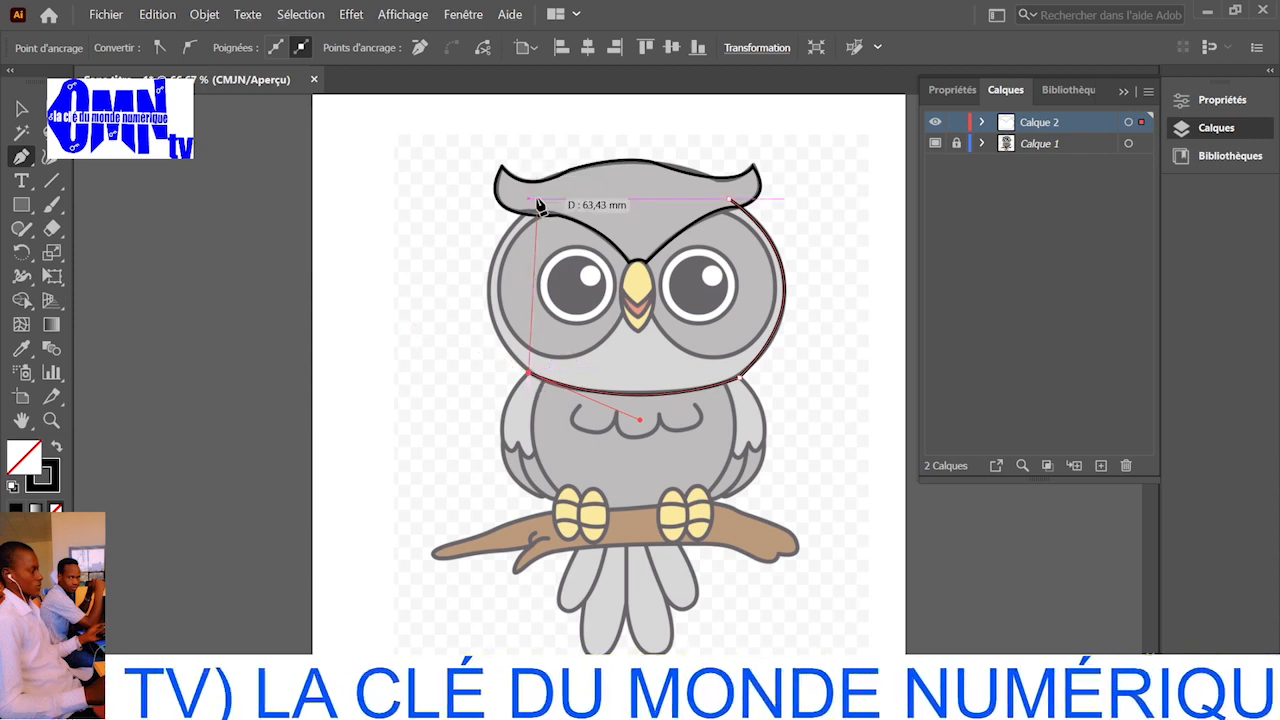
left_click_drag(531, 208, 619, 226)
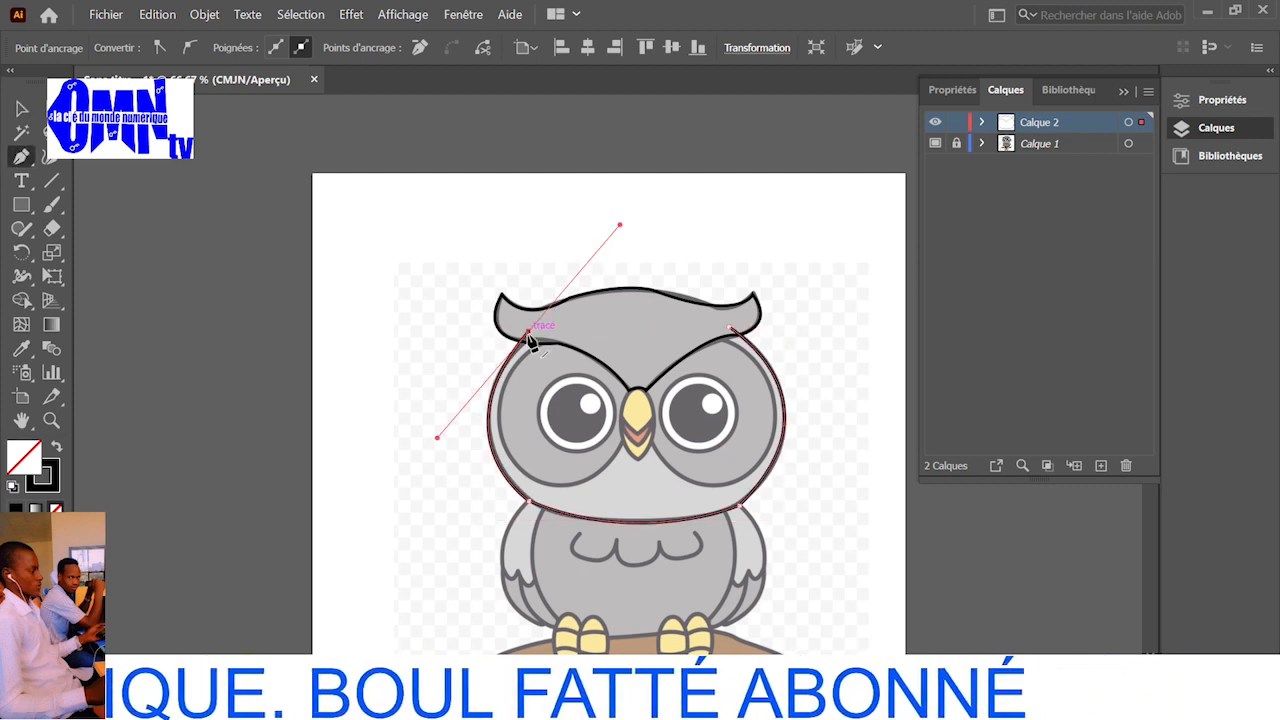
- Trace the outer body outline from the left of the chin down the left wing, across the feet and up the right wing
scroll(565, 397, "down", 1)
scroll(565, 397, "down", 1)
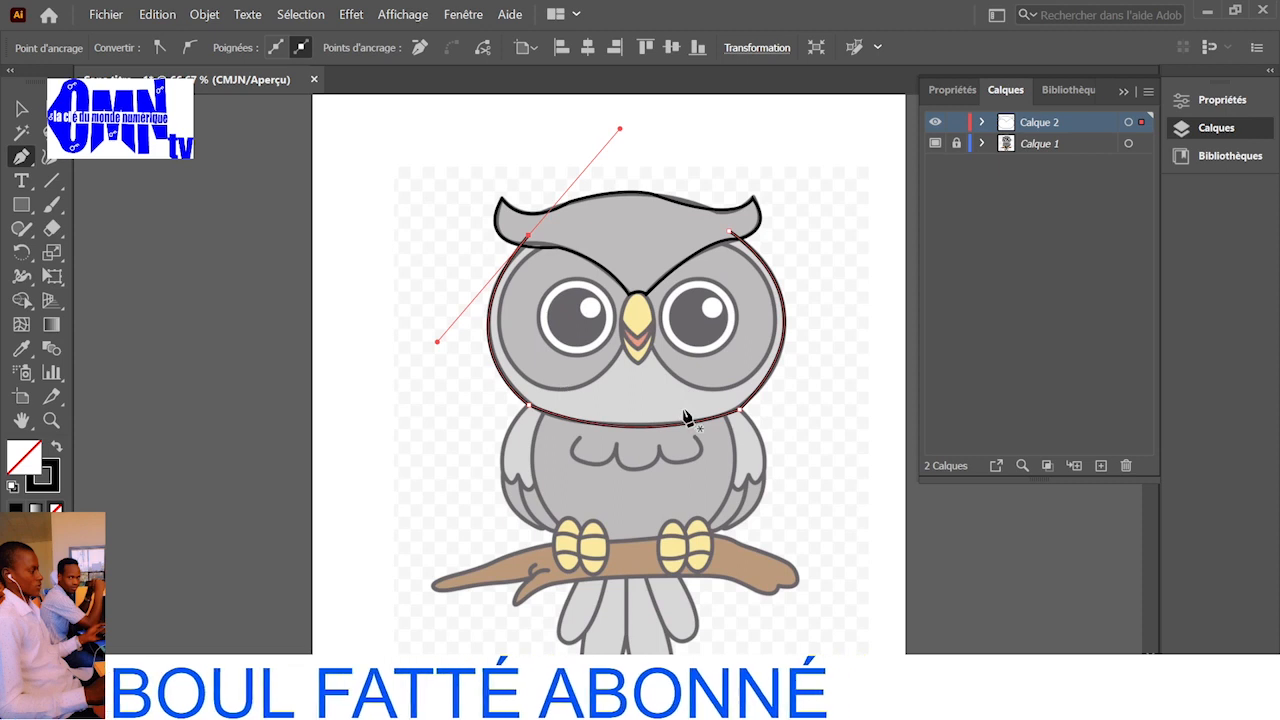
left_click(536, 399)
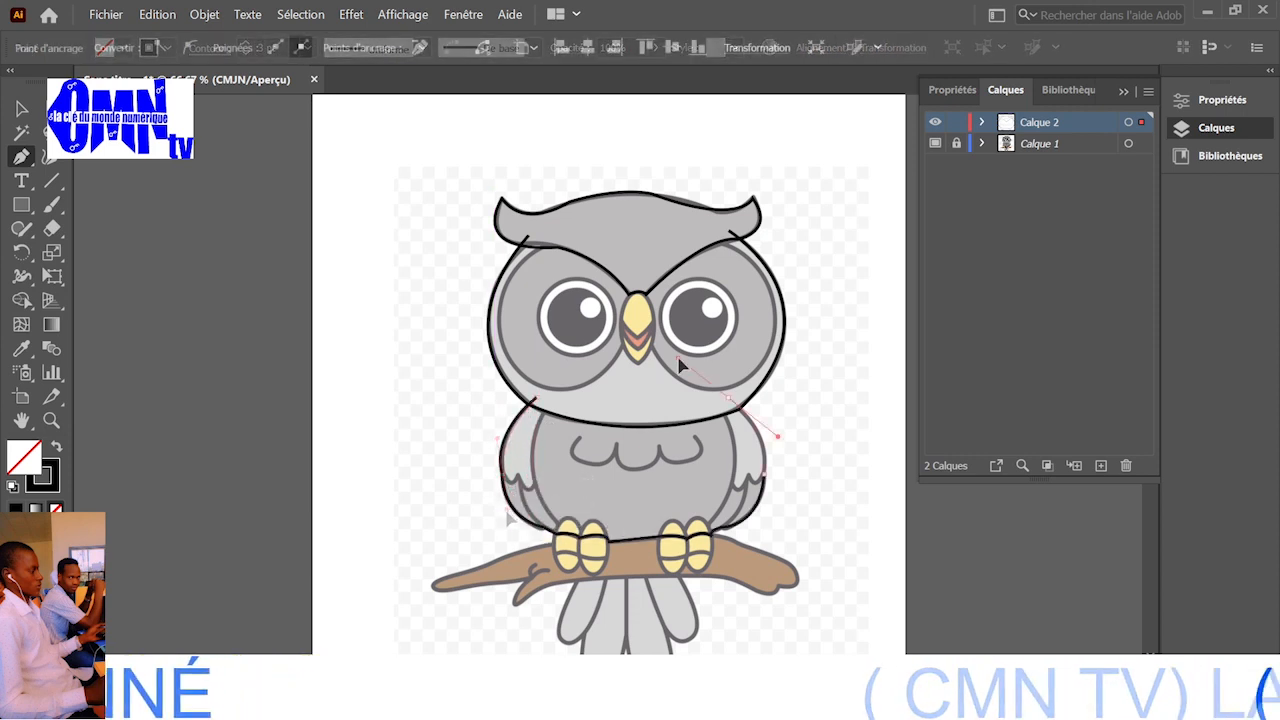
left_click_drag(686, 366, 680, 365)
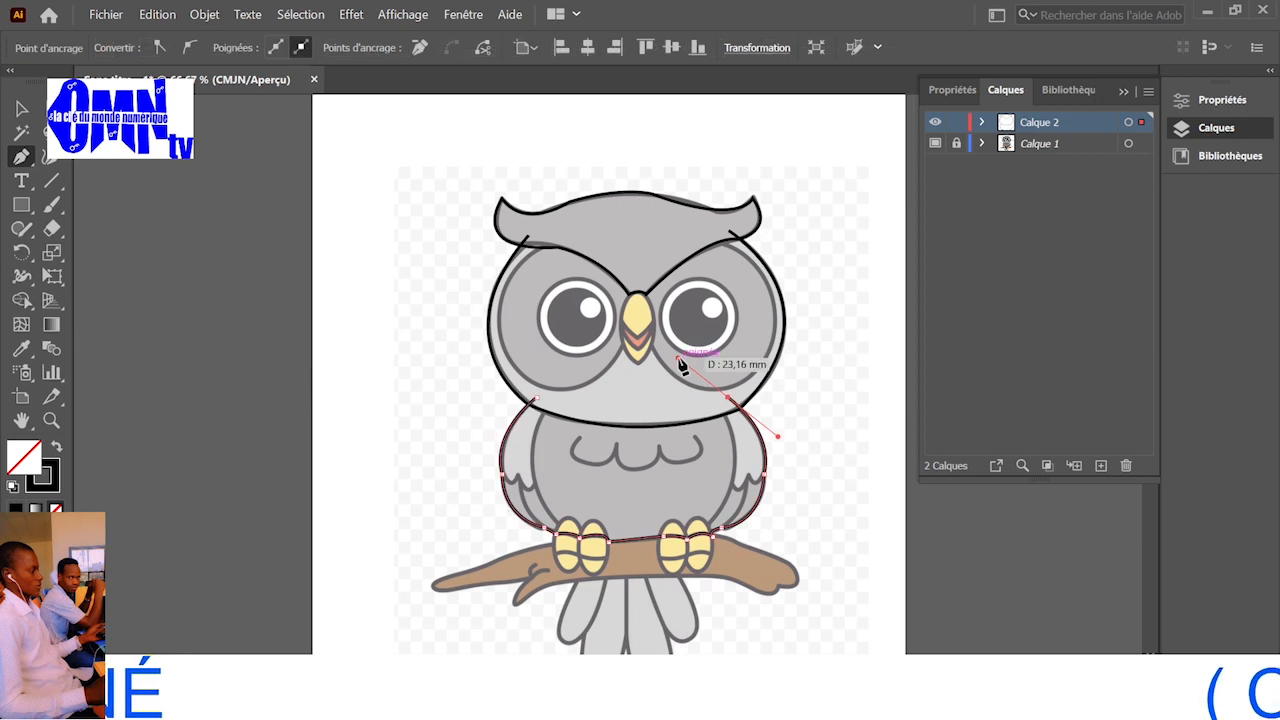
key("v")
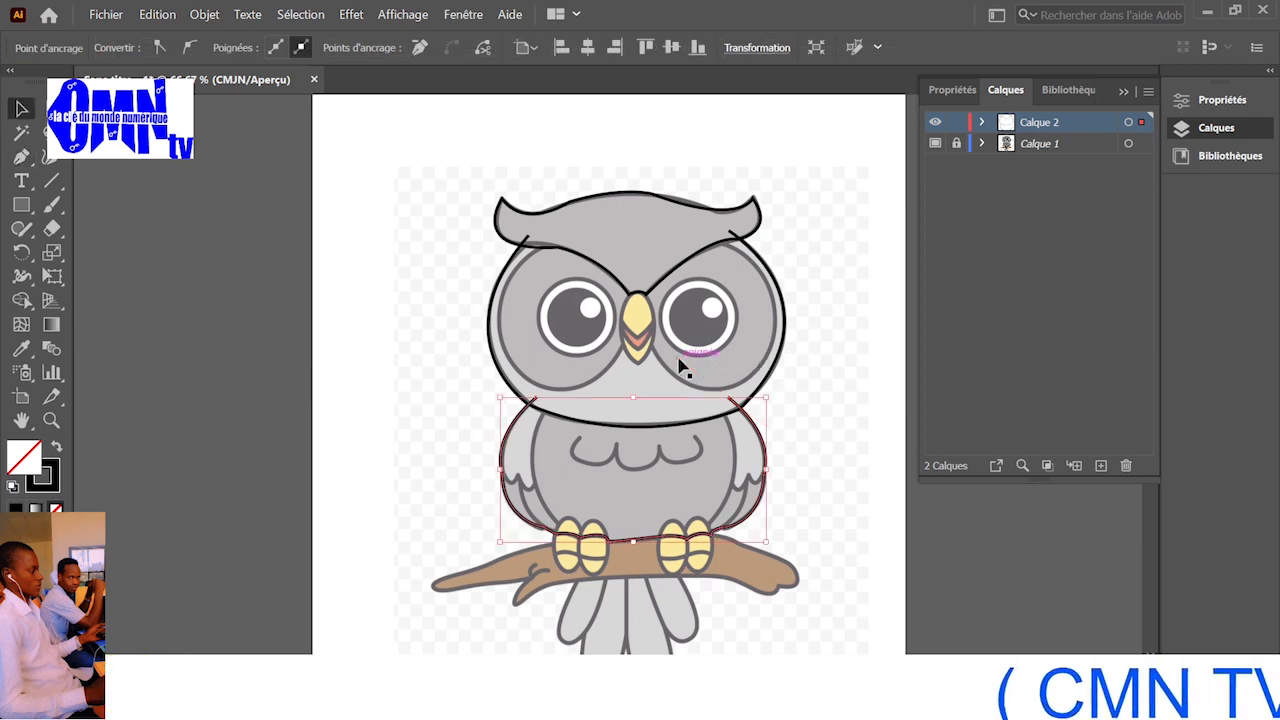
- Trace the inner edges of the right and left wings as two separate curves from the chin down to the feet
key("p")
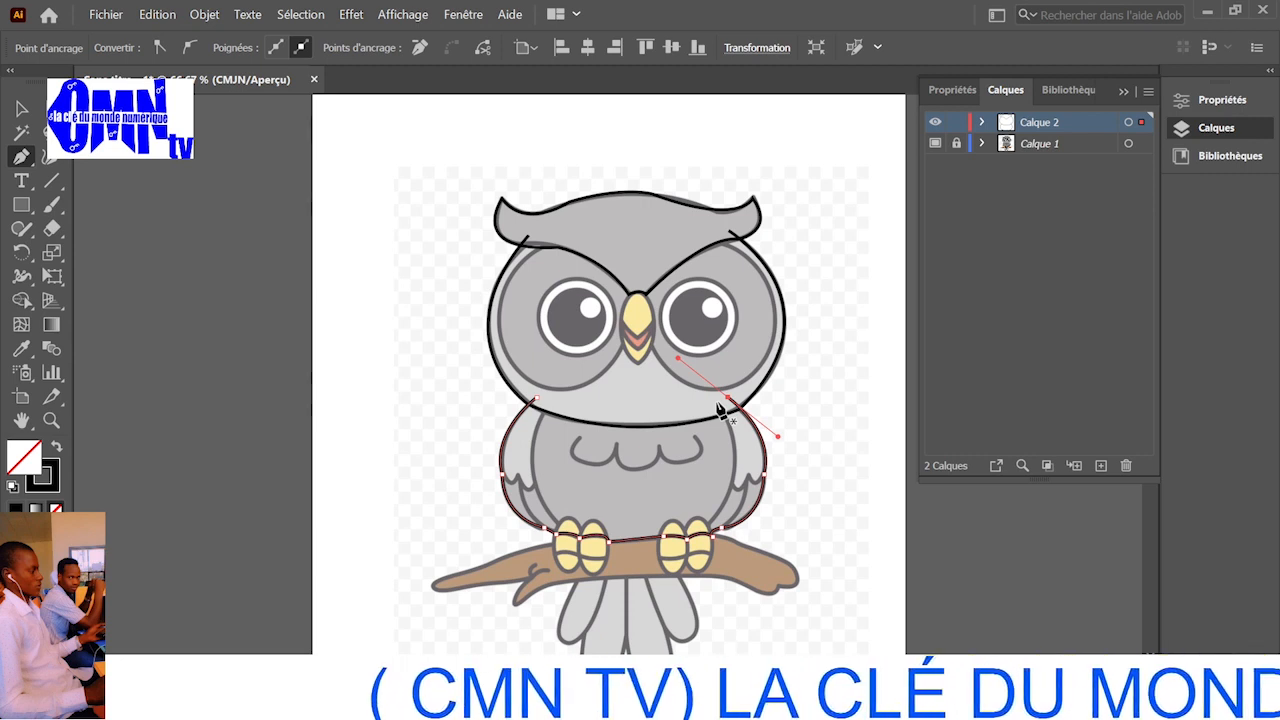
left_click(716, 405)
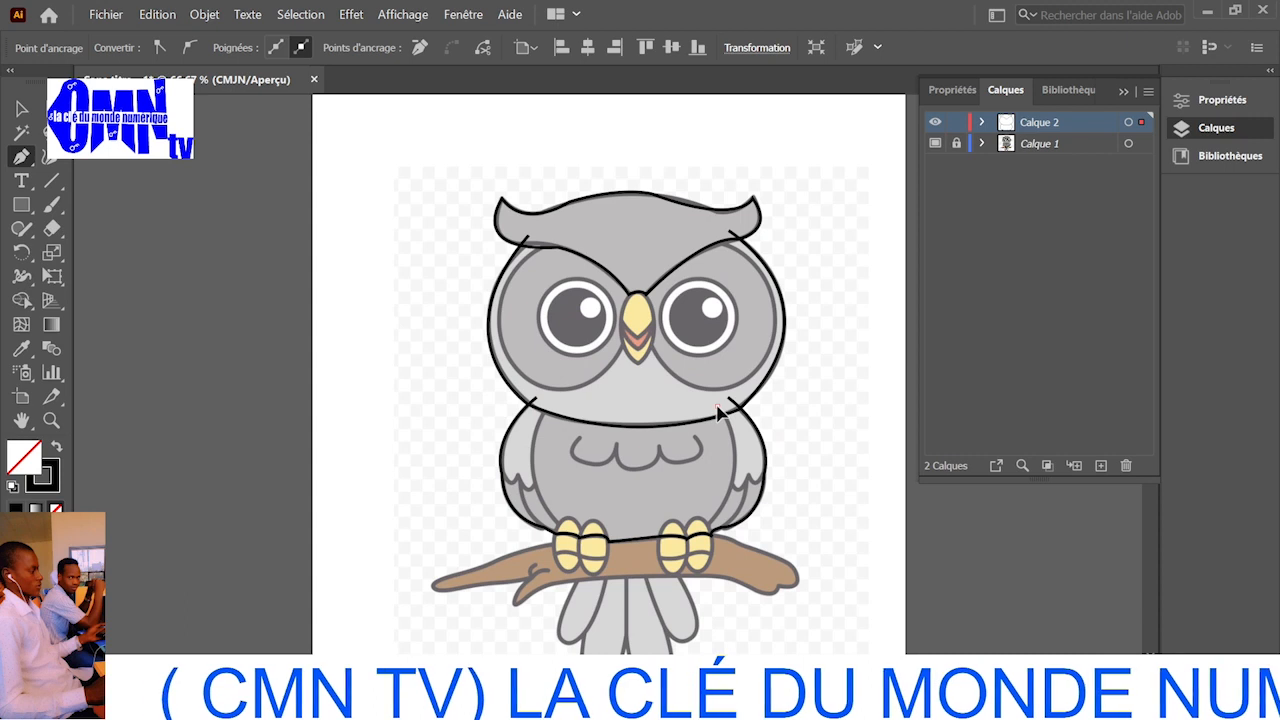
left_click_drag(706, 540, 638, 582)
key("v")
key("p")
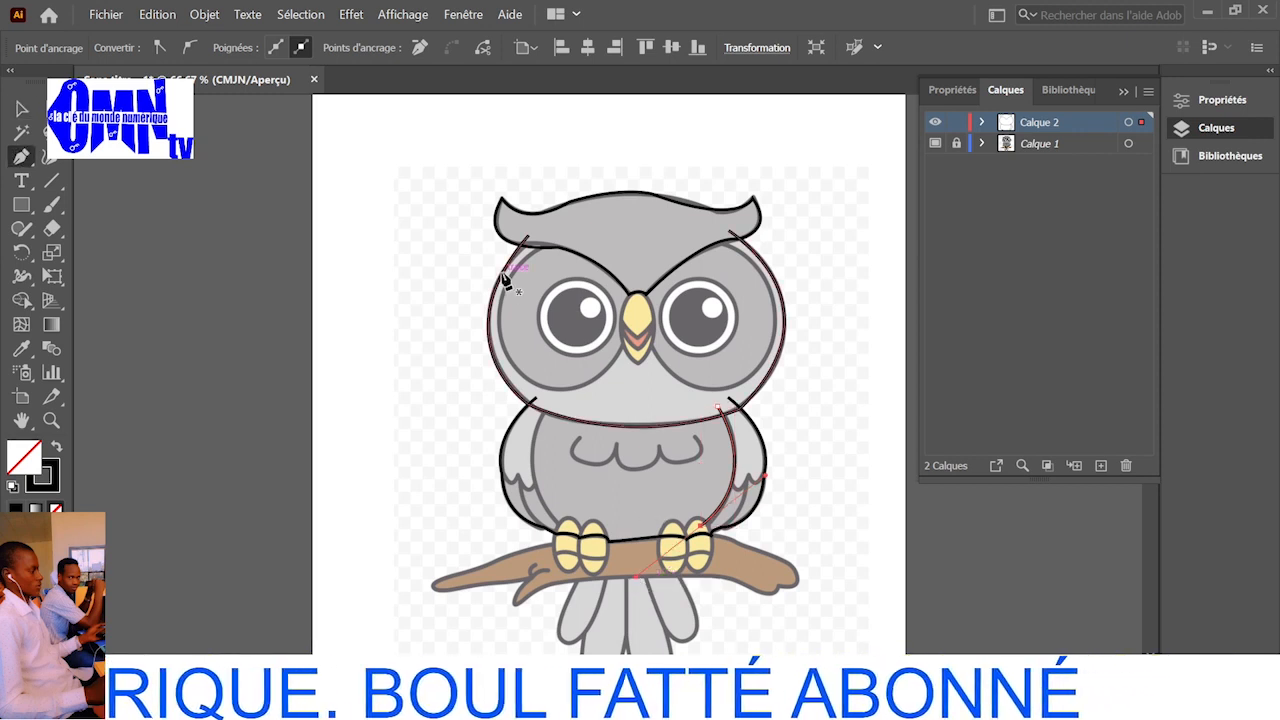
left_click(551, 404)
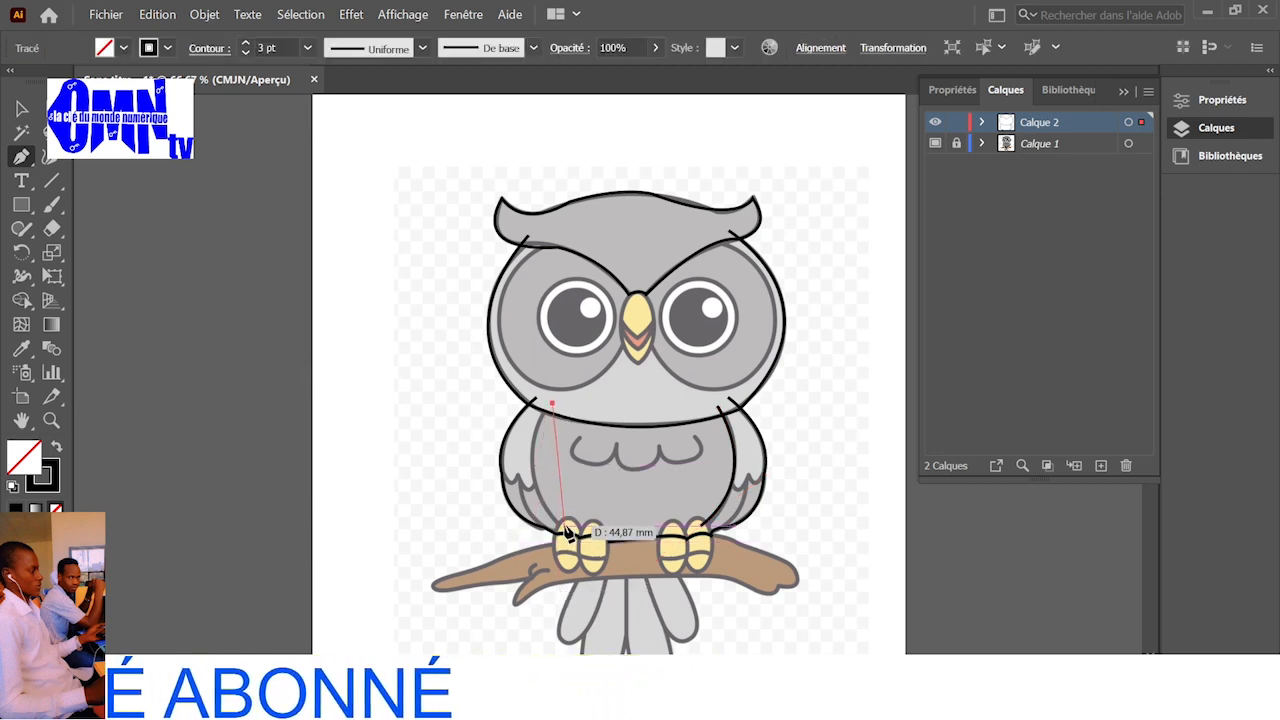
left_click_drag(566, 535, 632, 598)
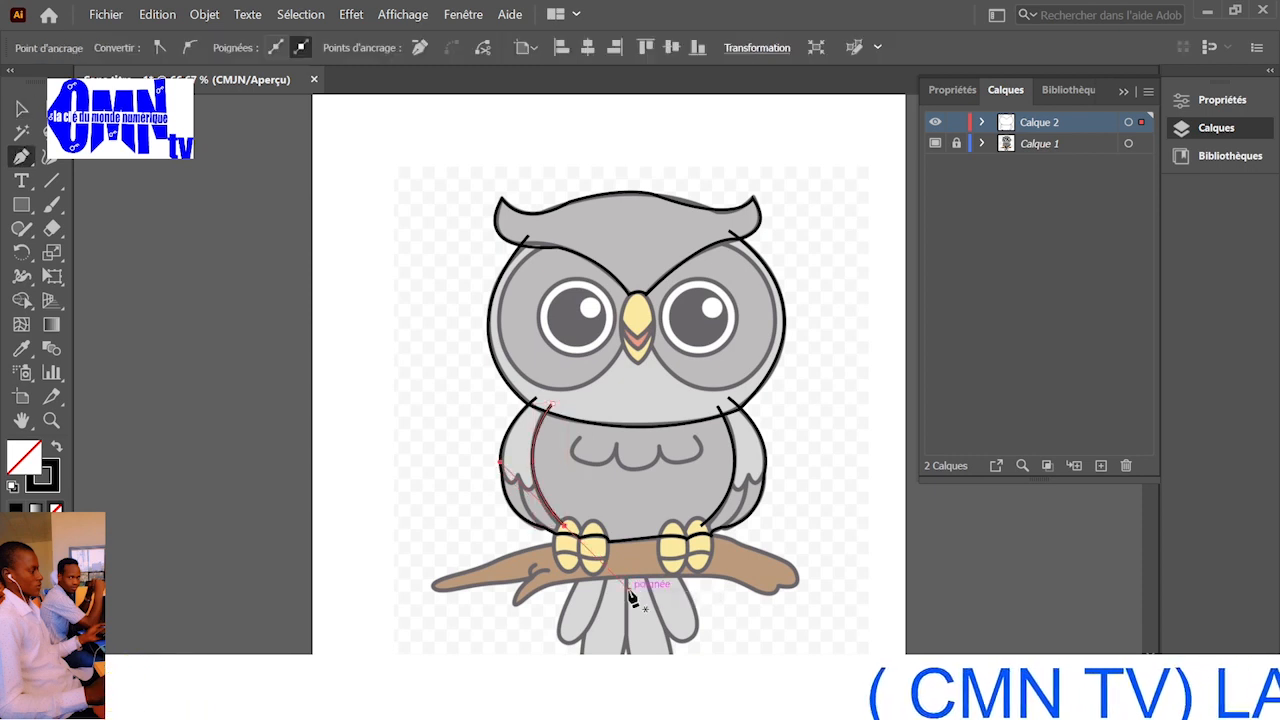
- Trace the scalloped feather edge across the left wing as an open path and end it
left_click(494, 451)
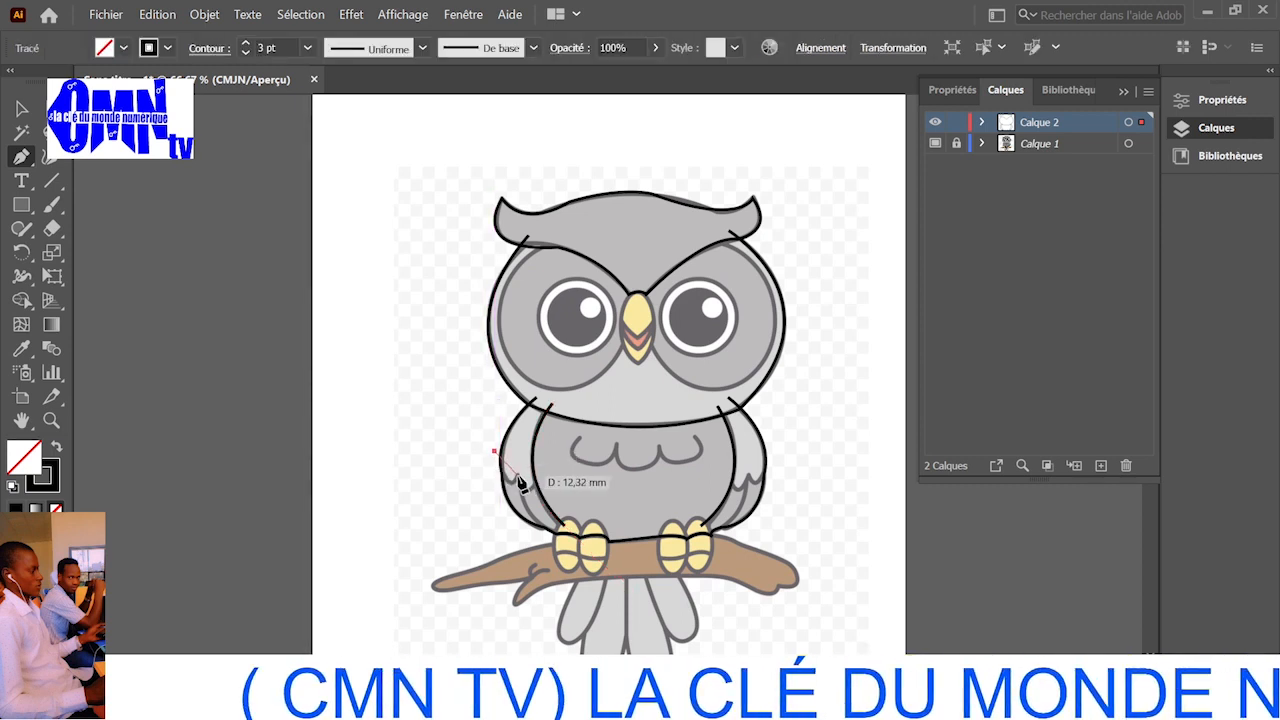
left_click_drag(517, 484, 533, 460)
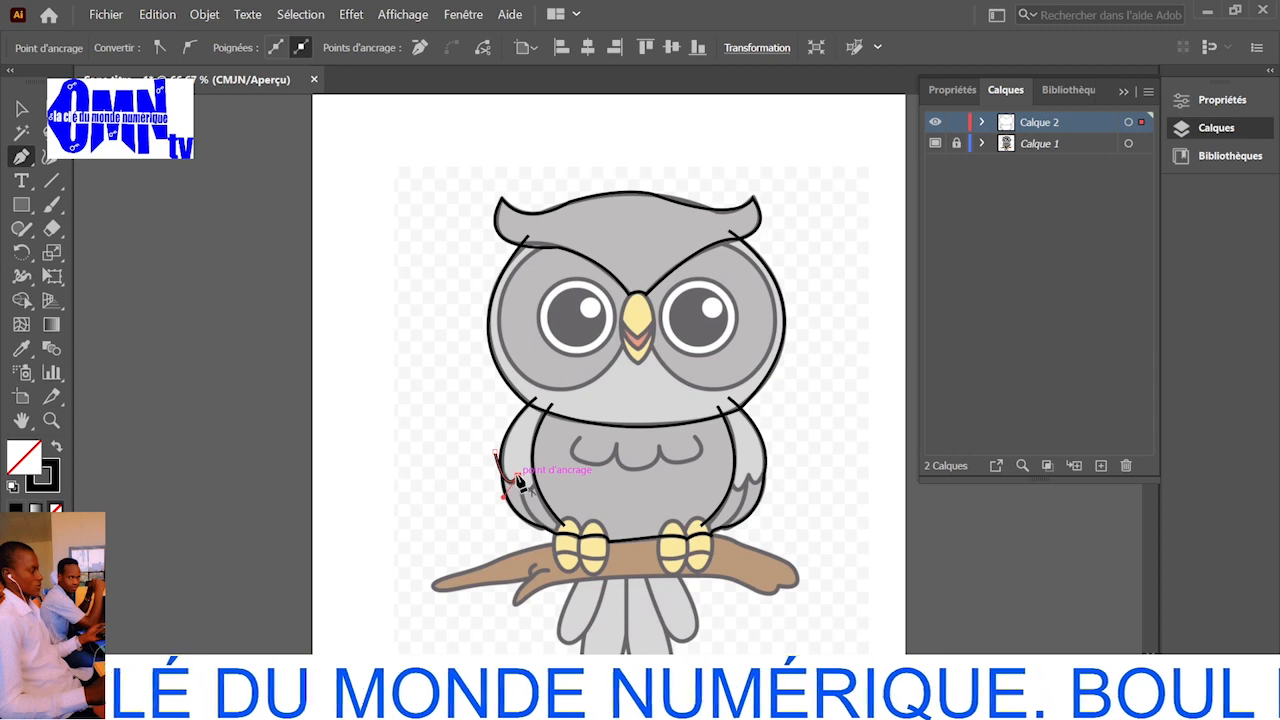
left_click_drag(540, 479, 559, 457)
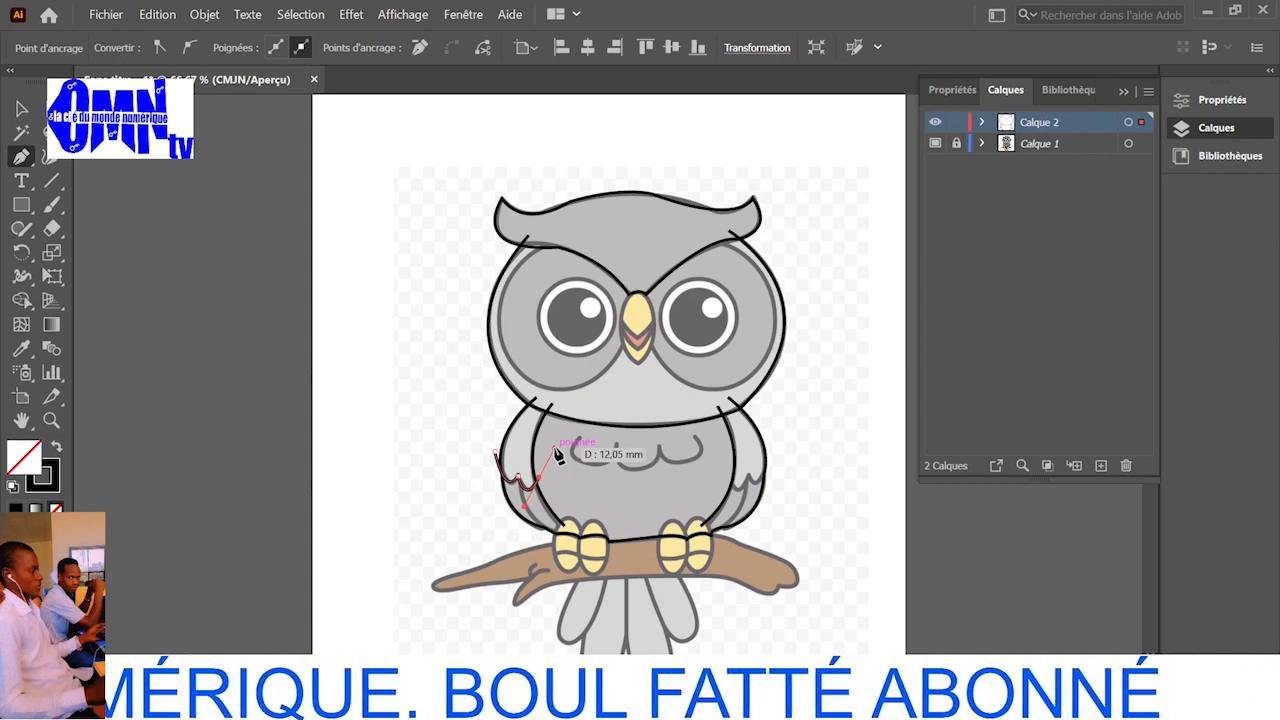
key("v")
- Trace the matching scalloped feather edge across the right wing from its inner to its outer side, then deselect it
key("p")
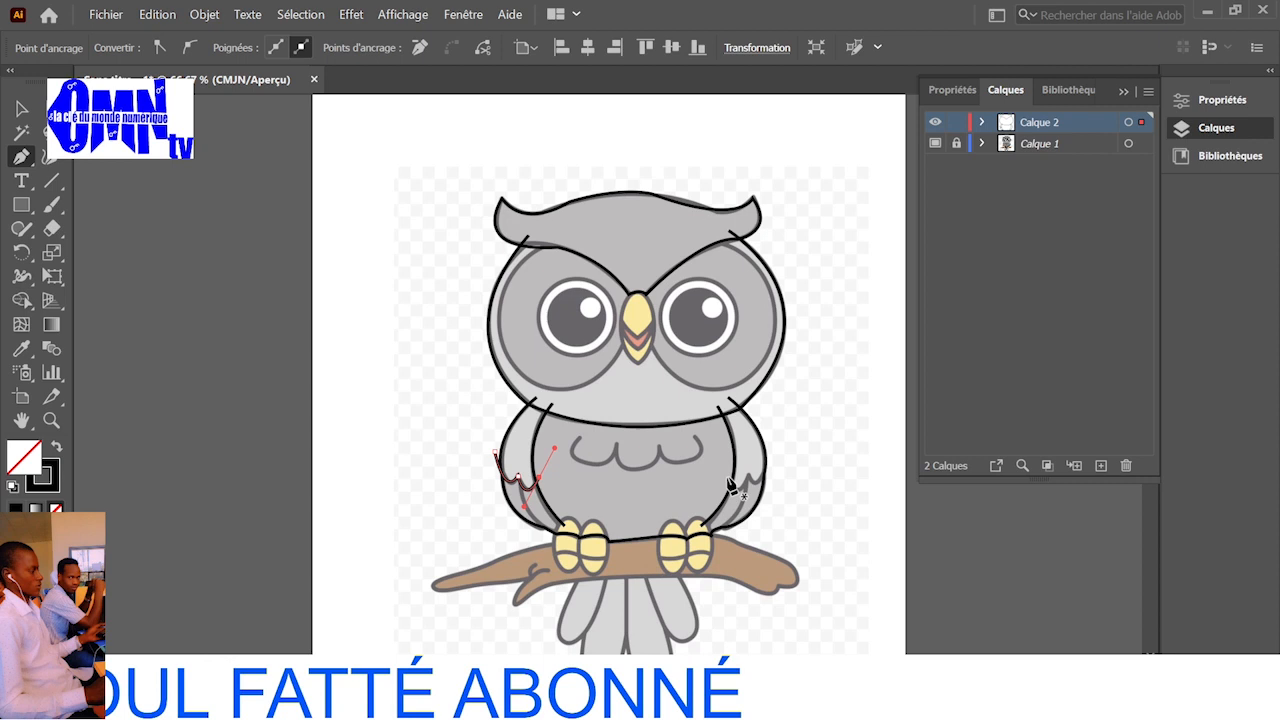
left_click_drag(721, 470, 773, 457)
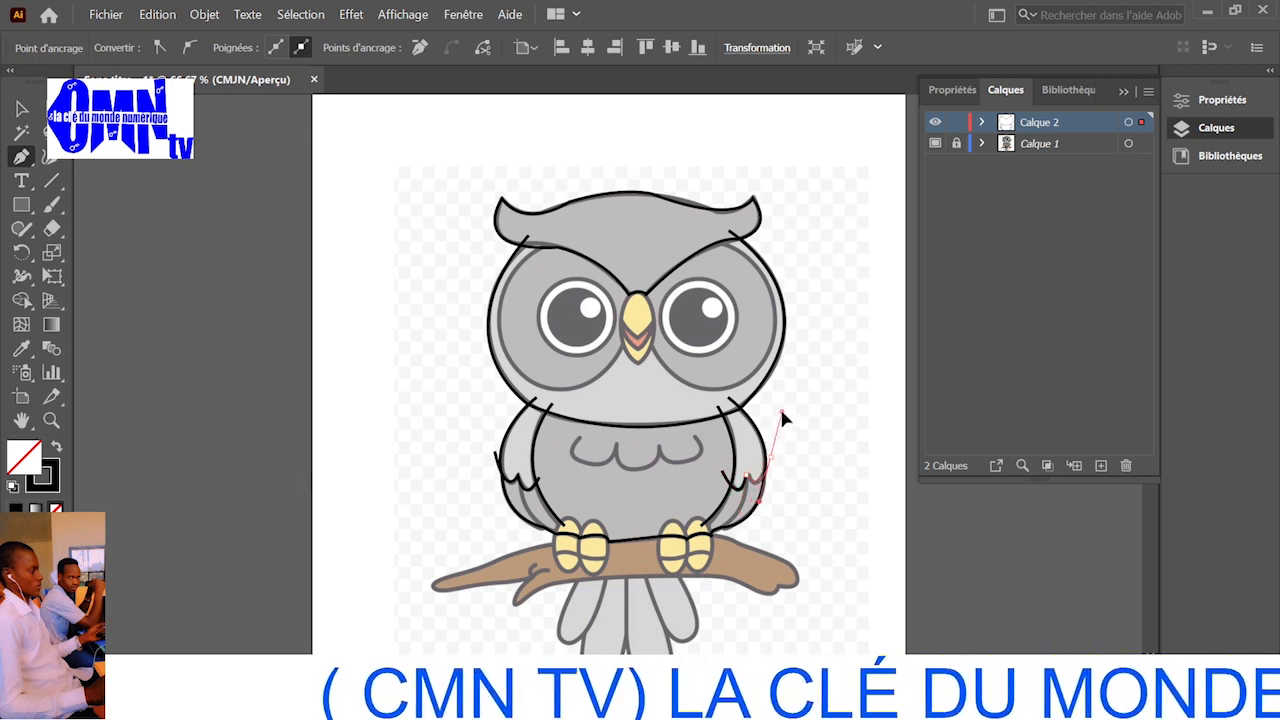
left_click_drag(785, 412, 776, 457)
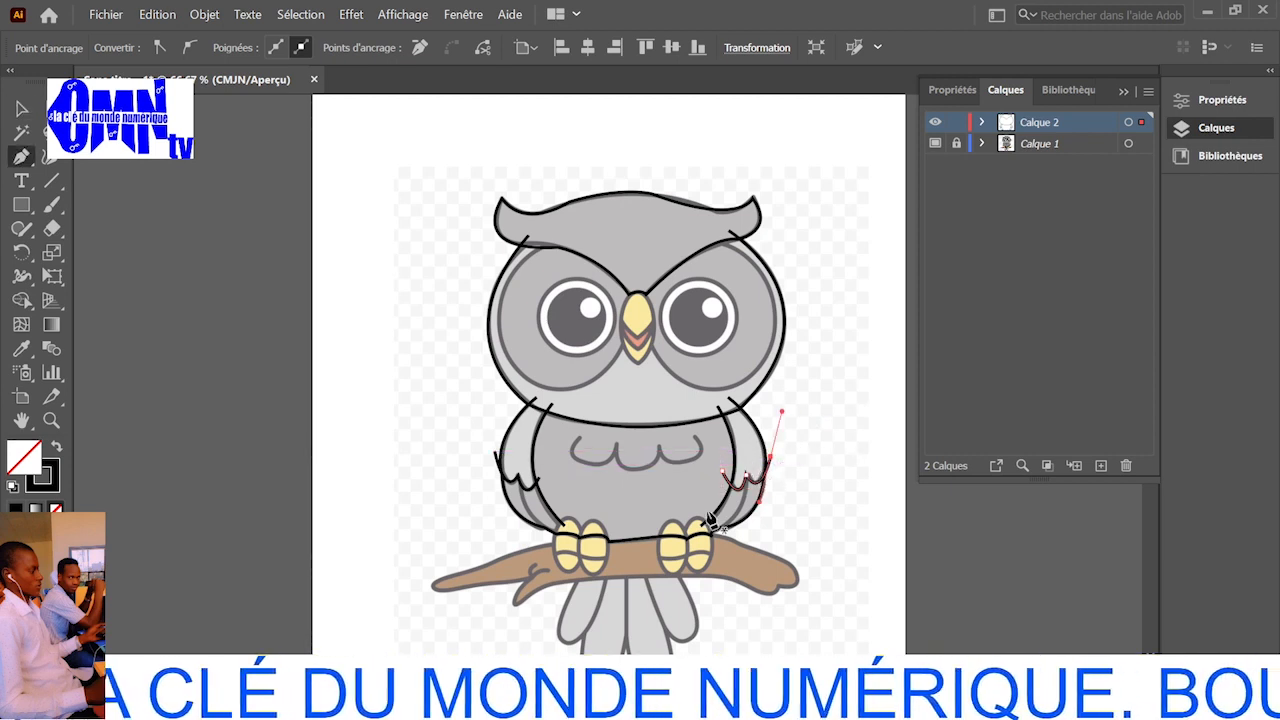
left_click(582, 444, "ctrl")
- Trace the three-scallop feather line on the owl's chest from left to right as one open path
left_click_drag(582, 444, 619, 452)
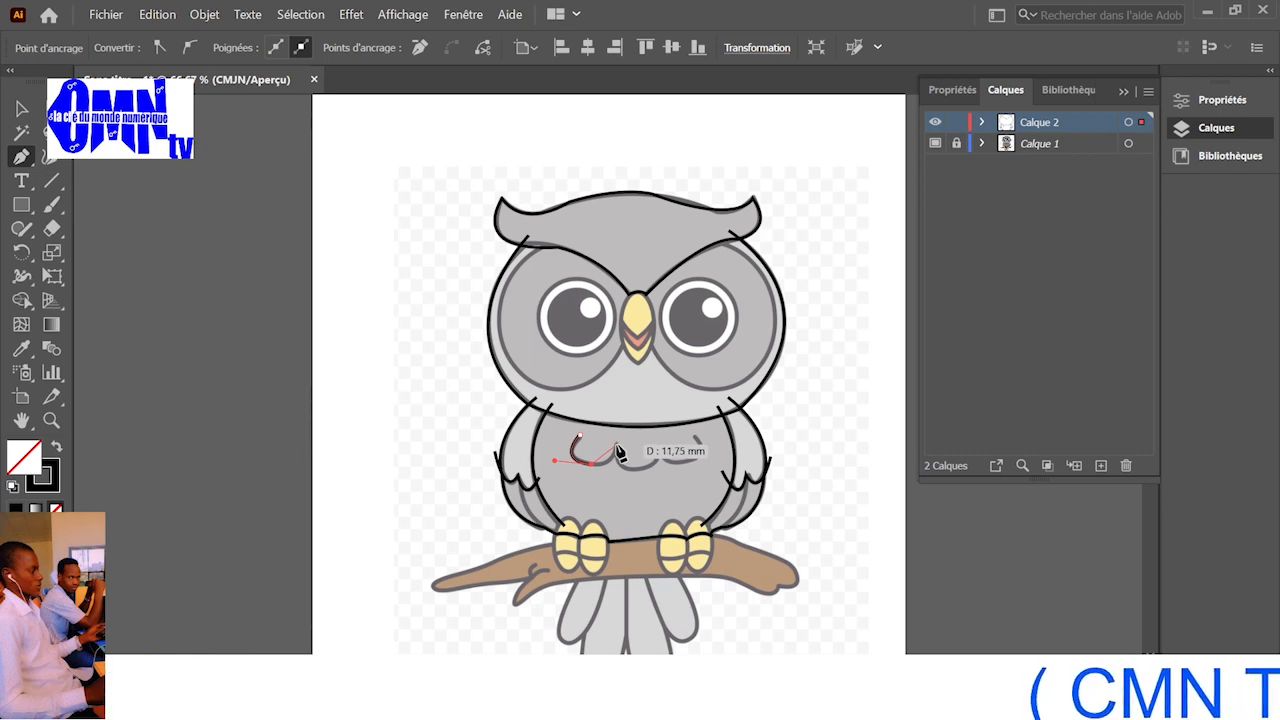
left_click_drag(619, 452, 657, 473)
left_click(619, 424)
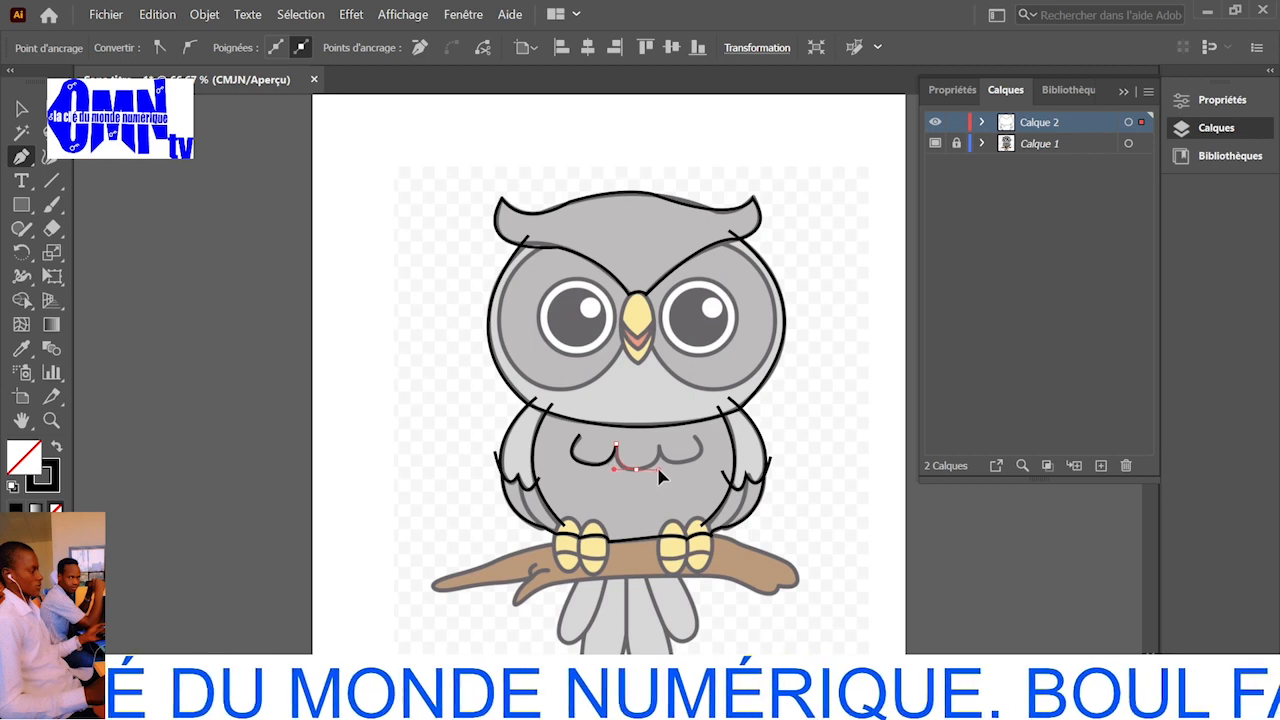
left_click_drag(660, 478, 661, 452)
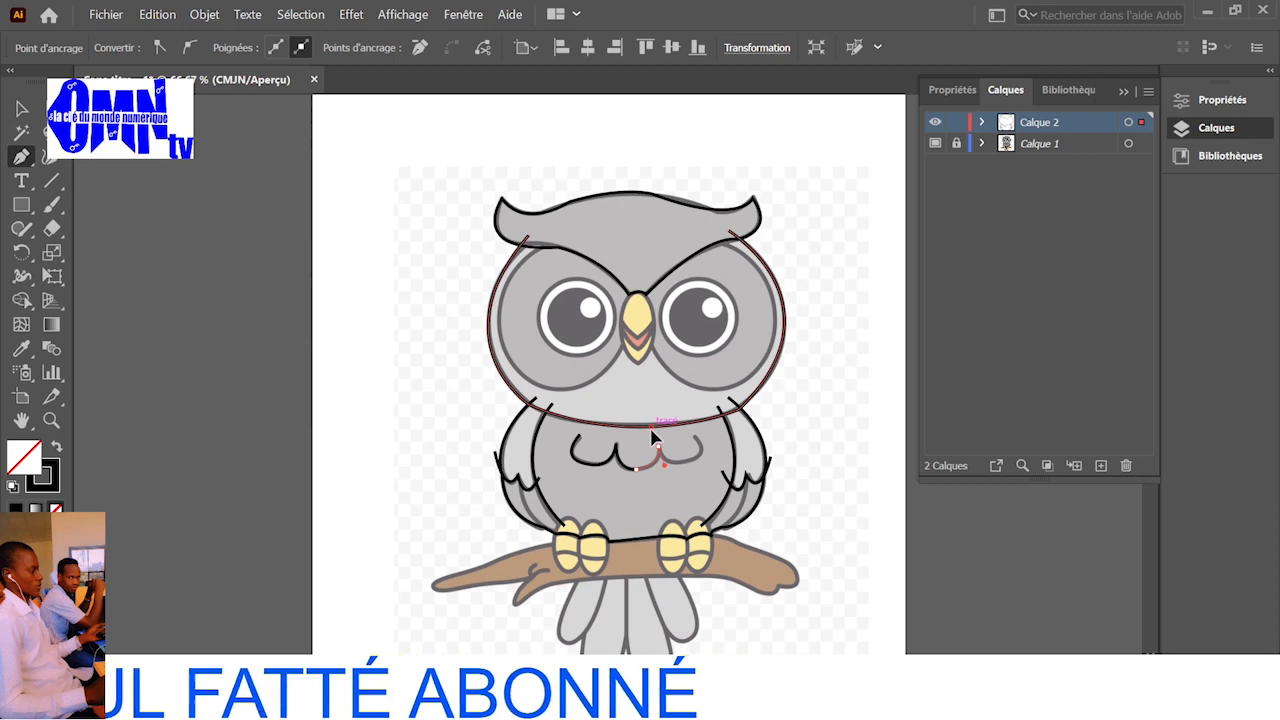
left_click_drag(652, 429, 694, 470)
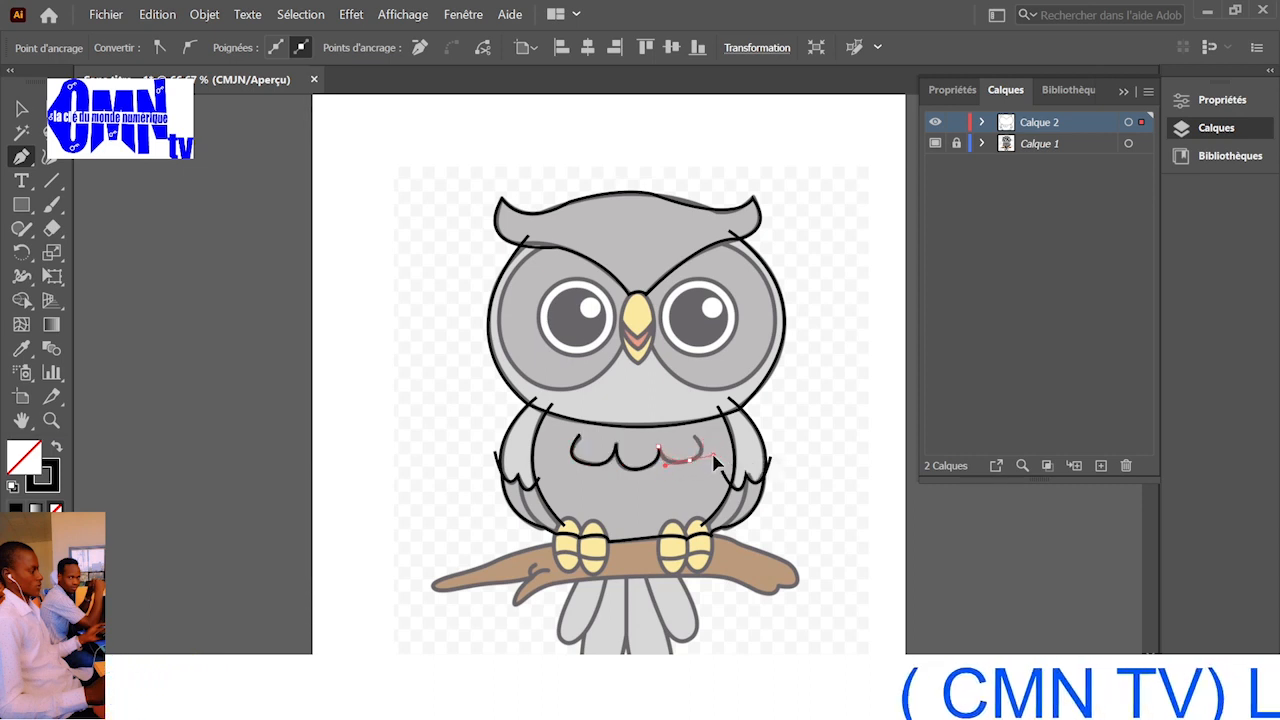
left_click_drag(714, 457, 677, 410)
key("Escape")
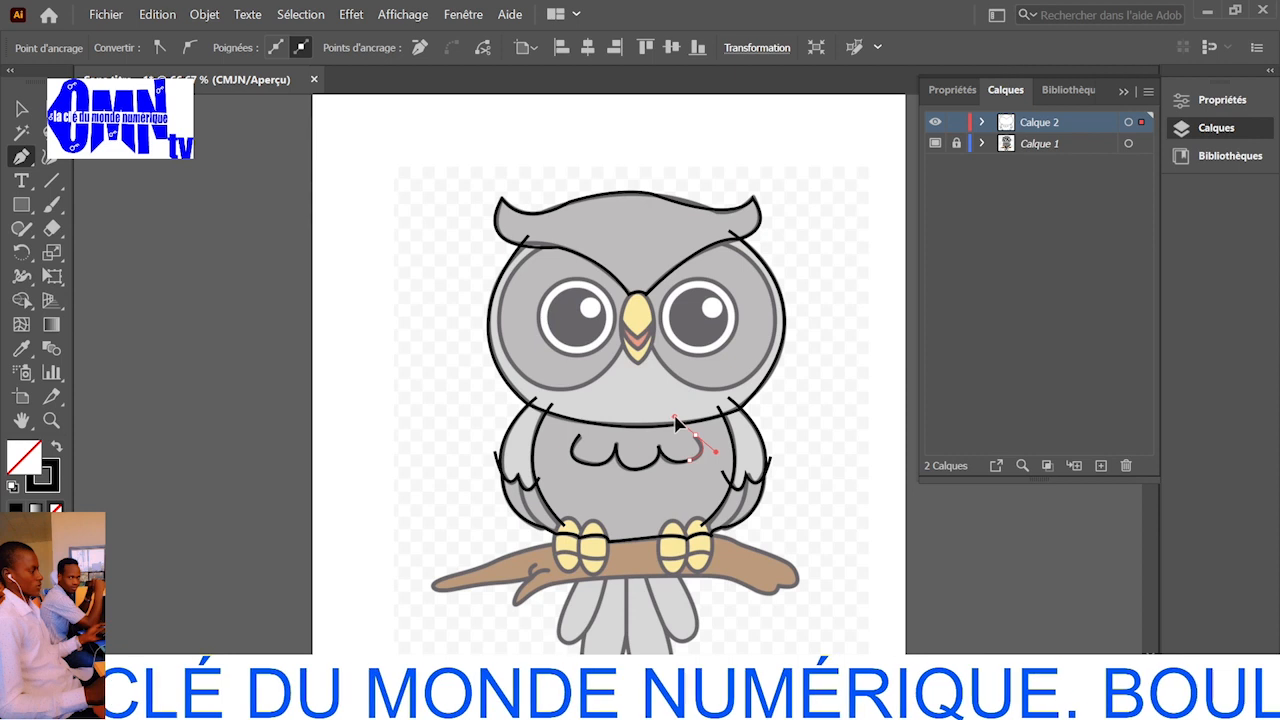
left_click_drag(678, 415, 678, 415)
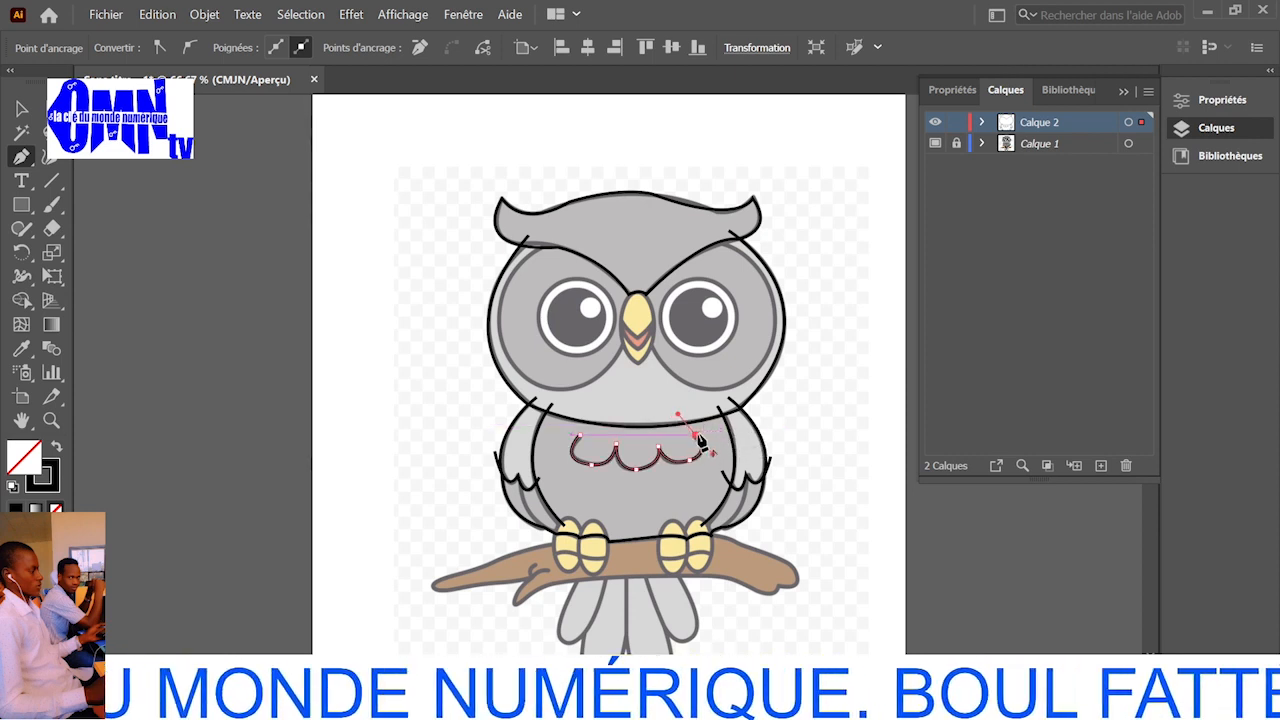
key("v")
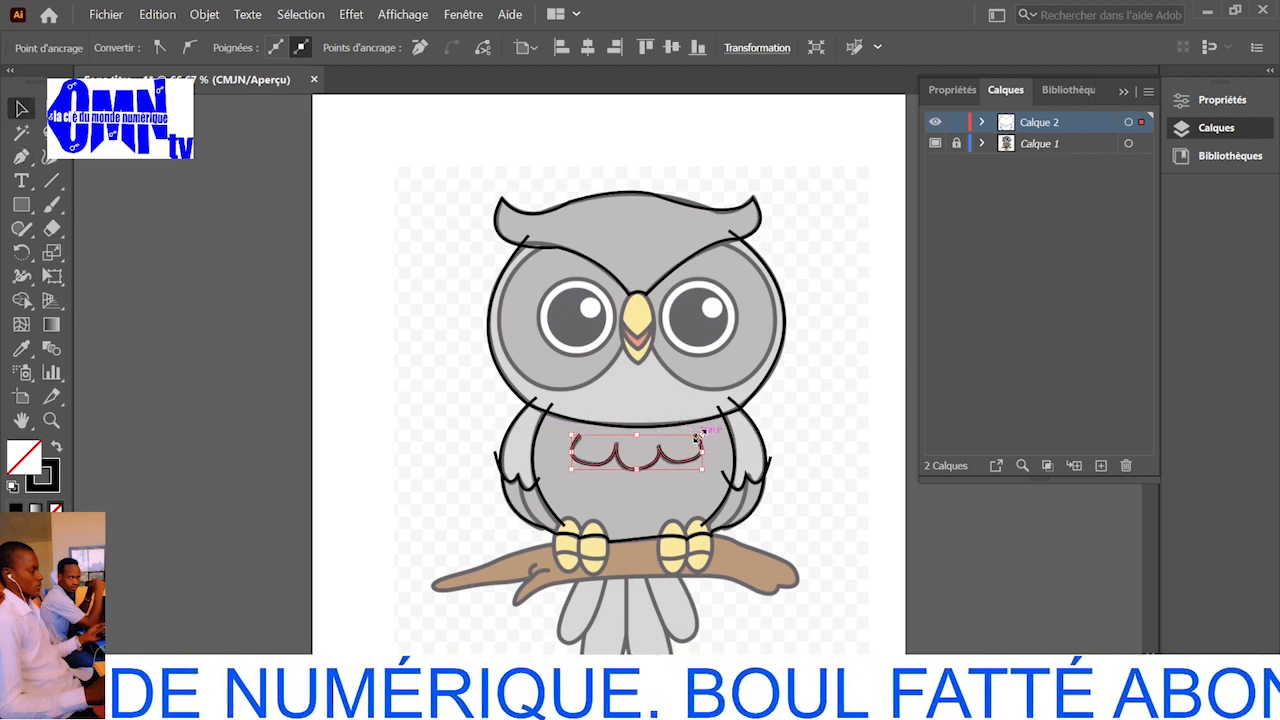
- Trace the lower feather line of each wing as a curve from the scalloped edge down to the foot, left wing first
key("p")
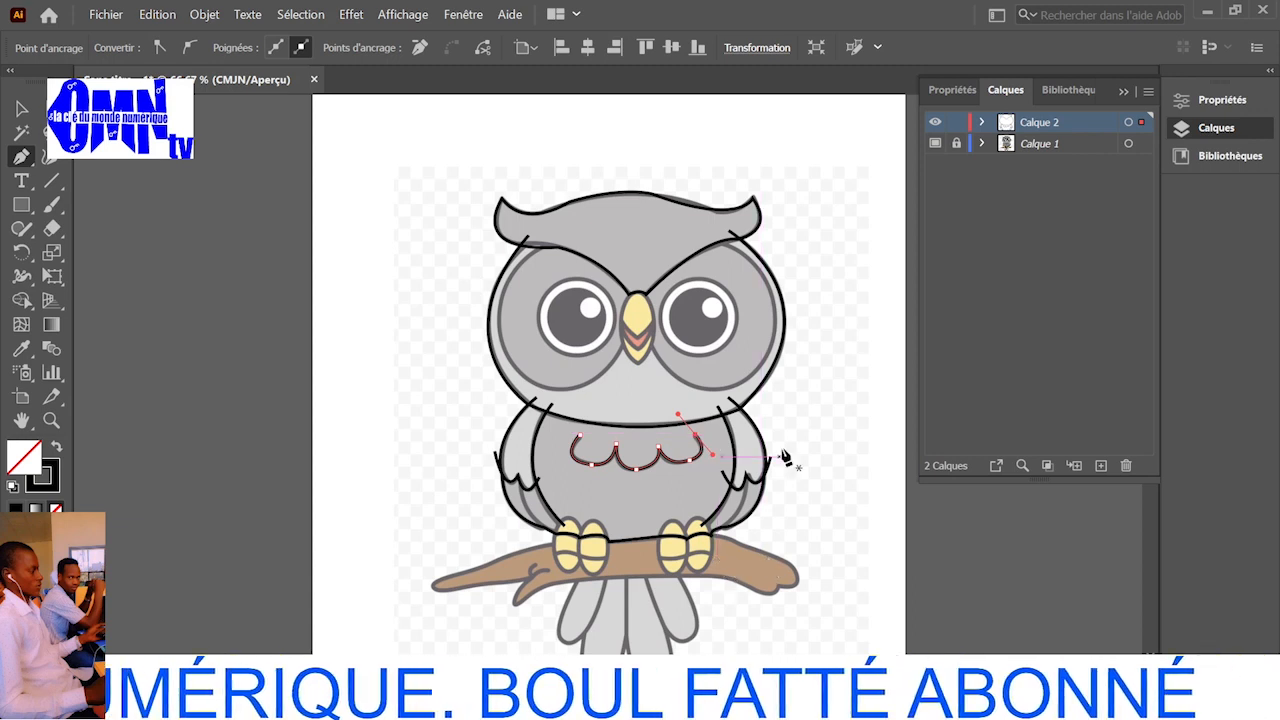
left_click(520, 465)
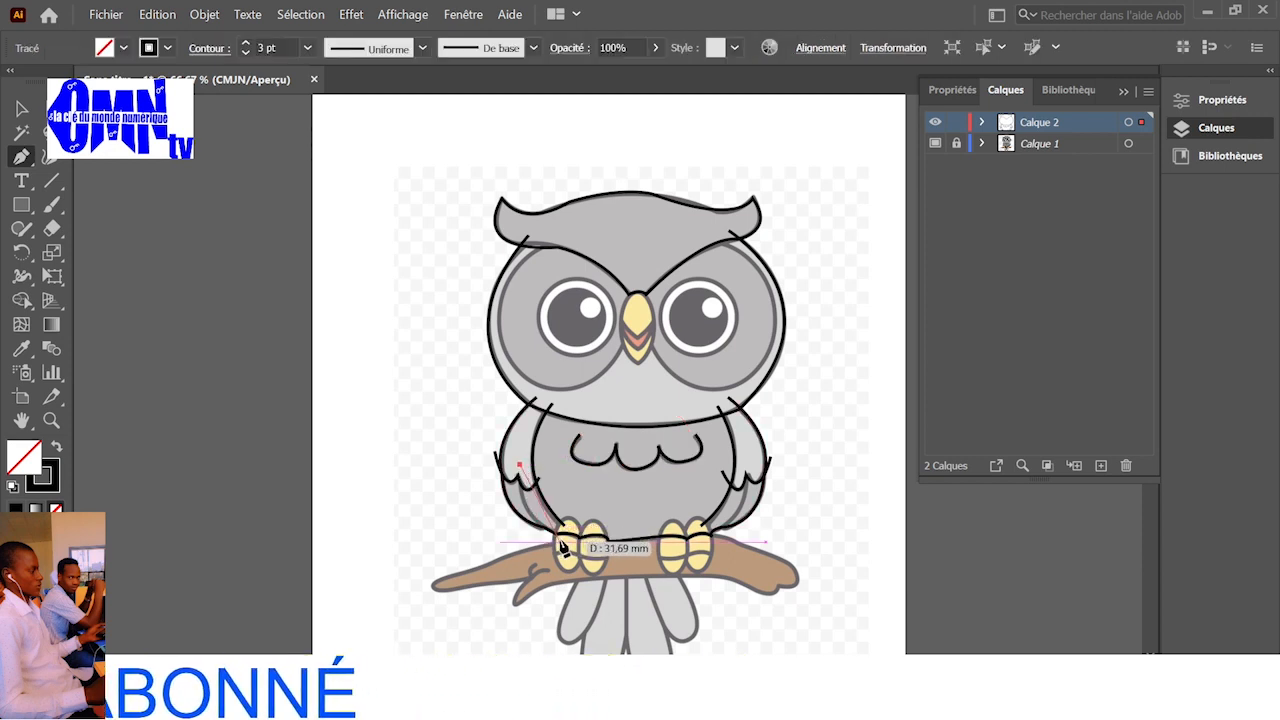
left_click_drag(563, 542, 614, 563)
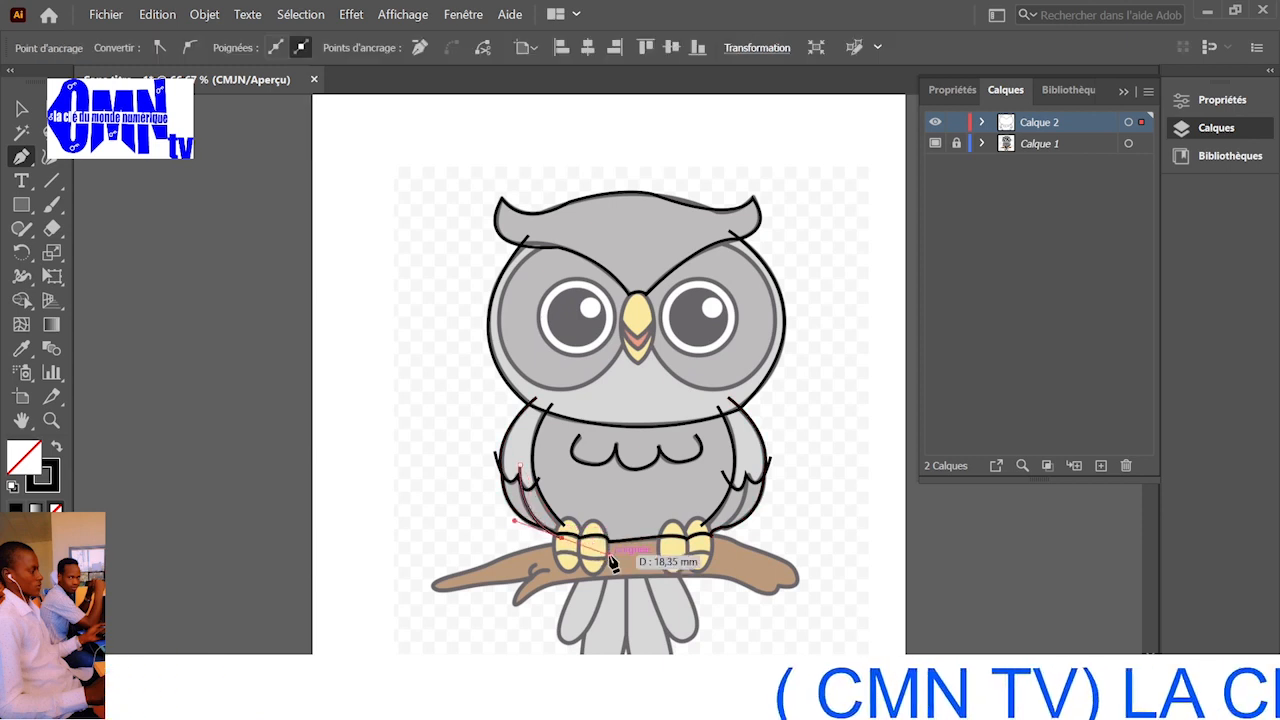
key("v")
key("p")
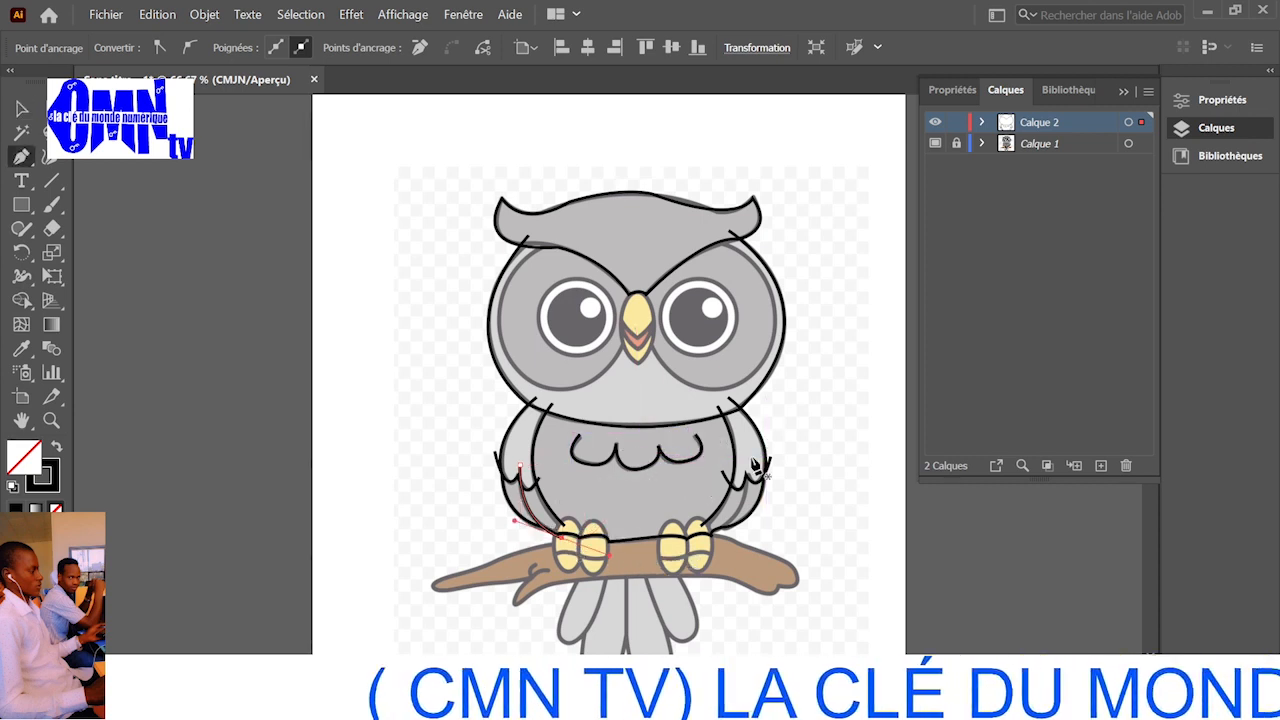
left_click_drag(742, 461, 704, 548)
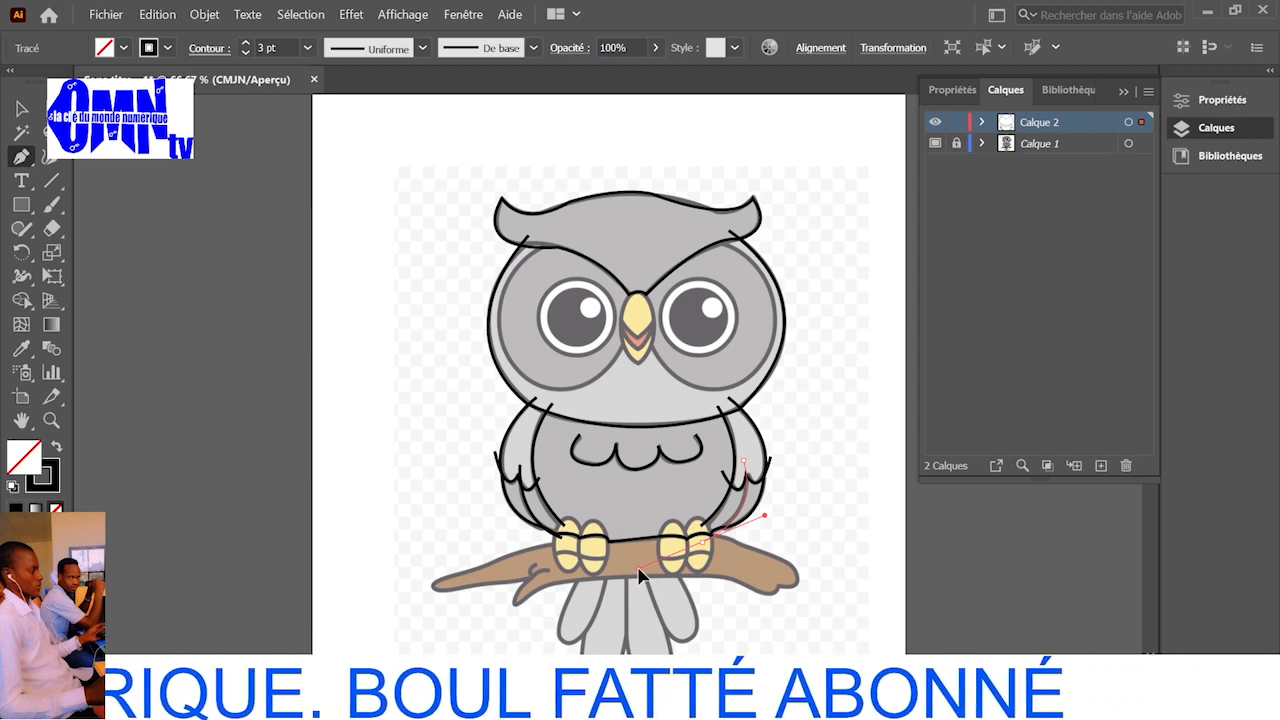
left_click_drag(638, 569, 647, 570)
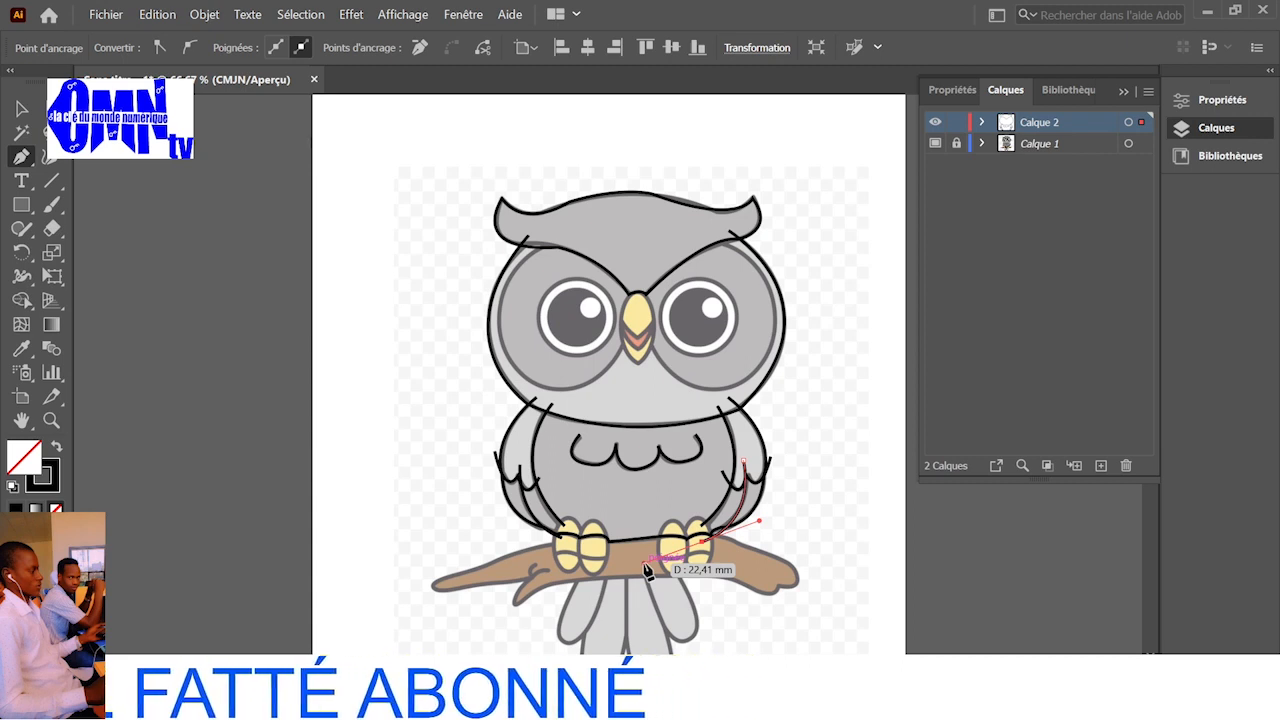
- Trace the branch's left end from the left foot out to the tip and back along its underside to the fork
key("v")
key("p")
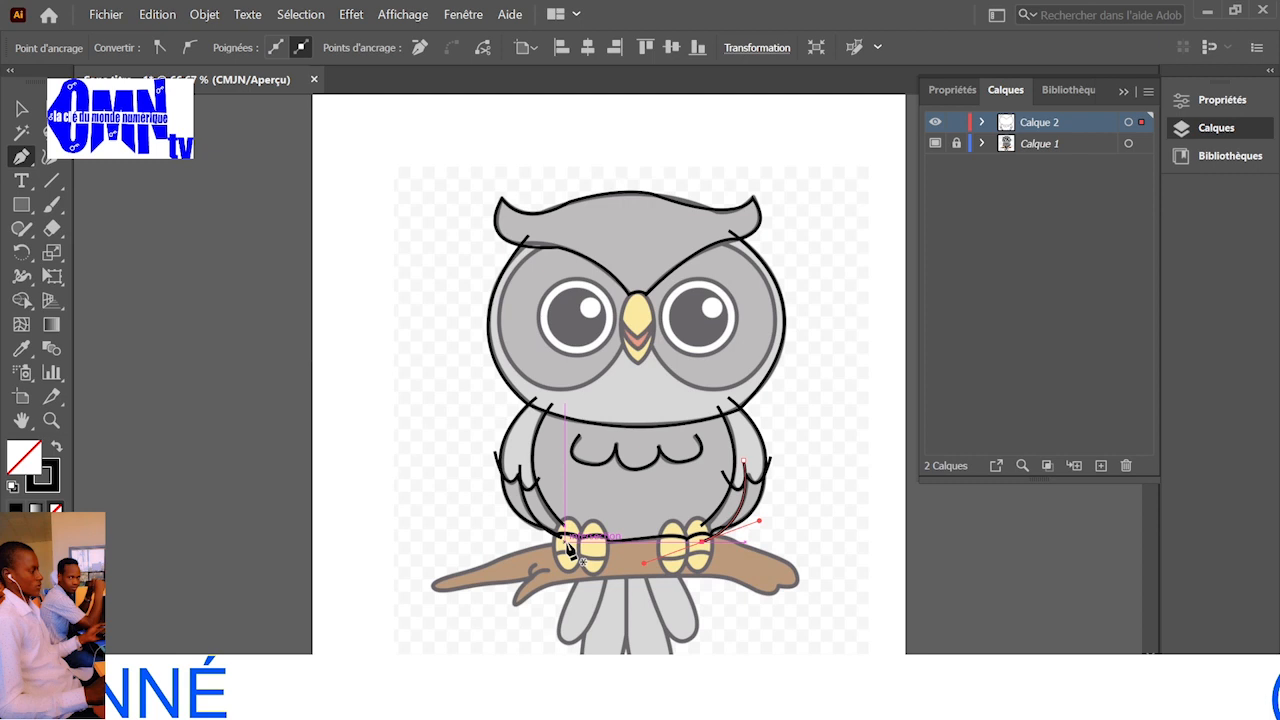
left_click_drag(565, 542, 504, 576)
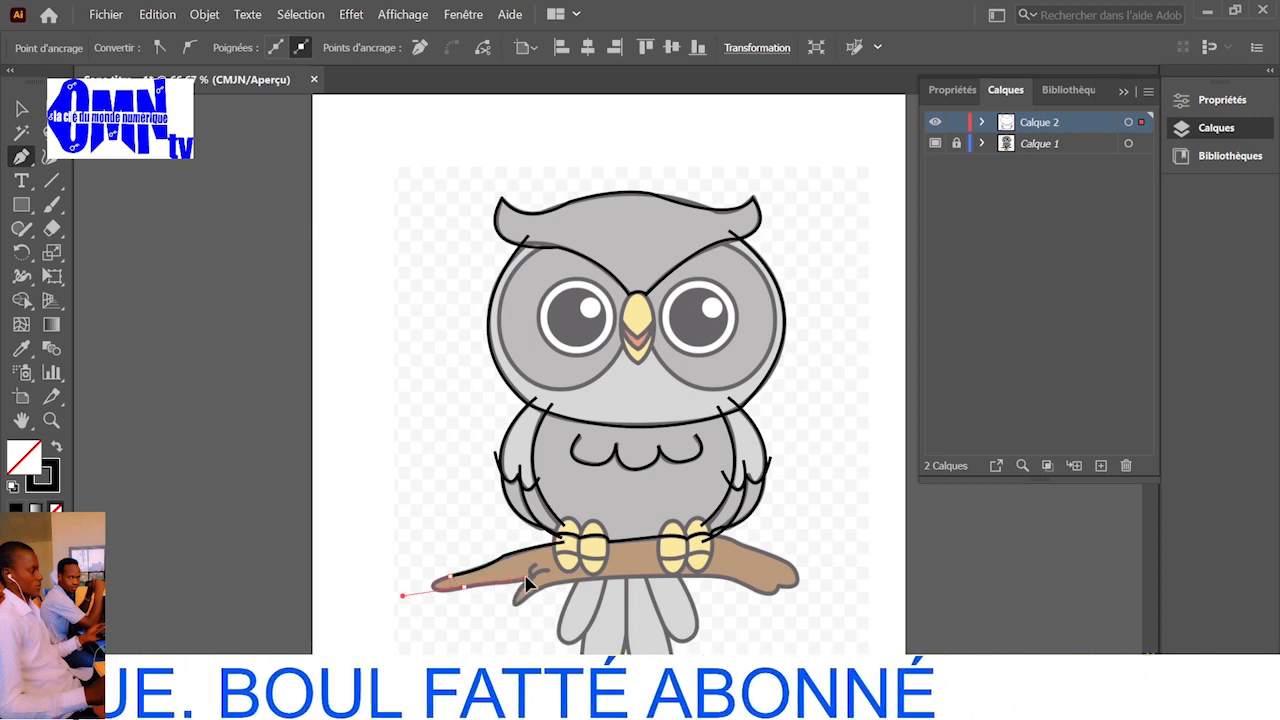
mouse_move(530, 585)
left_mouse_down()
mouse_move(465, 594)
mouse_move(553, 574)
mouse_move(560, 584)
left_mouse_up()
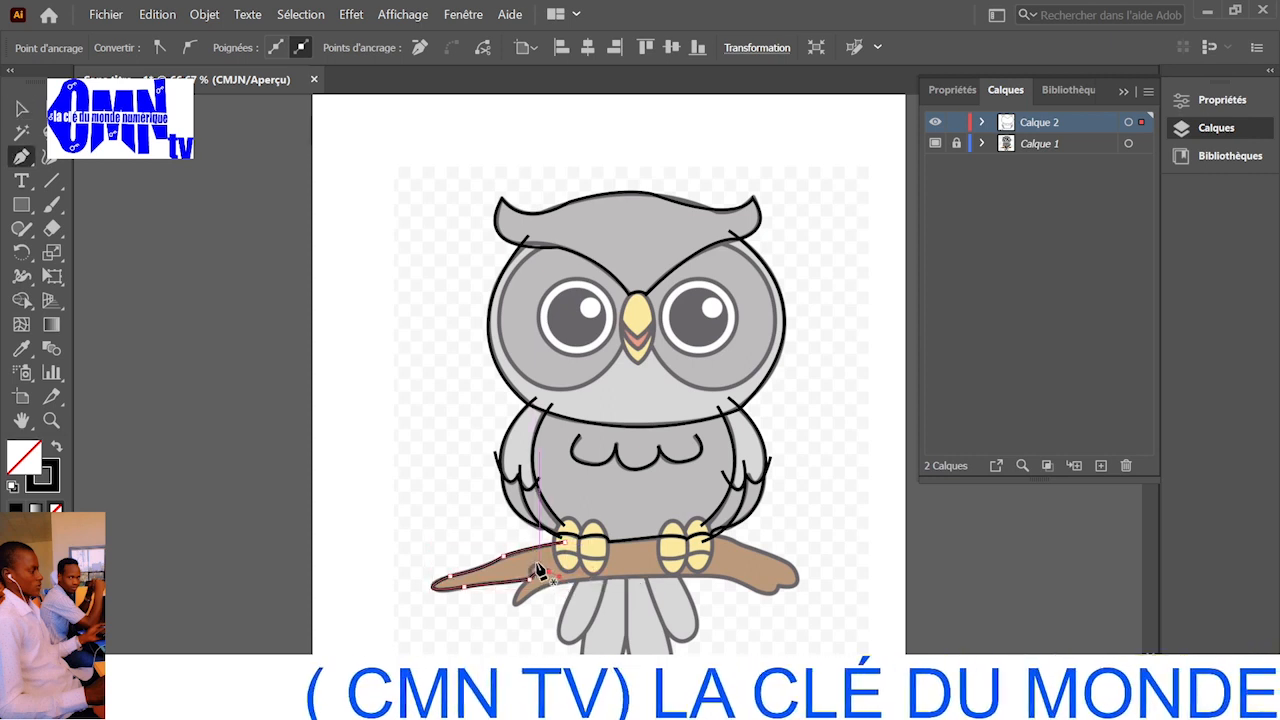
- Begin a new path tracing the small forked twig and continue along the branch's underside to below the right foot
left_click_drag(540, 572, 534, 586)
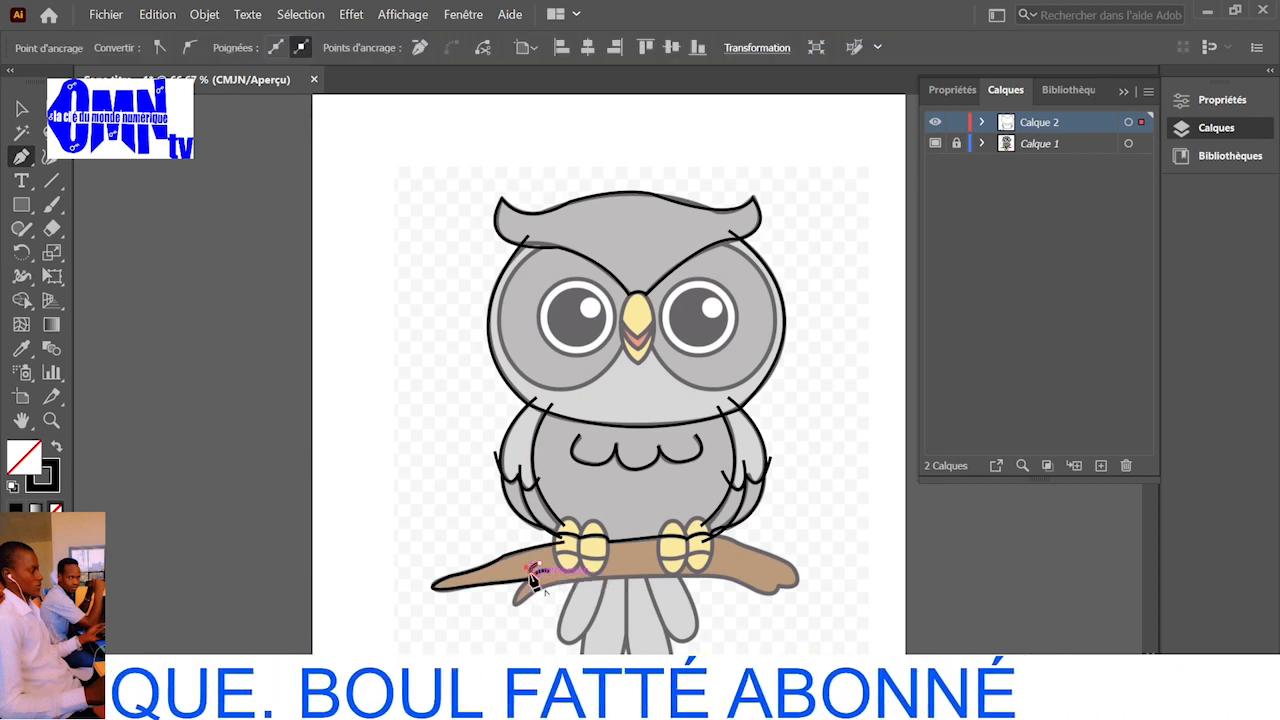
left_click_drag(535, 585, 547, 610)
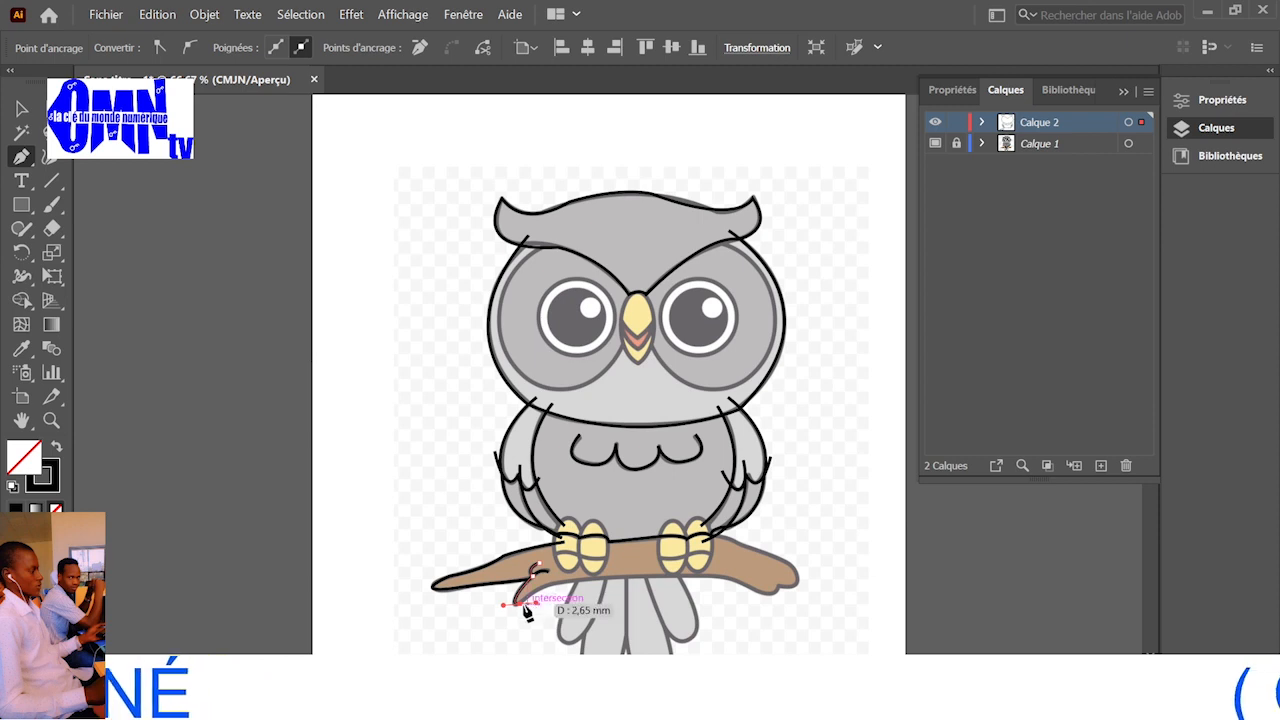
left_click(541, 603)
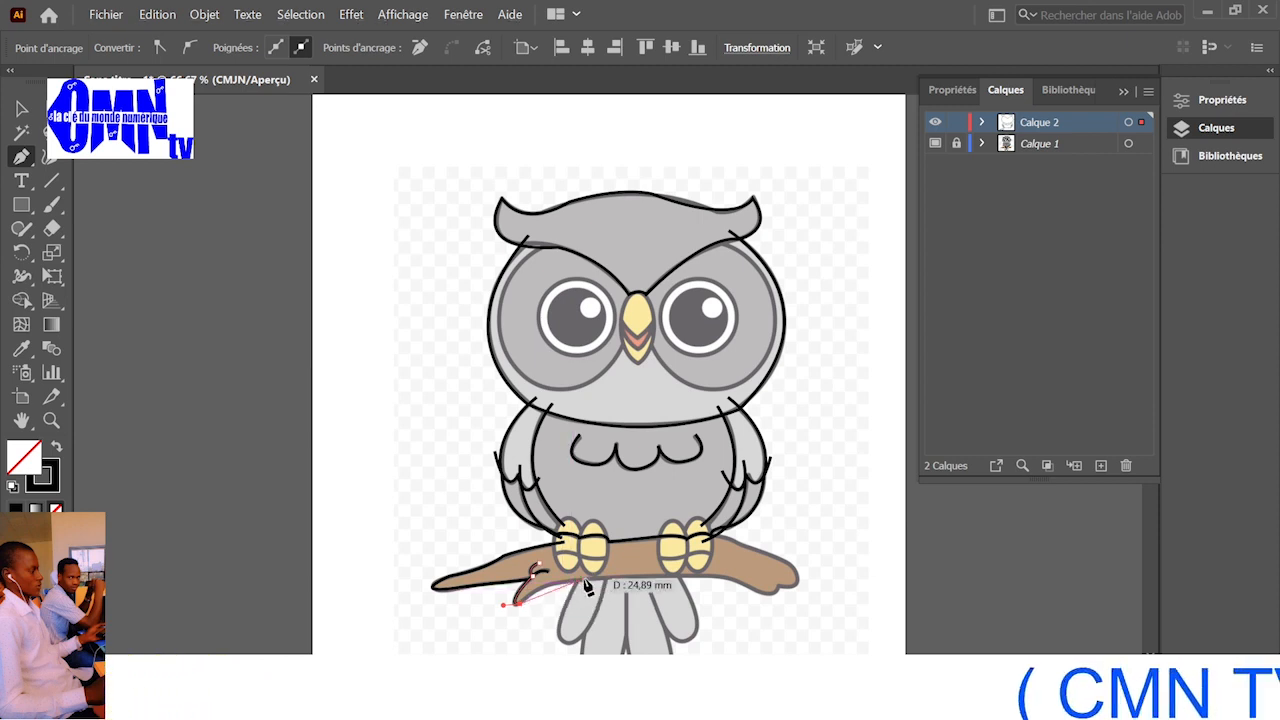
left_click_drag(592, 580, 635, 584)
left_click_drag(635, 584, 635, 584)
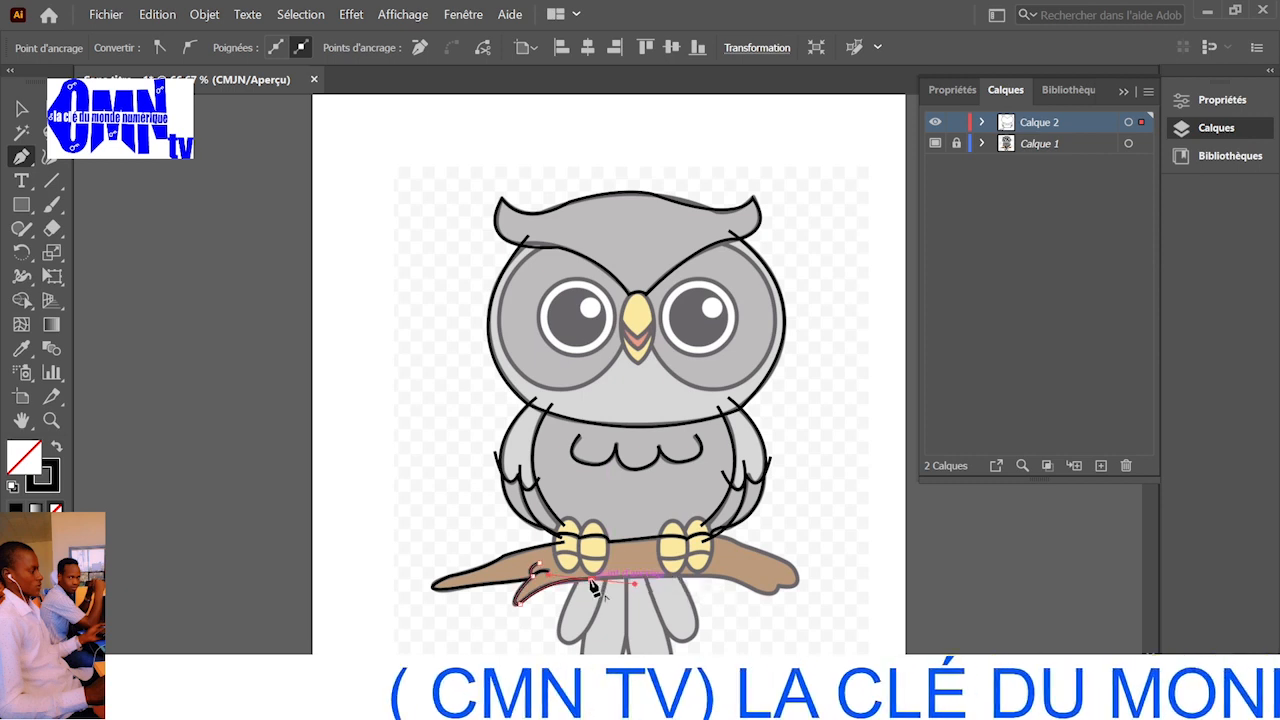
left_click(715, 579)
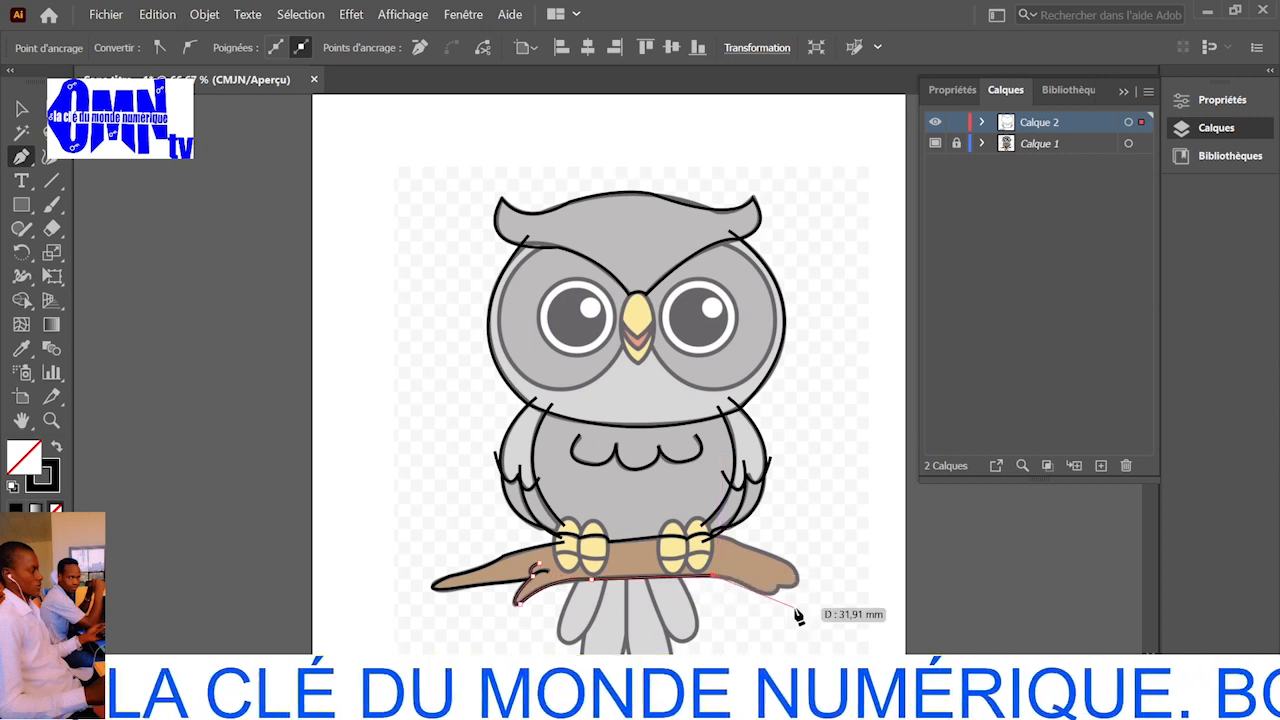
- Continue the branch outline around its knobbed right end and back along the top edge to the right foot, then end the path
left_click(762, 597, "ctrl")
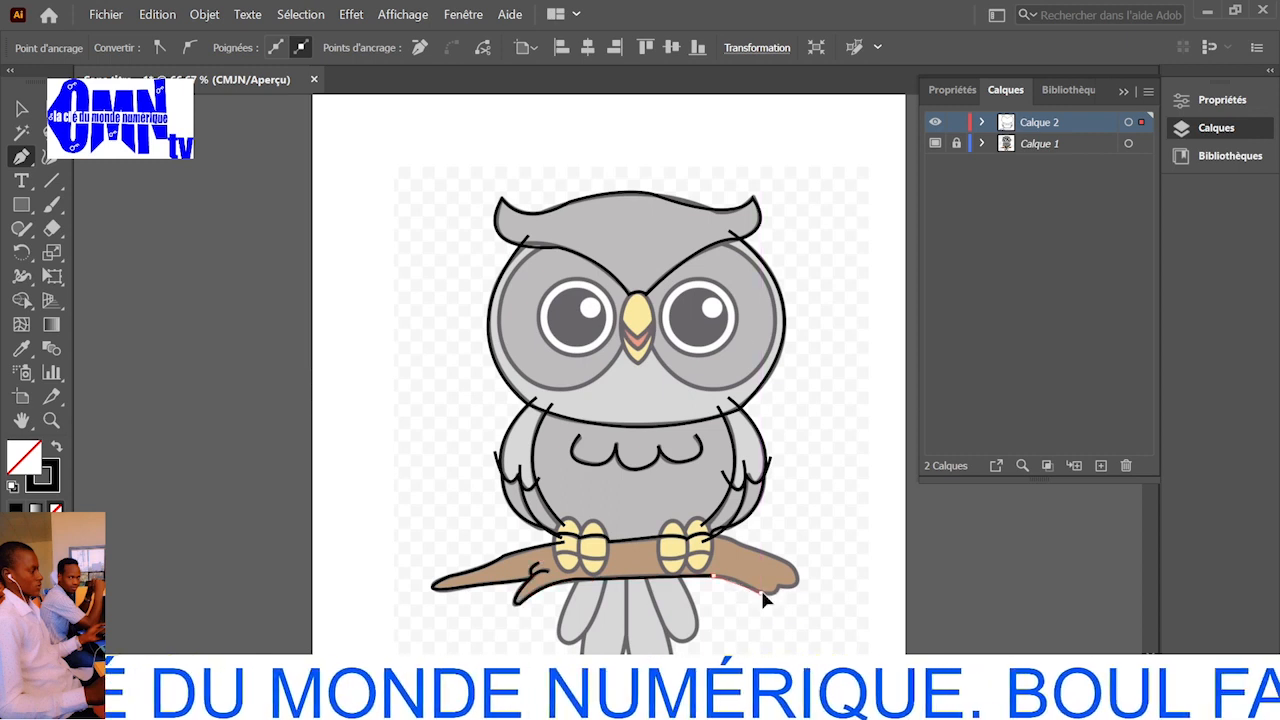
left_click(768, 604, "ctrl")
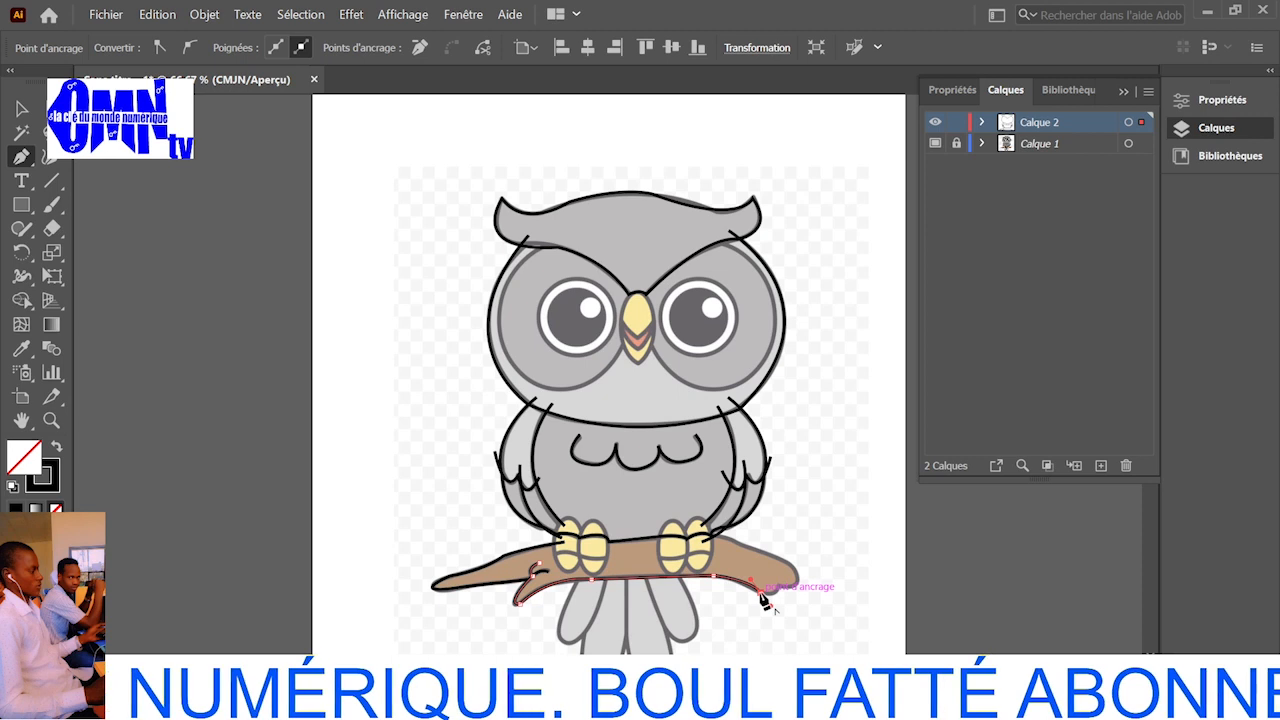
left_click(763, 598)
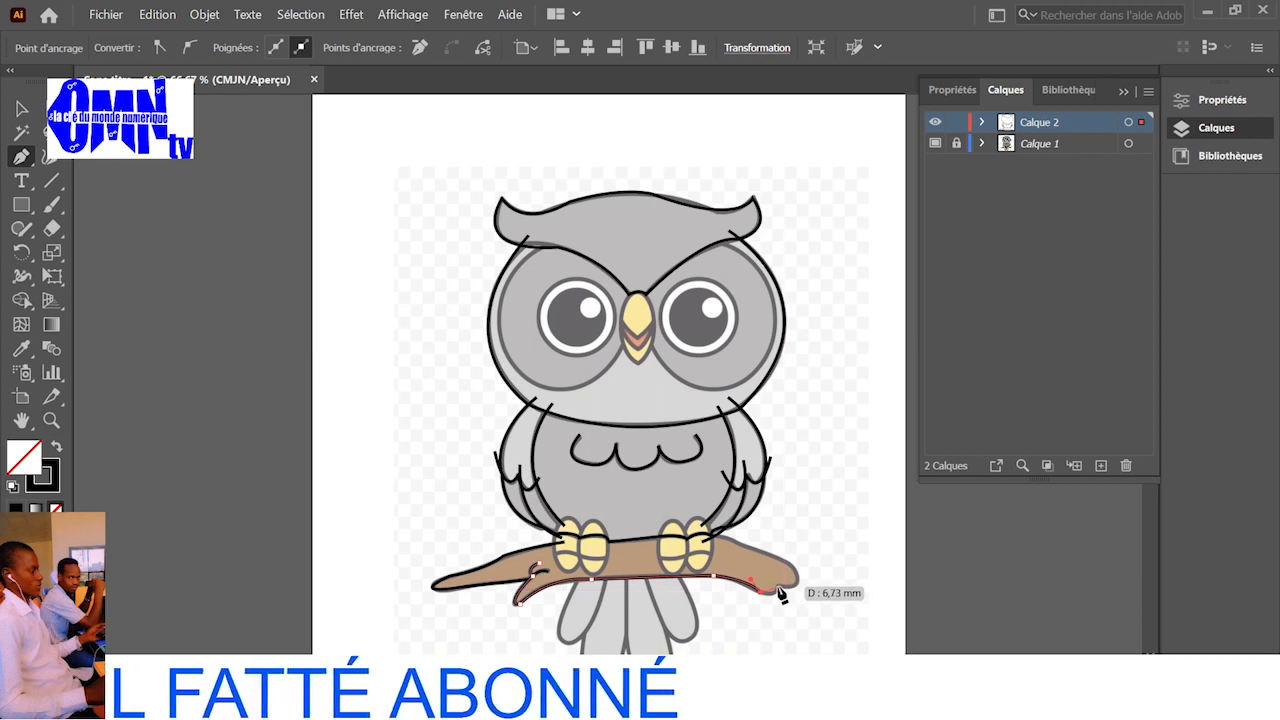
left_click(779, 593, "ctrl")
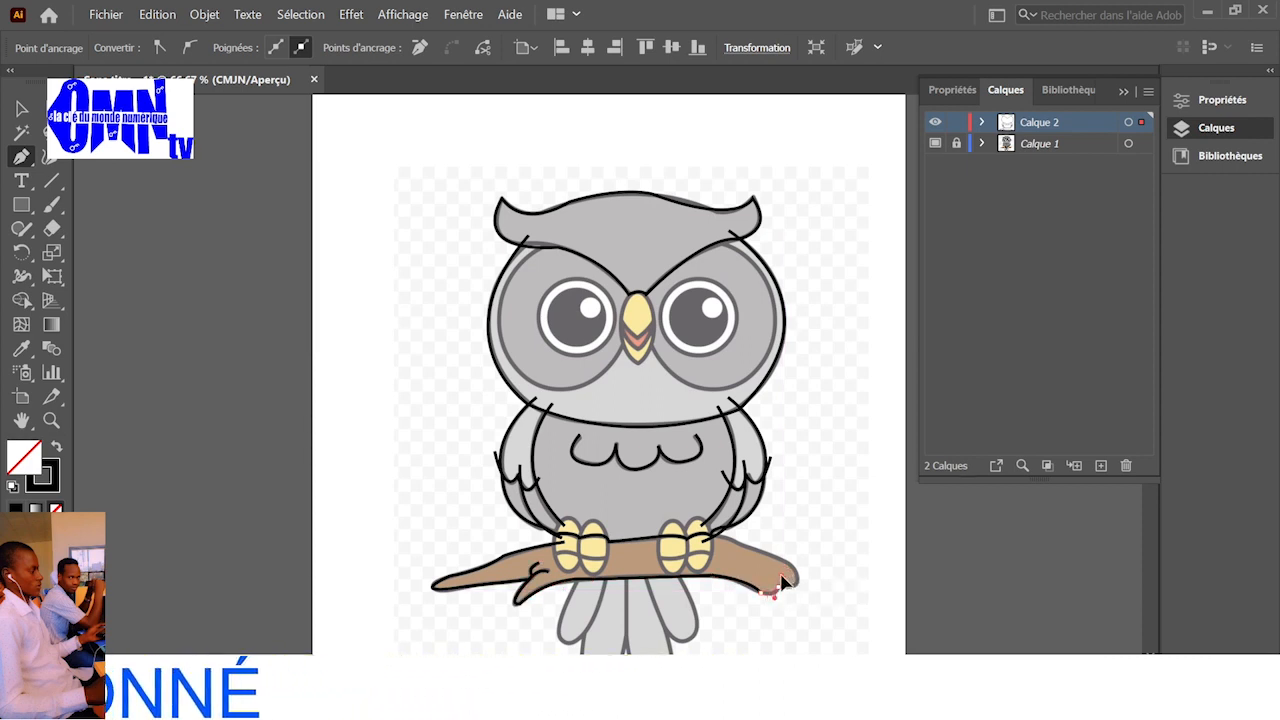
left_click(784, 587, "ctrl")
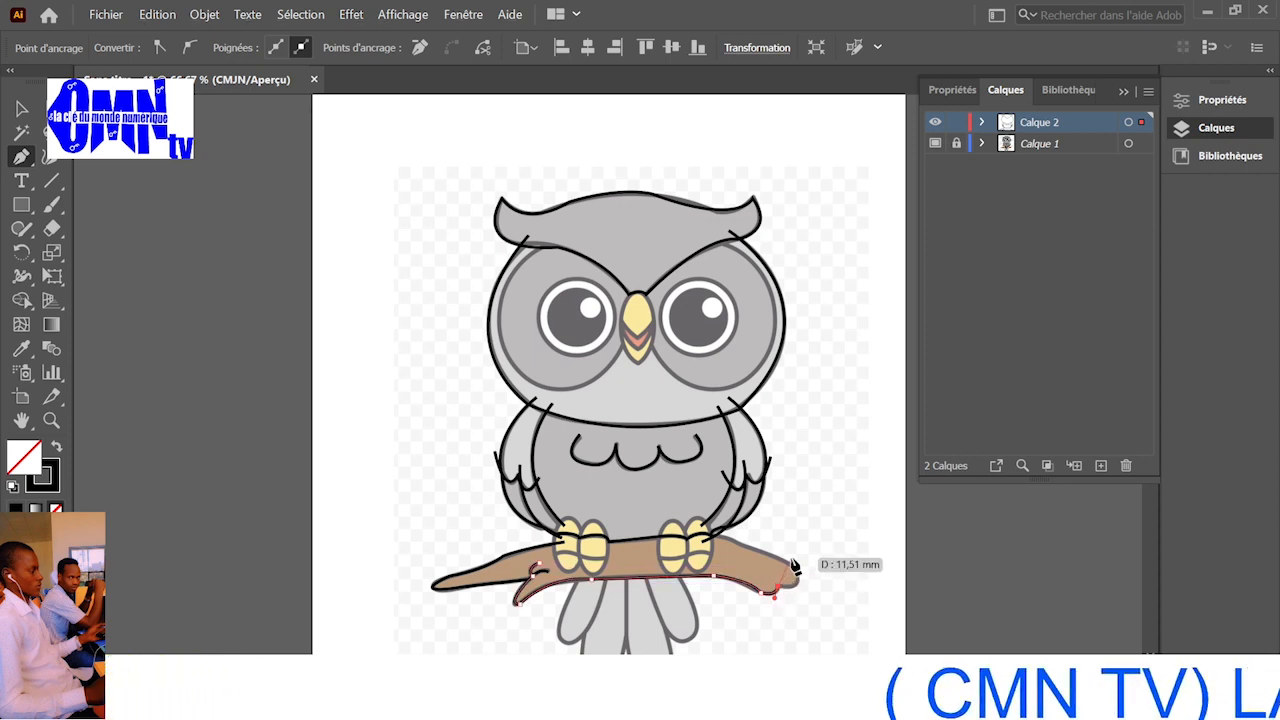
left_click_drag(793, 570, 765, 540)
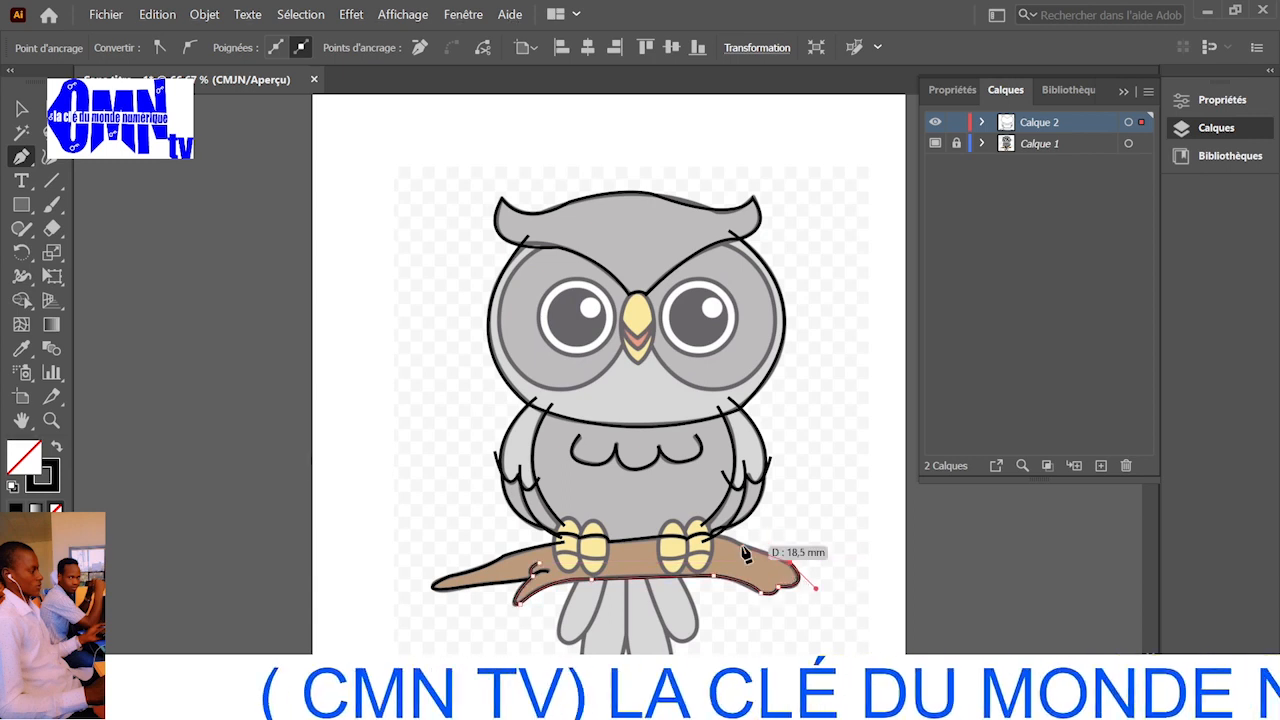
left_click_drag(697, 535, 655, 539)
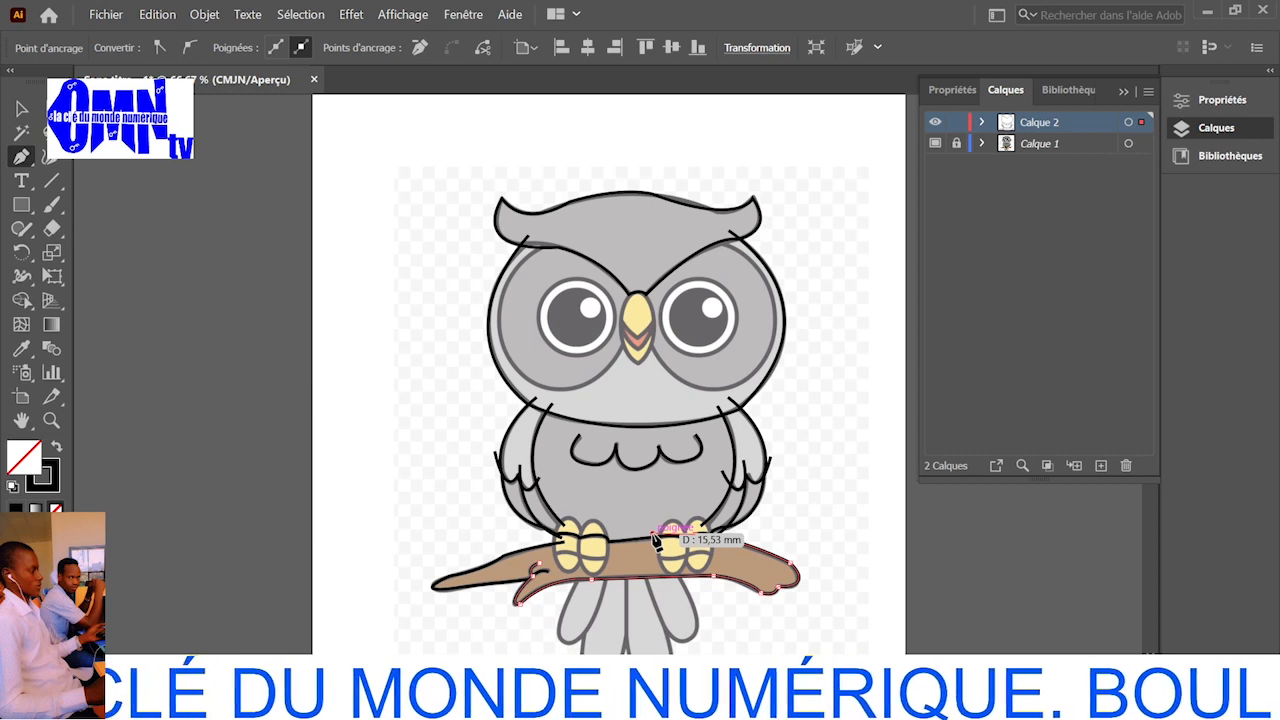
key("v")
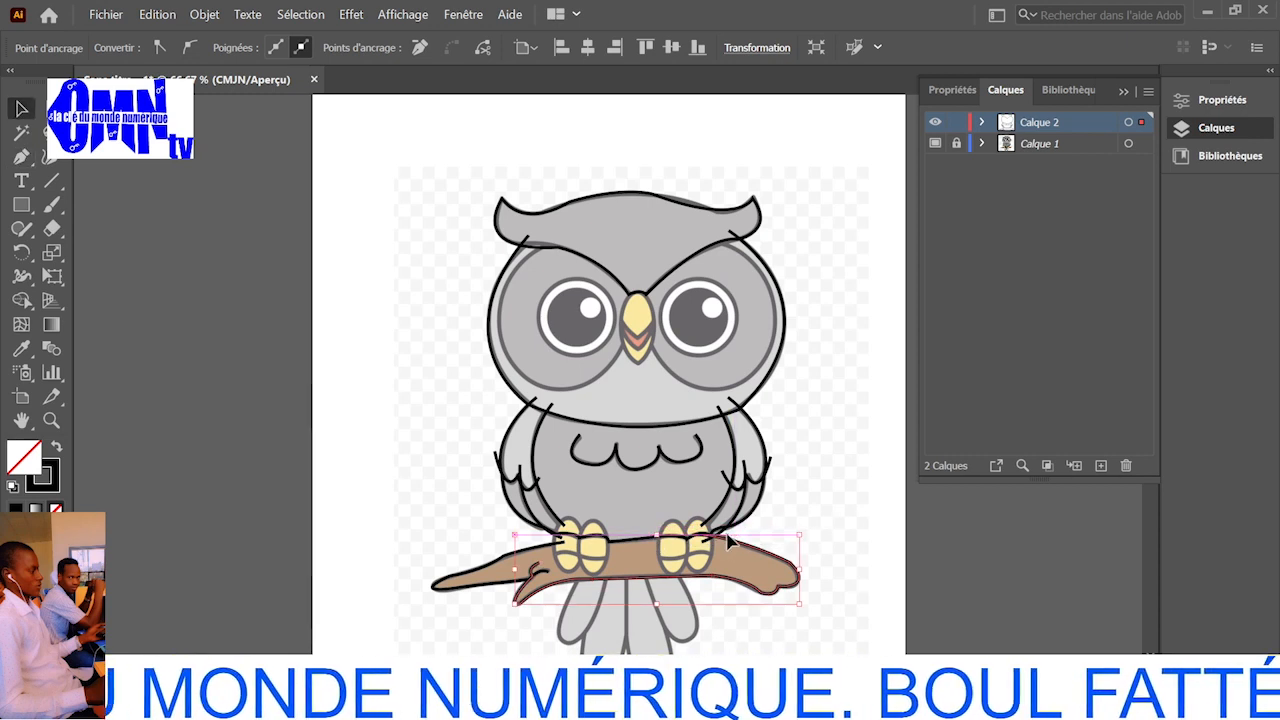
- Trace the outer left tail feather from the branch down around its tip and back up to the branch as an open path
key("p")
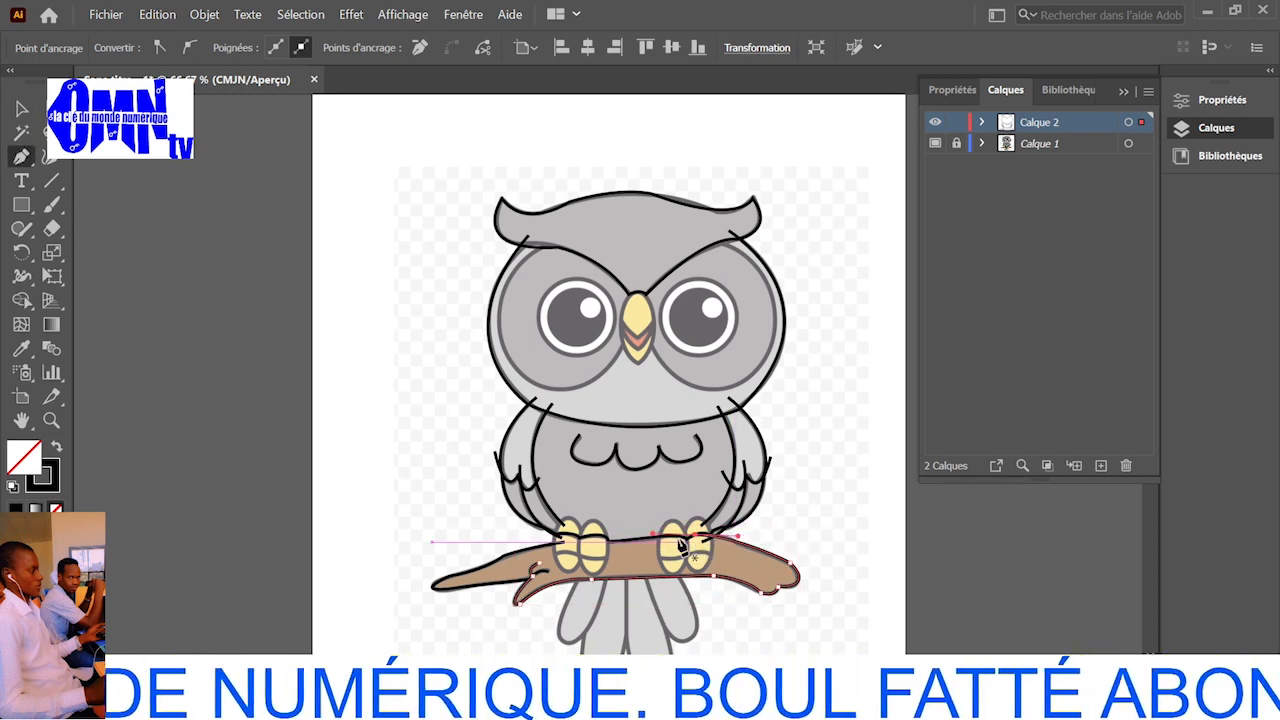
scroll(657, 523, "down", 4)
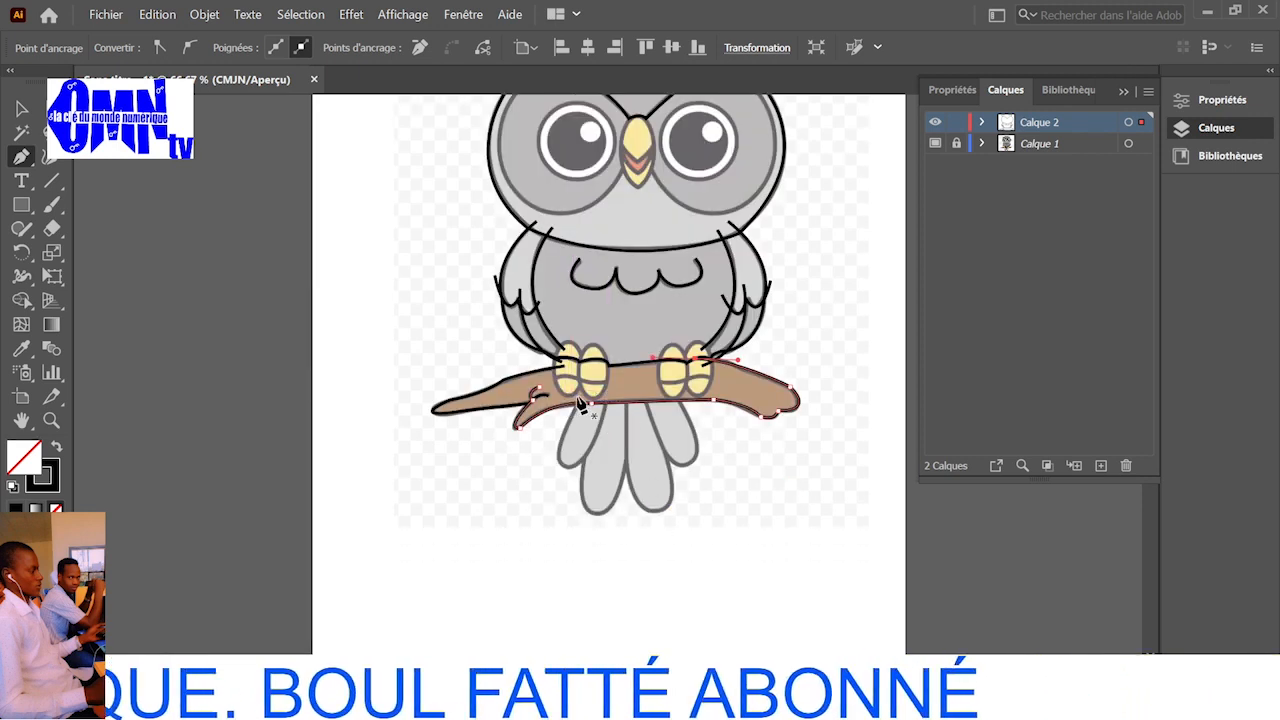
left_click(578, 395)
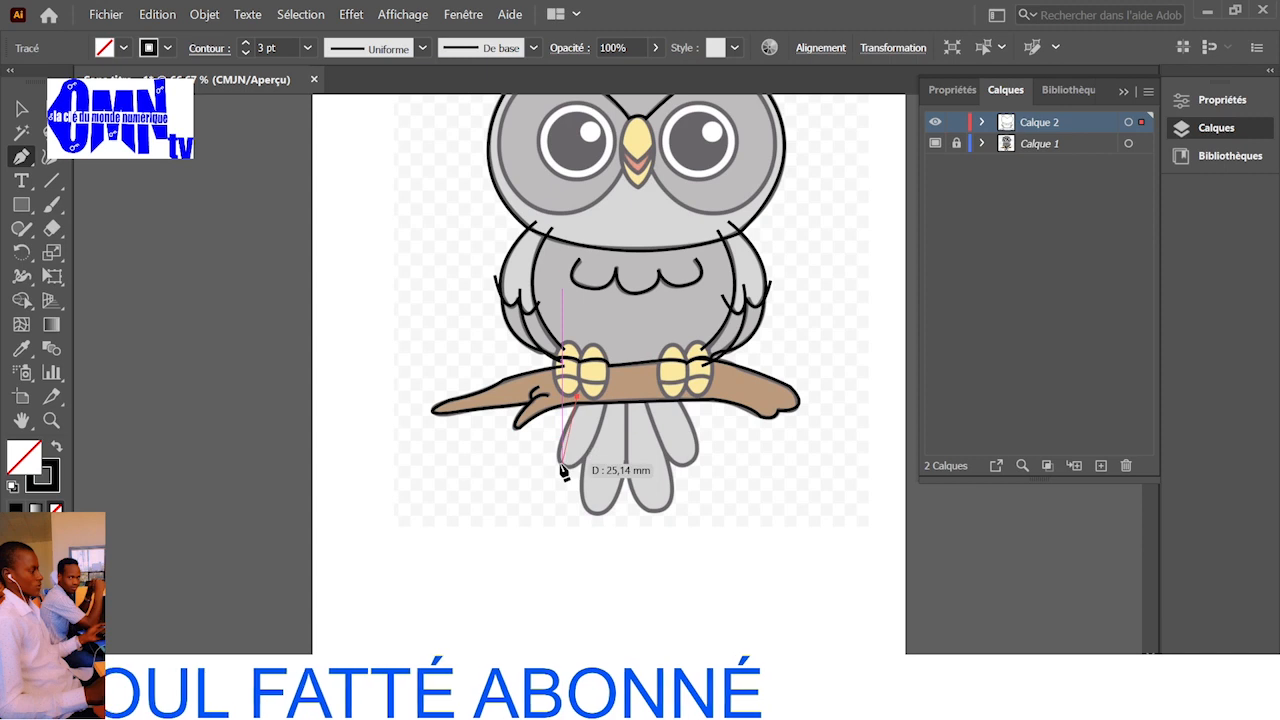
left_click_drag(563, 465, 574, 478)
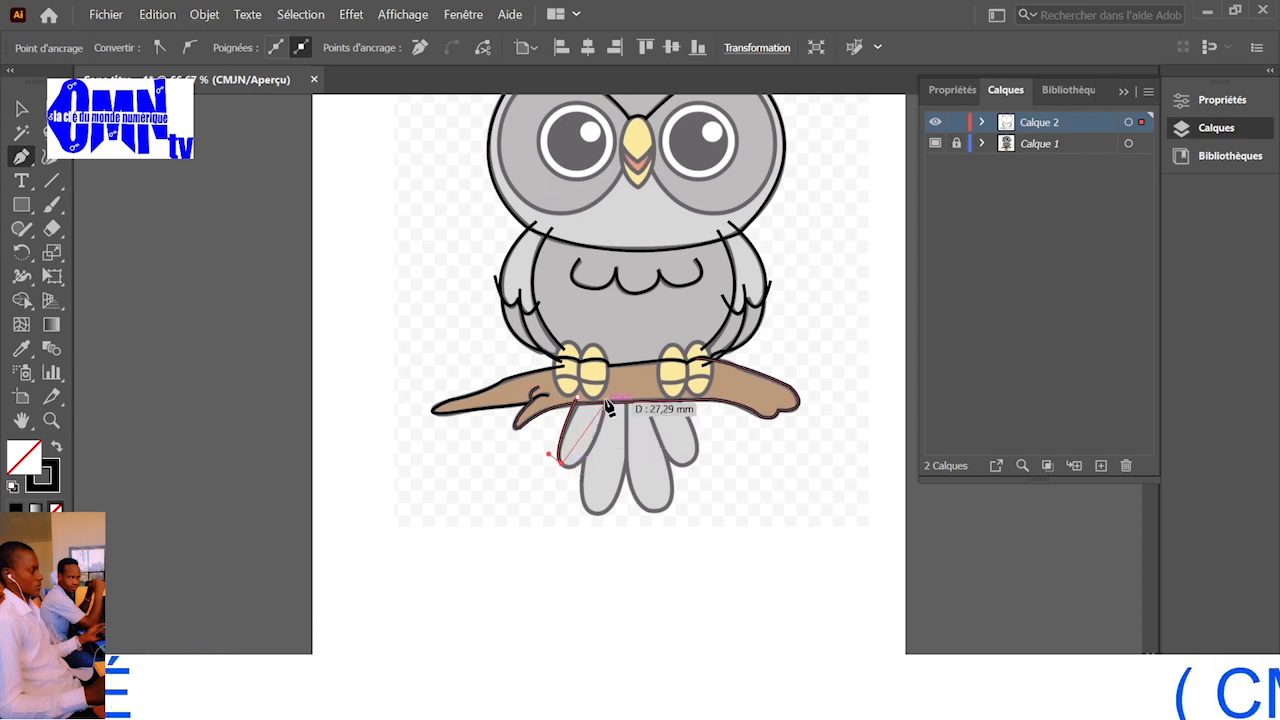
left_click_drag(610, 396, 626, 300)
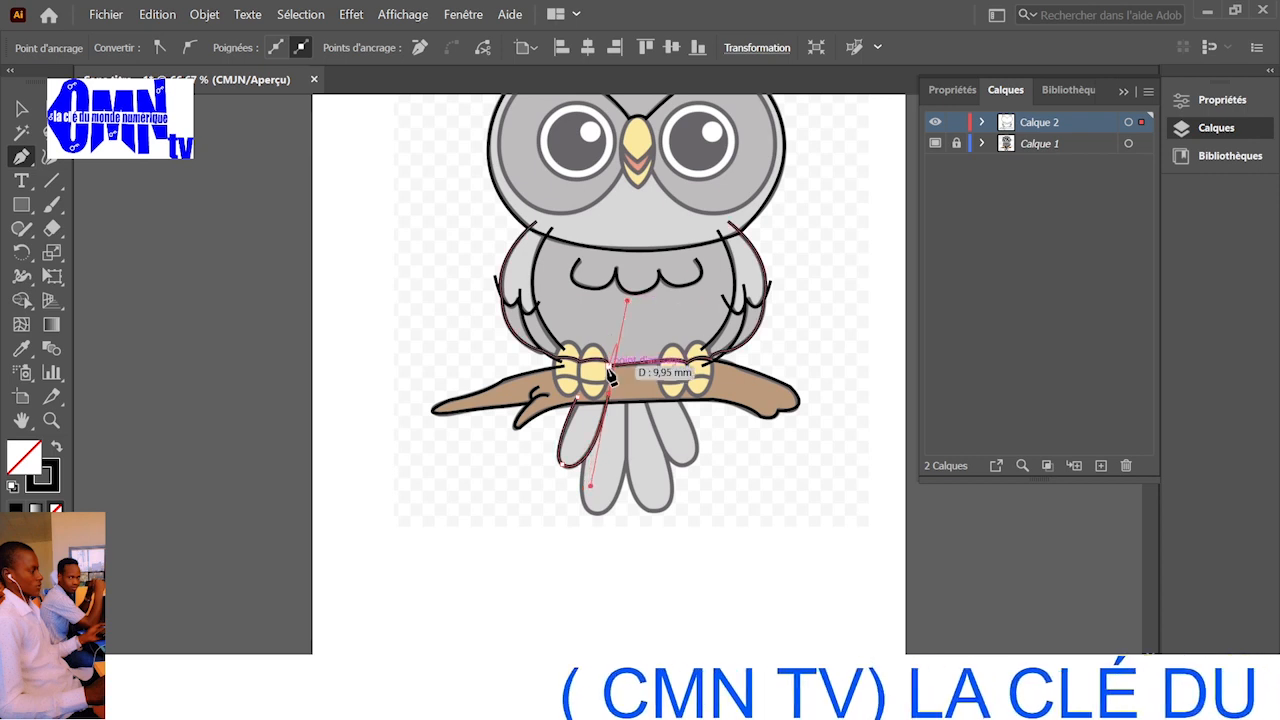
key("v")
- Trace the inner left tail feather from the outer feather's edge around its tip and up to the tail's centre line
key("p")
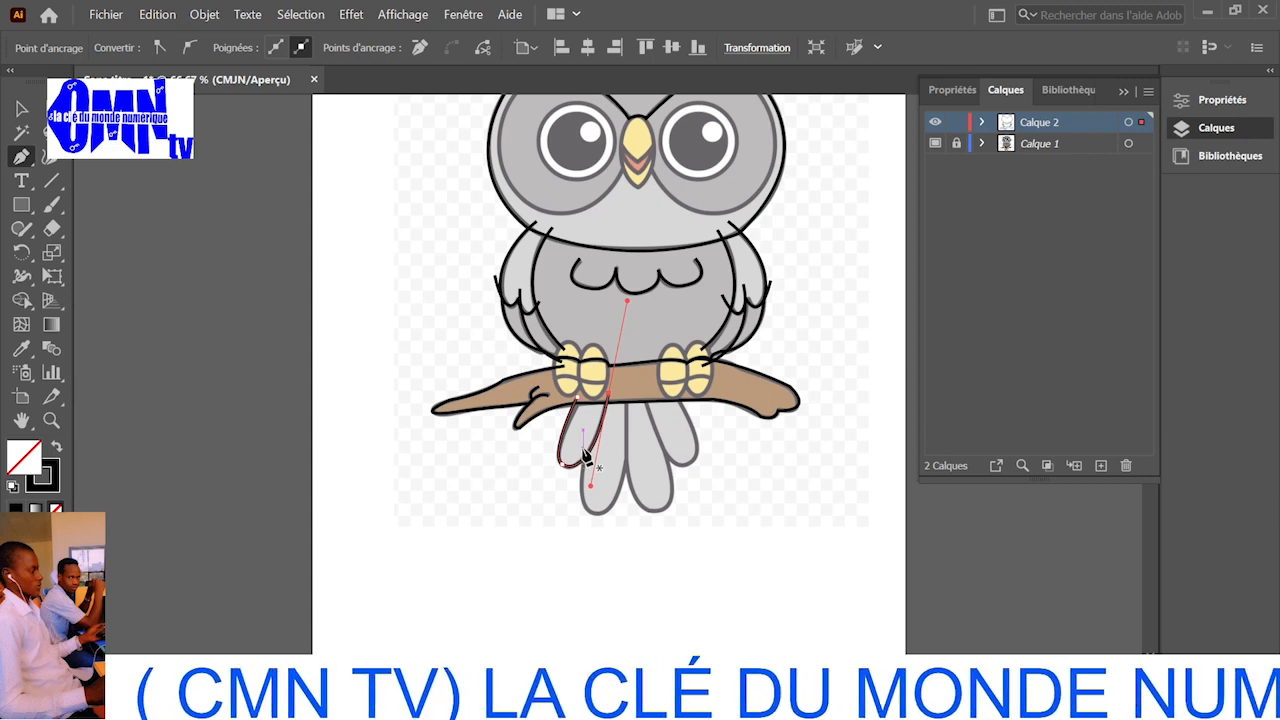
left_click(583, 449)
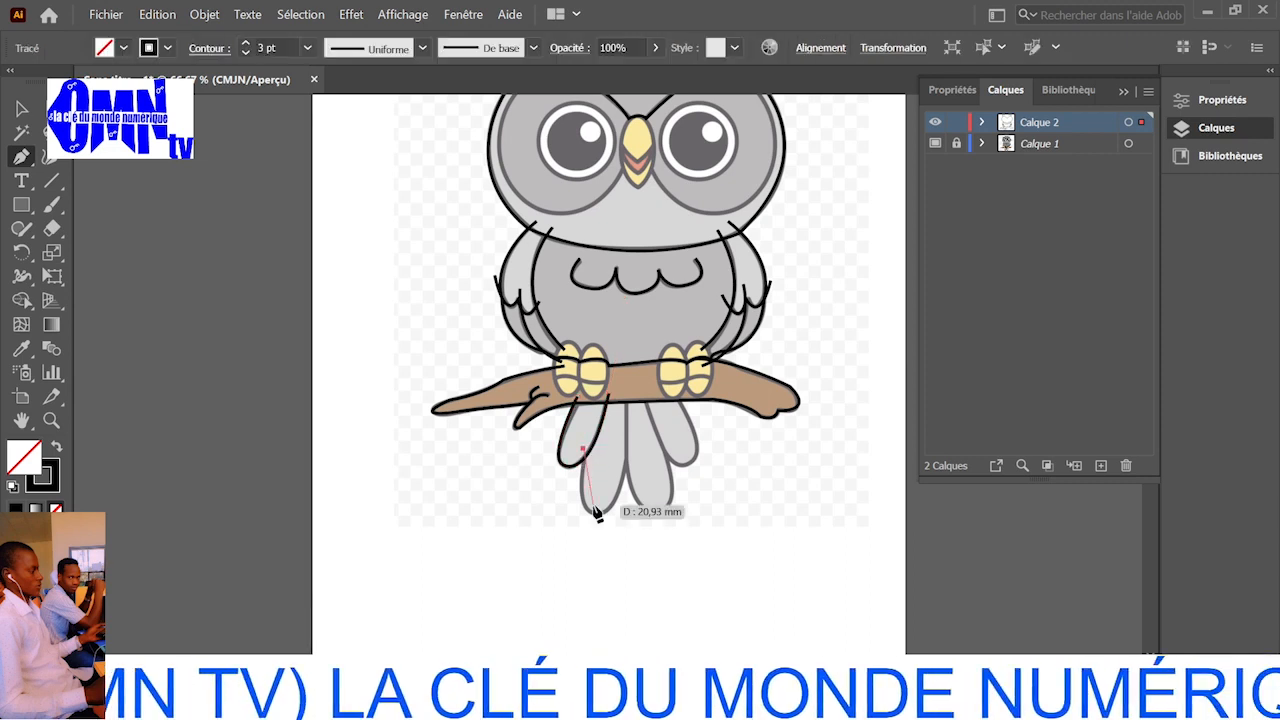
left_click_drag(597, 511, 628, 510)
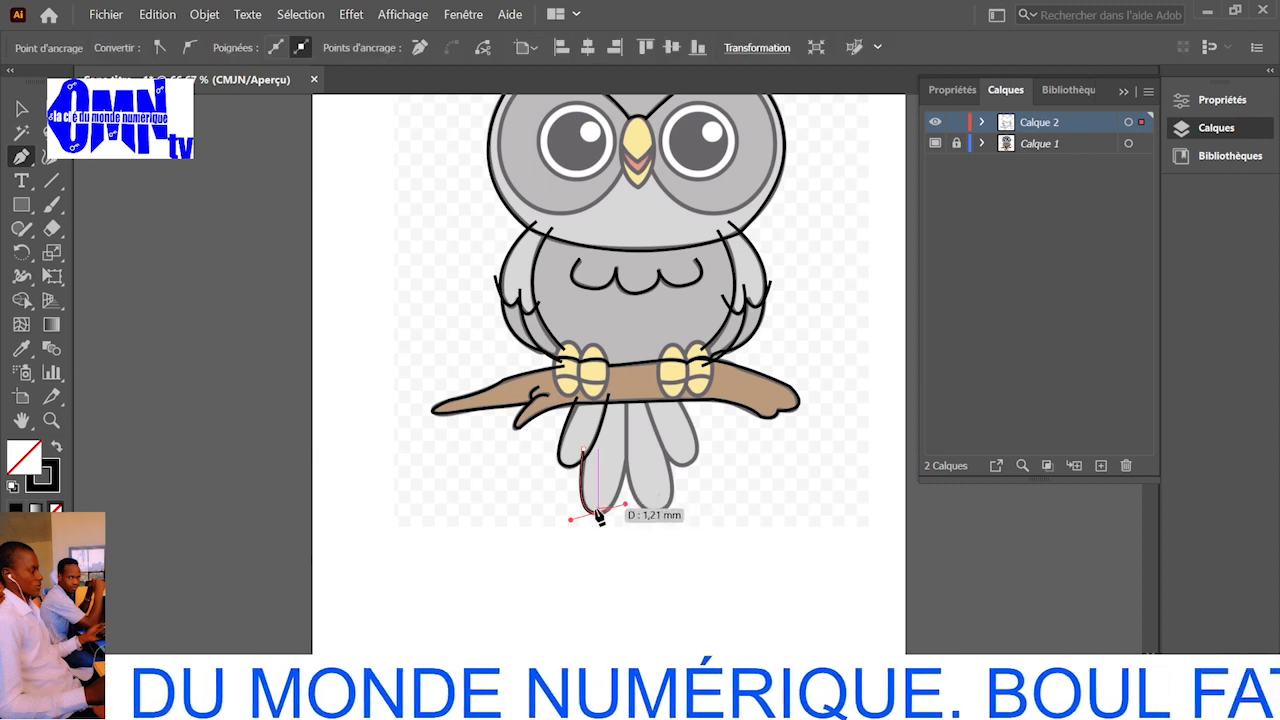
left_click(598, 515)
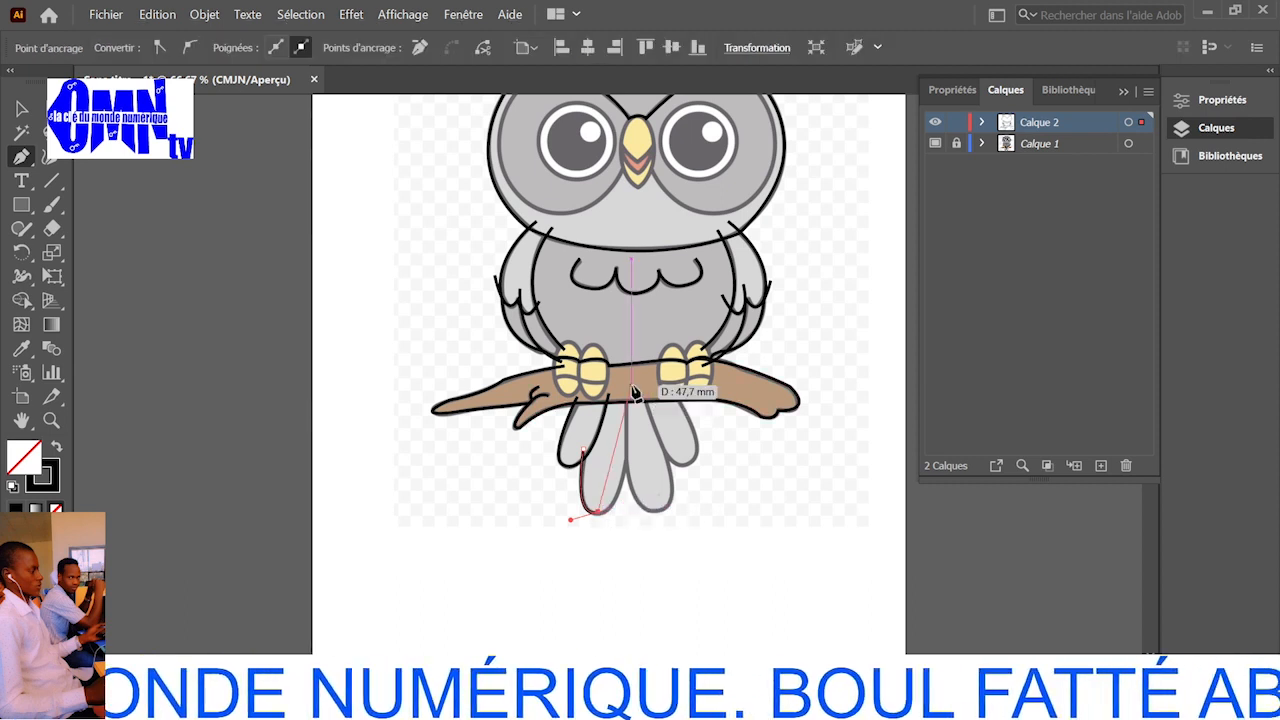
left_click_drag(631, 445, 647, 373)
key("v")
key("p")
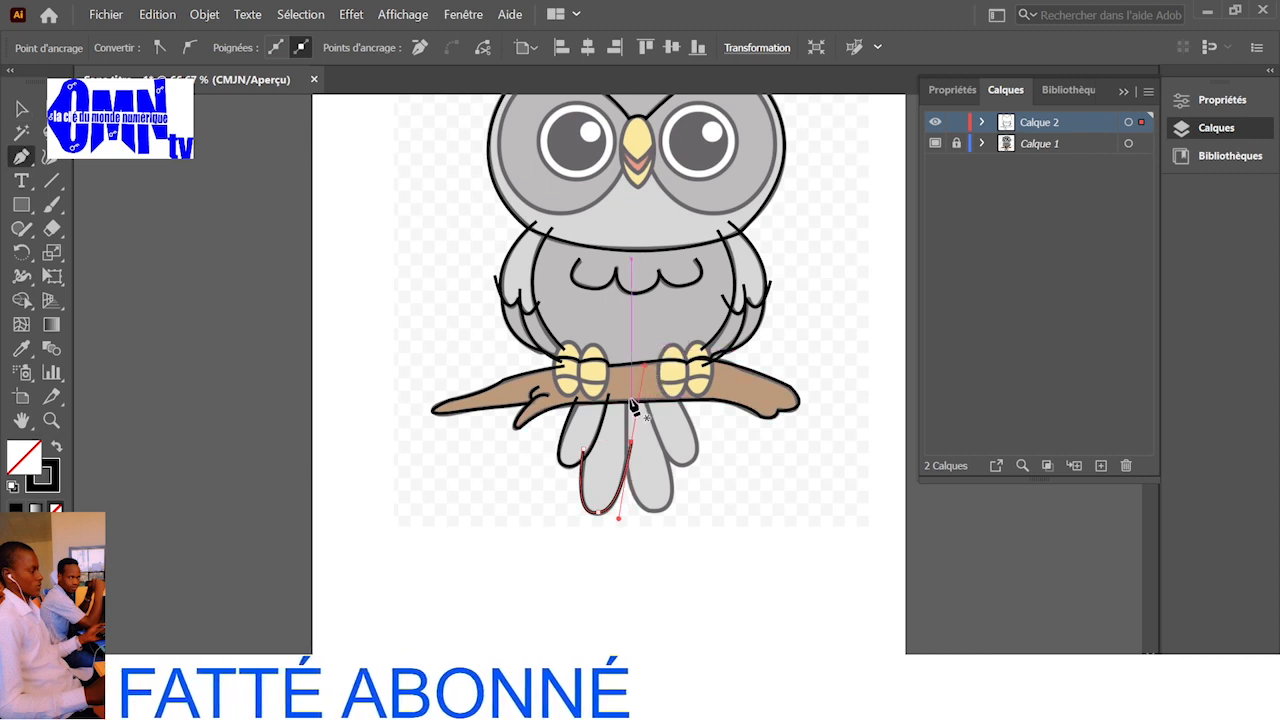
left_click(627, 389)
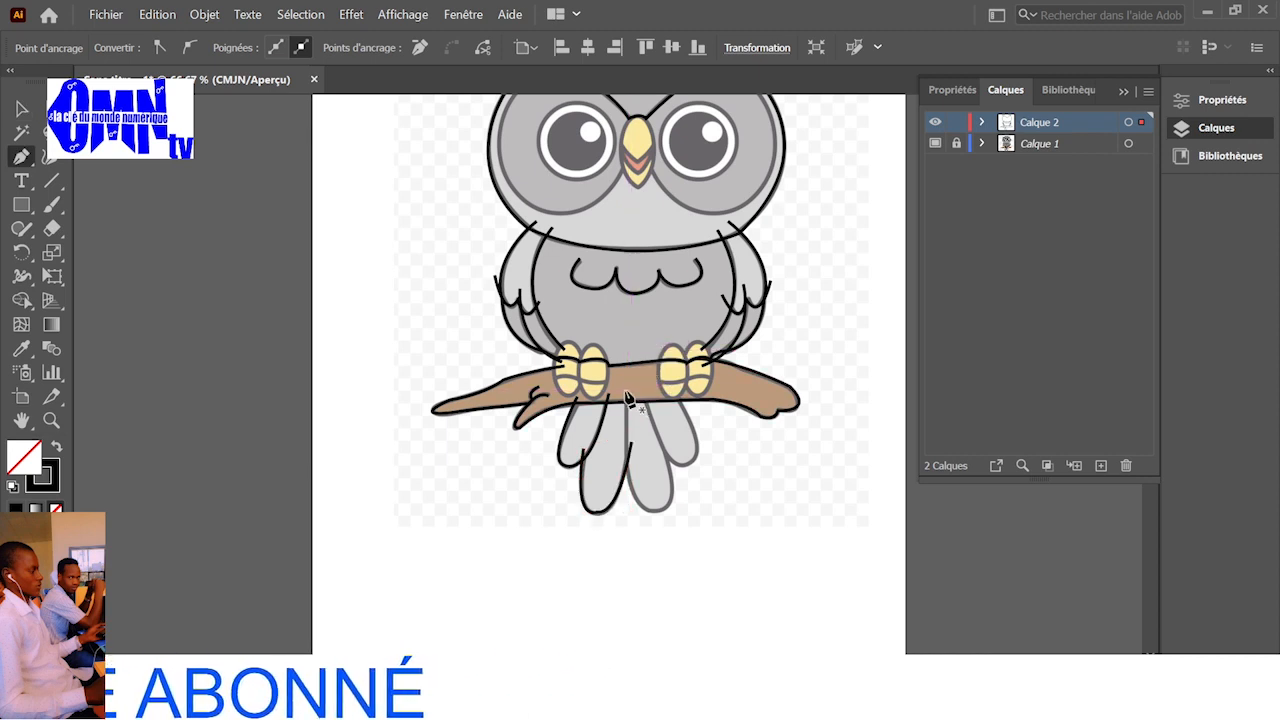
left_click_drag(658, 511, 701, 505)
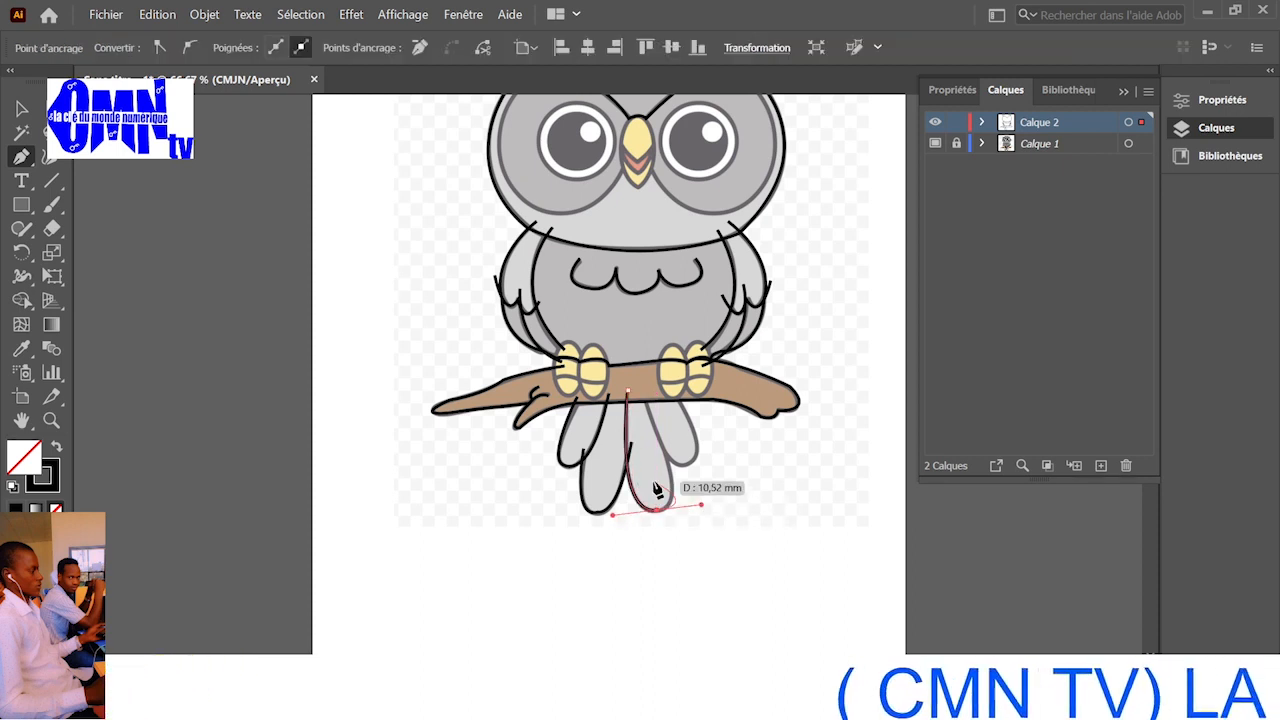
key("v")
key("a")
left_click(655, 488)
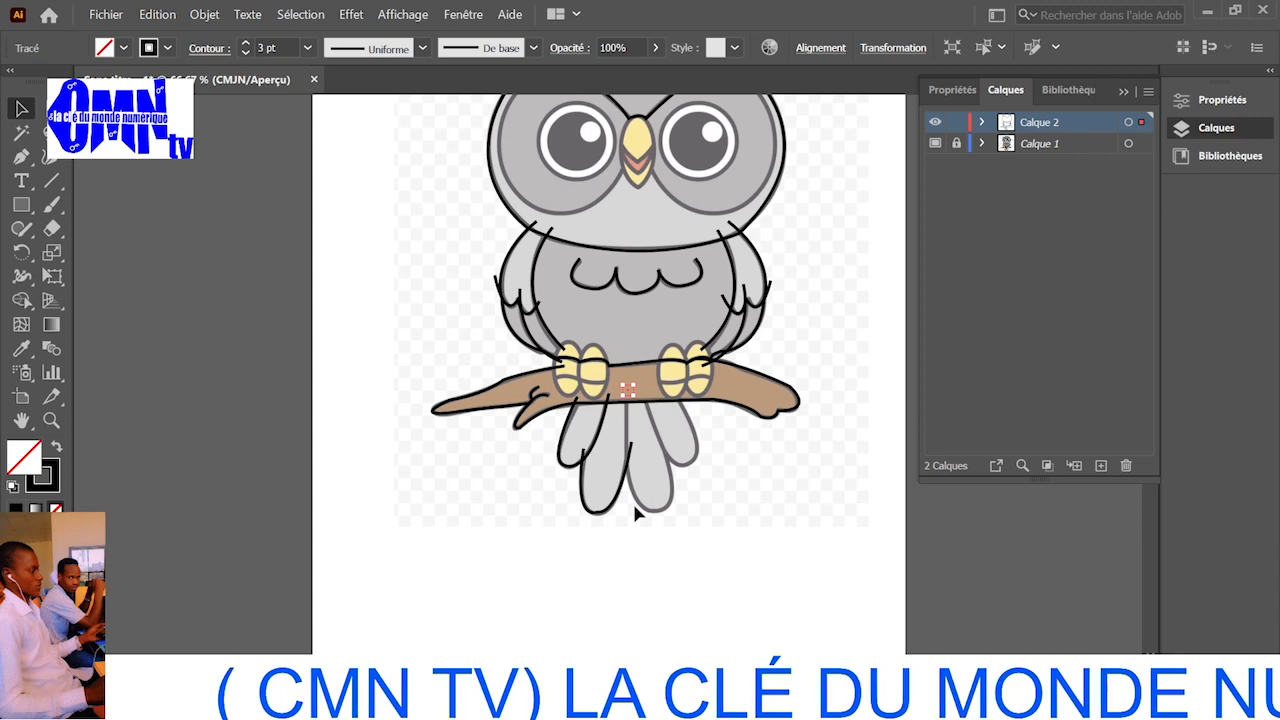
key("p")
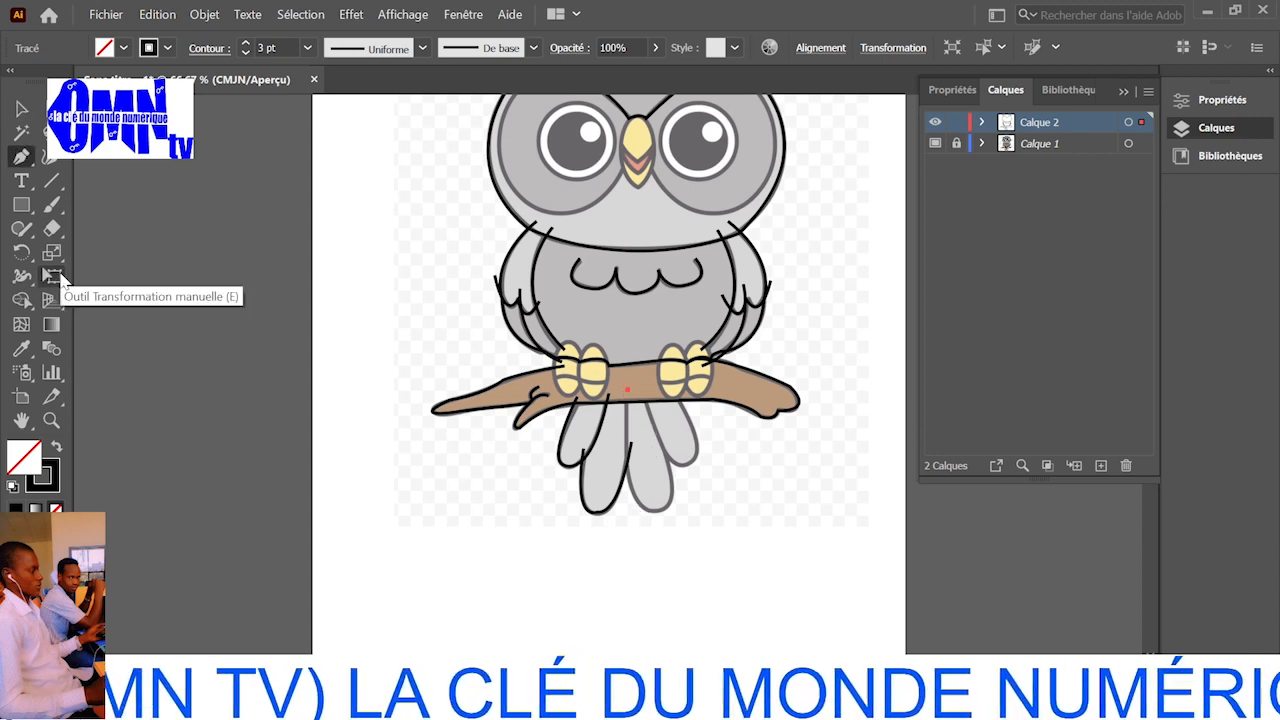
key("ctrl+z")
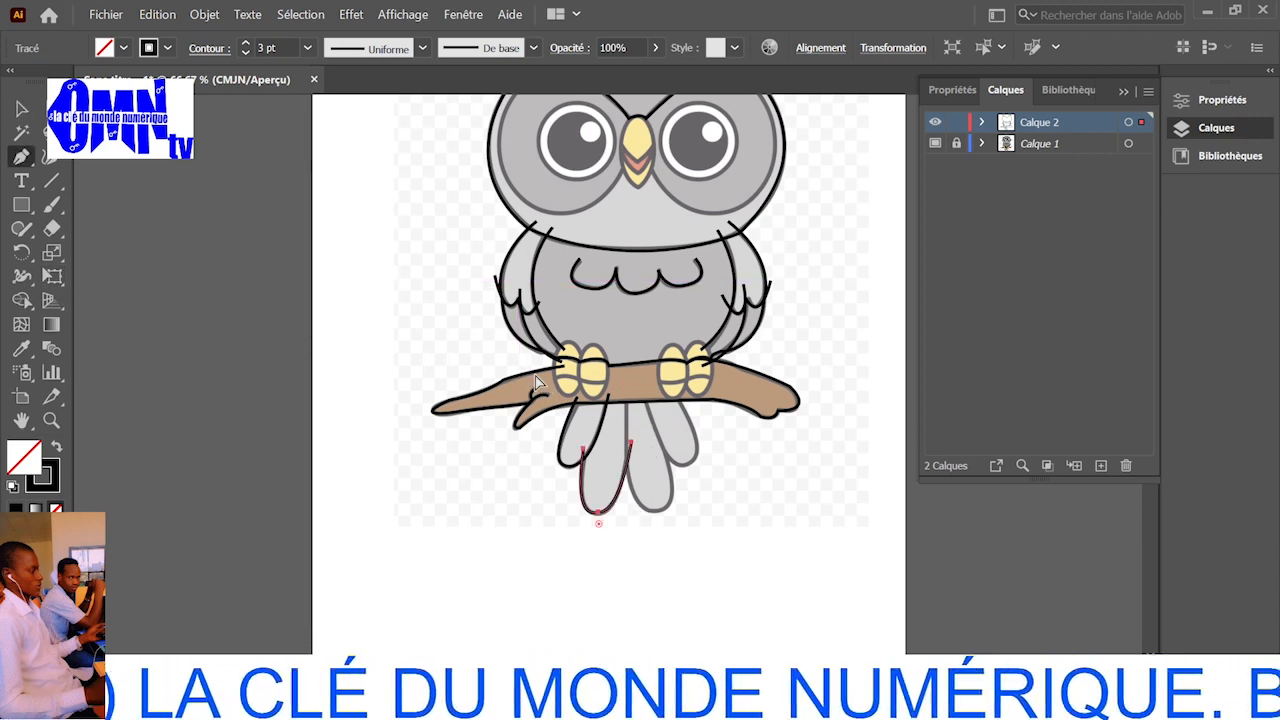
- Trace the inner right tail feather from the branch down around its tip and back up its outer edge, then end the path
left_click(627, 393)
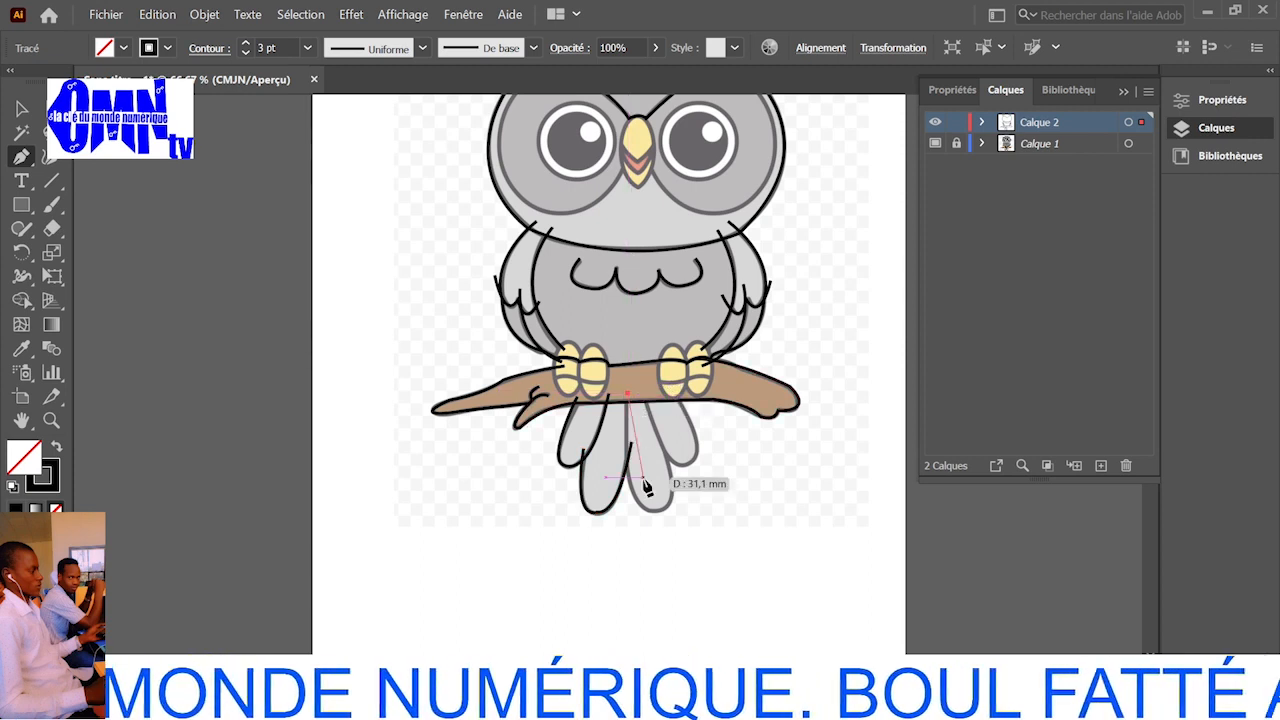
left_click_drag(654, 512, 692, 528)
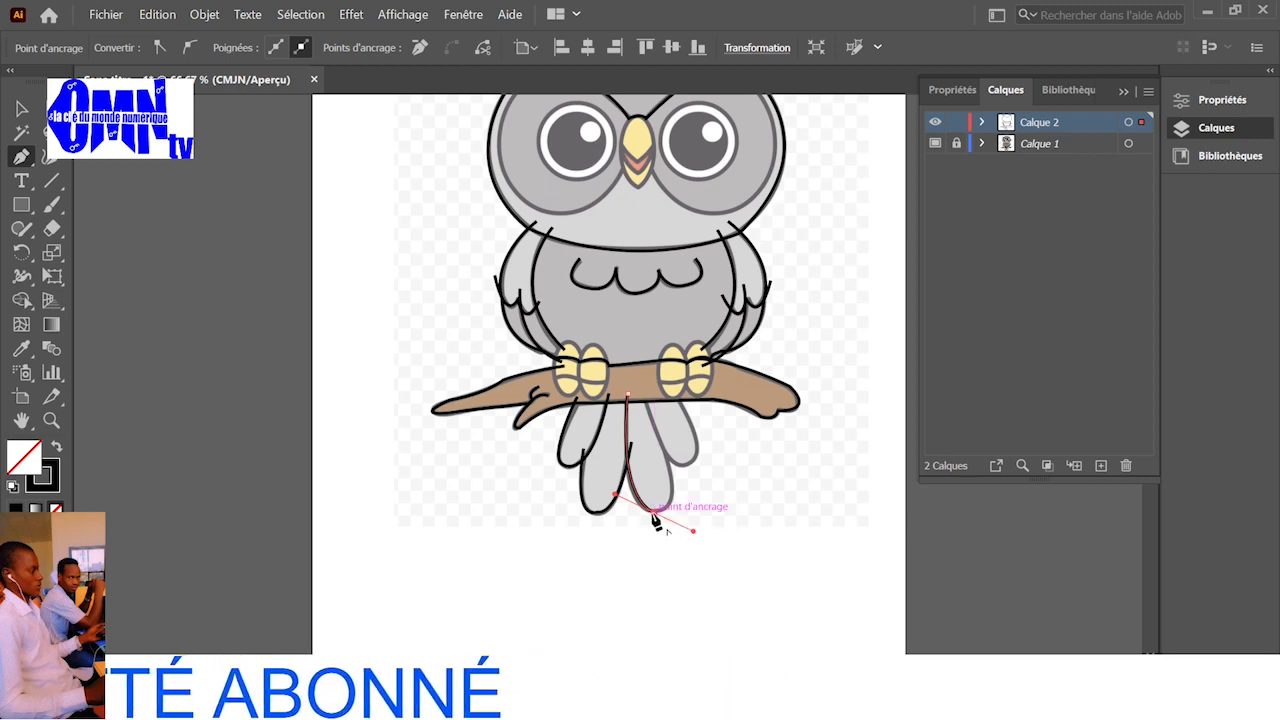
left_click_drag(656, 520, 664, 434)
left_click_drag(664, 434, 636, 348)
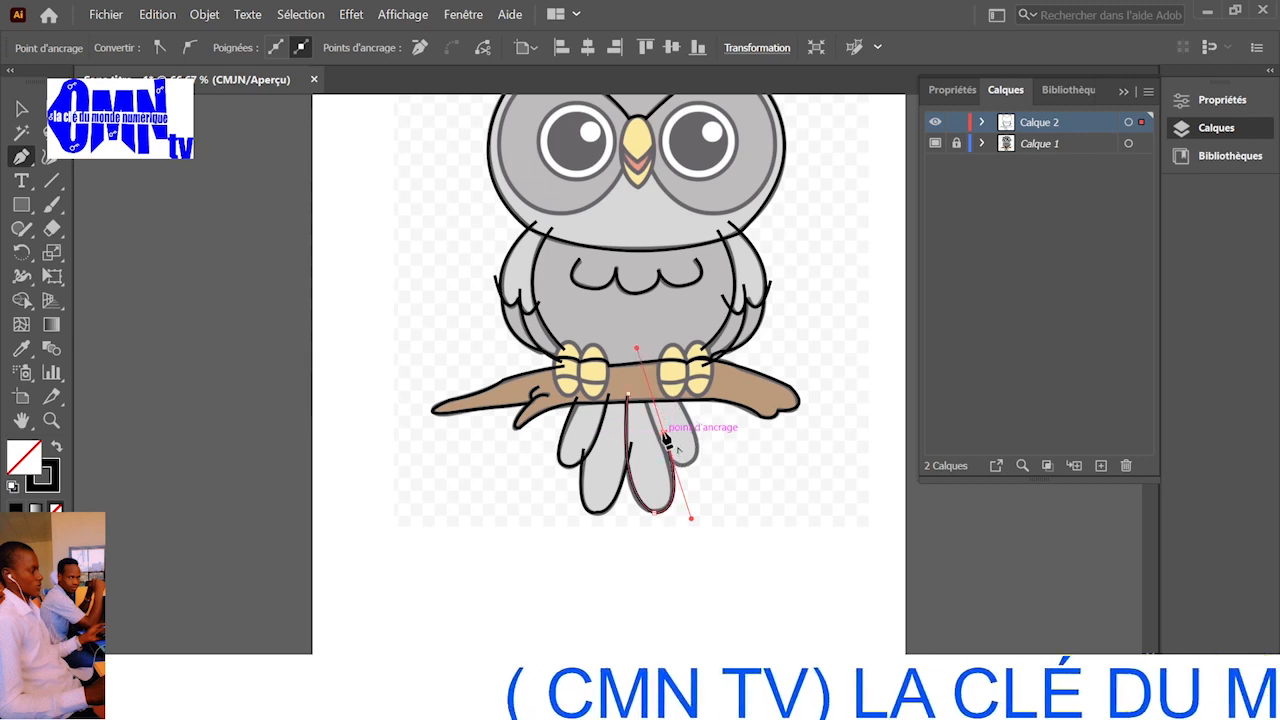
left_click_drag(667, 441, 663, 438)
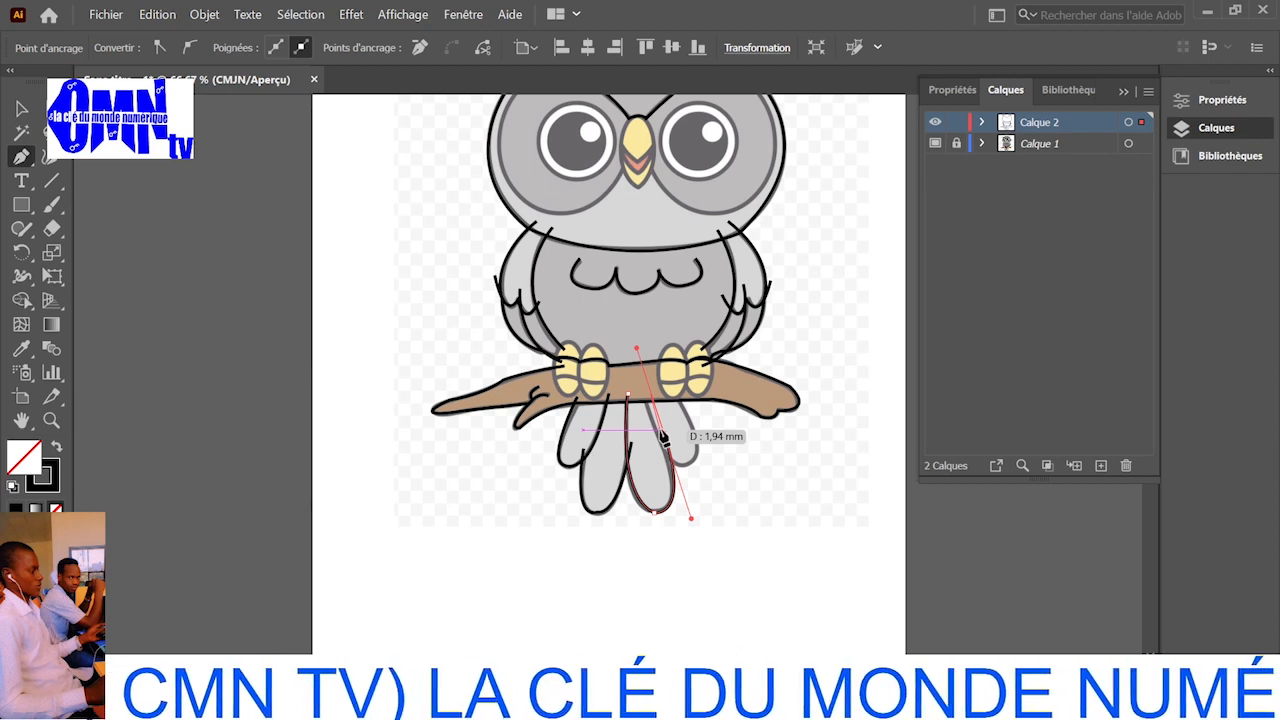
left_click_drag(663, 438, 663, 438)
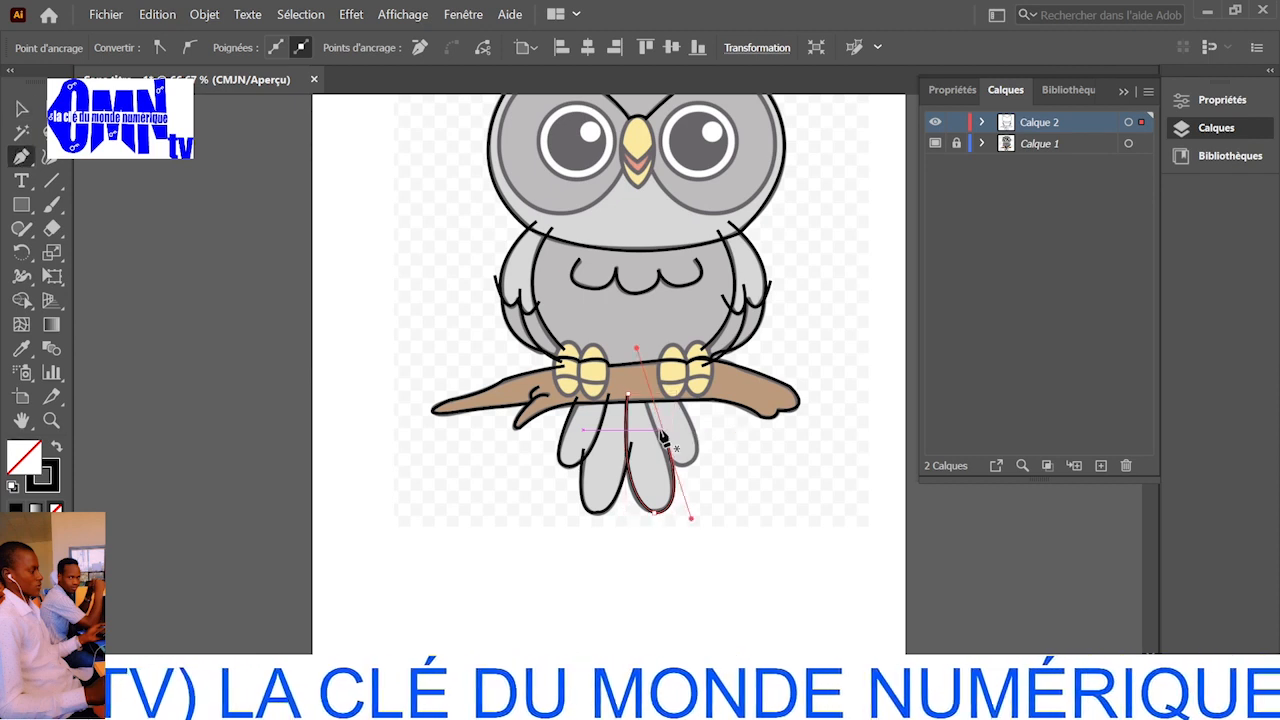
- Trace the outer right tail feather from the branch down around its tip and back up to the branch
left_click(641, 390)
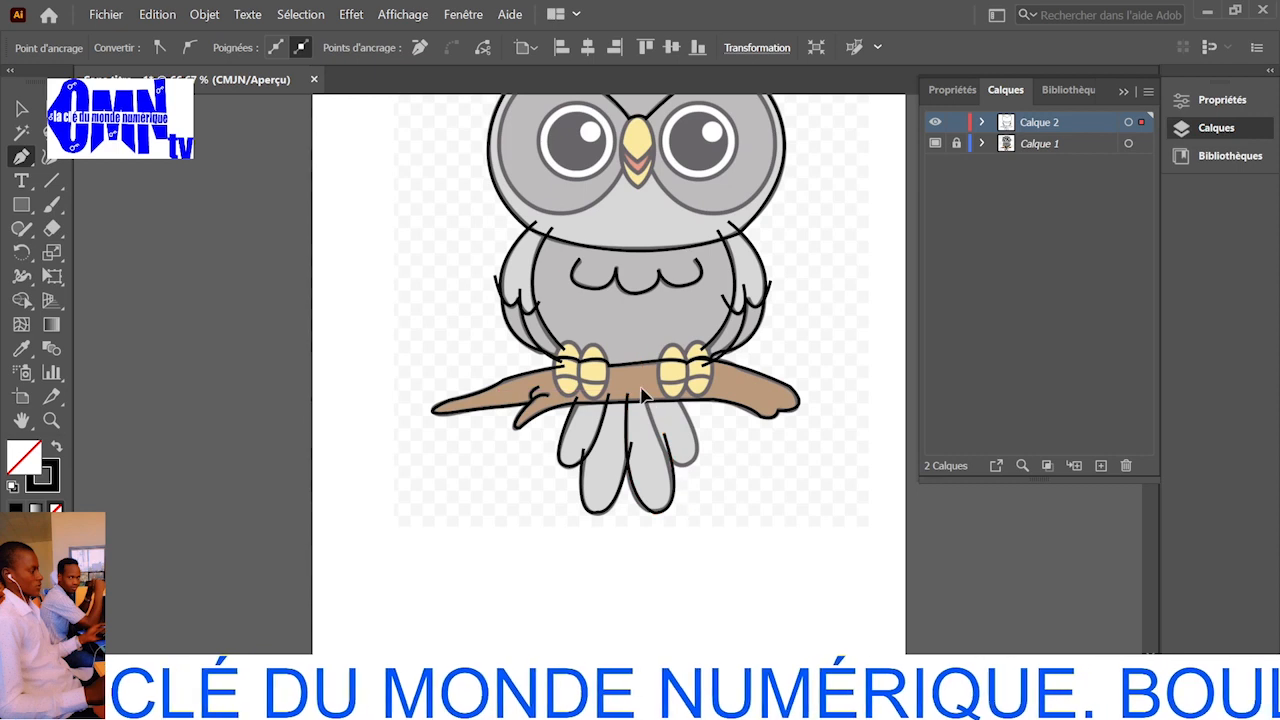
left_click_drag(690, 464, 723, 456)
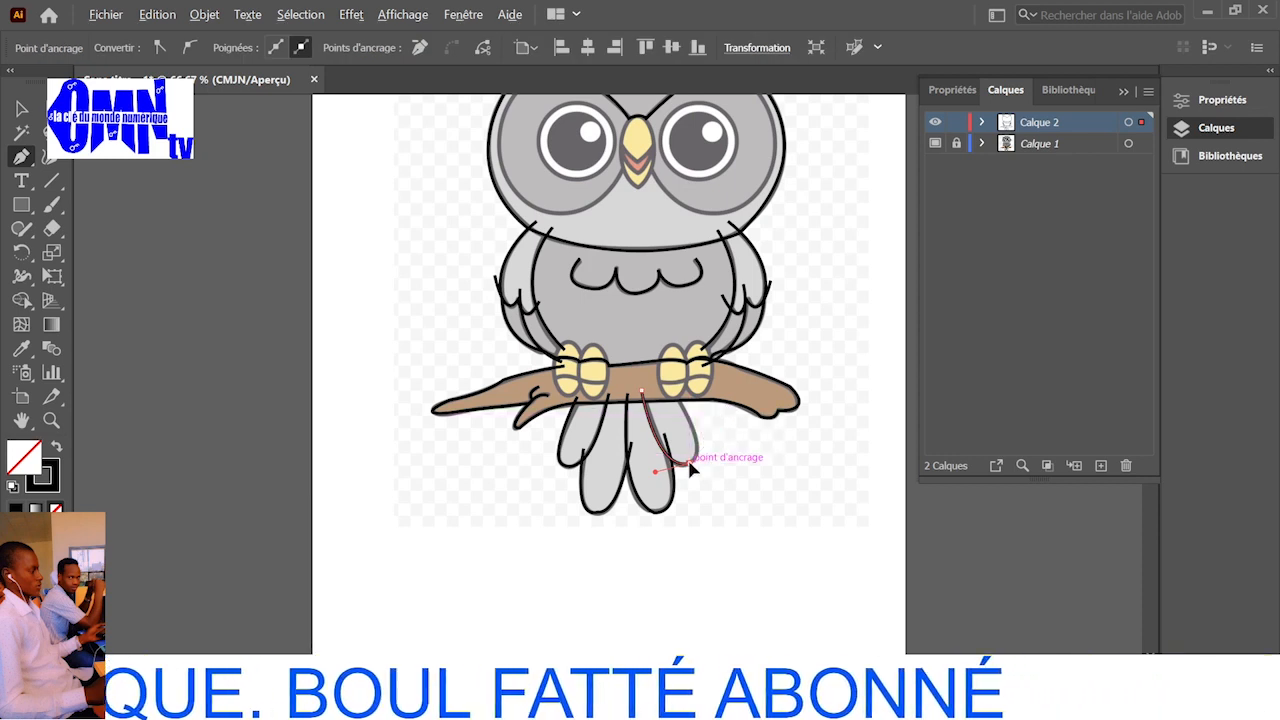
left_click_drag(691, 468, 633, 327)
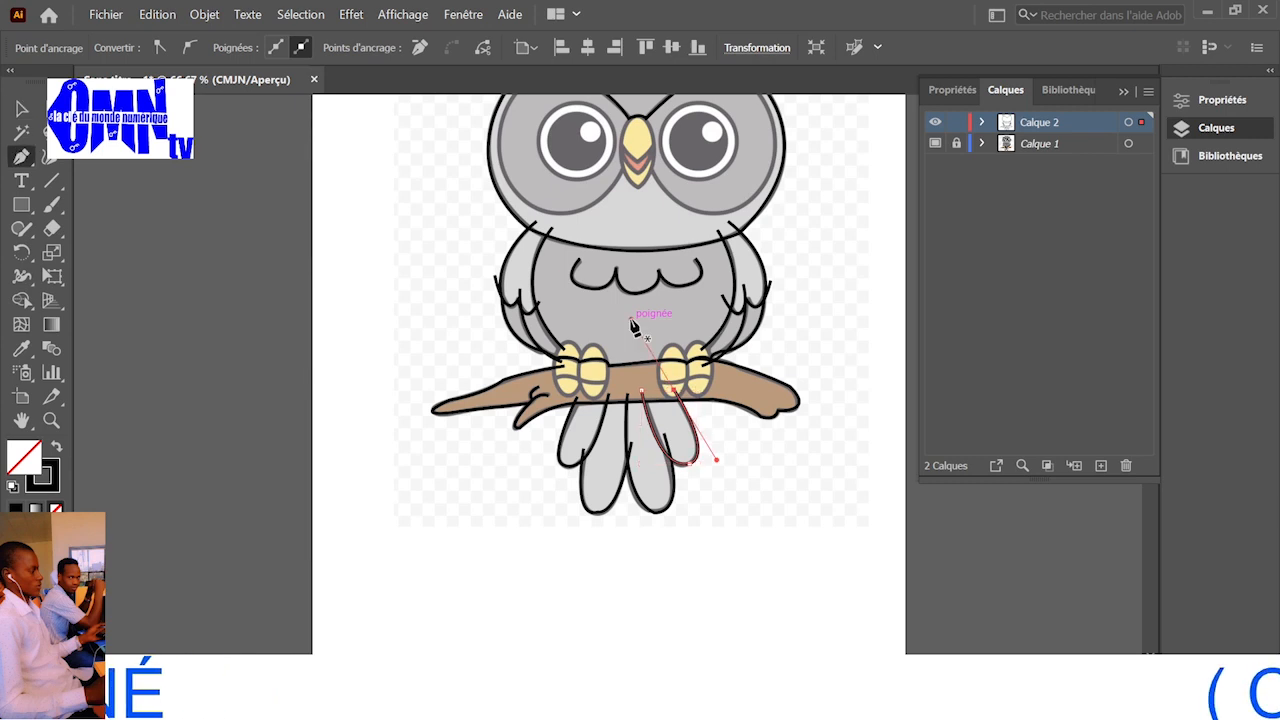
- Trace the beak's outline from its top down the right edge, around the pointed tip and back up the left edge, then end the path
scroll(720, 360, "up", 3)
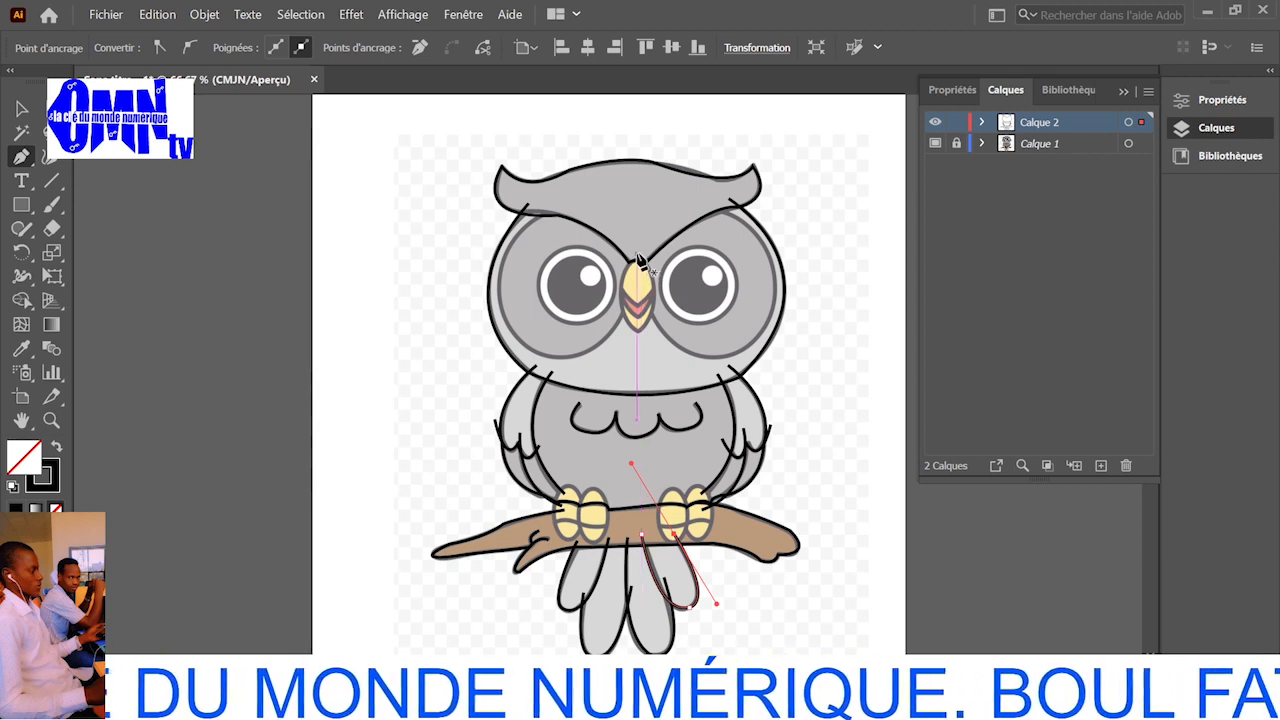
left_click_drag(636, 256, 652, 325)
left_click(637, 347)
left_click_drag(633, 360, 654, 326)
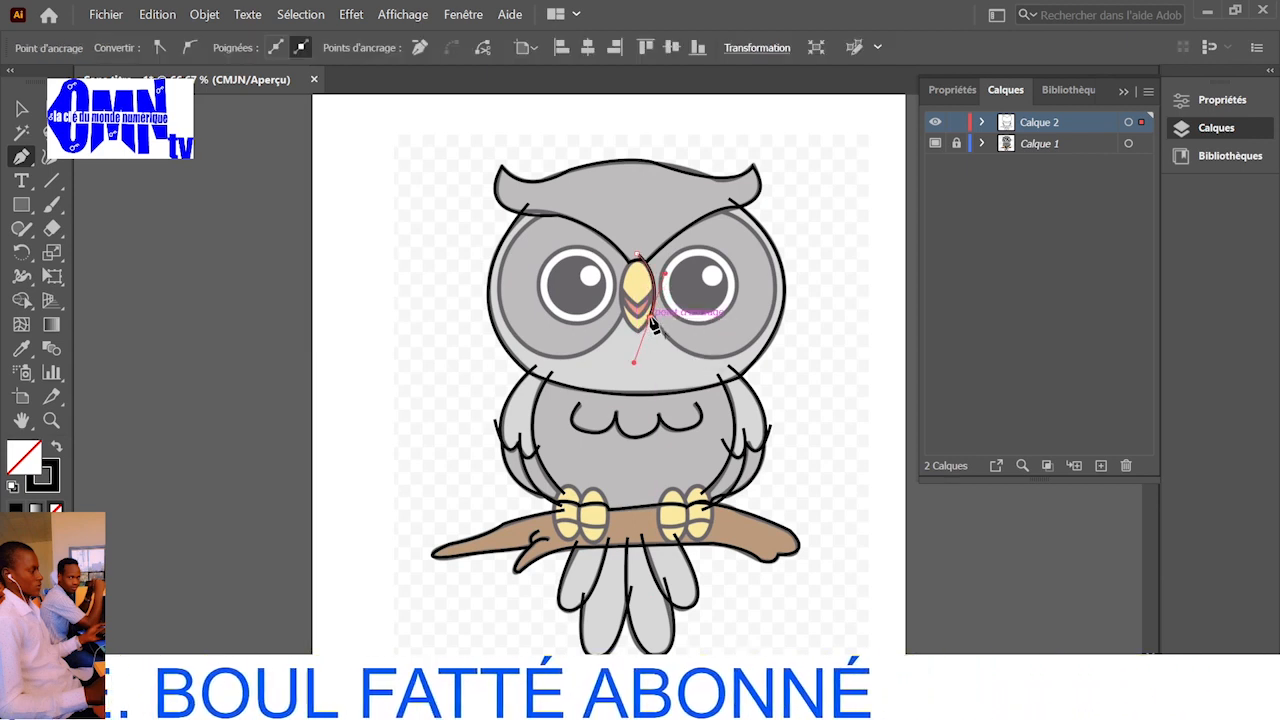
left_click(651, 318)
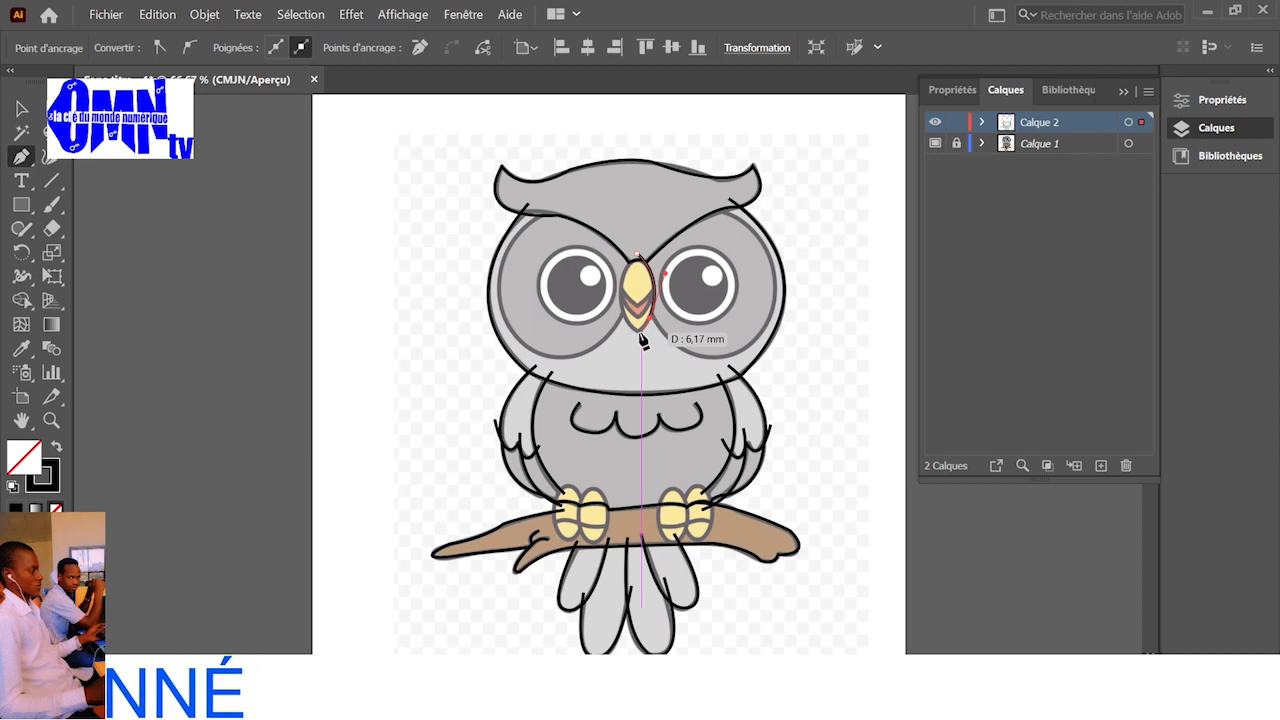
left_click(640, 340, "ctrl")
left_click_drag(634, 332, 630, 334)
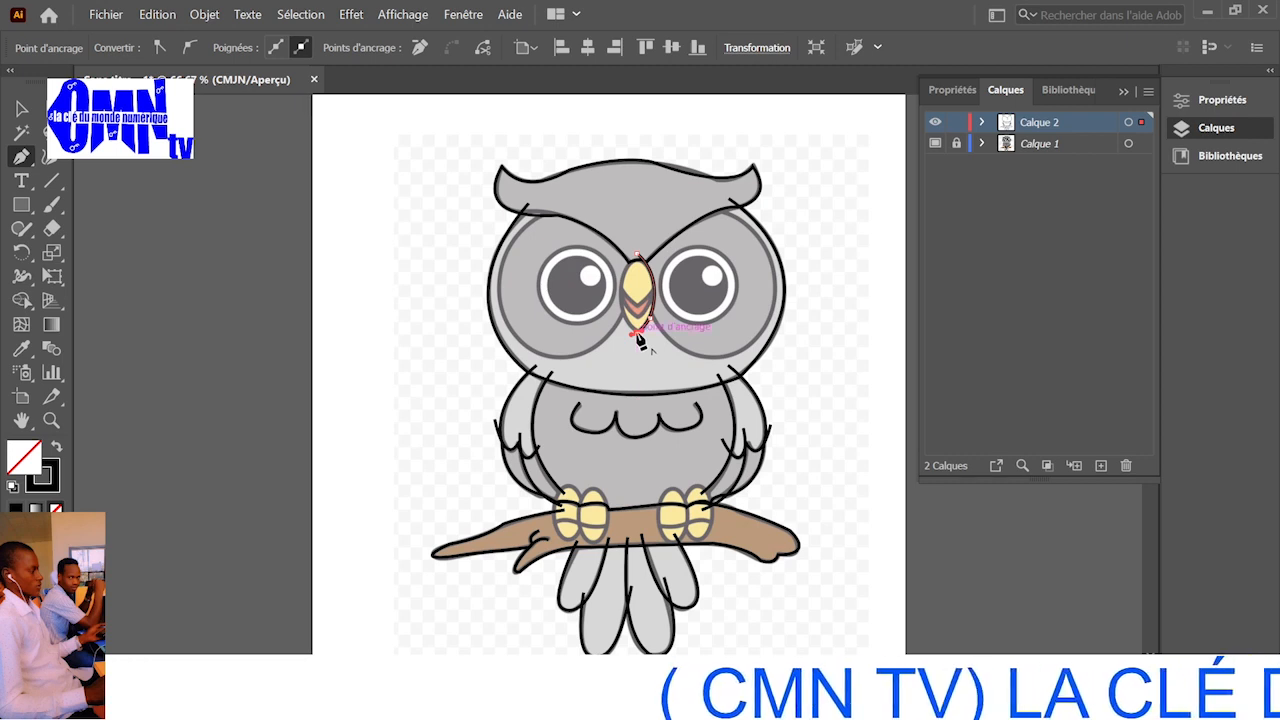
left_click_drag(638, 336, 625, 312)
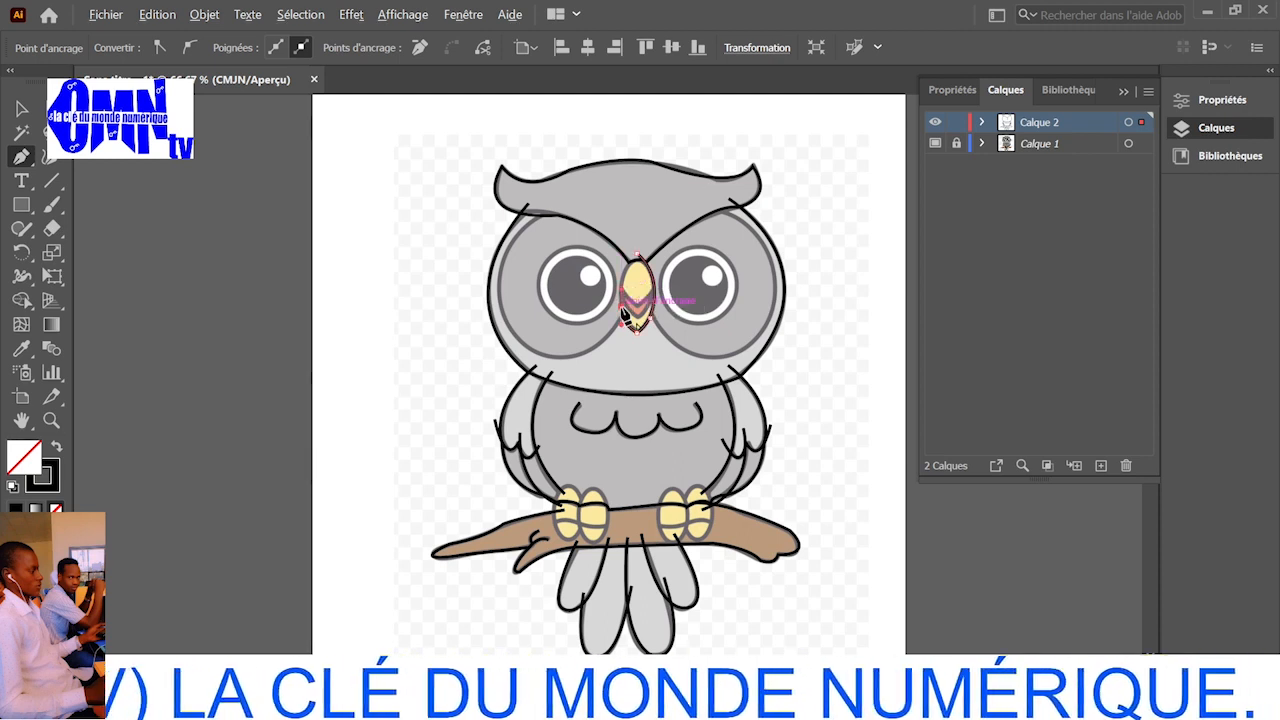
left_click_drag(624, 314, 636, 258)
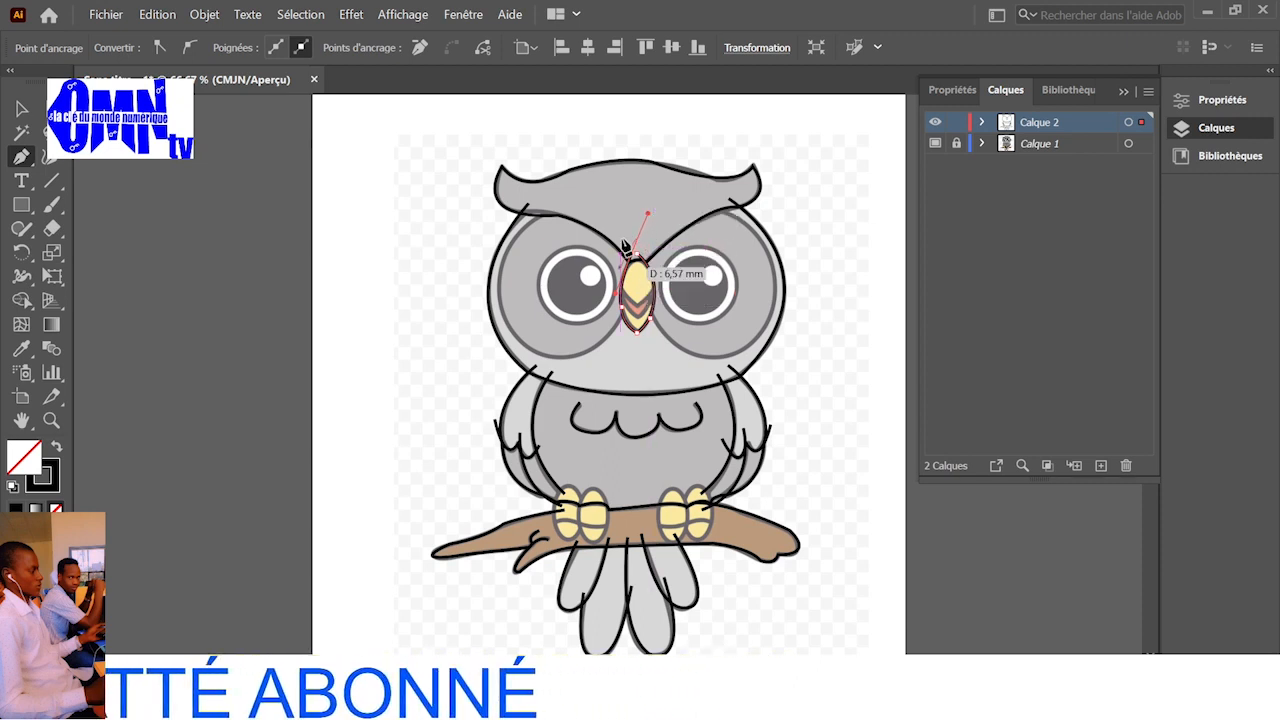
key("v")
key("p")
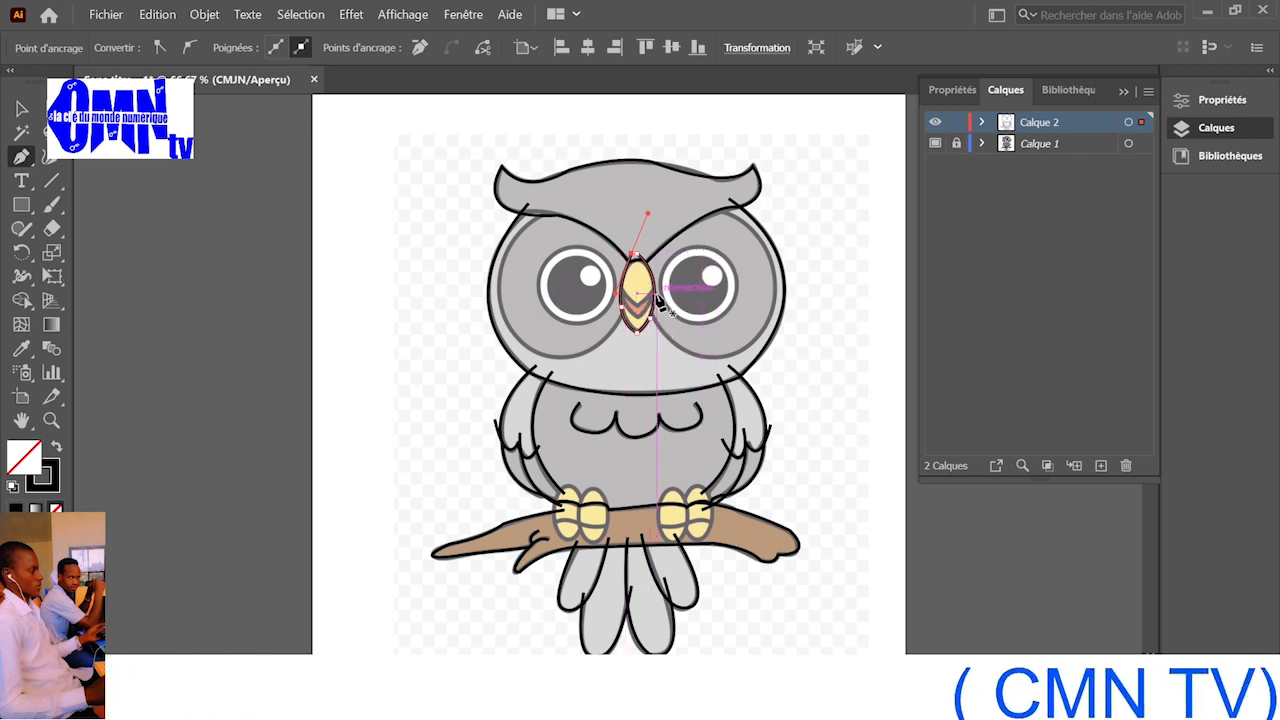
- Trace the two V-shaped mouth lines across the beak as separate open paths, the lower one first
left_click(641, 318)
left_click_drag(641, 318, 638, 322)
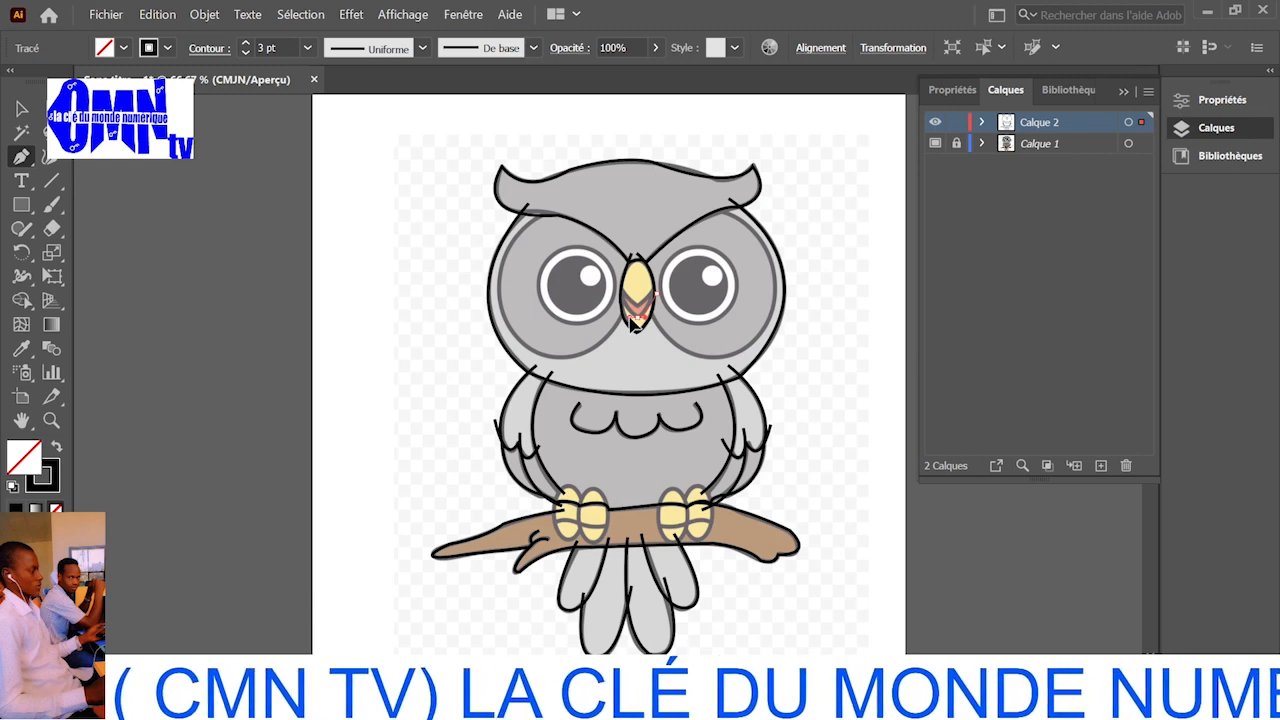
left_click(633, 321)
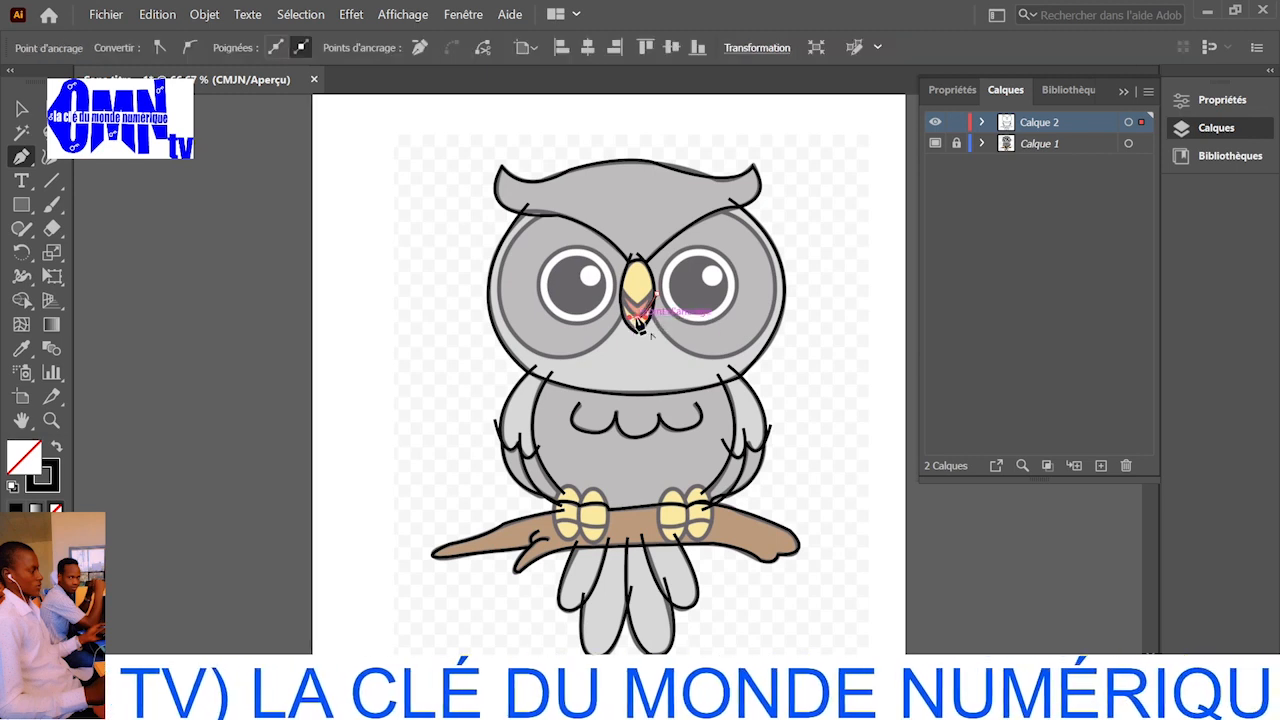
left_click(637, 319)
left_click(617, 297)
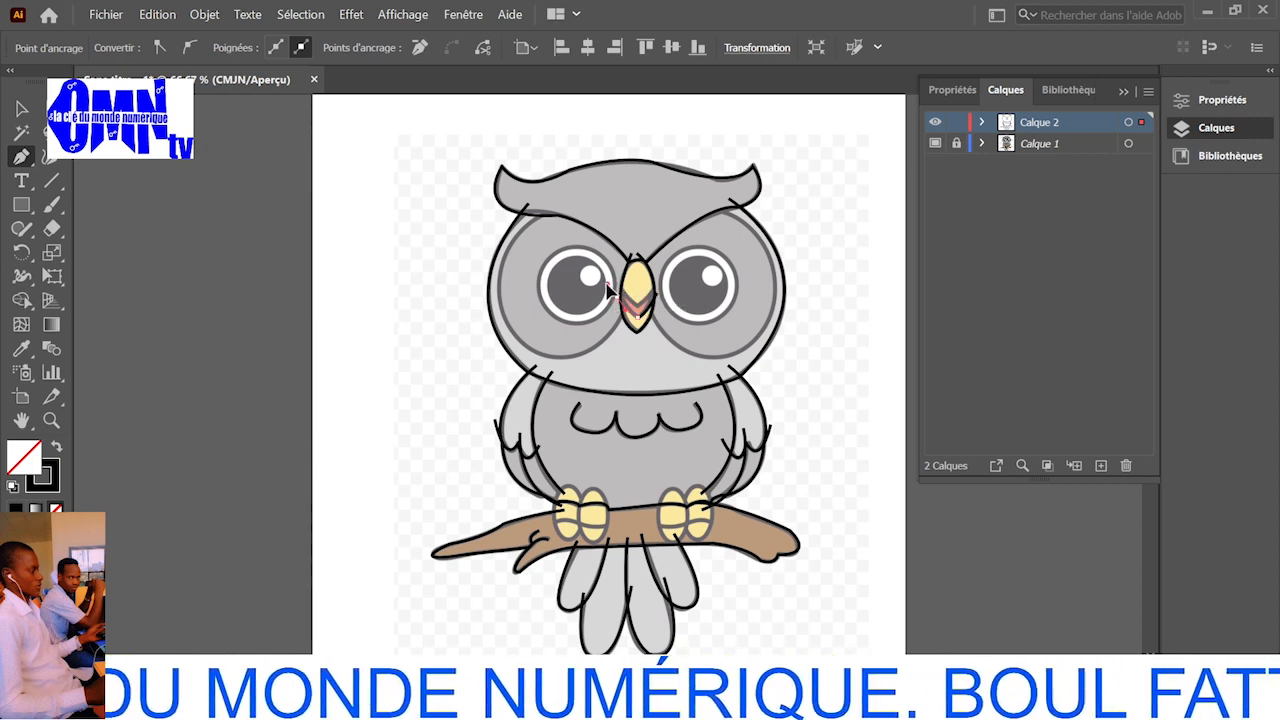
left_click_drag(610, 289, 612, 291)
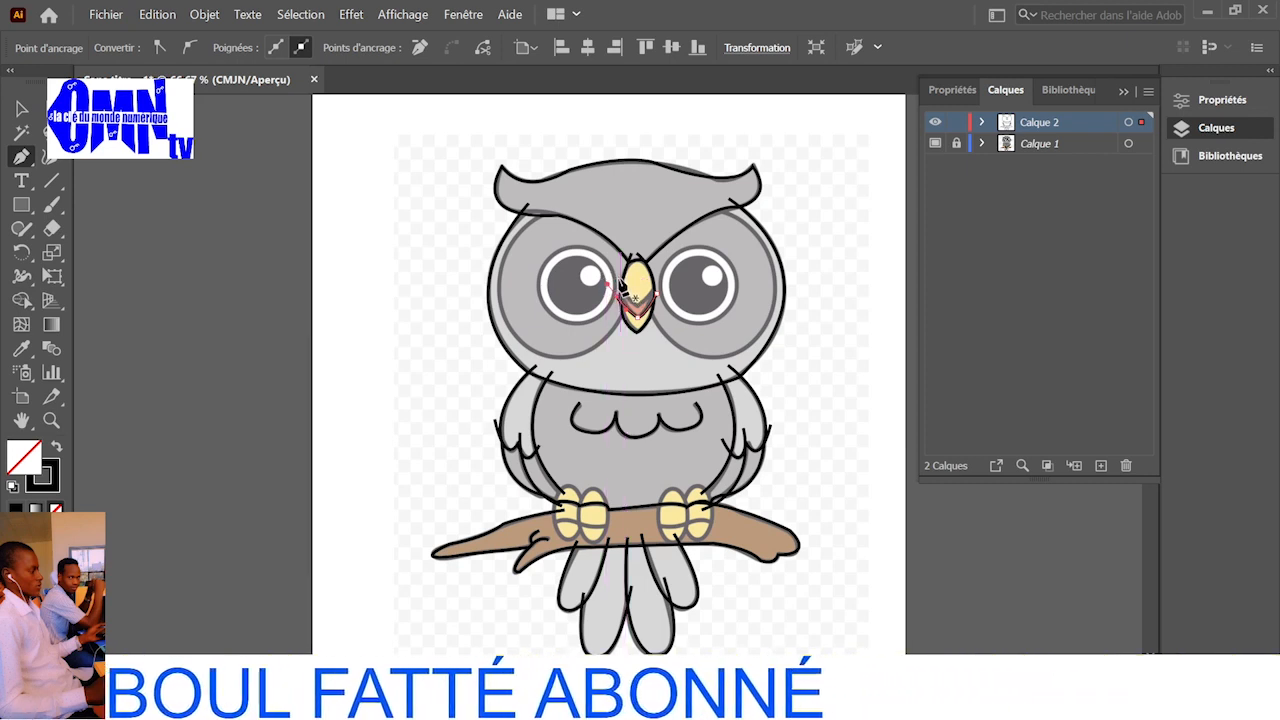
mouse_move(622, 288)
left_mouse_down()
mouse_move(643, 312)
mouse_move(661, 288)
left_mouse_up()
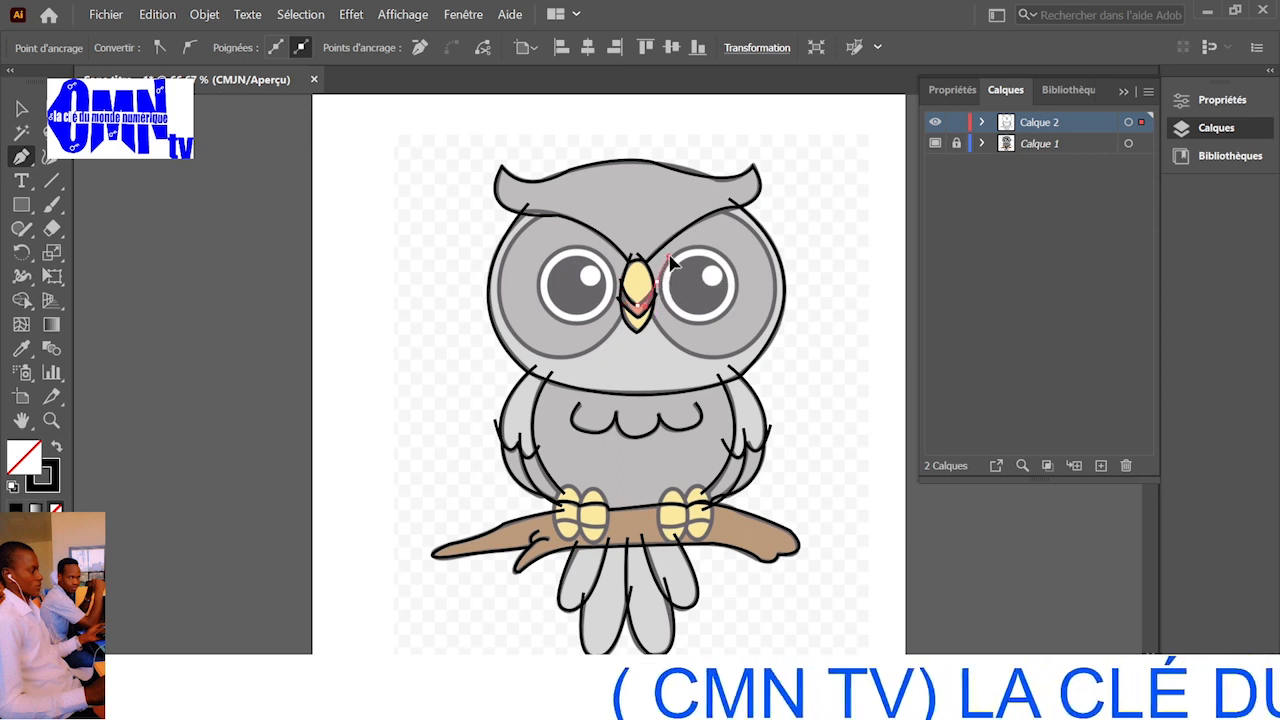
left_click_drag(672, 264, 657, 284)
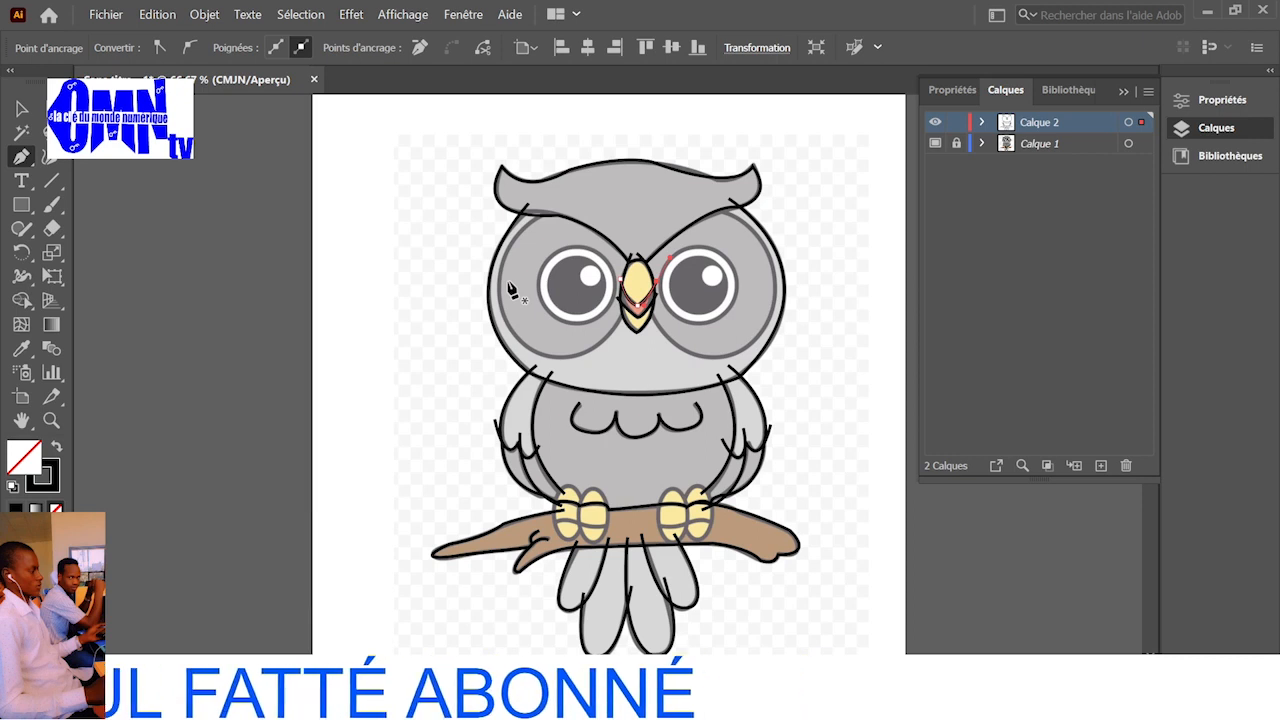
- Draw a circle over the left eye's dark pupil with the Ellipse tool and place a copy on the right pupil
left_click(19, 206)
left_click(19, 206)
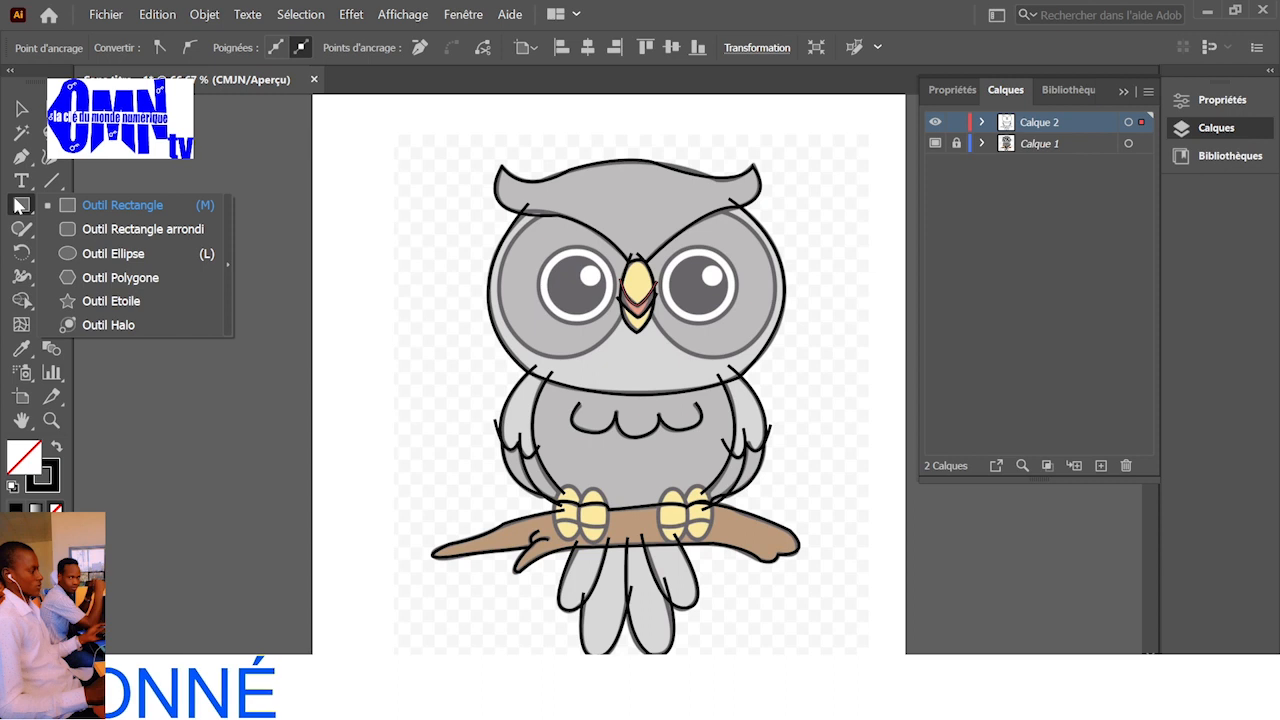
left_click(102, 255)
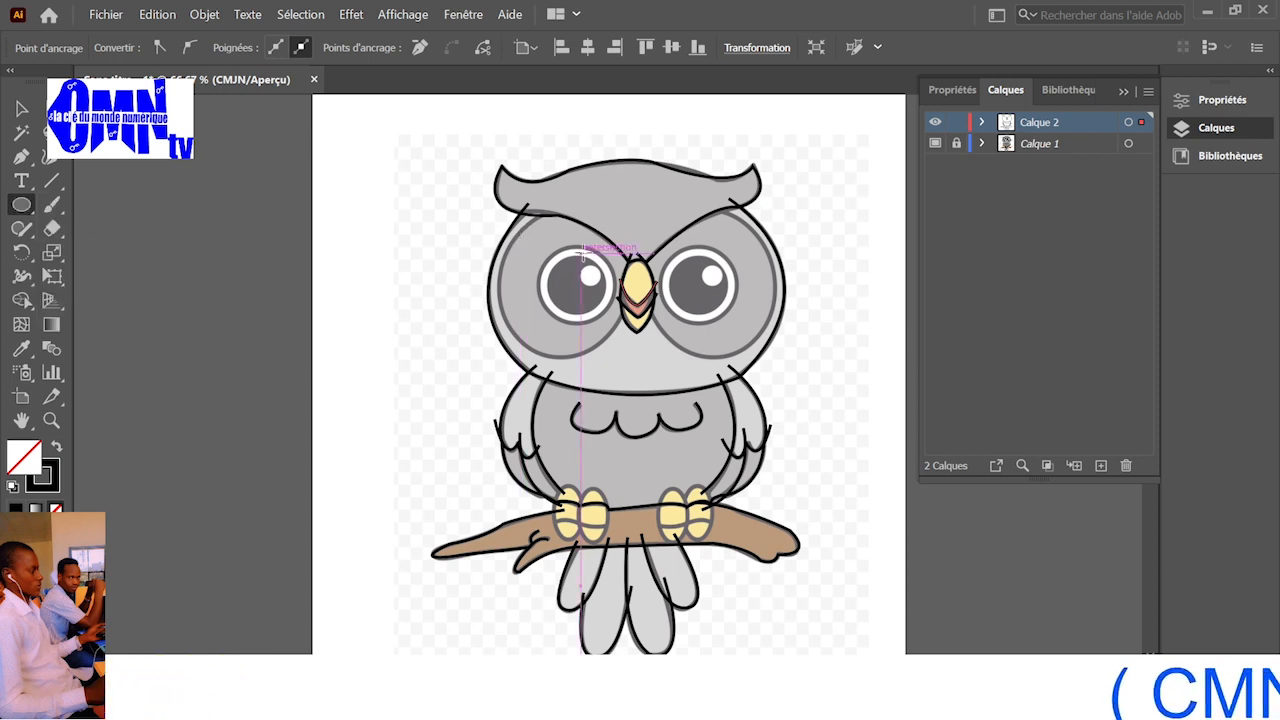
mouse_move(571, 275)
left_mouse_down()
mouse_move(618, 340)
mouse_move(593, 311)
mouse_move(614, 319)
mouse_move(600, 330)
mouse_move(594, 313)
left_mouse_up()
key("alt")
key("space")
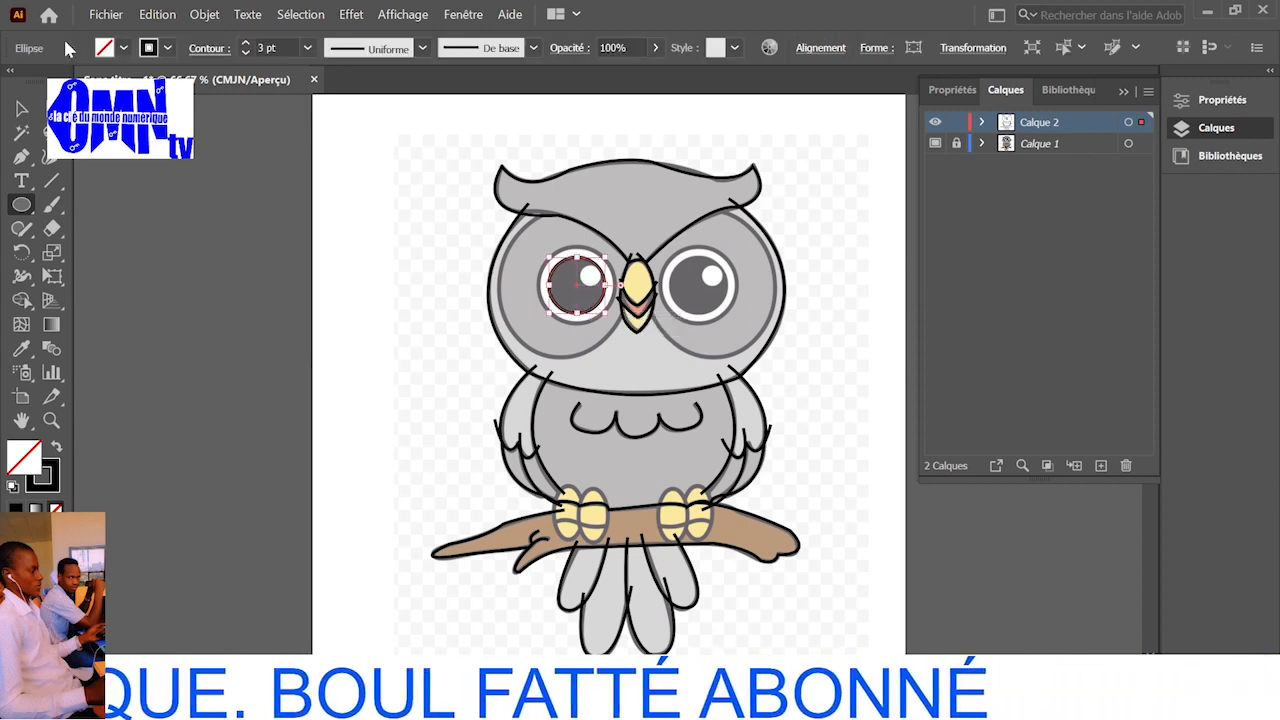
left_click(22, 110)
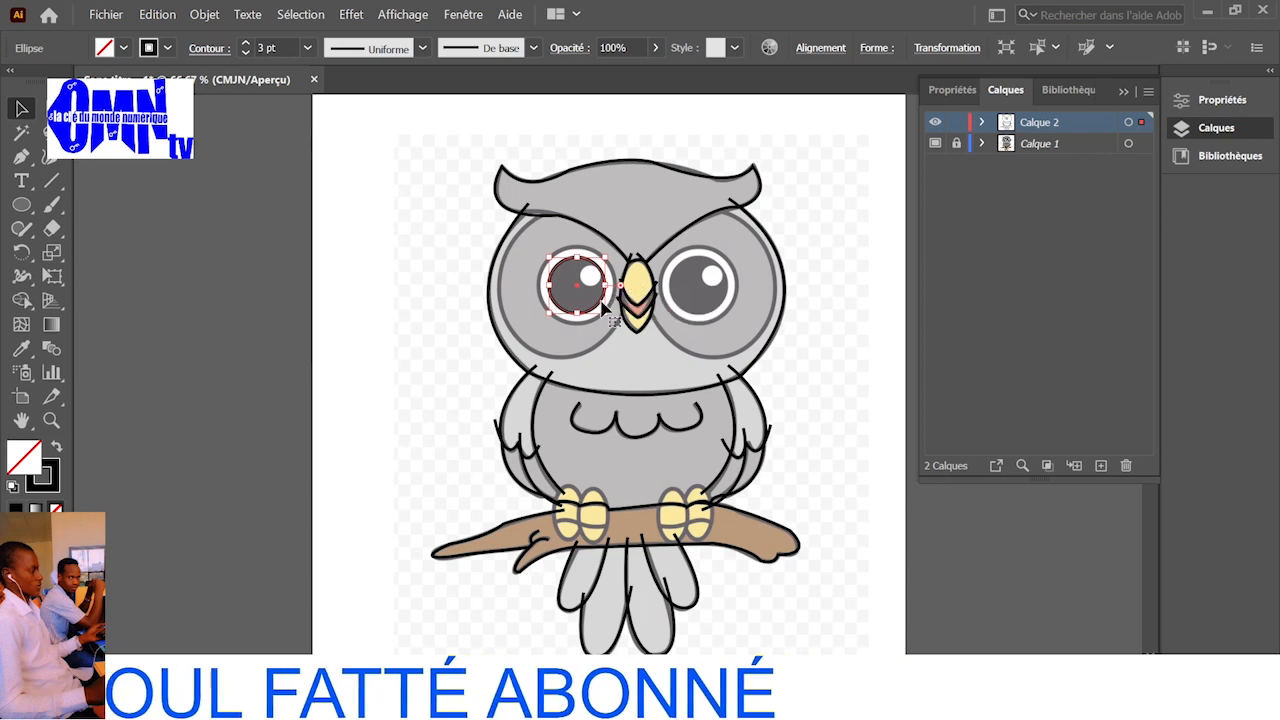
left_click_drag(605, 308, 723, 310)
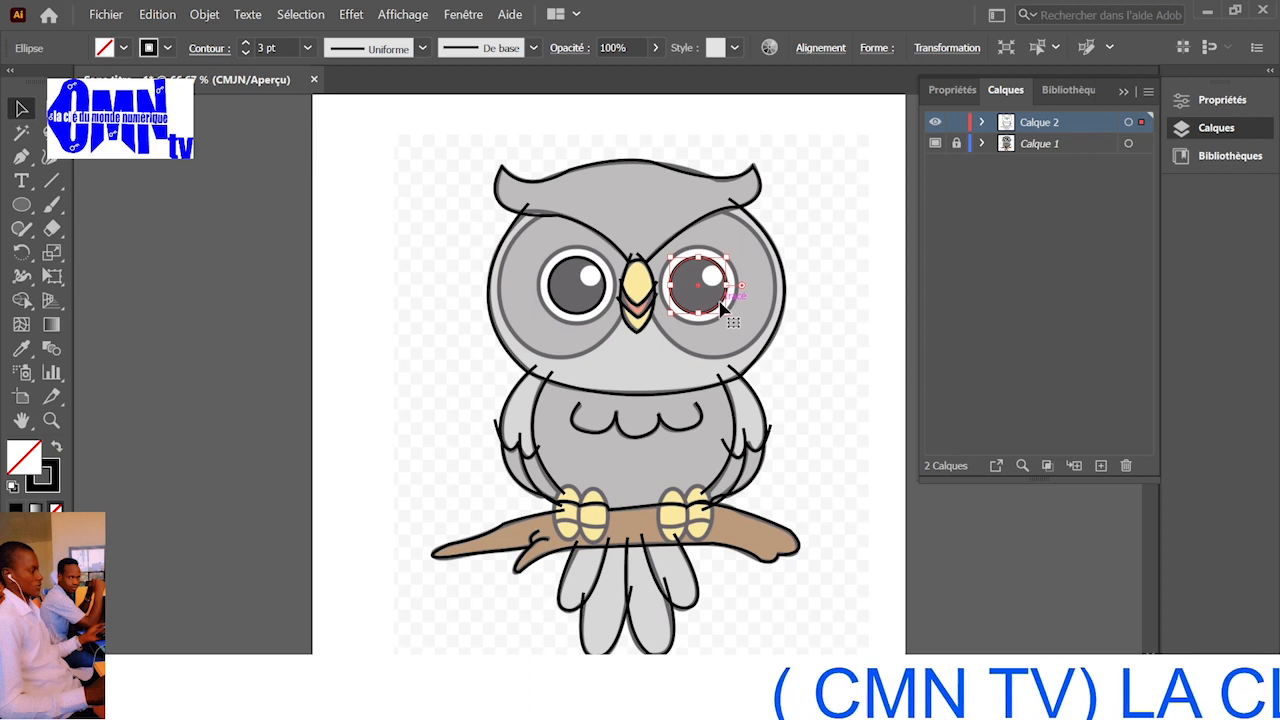
- Make an enlarged copy of the right pupil's circle around the white ring, then copy that larger circle onto the left eye
mouse_move(722, 310)
left_mouse_down()
mouse_move(766, 340)
mouse_move(737, 327)
mouse_move(760, 320)
mouse_move(738, 326)
left_mouse_up()
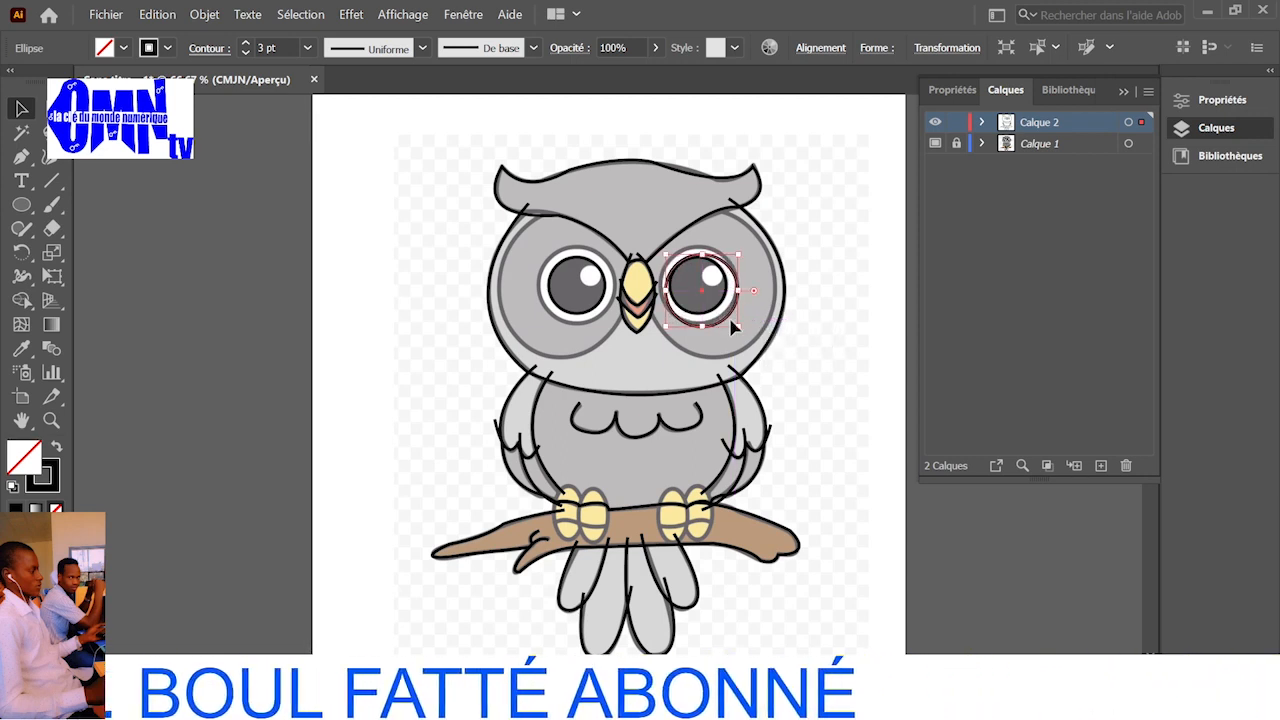
mouse_move(728, 322)
left_mouse_down()
mouse_move(721, 310)
mouse_move(728, 318)
left_mouse_up()
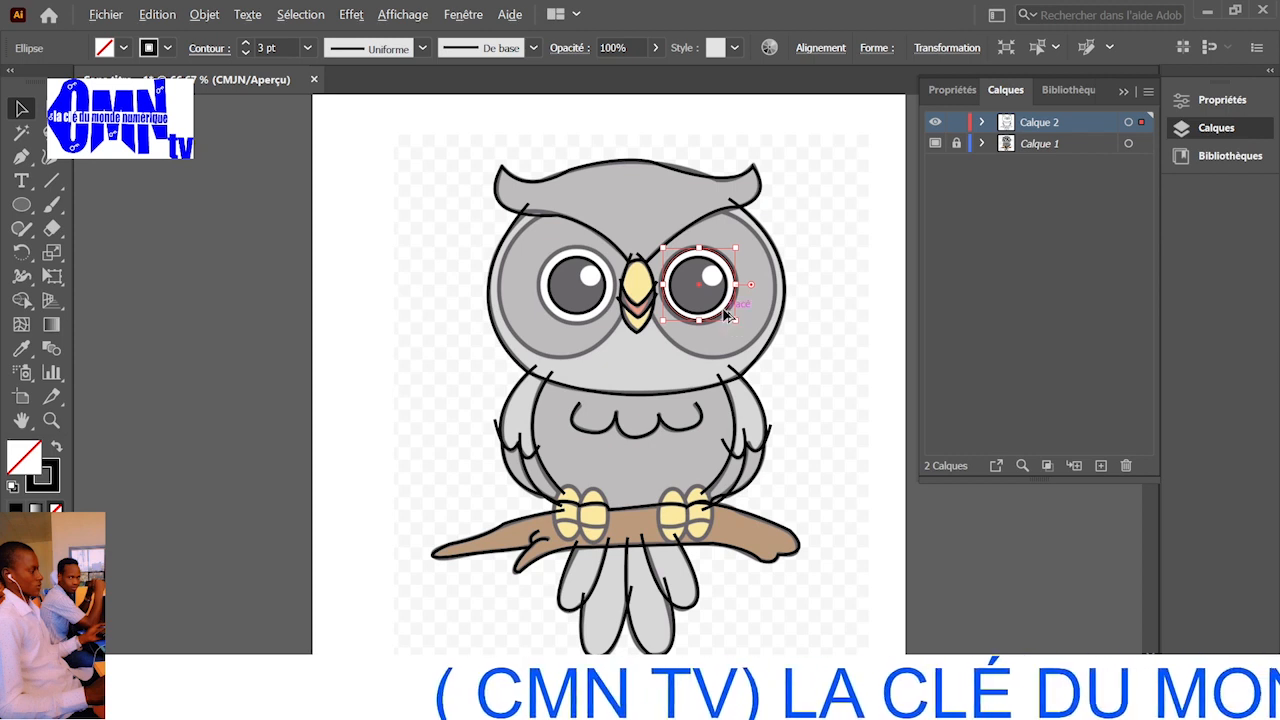
left_click_drag(727, 316, 603, 317)
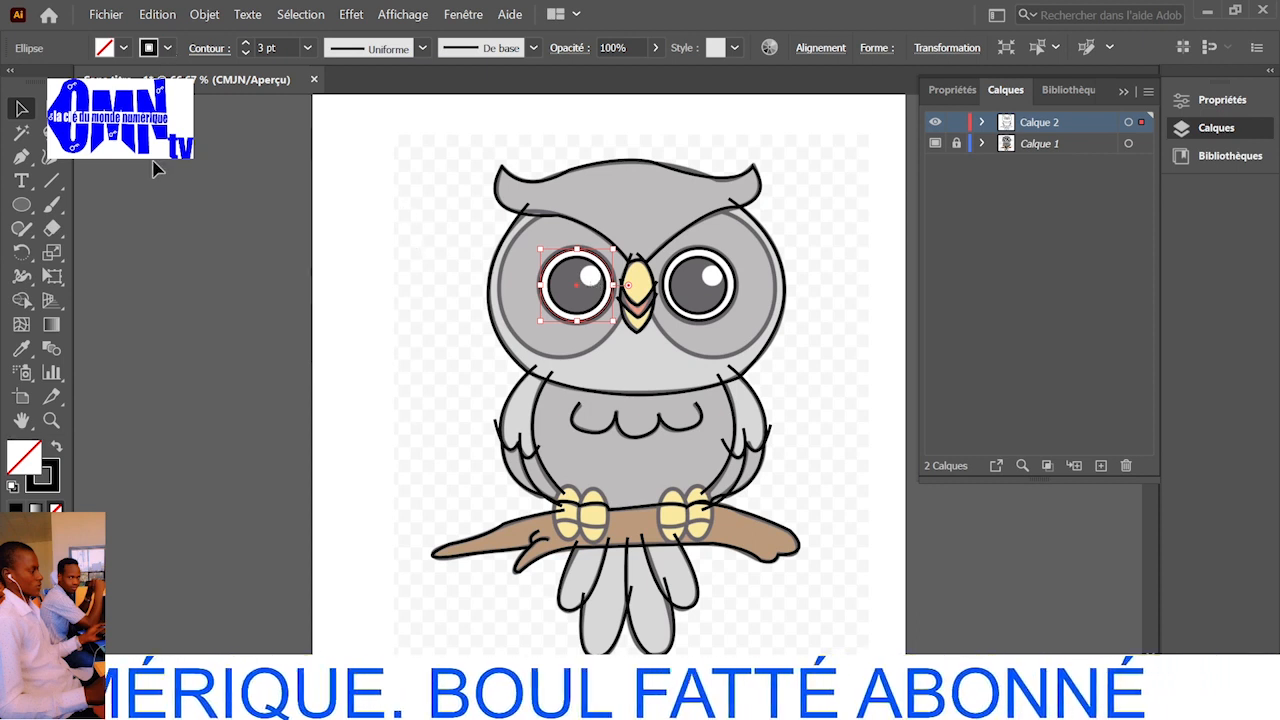
- Draw a small circle over the left eye's white highlight and place a copy on the right eye's highlight
left_click(22, 205)
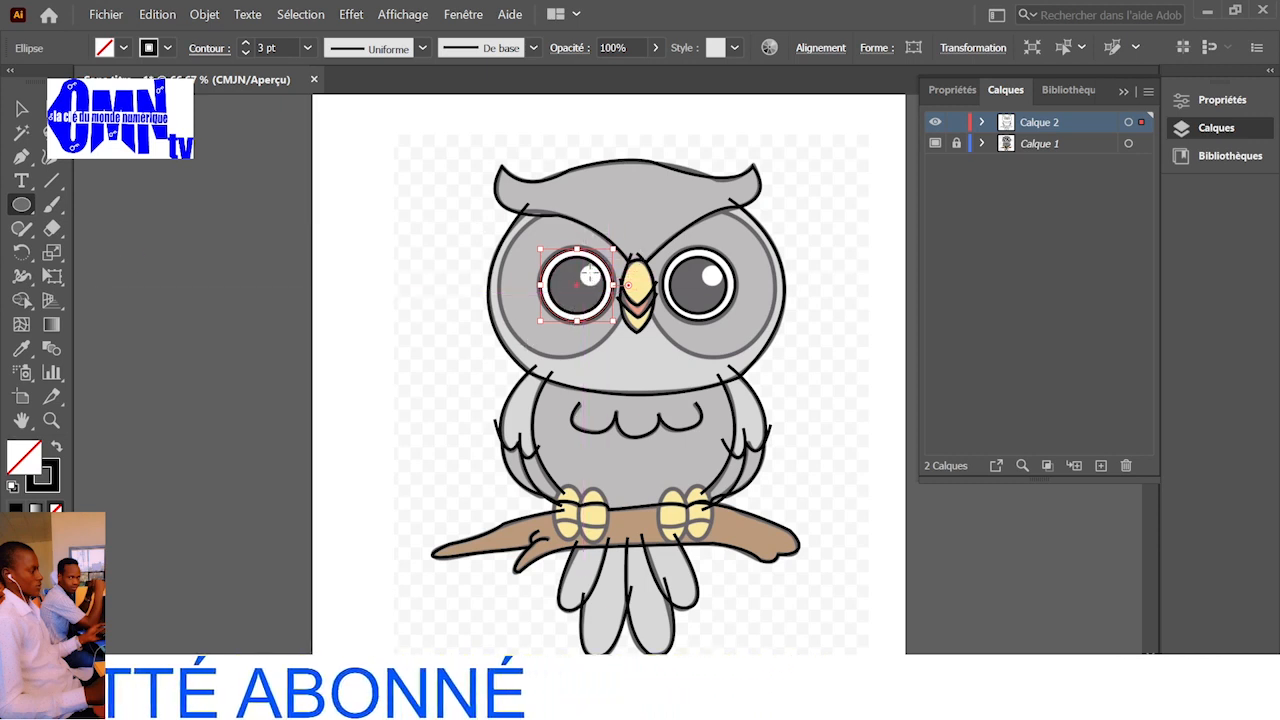
mouse_move(590, 277)
left_mouse_down()
mouse_move(600, 282)
mouse_move(591, 274)
left_mouse_up()
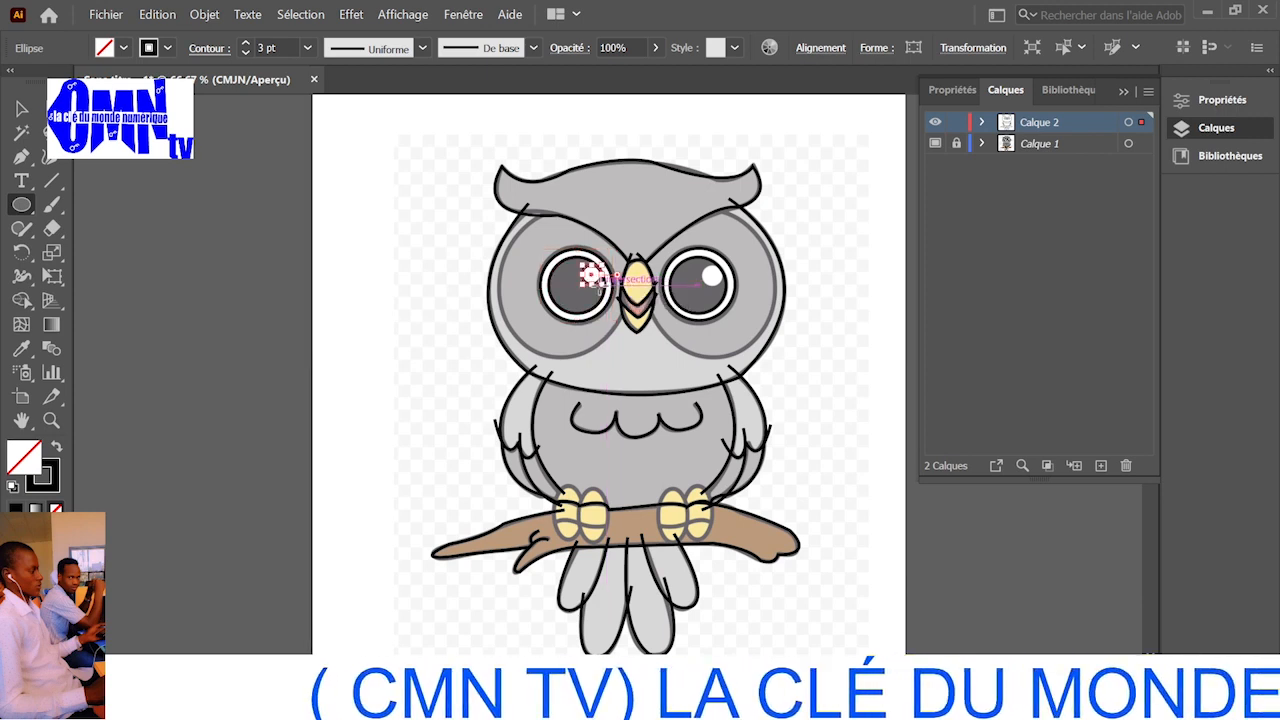
left_click(21, 108)
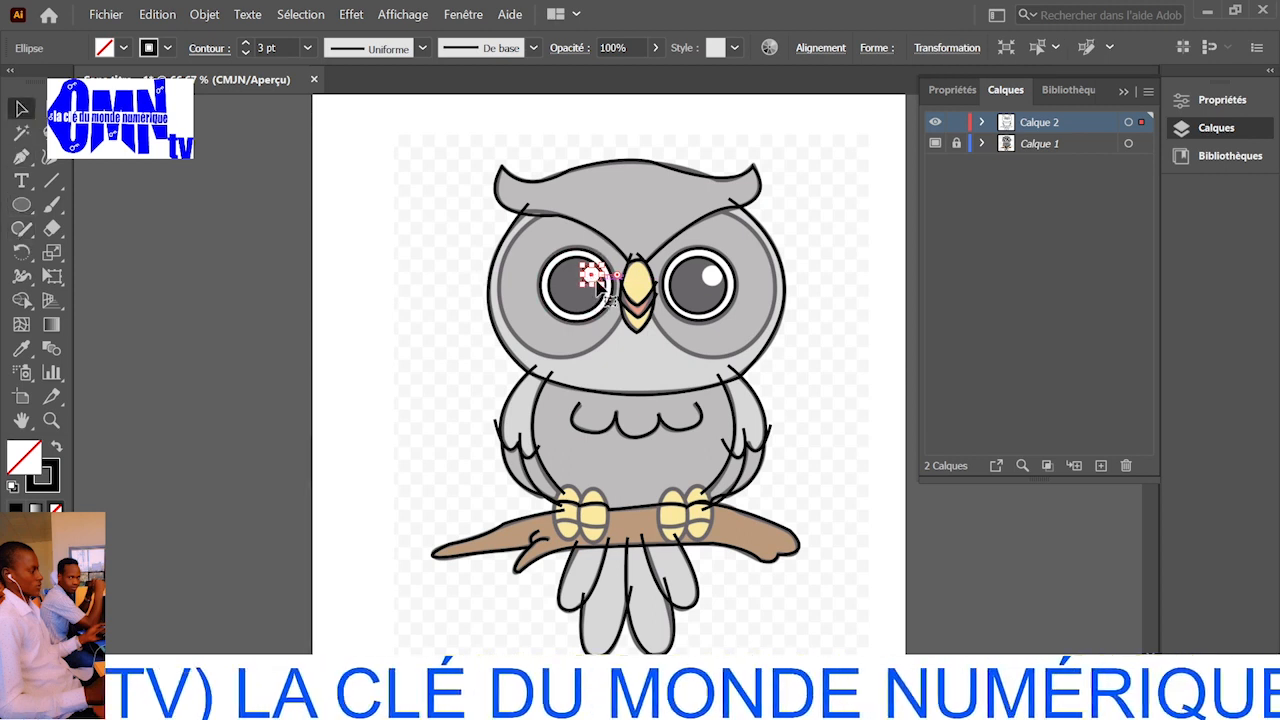
left_click_drag(598, 285, 718, 285)
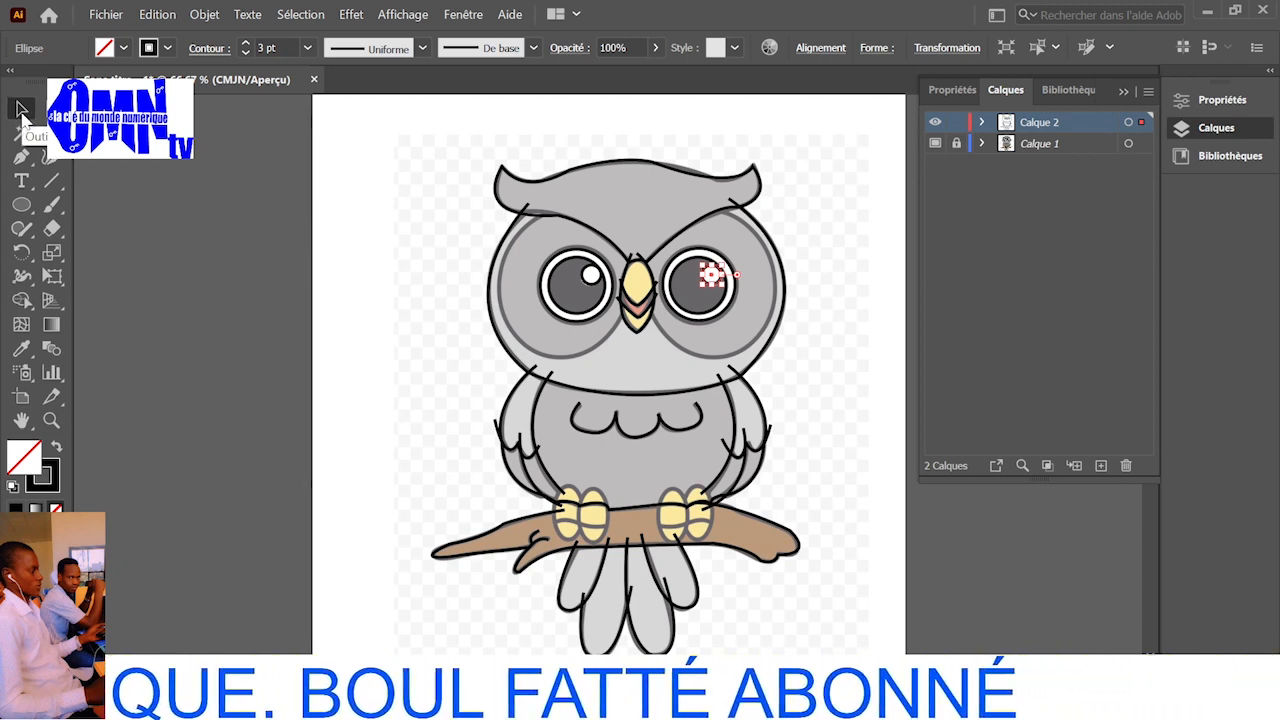
left_click(22, 205)
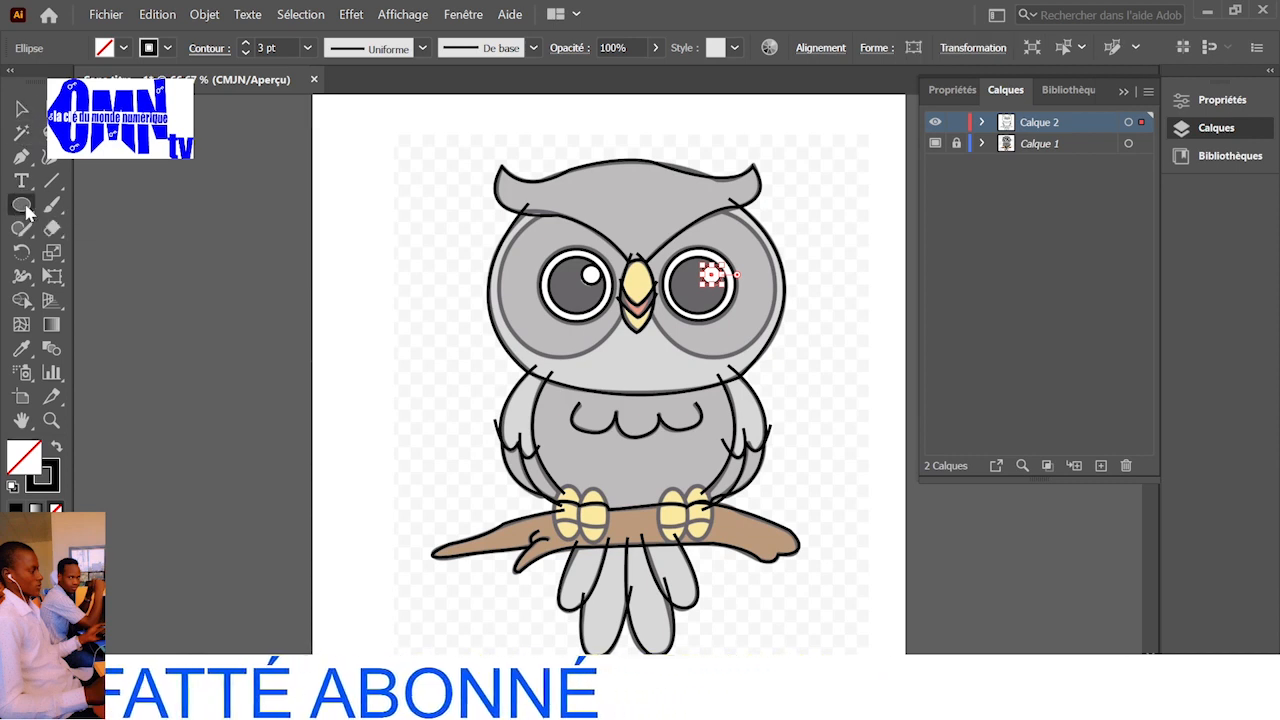
left_click(21, 157)
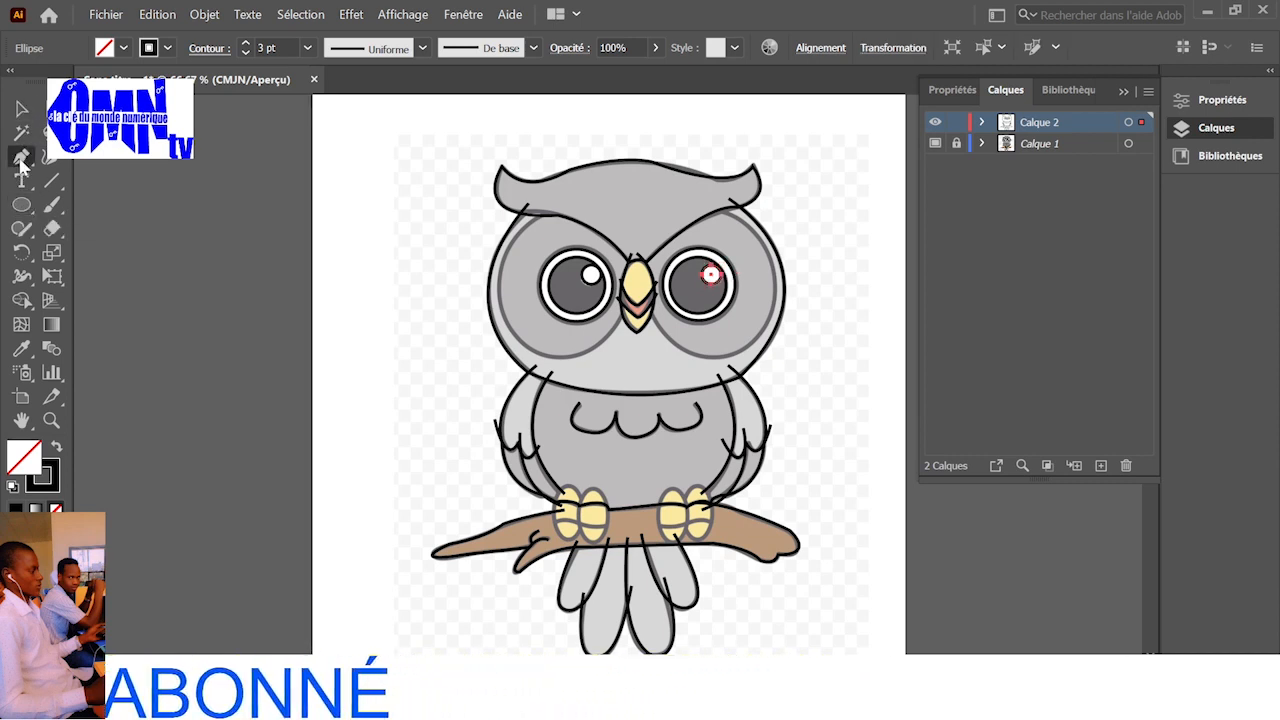
left_click(552, 209)
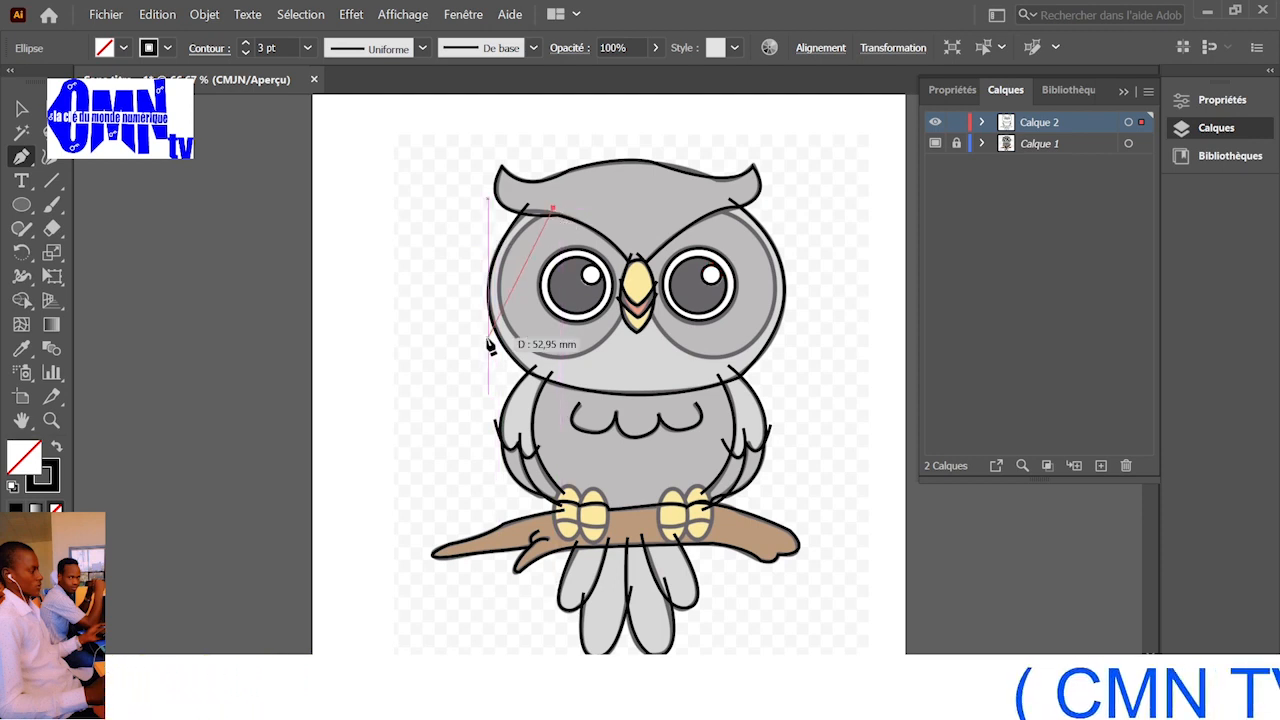
left_click_drag(520, 337, 585, 400)
left_click_drag(590, 410, 580, 417)
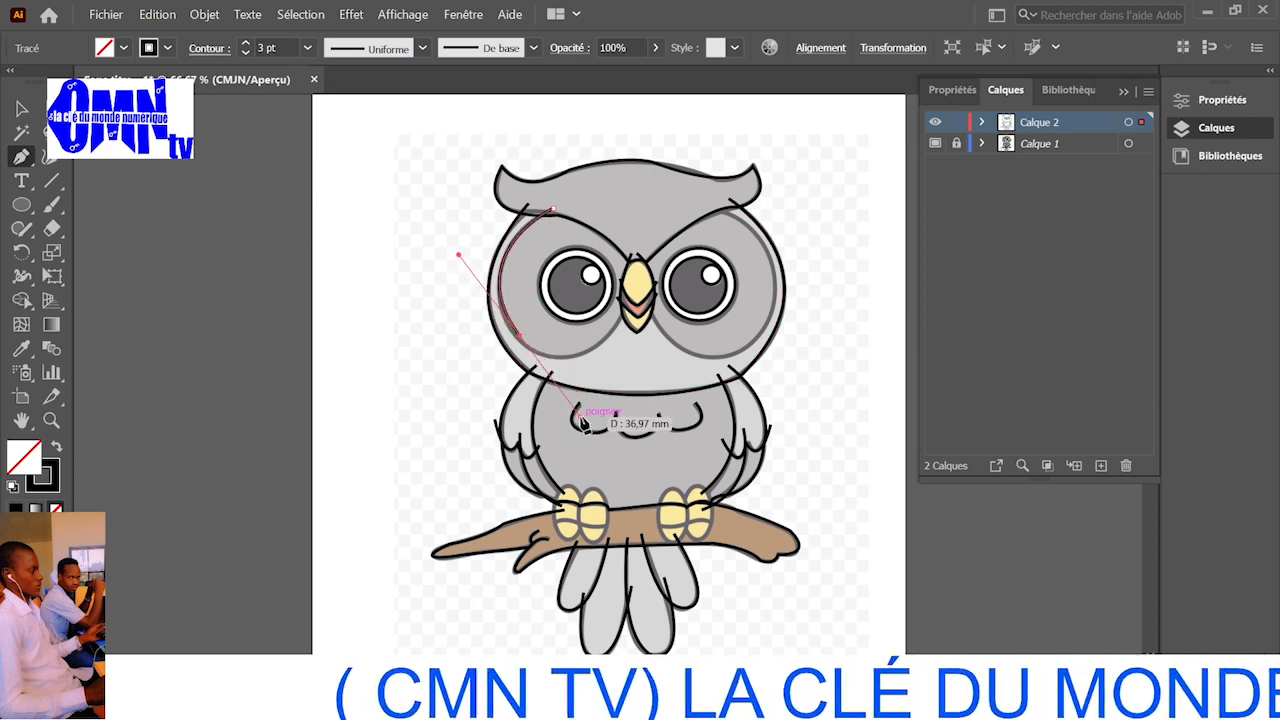
left_click(520, 338)
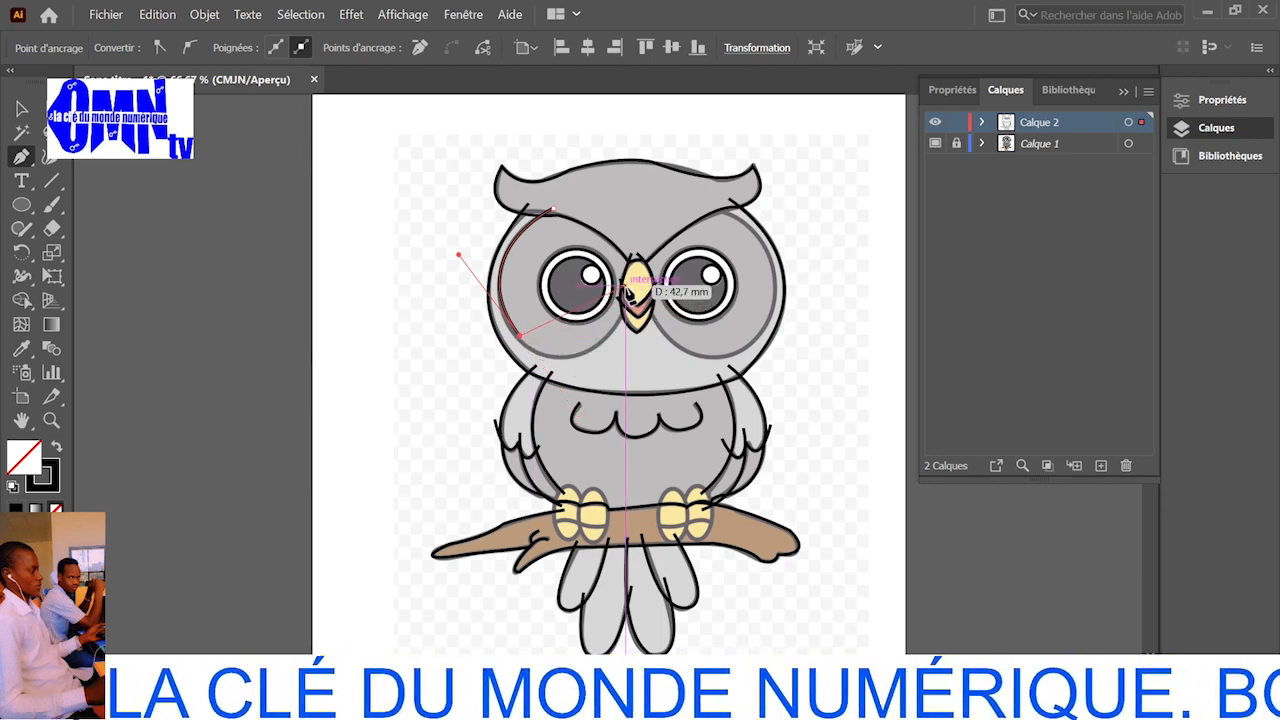
left_click_drag(626, 288, 669, 167)
key("ctrl+z")
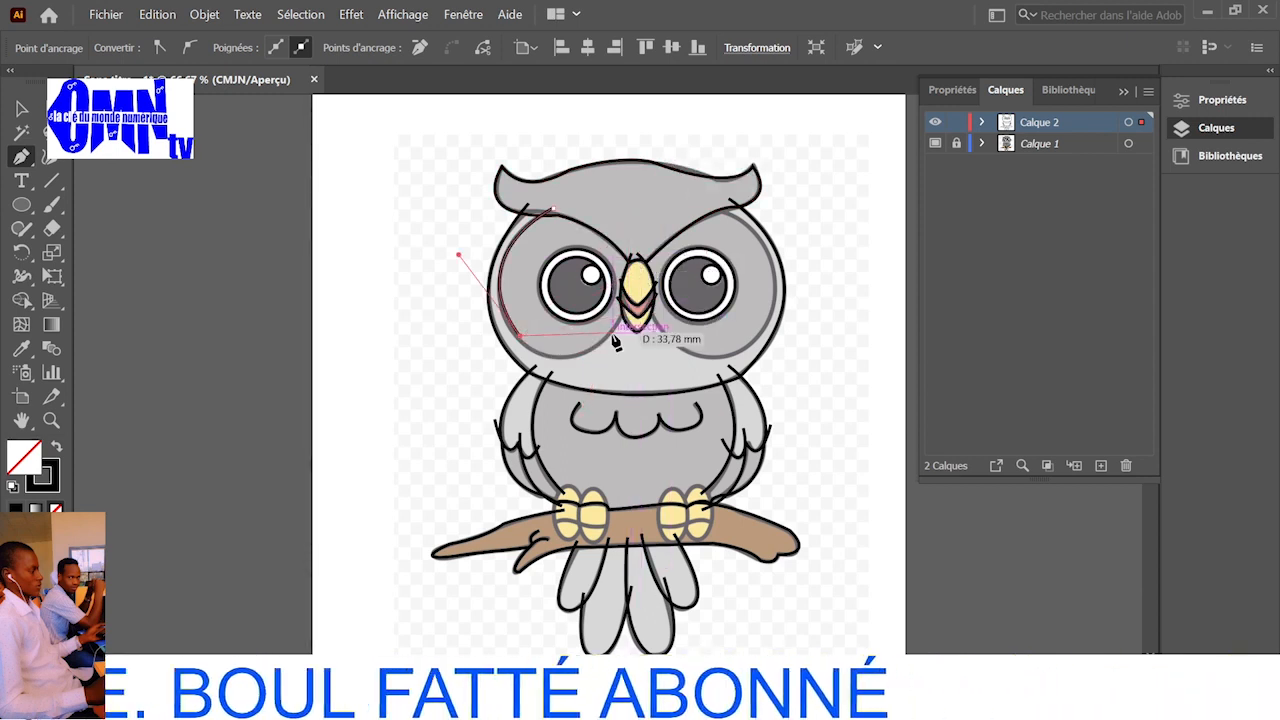
mouse_move(606, 337)
left_mouse_down()
mouse_move(640, 288)
mouse_move(672, 288)
mouse_move(575, 328)
mouse_move(608, 340)
left_mouse_up()
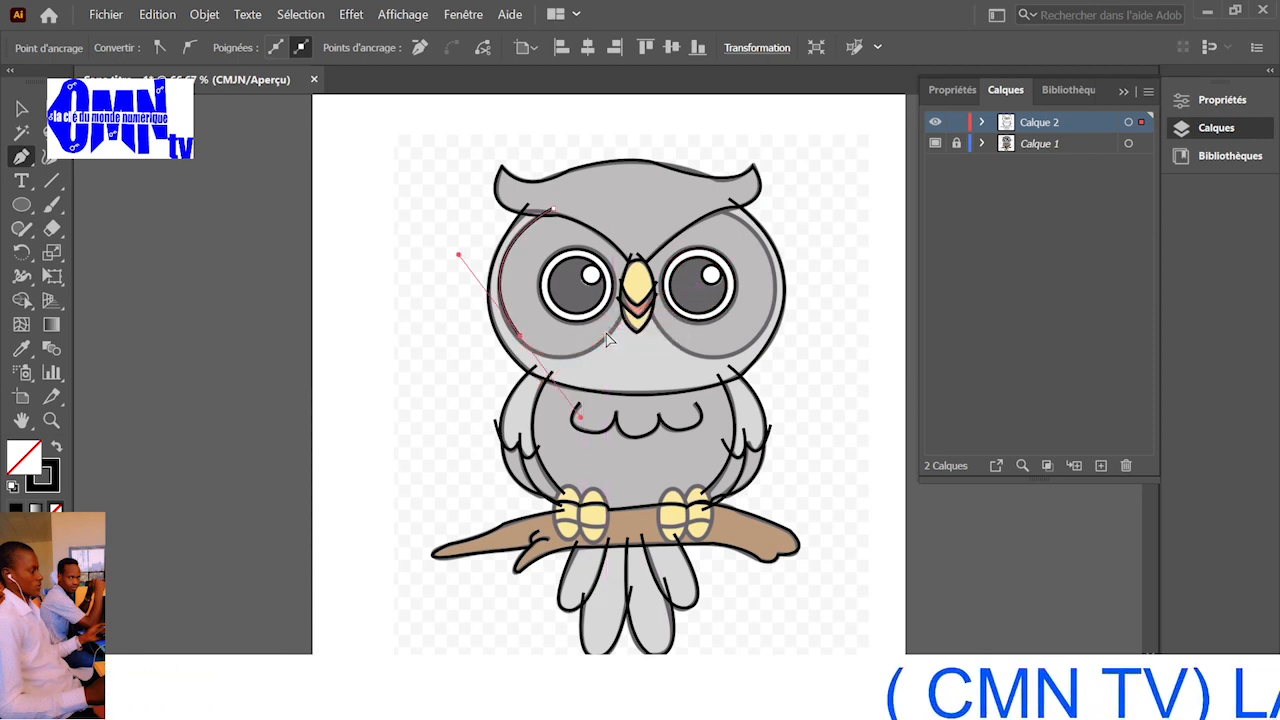
key("Escape")
key("ctrl+z")
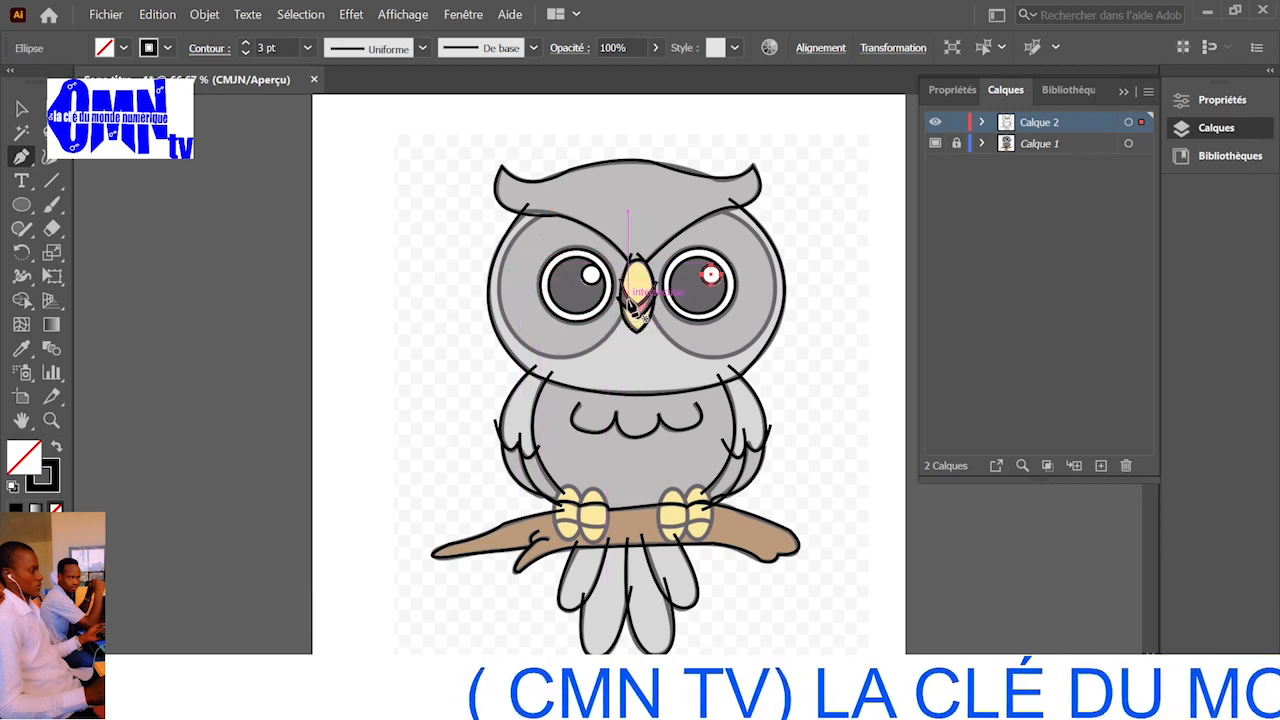
- Trace the large round disc outline around the left eye with the Pen tool, from the beak's side around to under the brow, as an open path
key("ctrl+plus")
key("ctrl+plus")
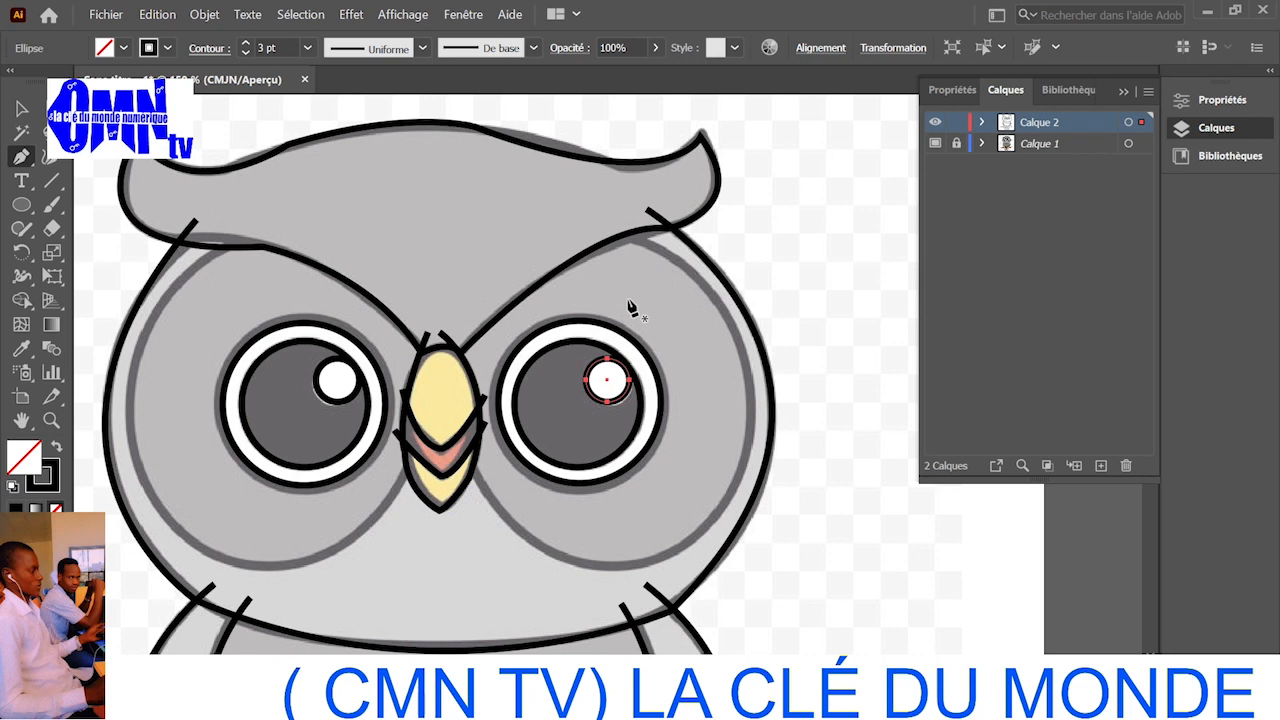
scroll(631, 308, "left", 3)
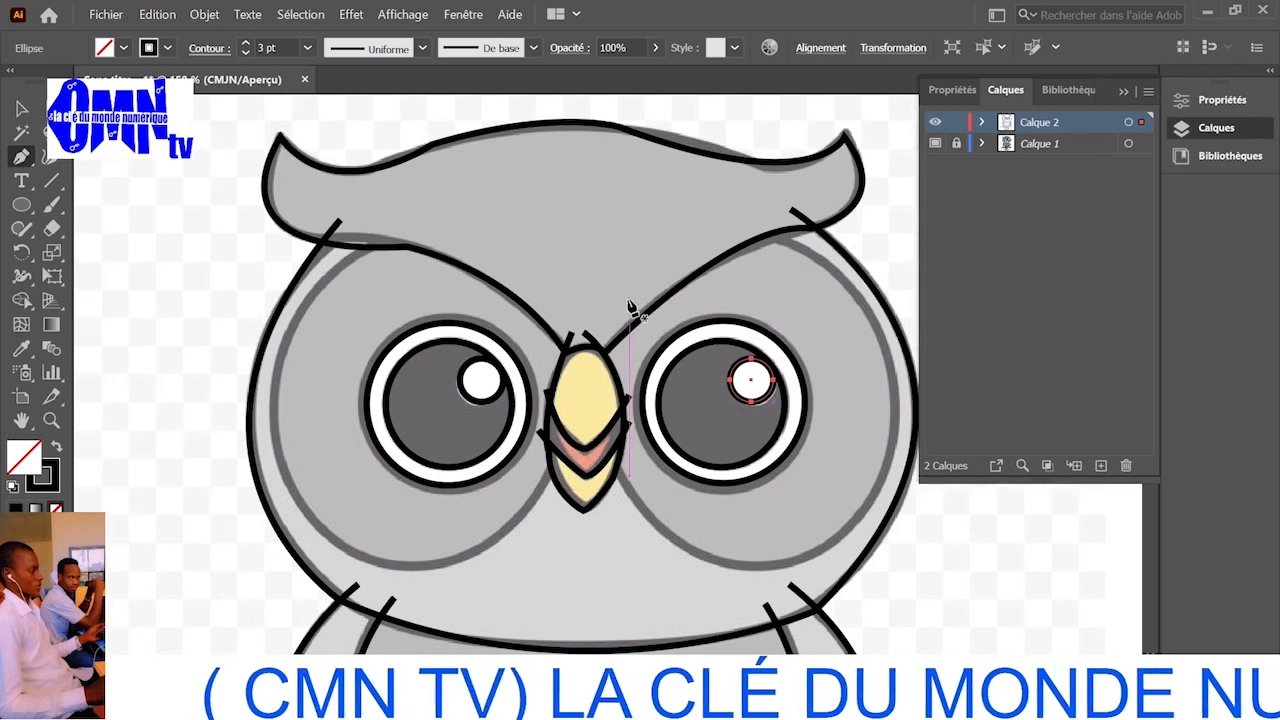
left_click(557, 464)
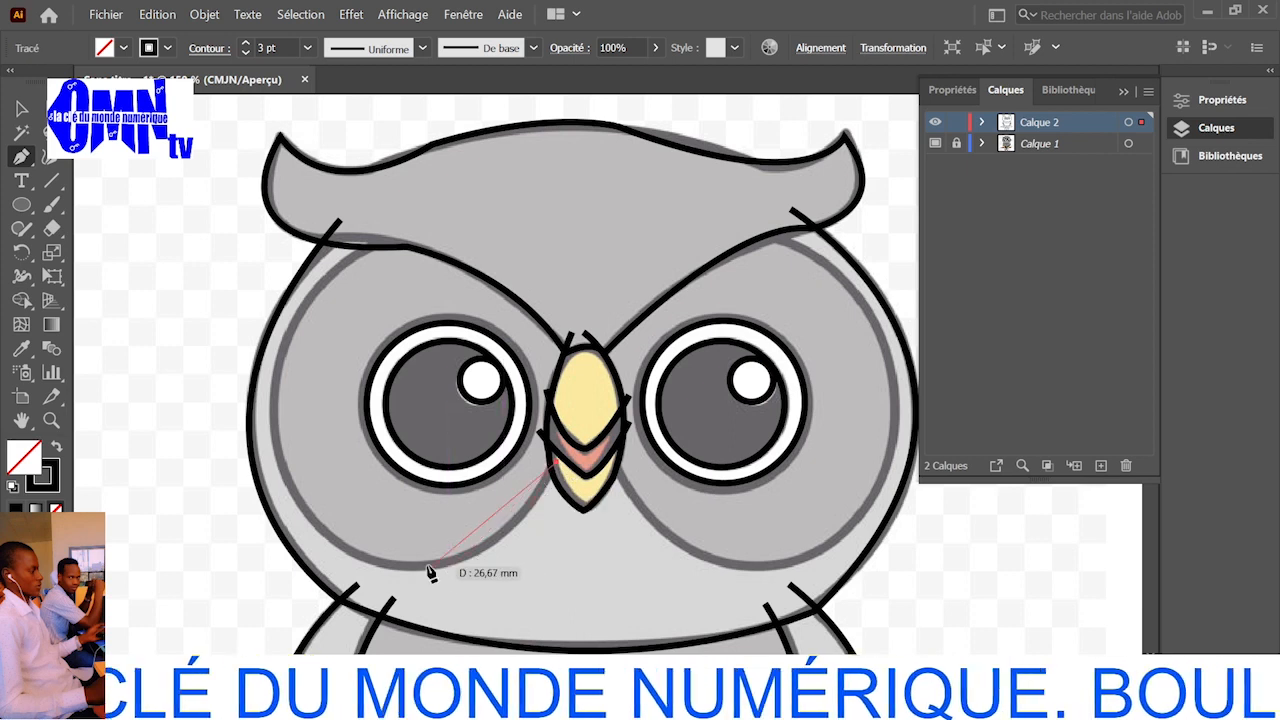
mouse_move(408, 570)
left_mouse_down()
mouse_move(314, 555)
mouse_move(300, 560)
mouse_move(312, 574)
left_mouse_up()
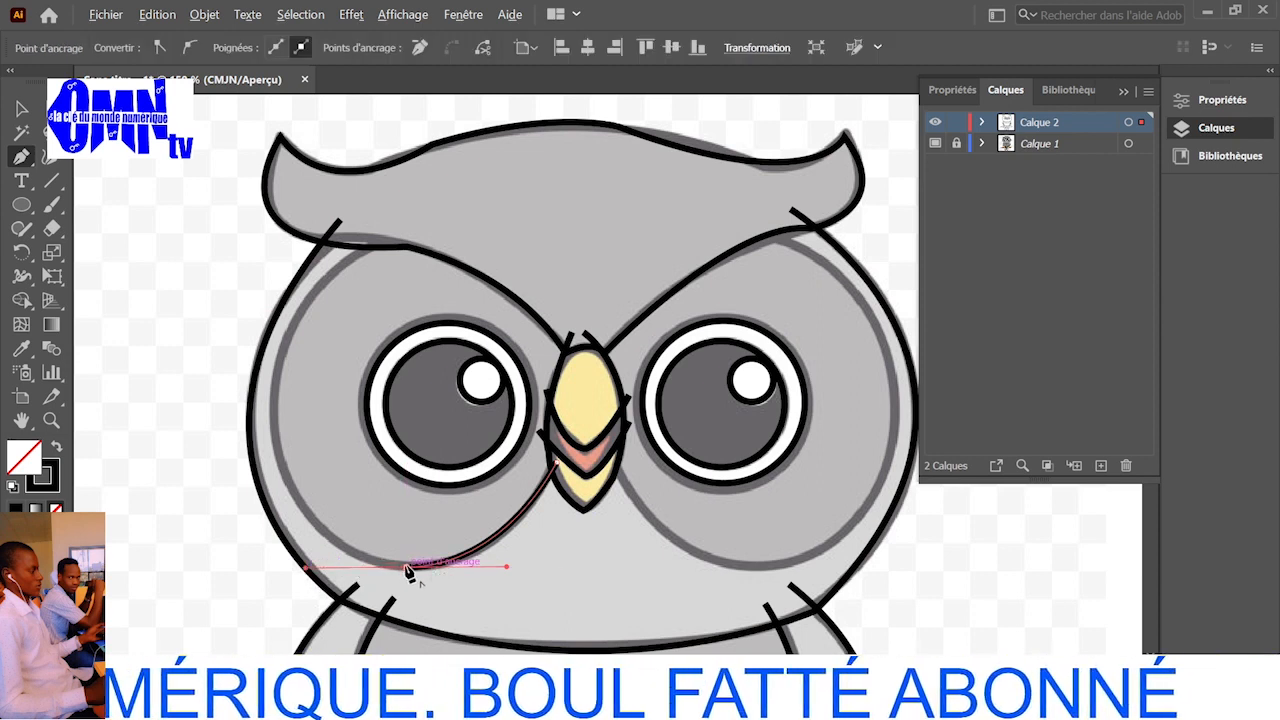
mouse_move(408, 572)
left_mouse_down()
mouse_move(380, 563)
mouse_move(420, 571)
mouse_move(407, 574)
left_mouse_up()
left_click(406, 568)
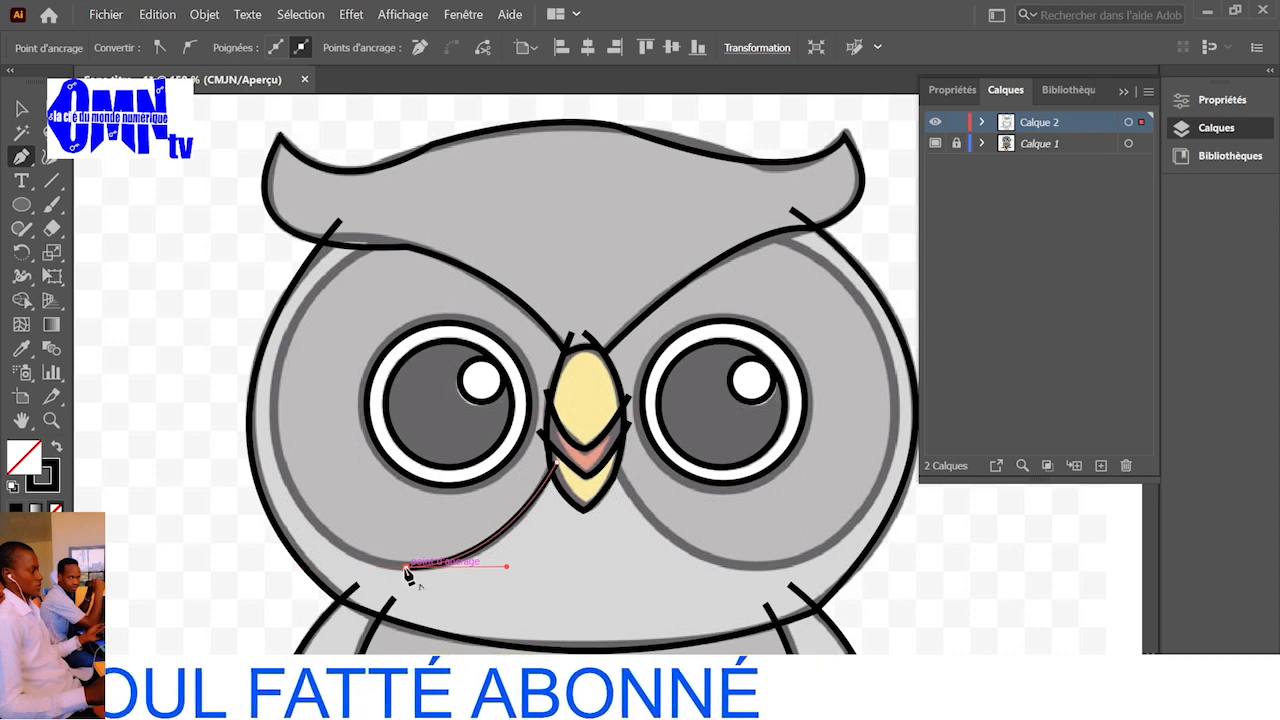
left_click_drag(278, 433, 272, 298)
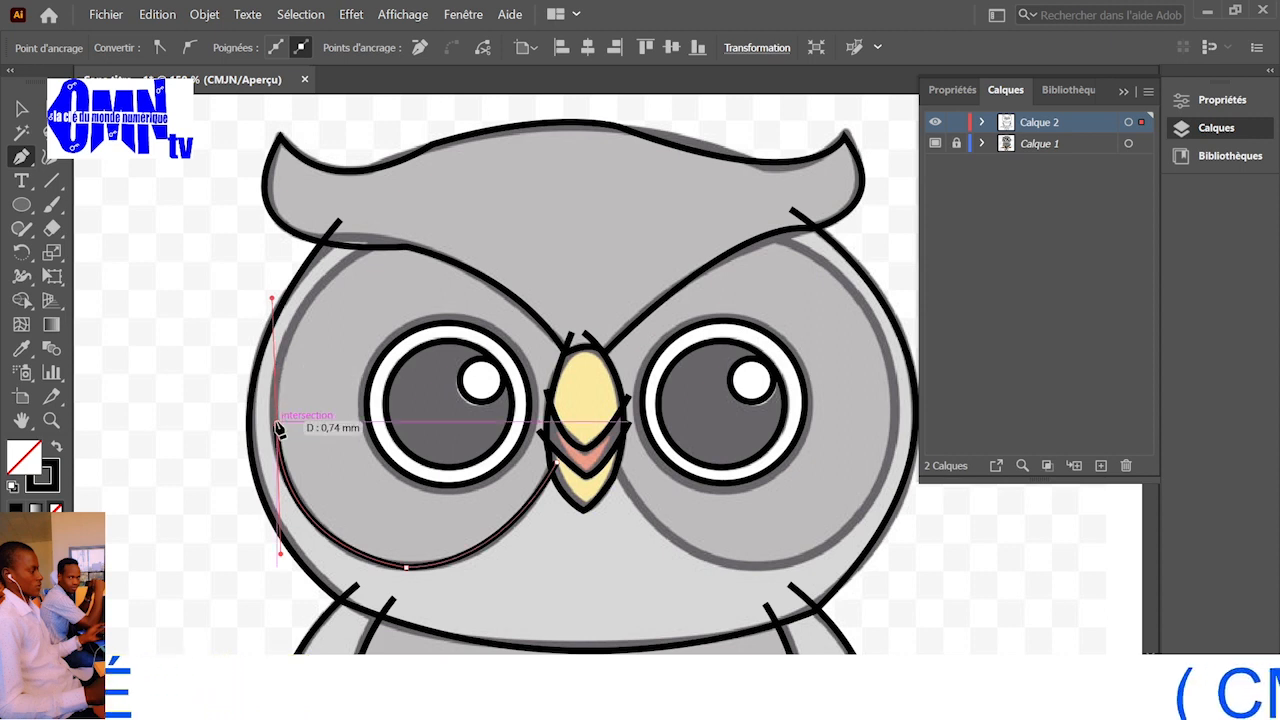
left_click_drag(277, 428, 522, 168)
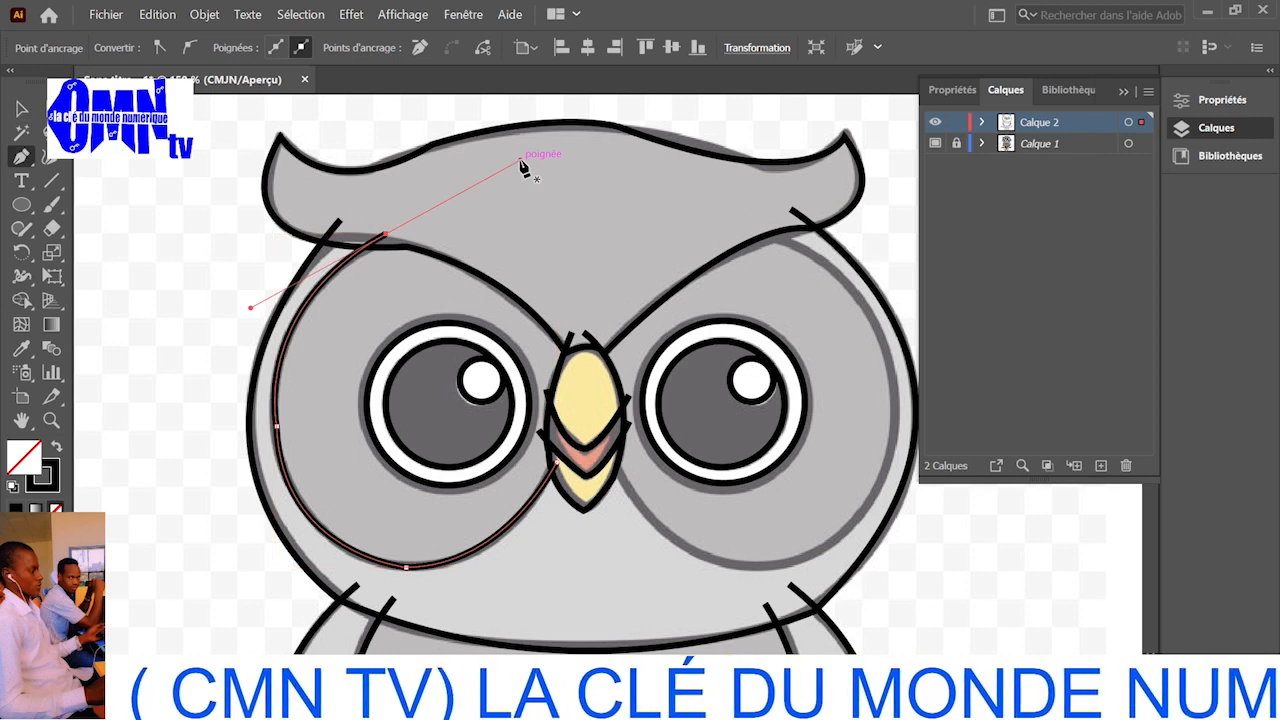
key("Escape")
- Trace the large round disc outline around the right eye with the Pen tool, from under the brow around to the beak, as an open path
left_click(760, 228)
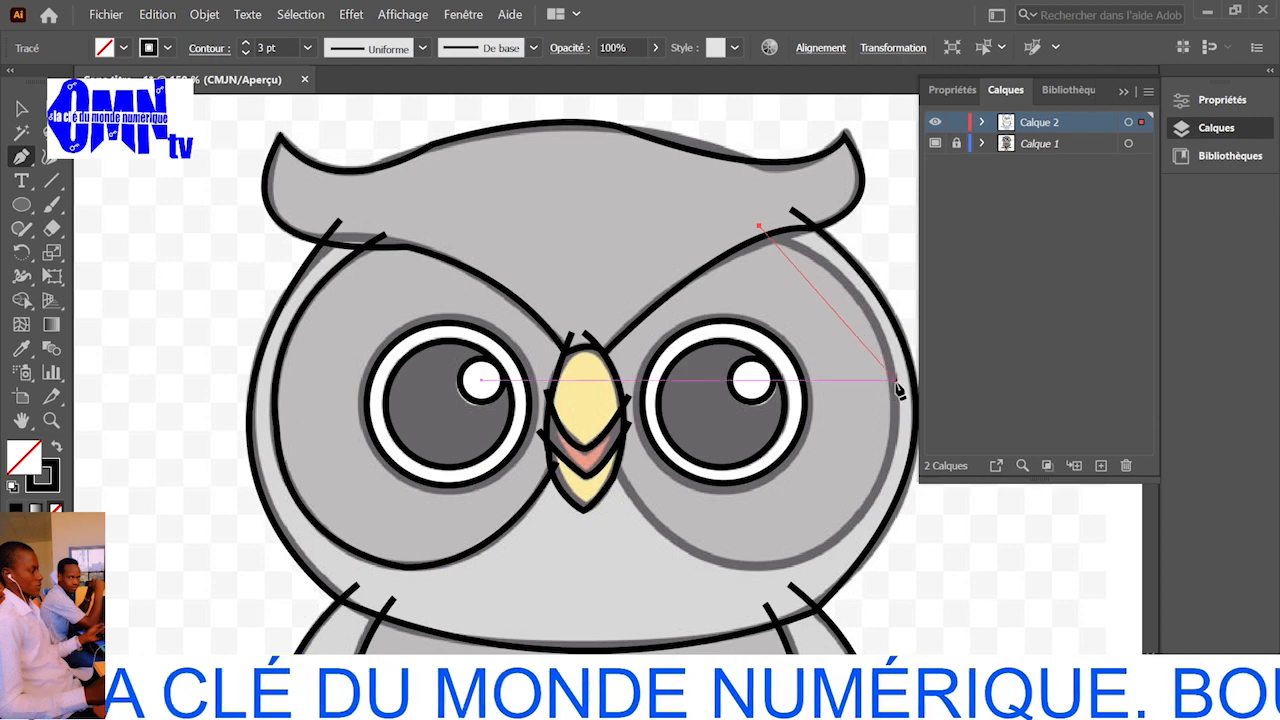
left_click_drag(898, 392, 909, 515)
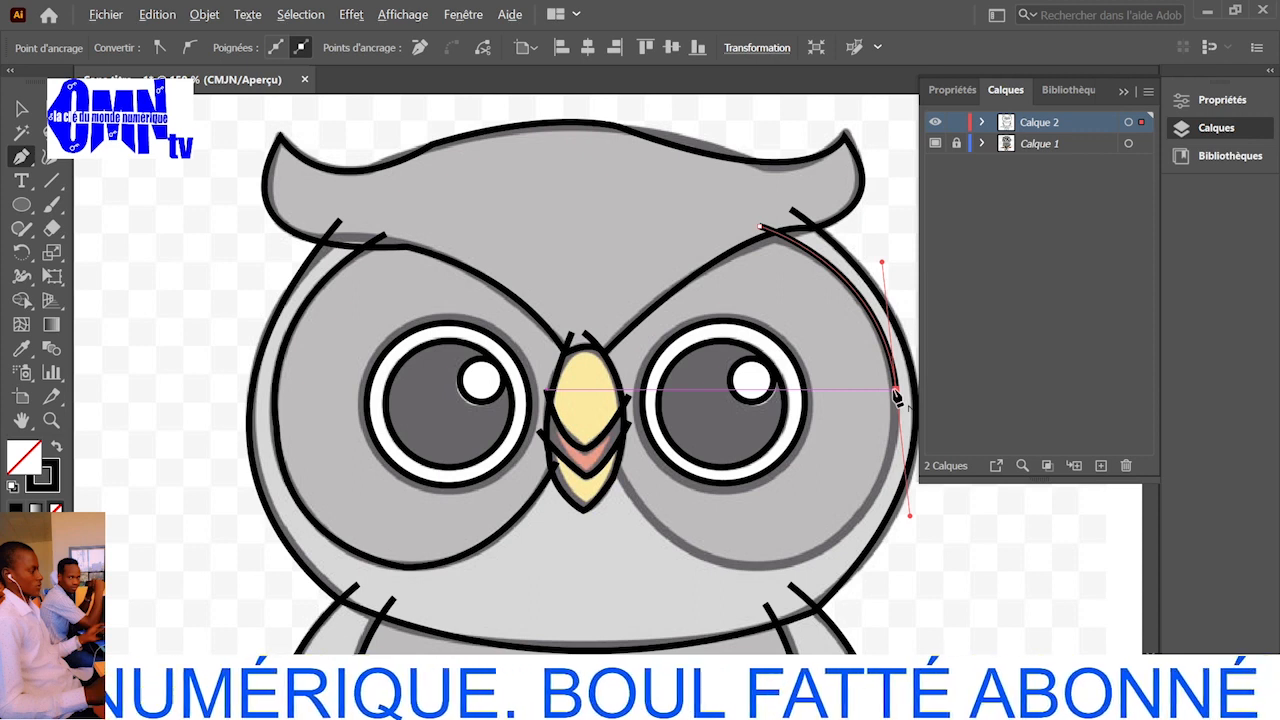
left_click(897, 394)
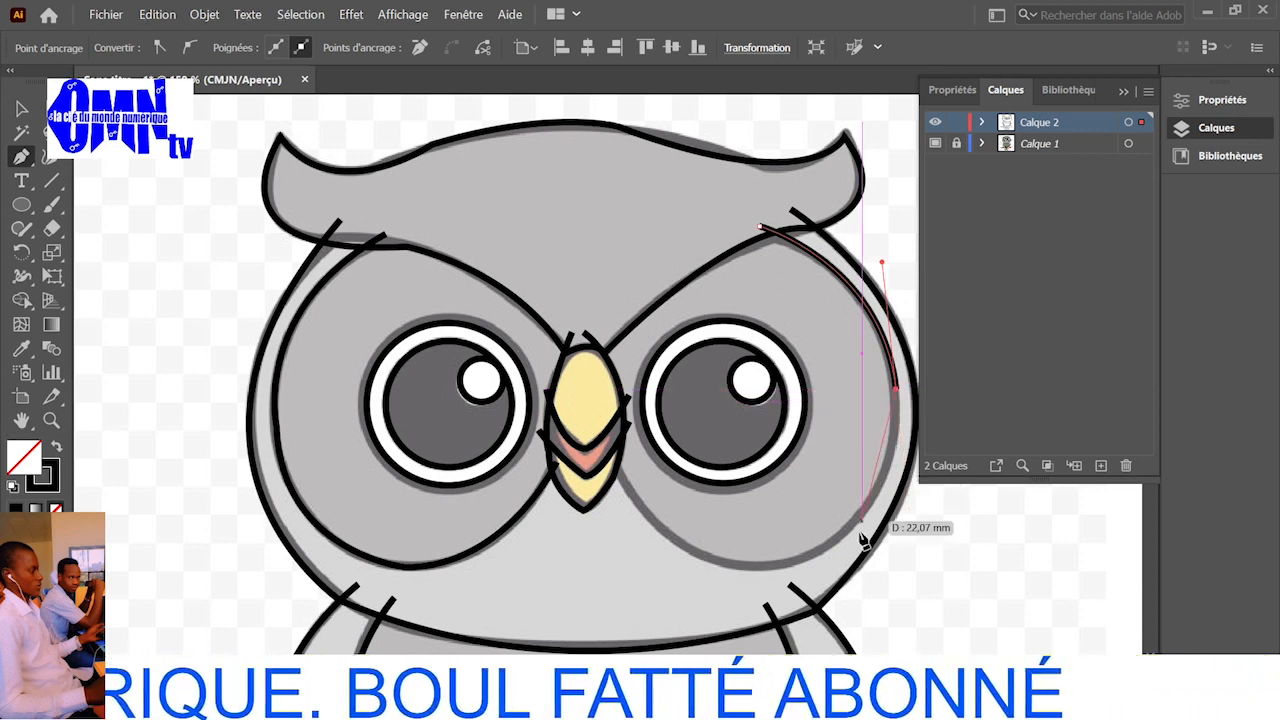
left_click_drag(778, 568, 642, 604)
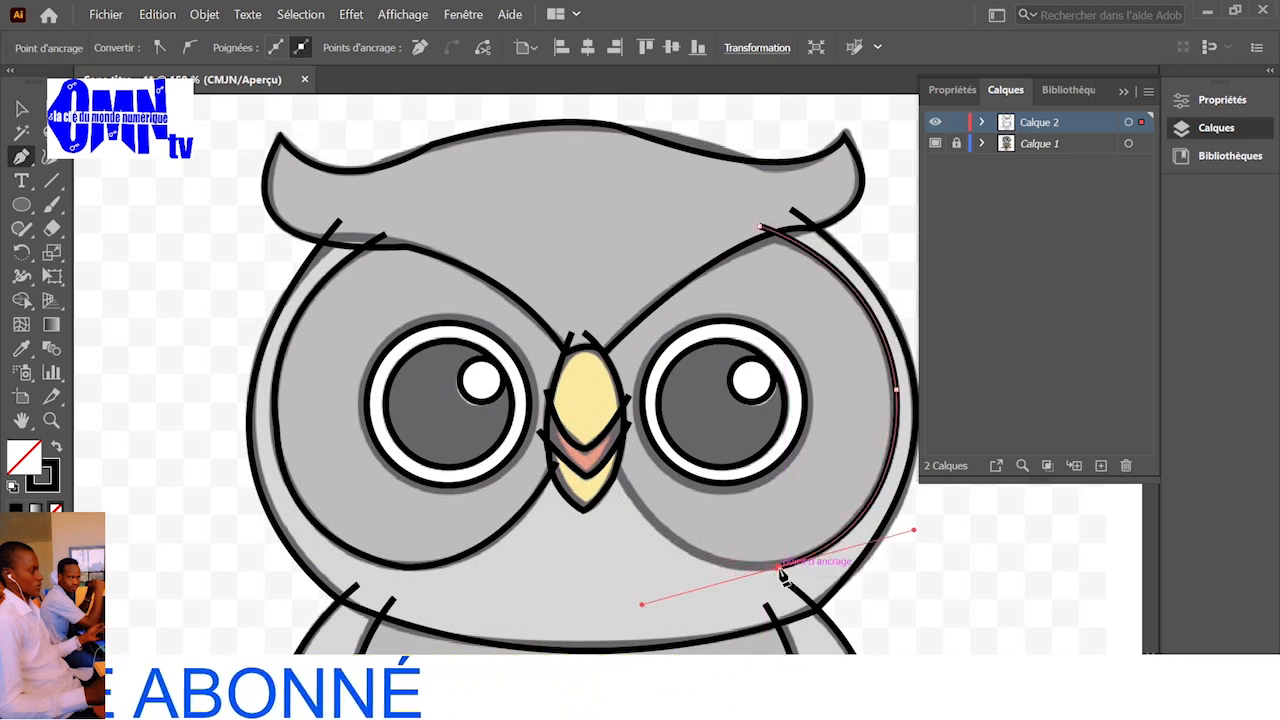
left_click_drag(778, 568, 534, 336)
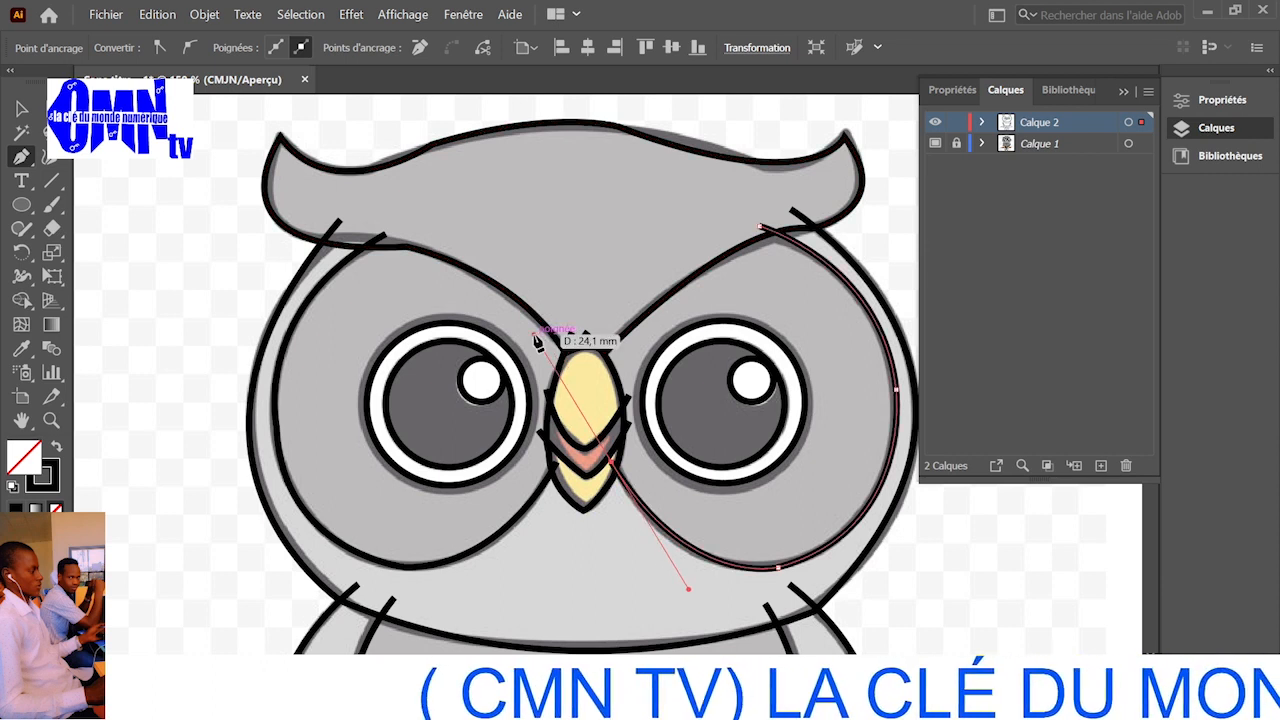
key("v")
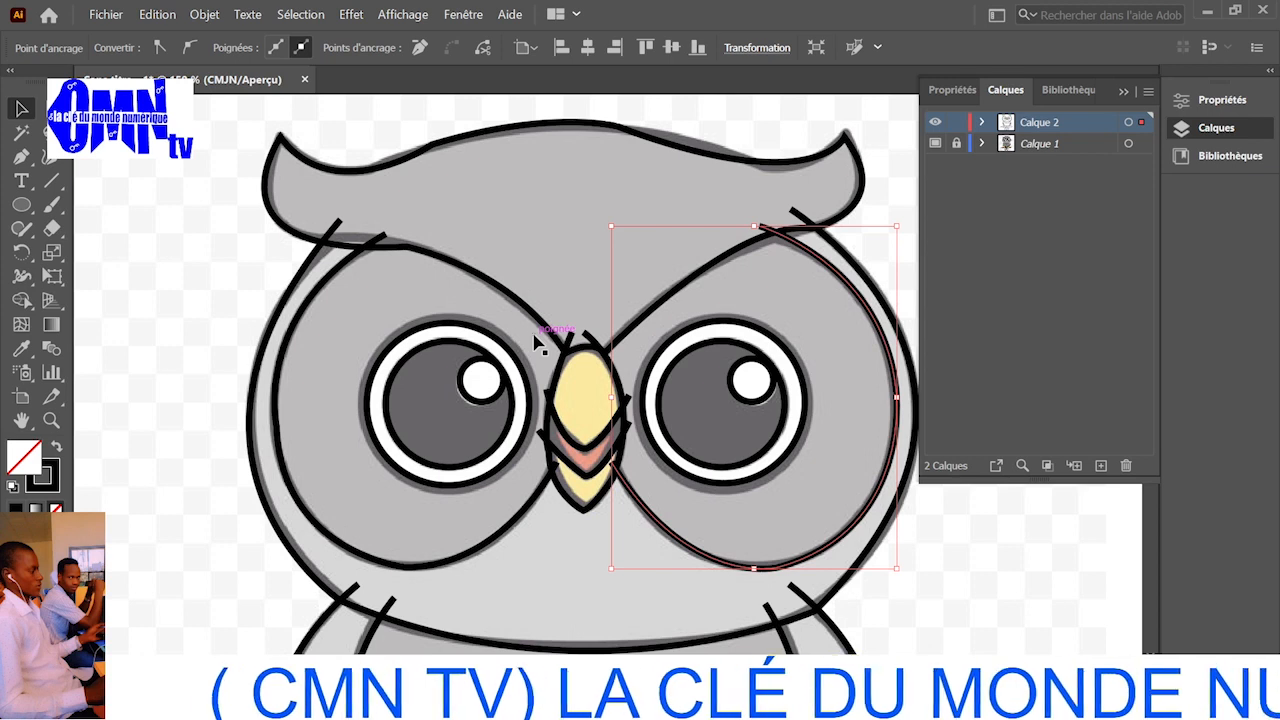
key("p")
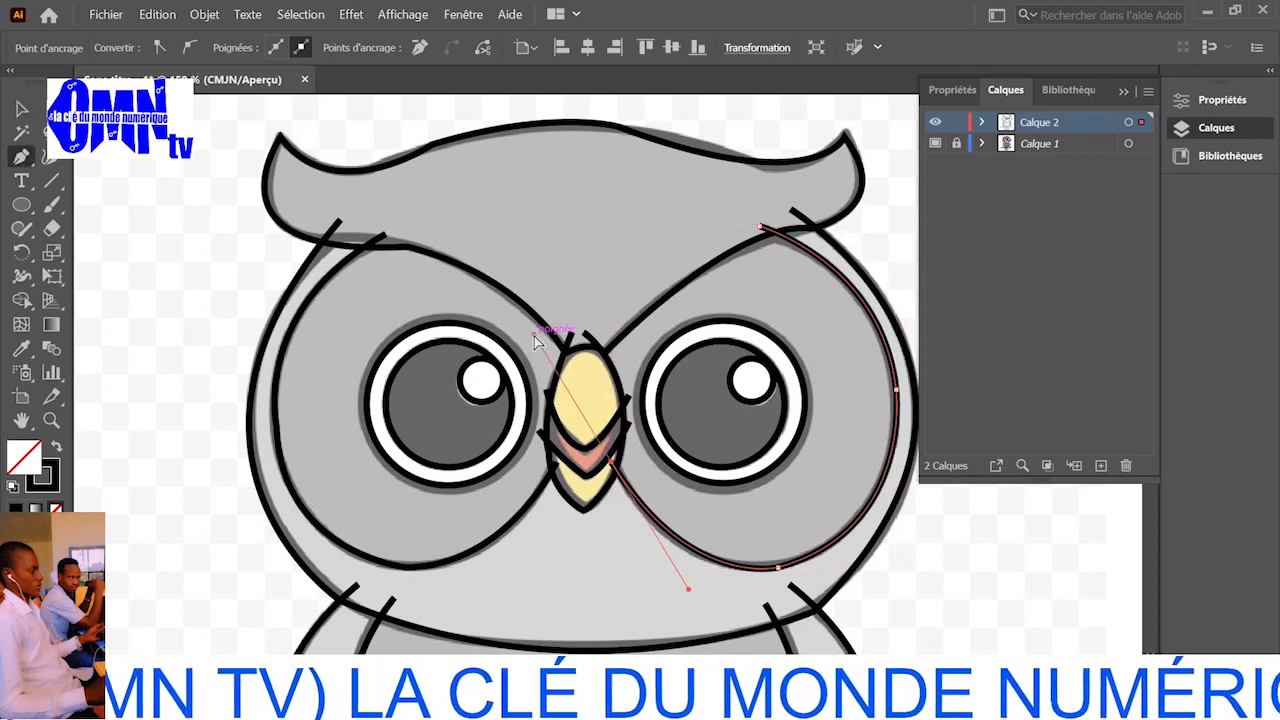
- Trace the outer toe of the left foot on the branch with the Pen tool as an open curved path ending inside the neighbouring toe
key("ctrl+minus")
key("ctrl+minus")
key("ctrl+minus")
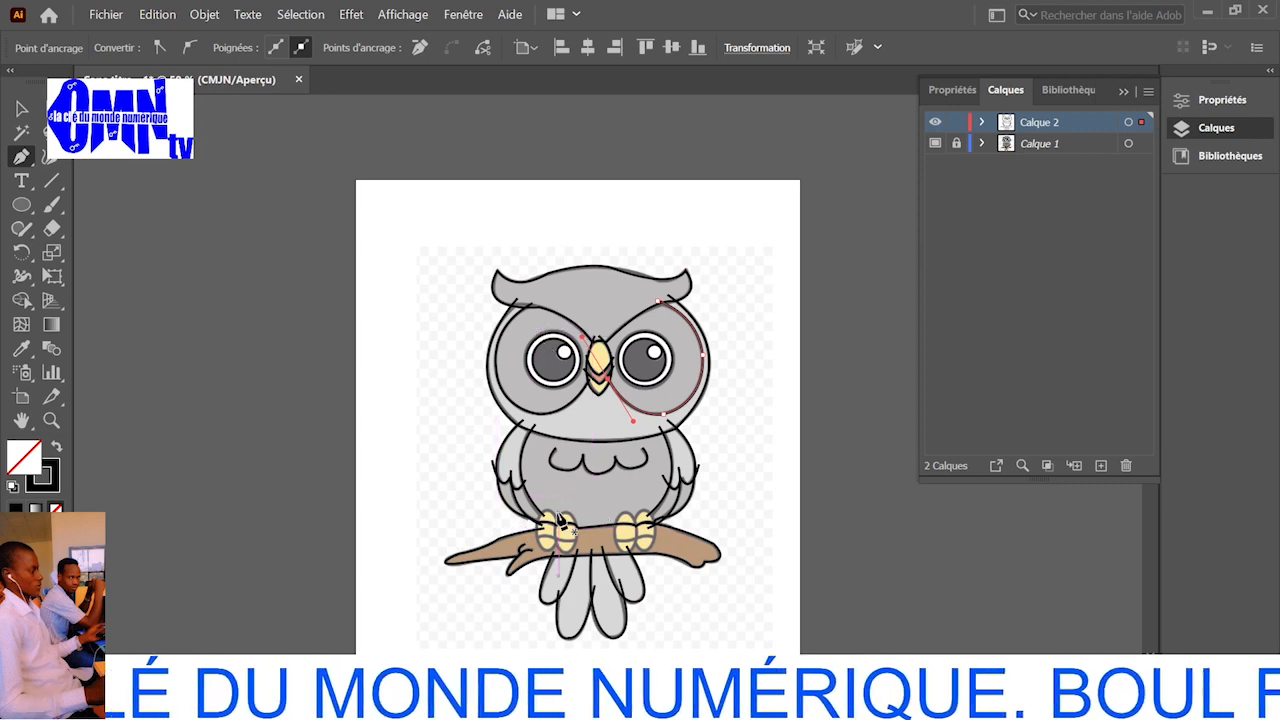
key("ctrl+plus")
key("ctrl+plus")
key("ctrl+plus")
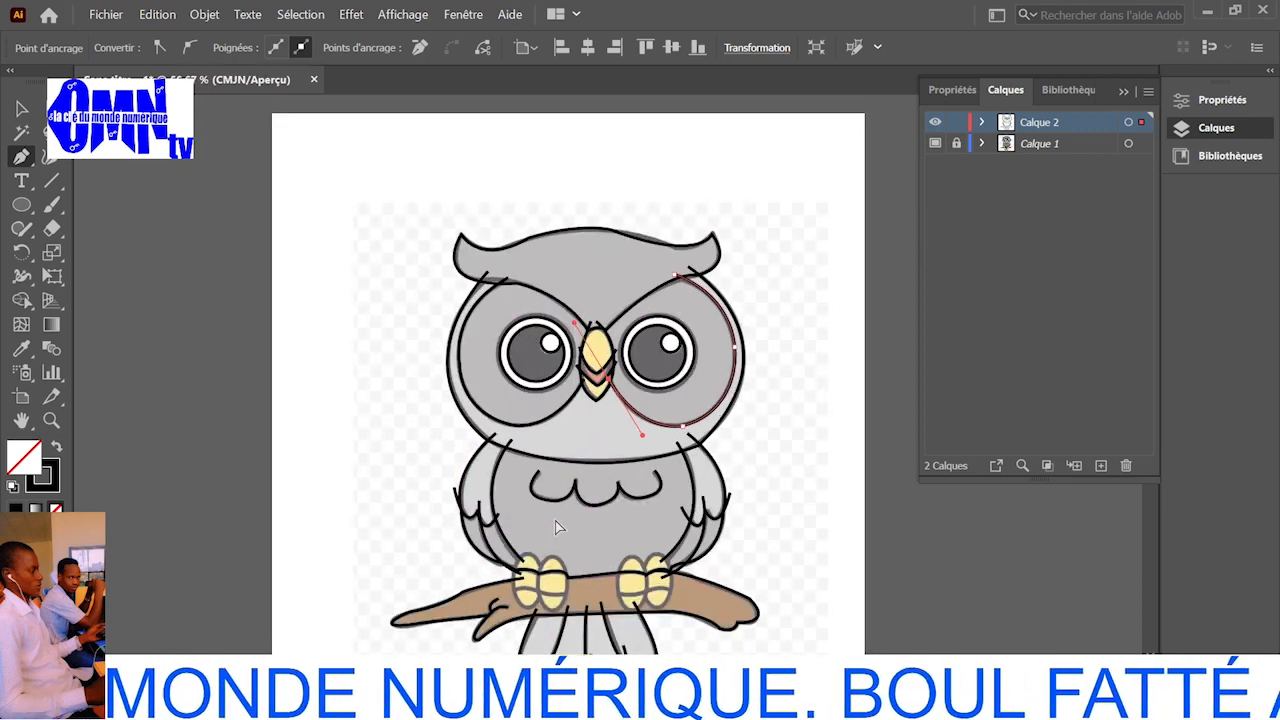
scroll(557, 527, "down", 4)
scroll(557, 527, "down", 3)
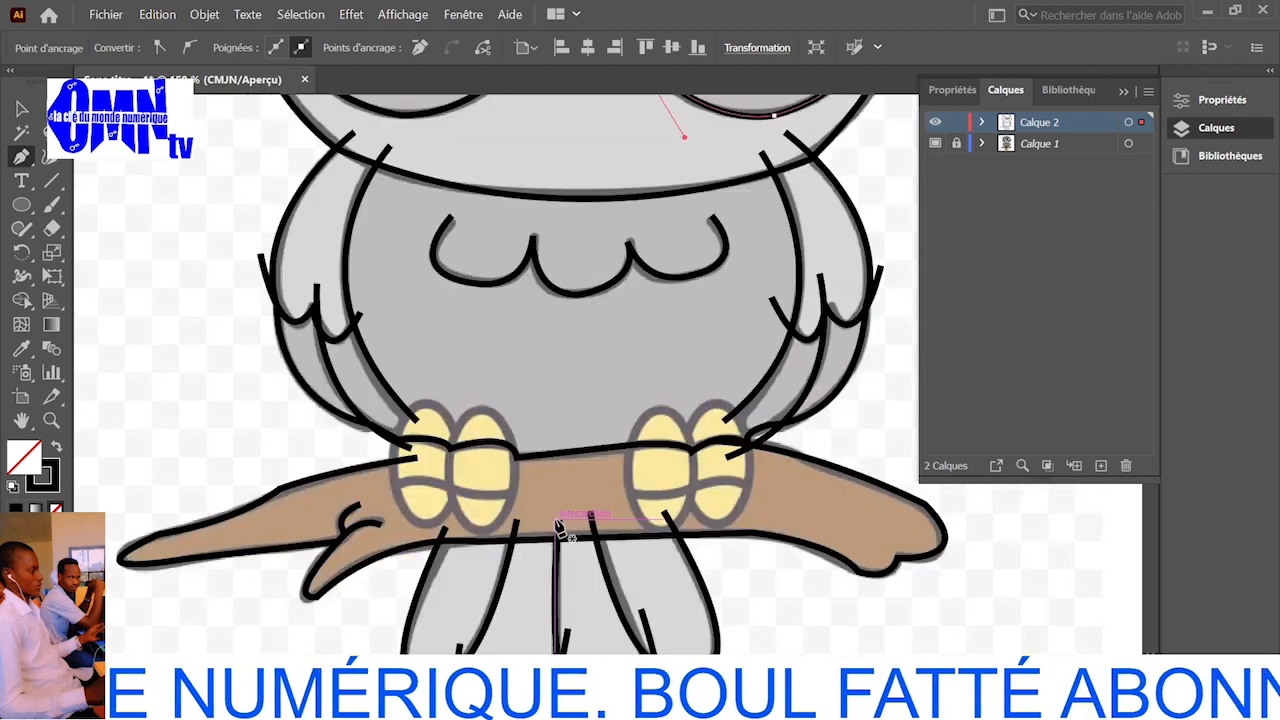
left_click(455, 437)
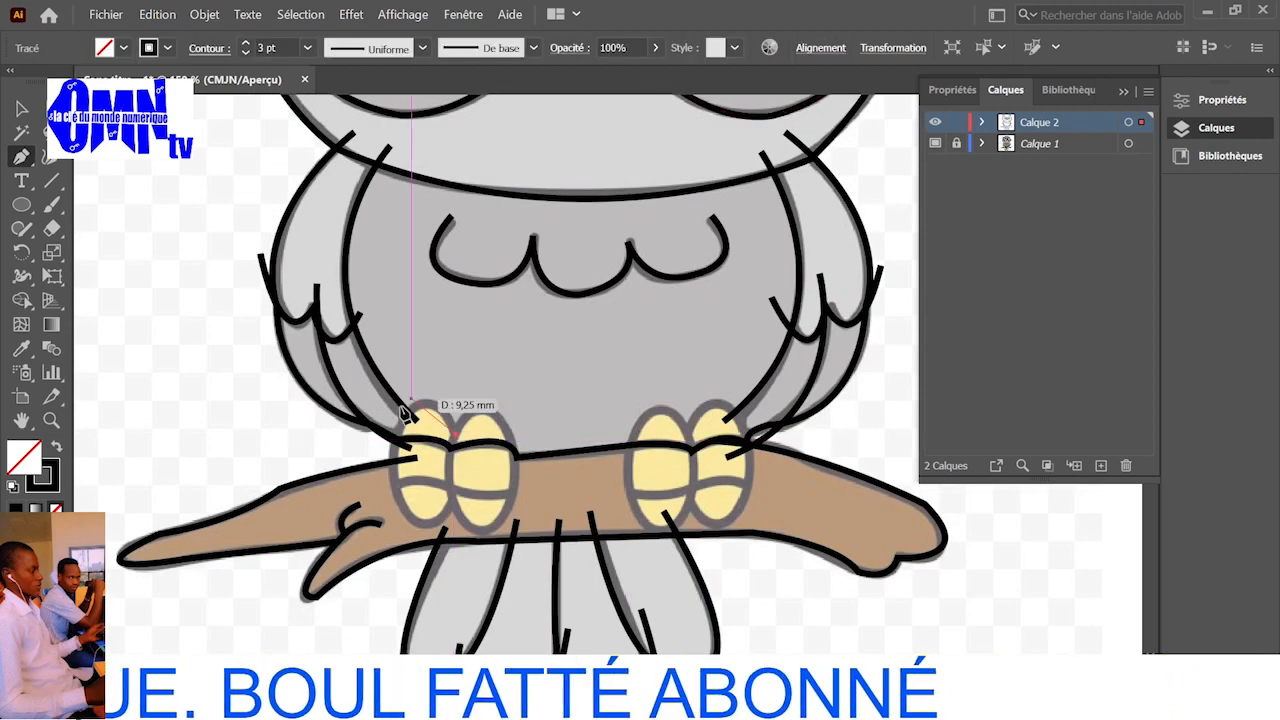
left_click_drag(391, 449, 355, 545)
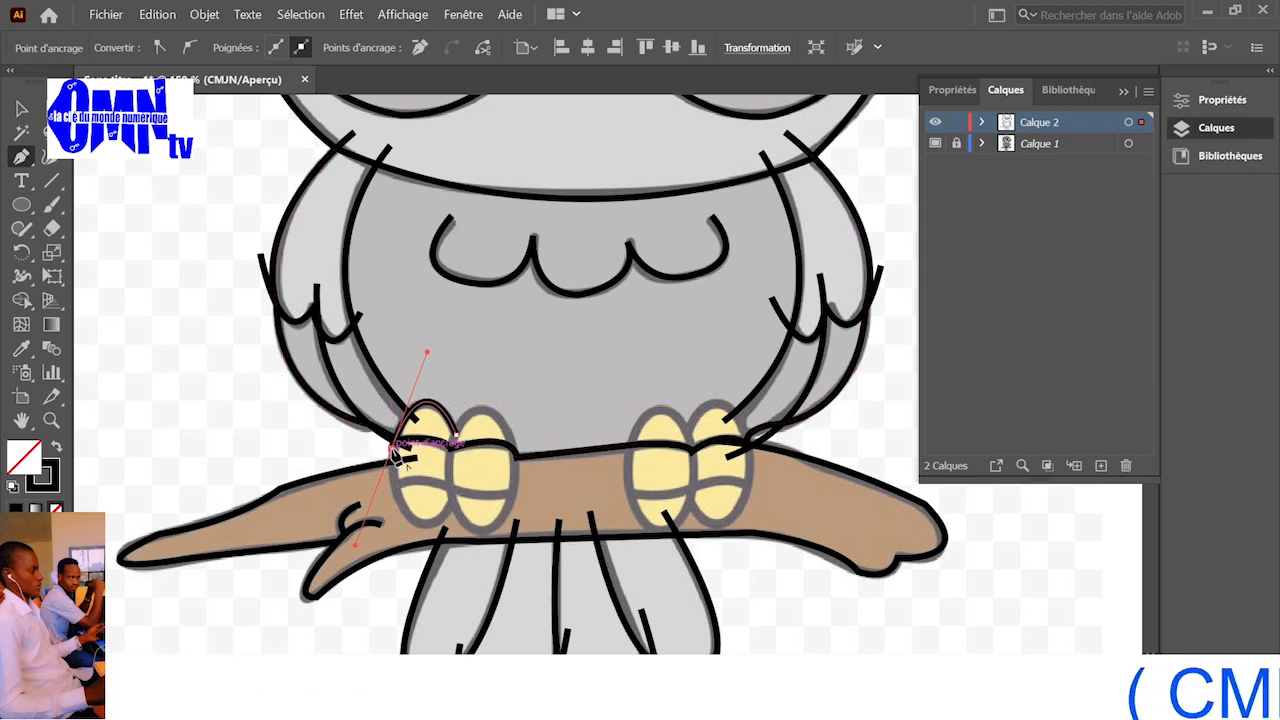
mouse_move(423, 523)
left_mouse_down()
mouse_move(447, 528)
mouse_move(425, 533)
left_mouse_up()
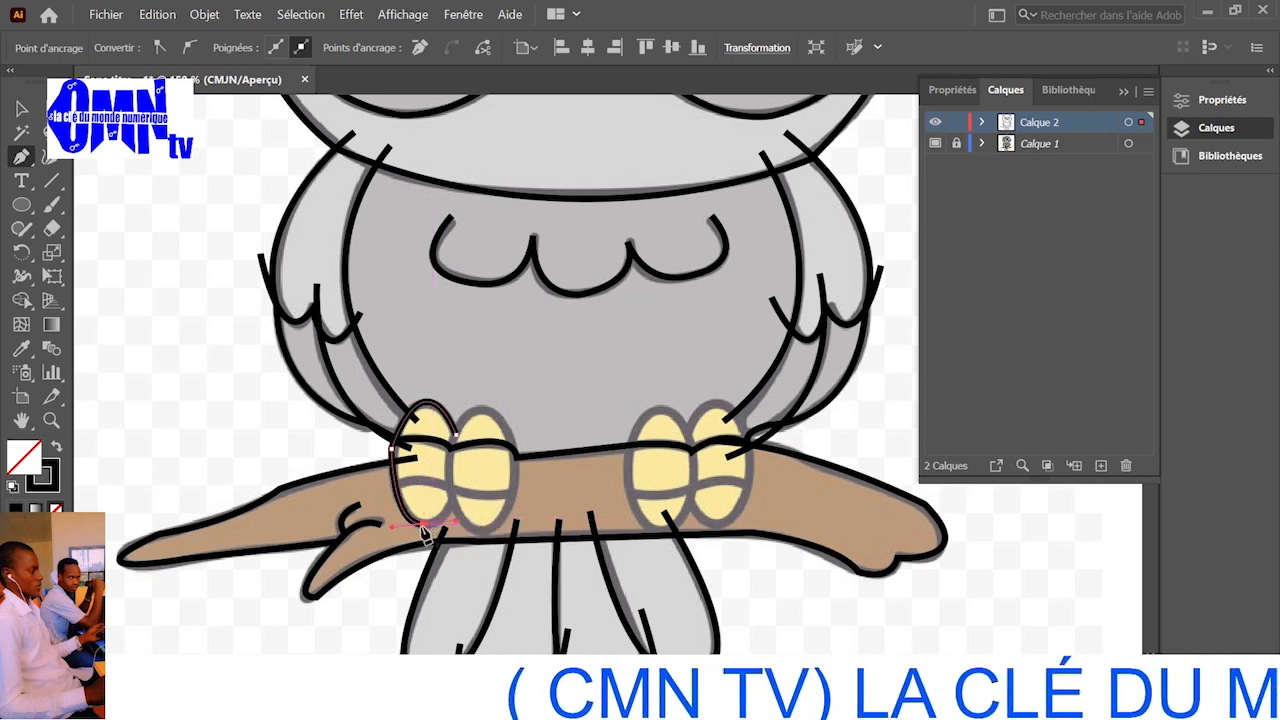
mouse_move(425, 530)
left_mouse_down()
mouse_move(469, 489)
mouse_move(480, 451)
mouse_move(470, 487)
left_mouse_up()
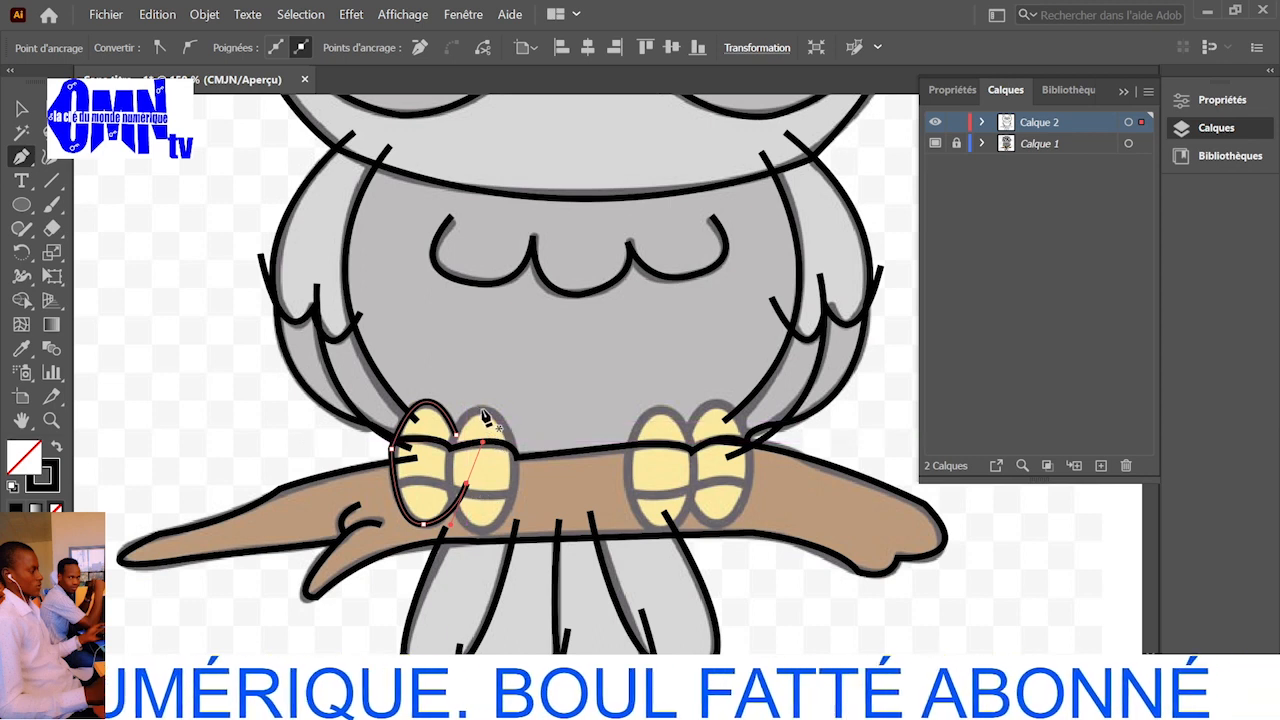
- Trace the inner toe of the left foot as a closed oval path, starting and ending at the top of the toe
left_click_drag(482, 413, 455, 485)
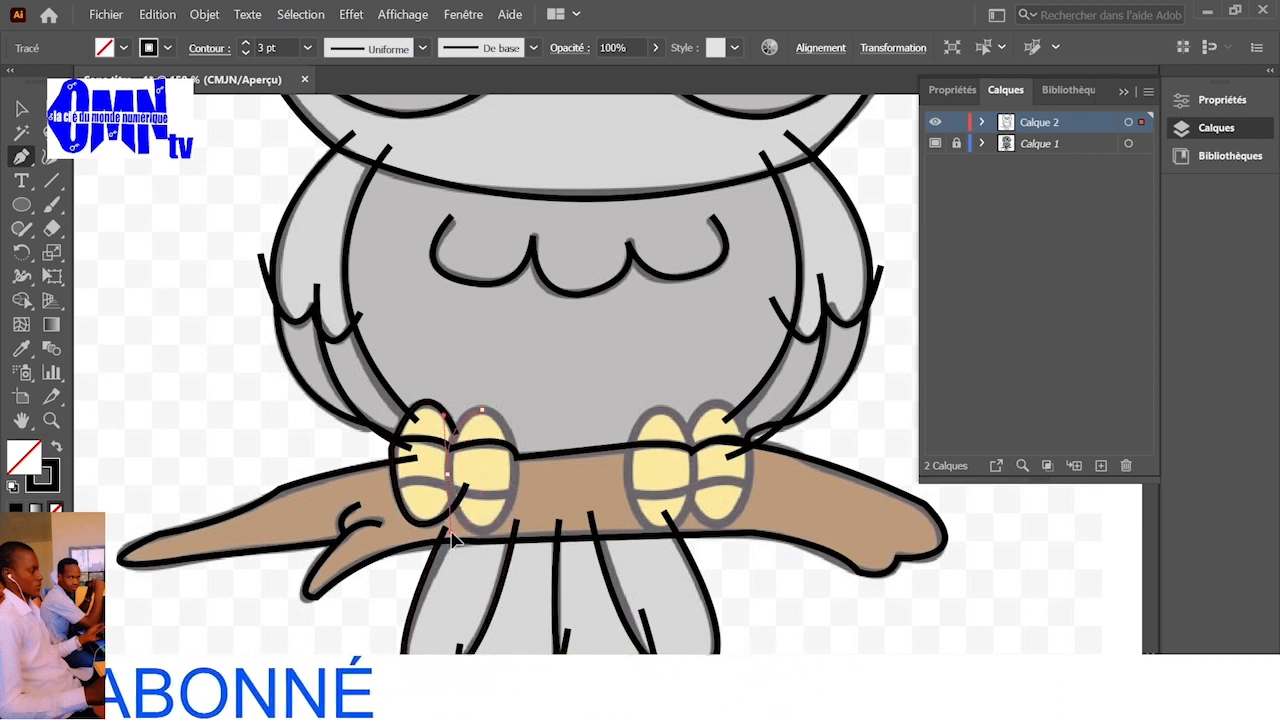
left_click_drag(453, 538, 482, 540)
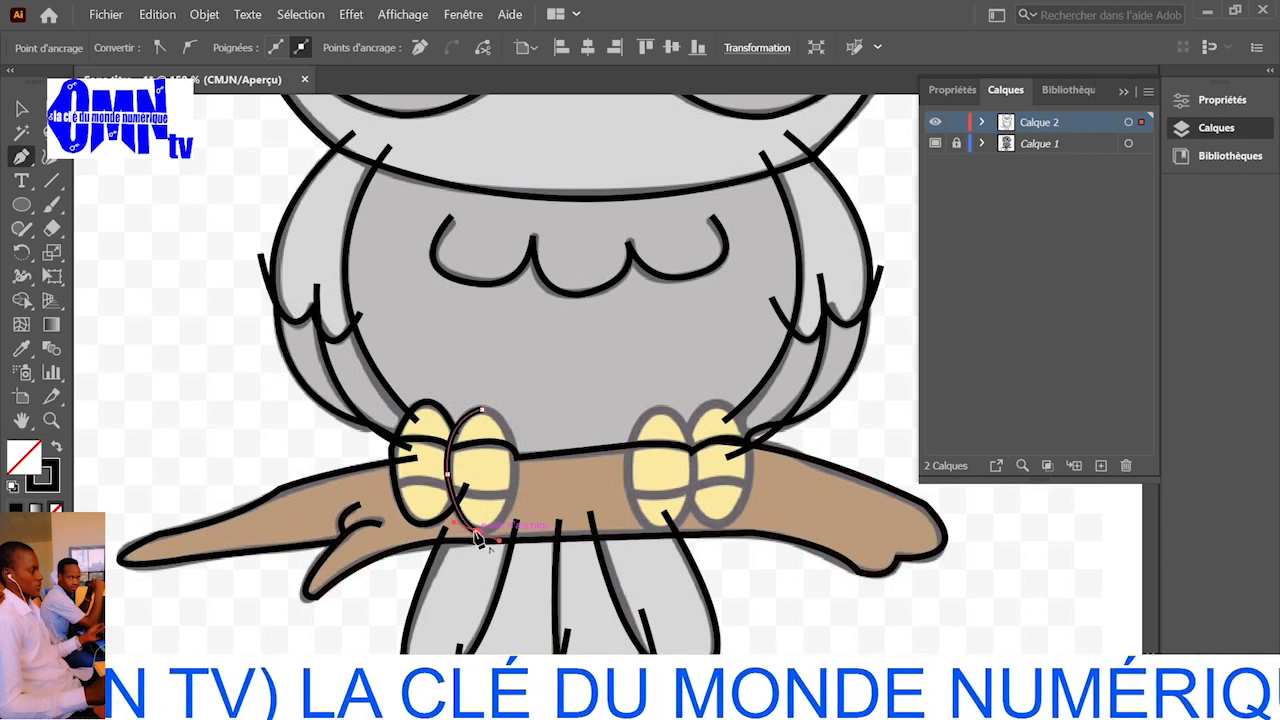
left_click_drag(482, 535, 541, 418)
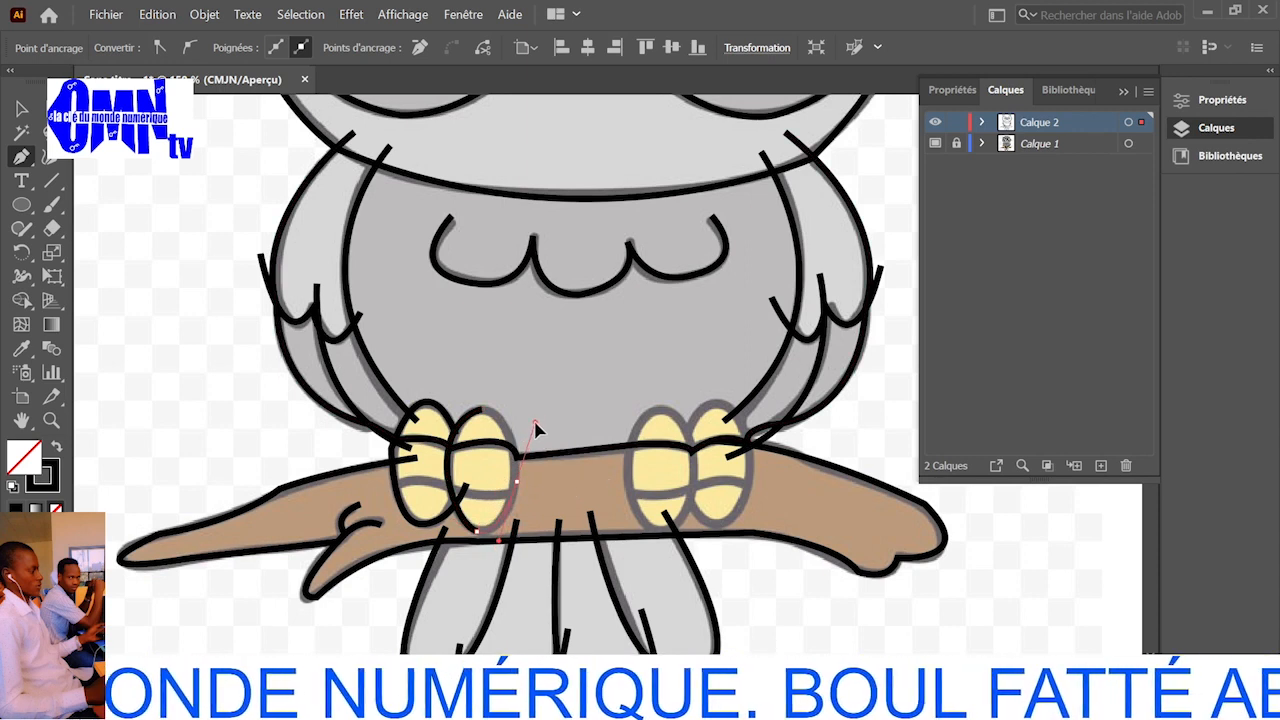
left_click_drag(529, 424, 530, 425)
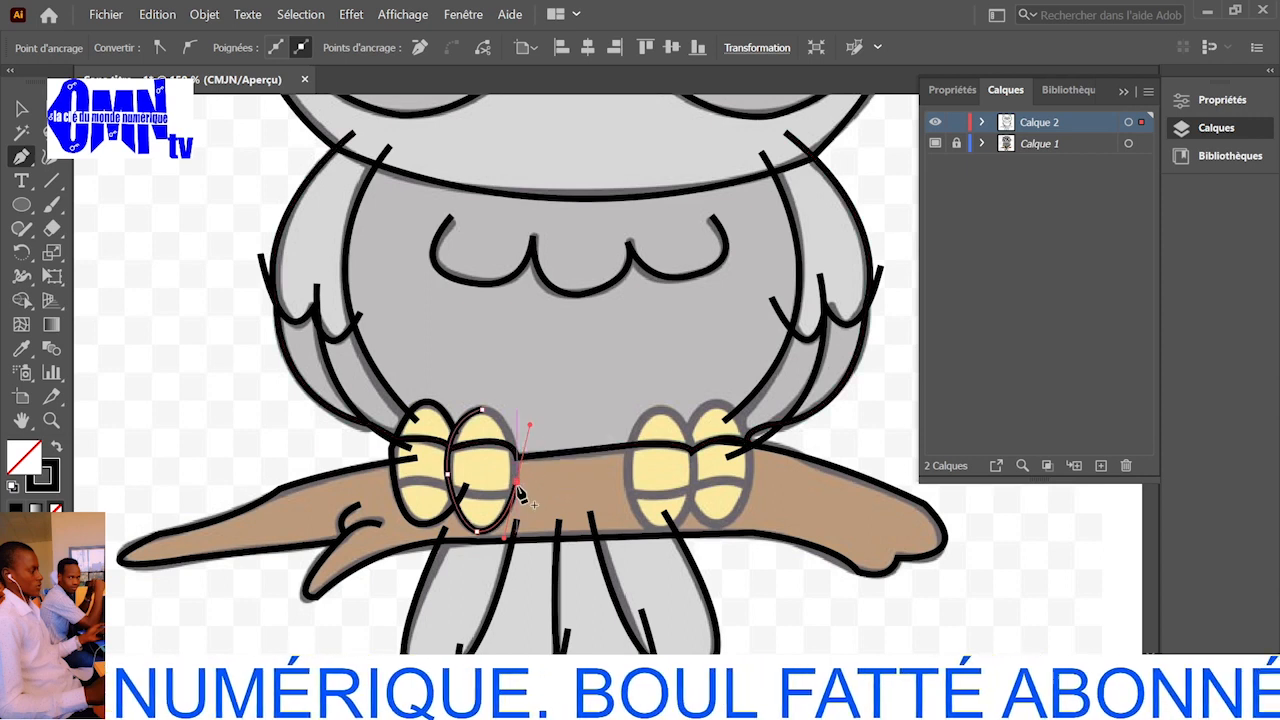
left_click_drag(519, 488, 454, 418)
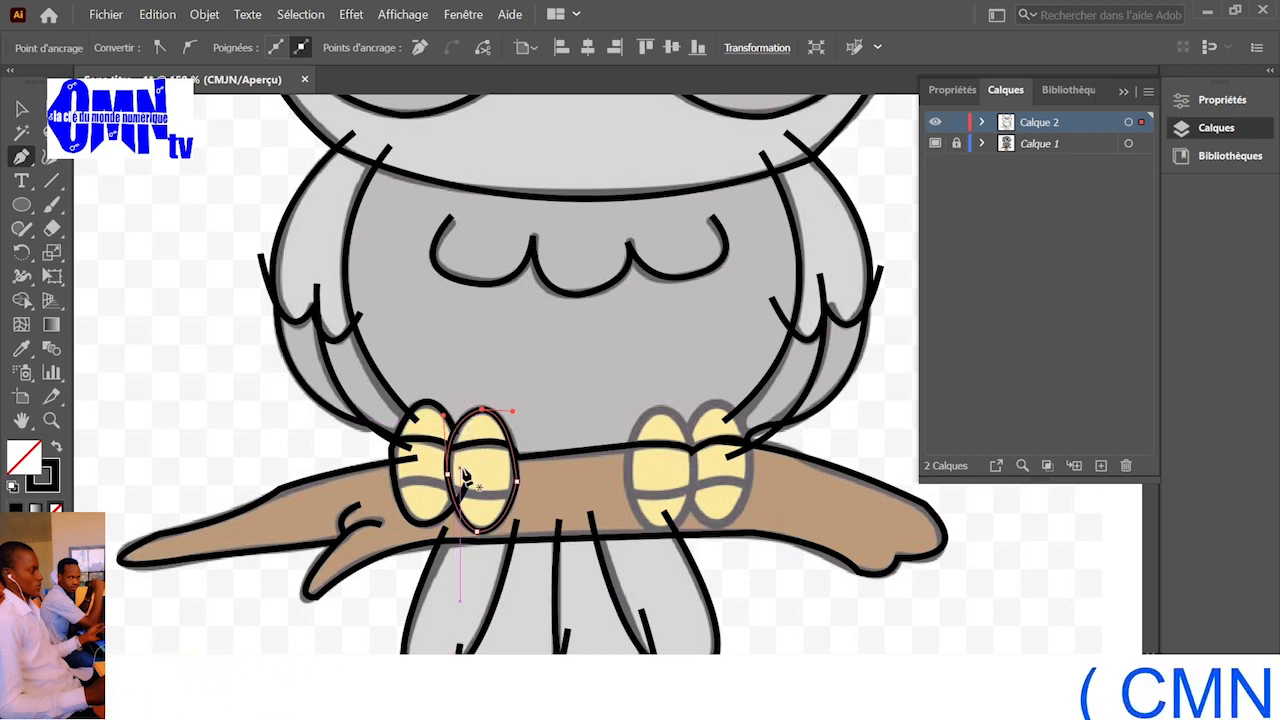
- Trace the lower crease across both toes of the left foot with the Pen tool as an open wavy path extending past both sides
left_click(384, 490)
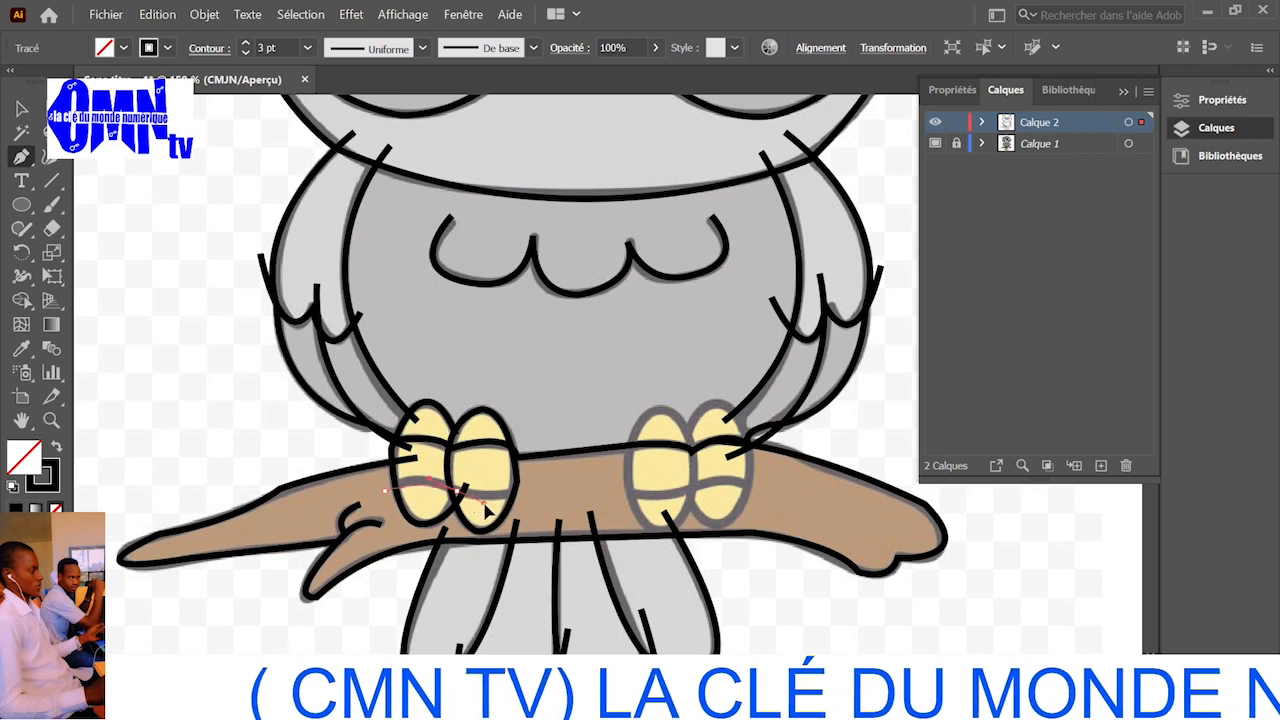
mouse_move(457, 491)
left_mouse_down()
mouse_move(470, 505)
mouse_move(462, 497)
left_mouse_up()
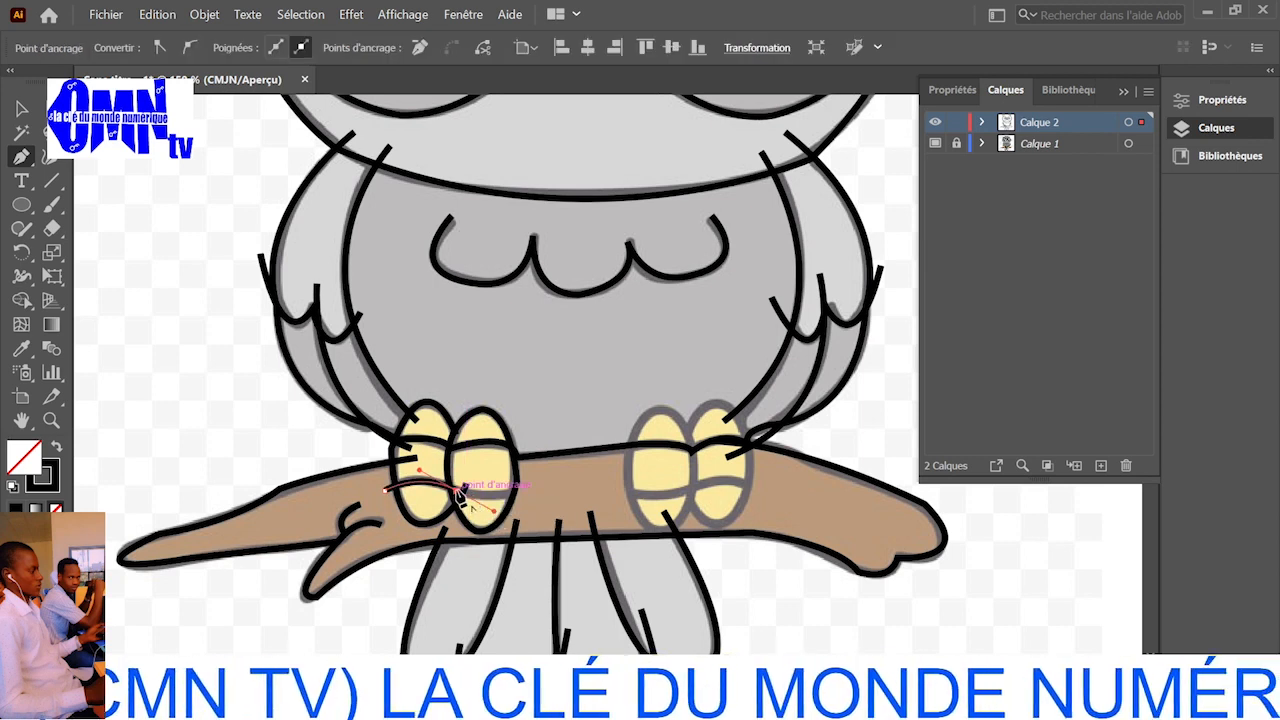
left_click(530, 492)
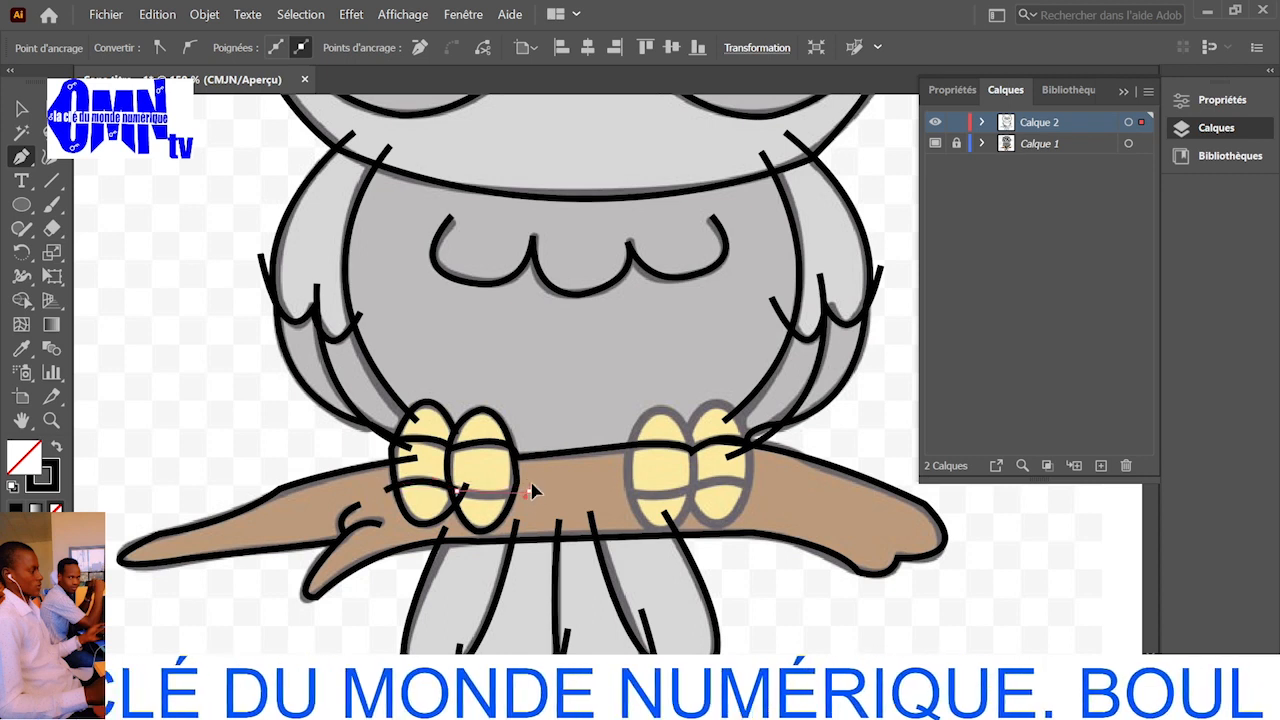
left_click_drag(540, 484, 537, 481)
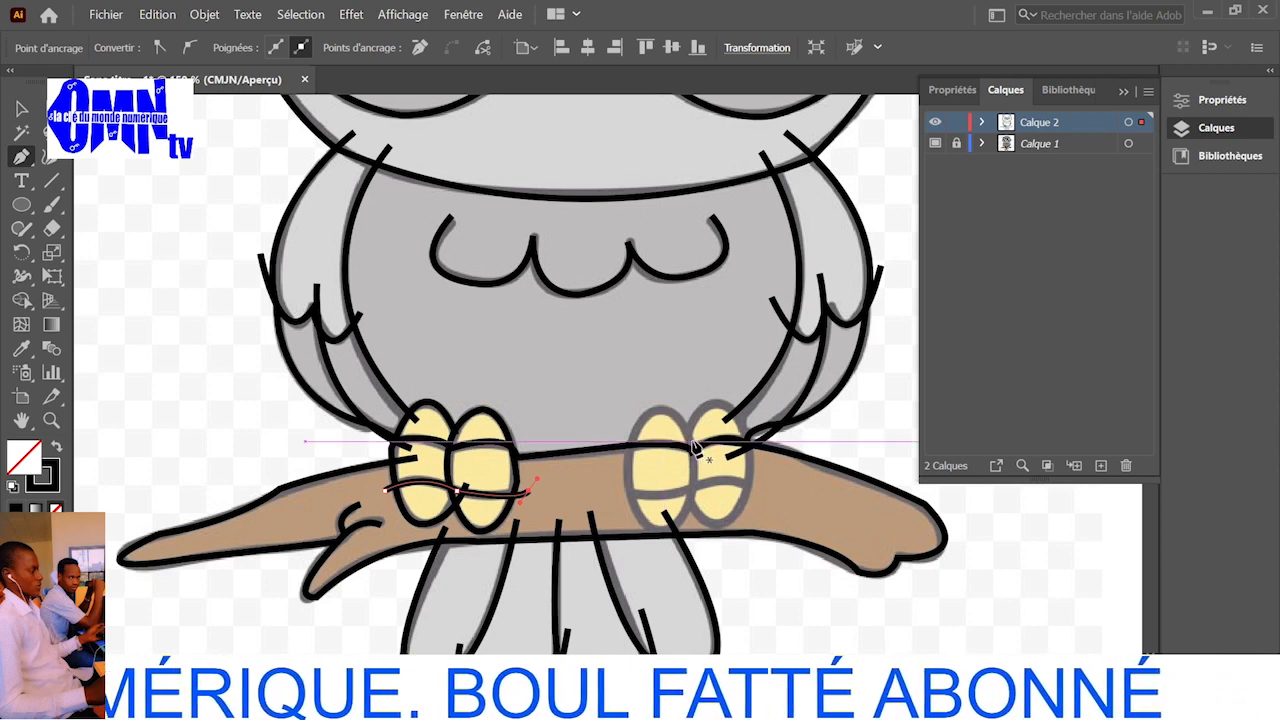
- Trace the inner toe of the right foot with the Pen tool as a closed oval path, starting and ending where the toes meet
left_click_drag(690, 447, 593, 490)
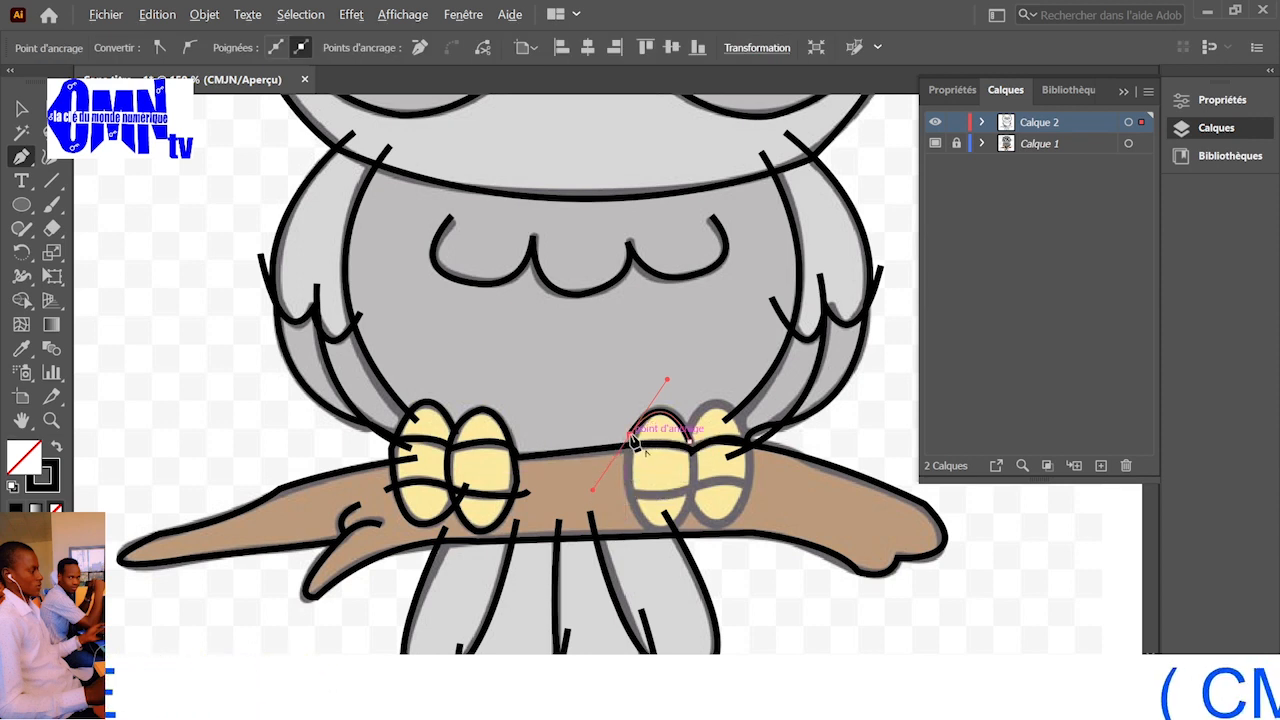
left_click(637, 515)
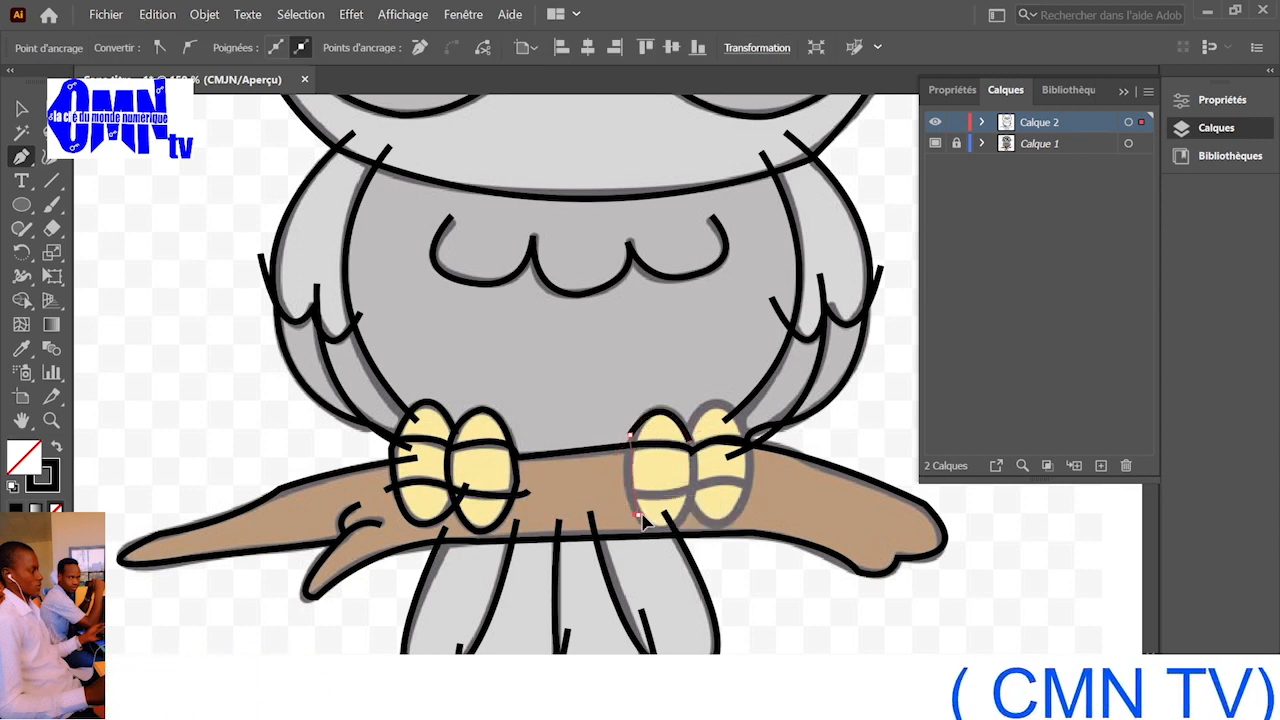
left_click_drag(657, 519, 657, 519)
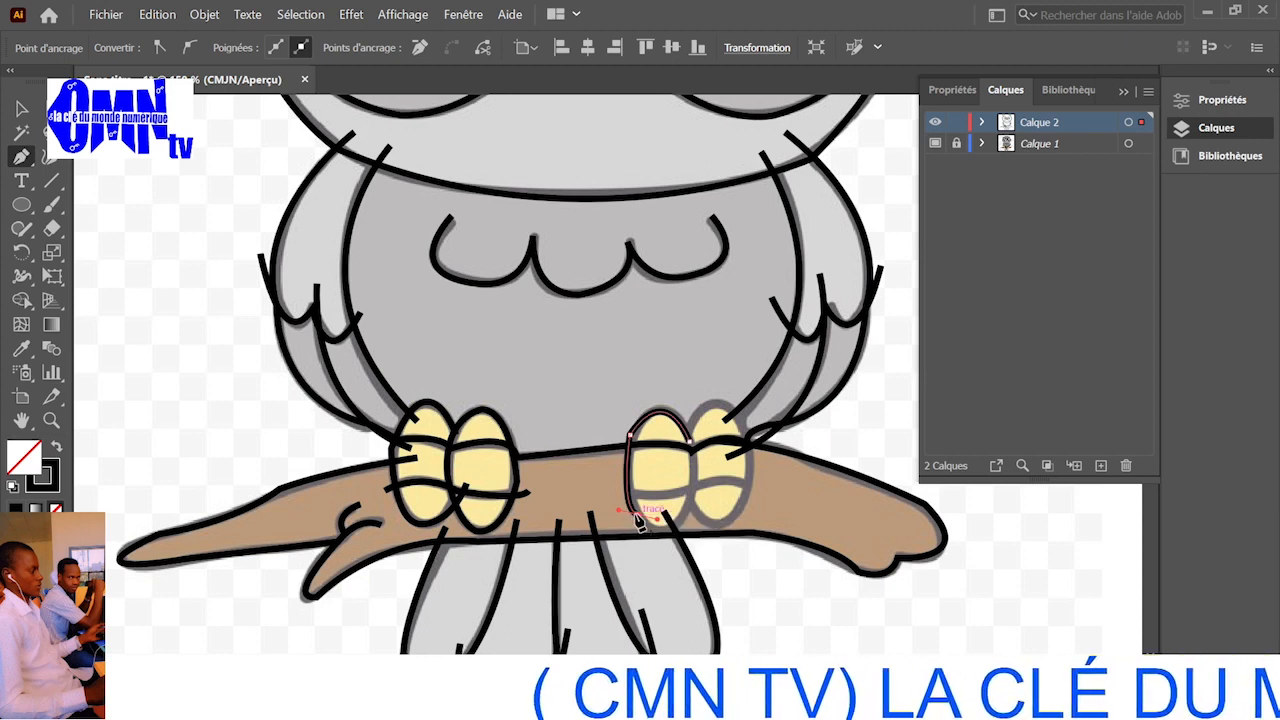
left_click_drag(637, 515, 692, 510)
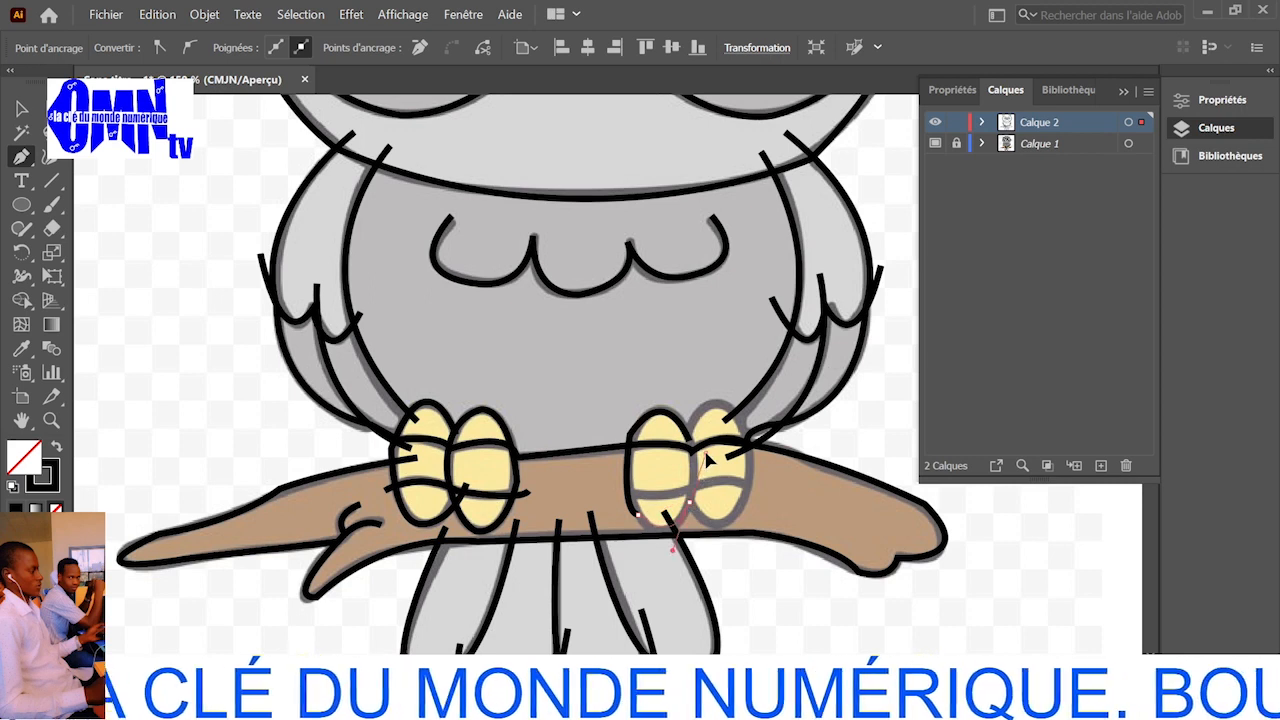
left_click_drag(706, 450, 706, 450)
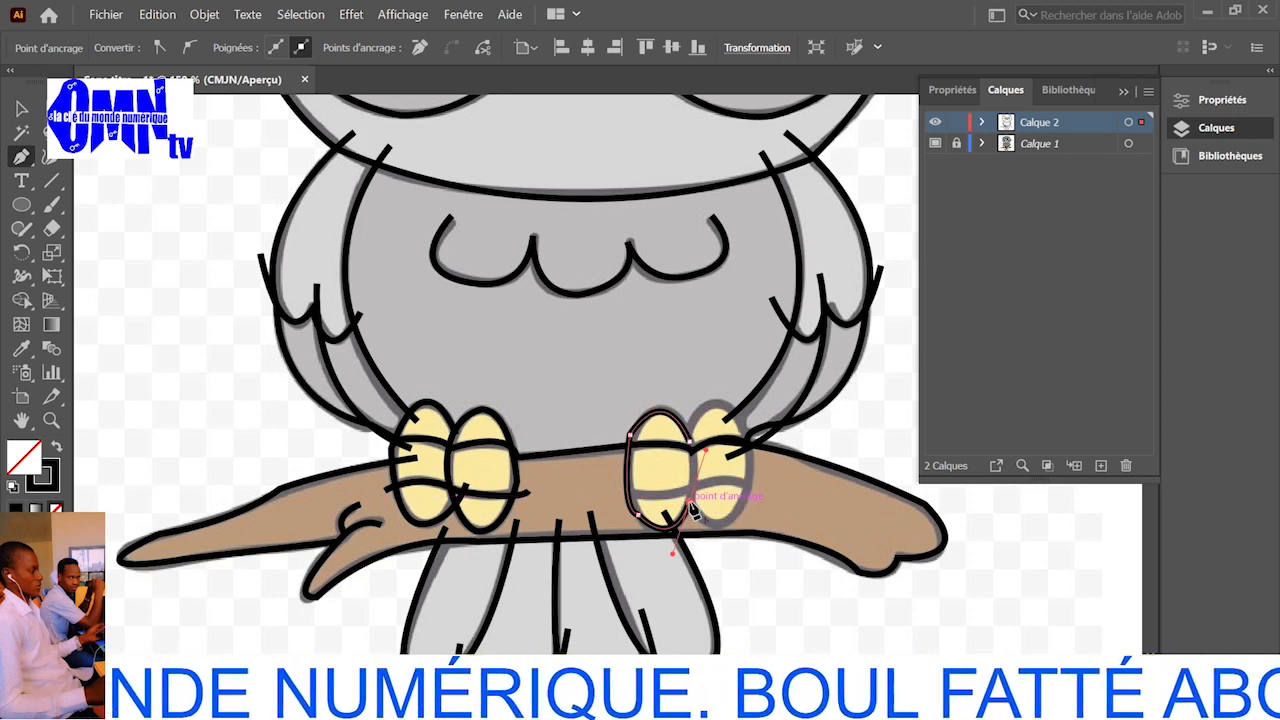
left_click_drag(693, 510, 690, 413)
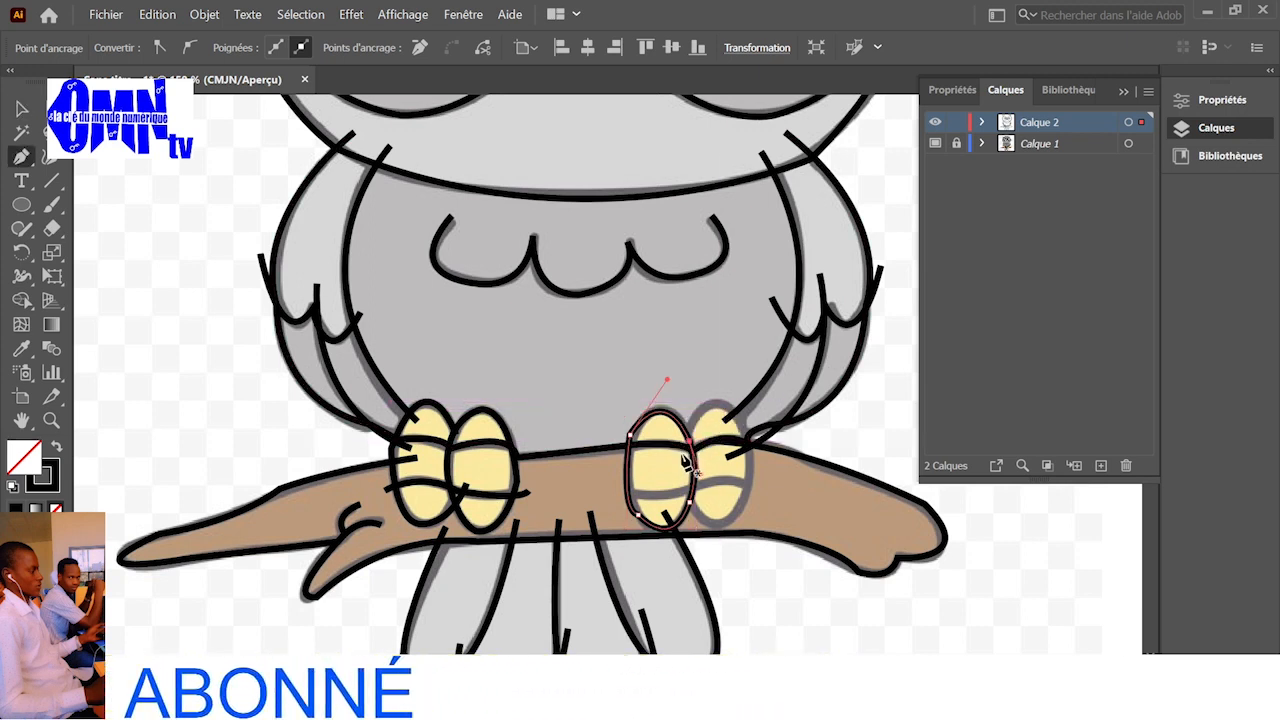
- Trace the outer toe of the right foot as an open curved path starting and ending inside the neighbouring toe
left_click(680, 455)
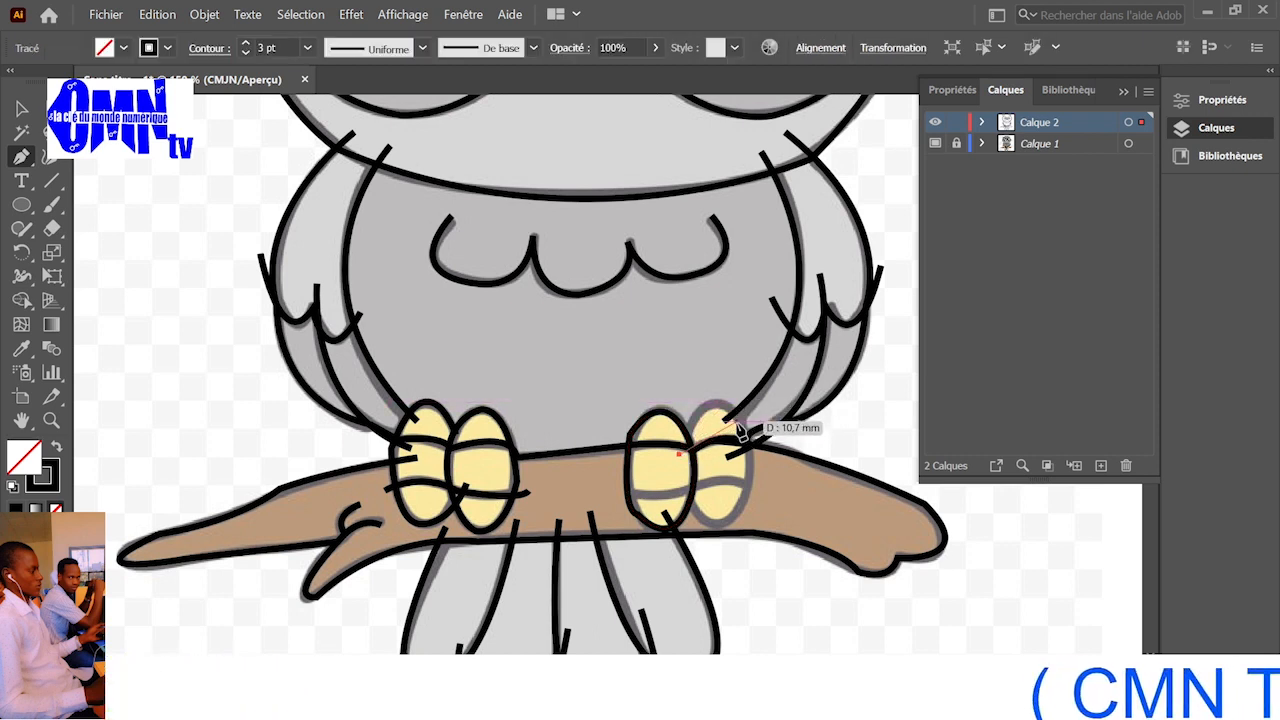
left_click_drag(742, 426, 775, 480)
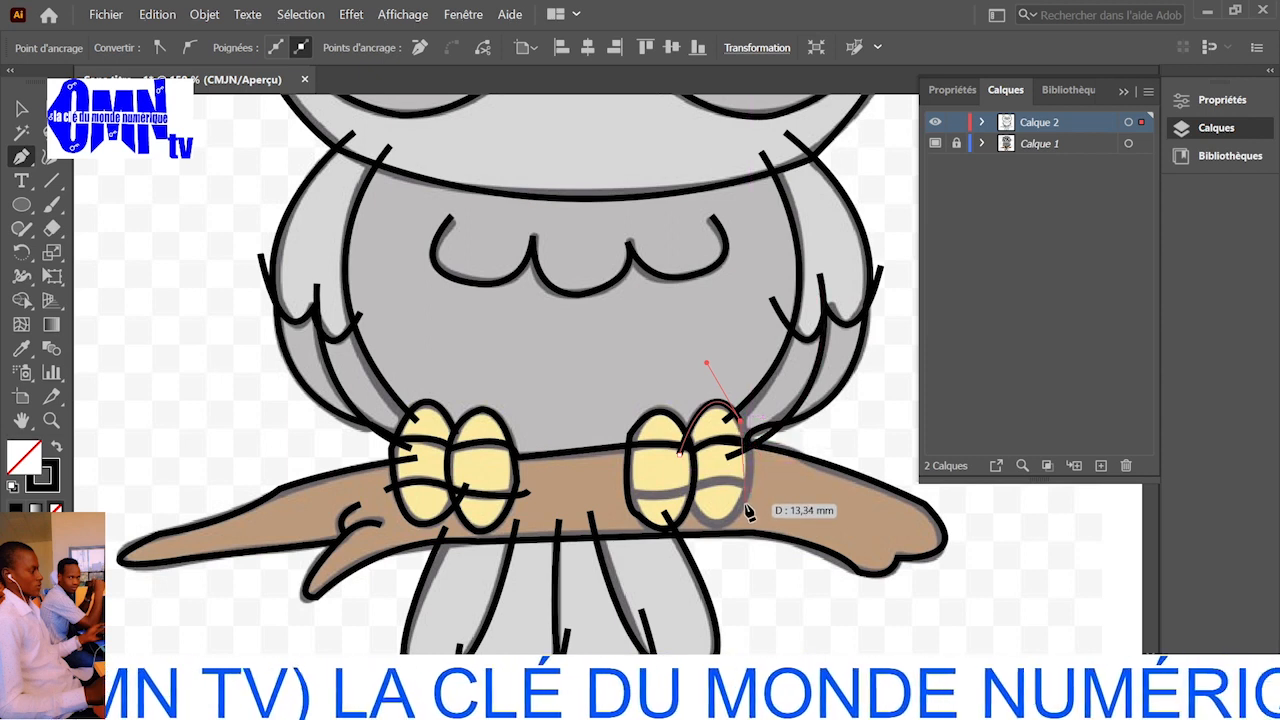
left_click_drag(745, 506, 737, 540)
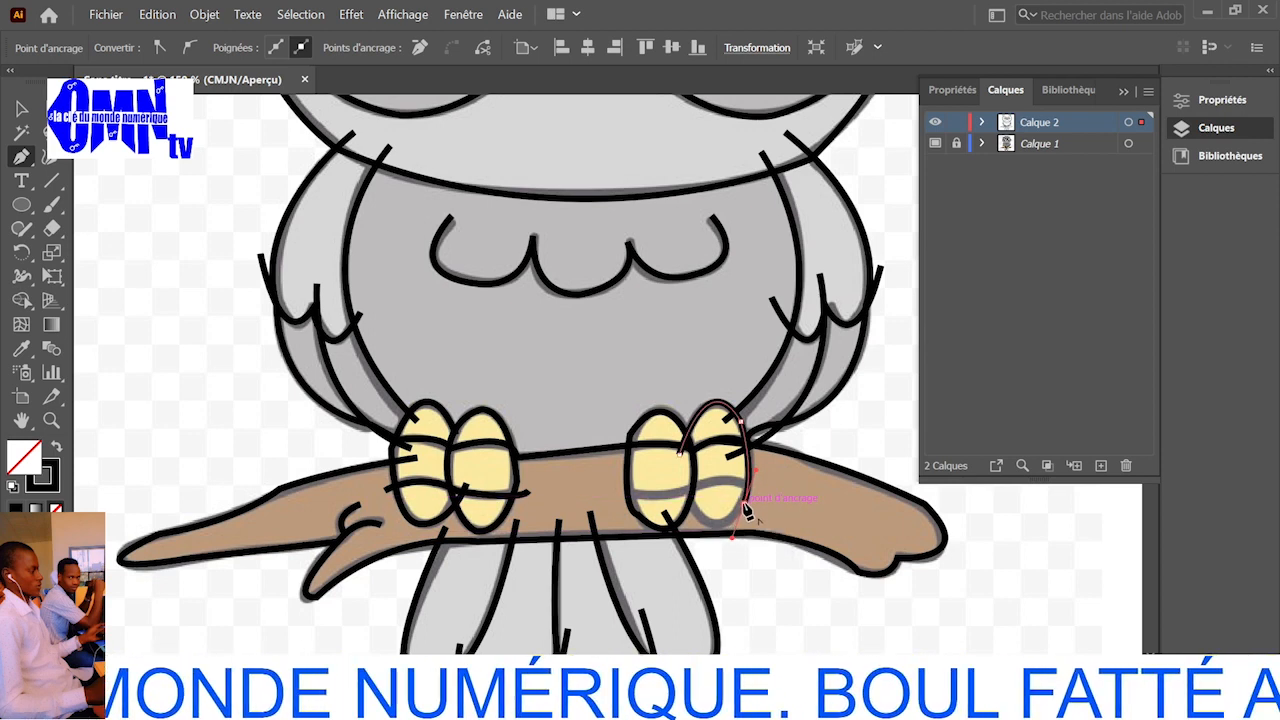
left_click_drag(745, 510, 668, 506)
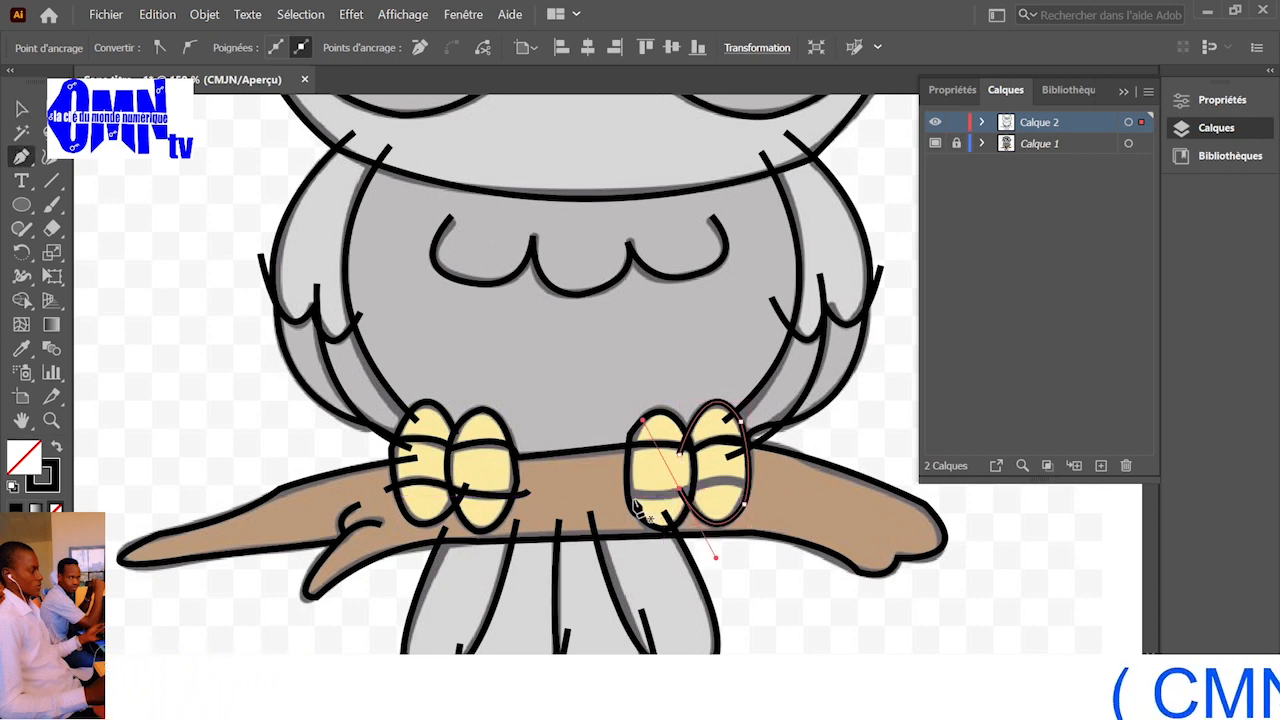
- Trace the lower crease across both toes of the right foot as an open wavy path extending past both sides
left_click(617, 492)
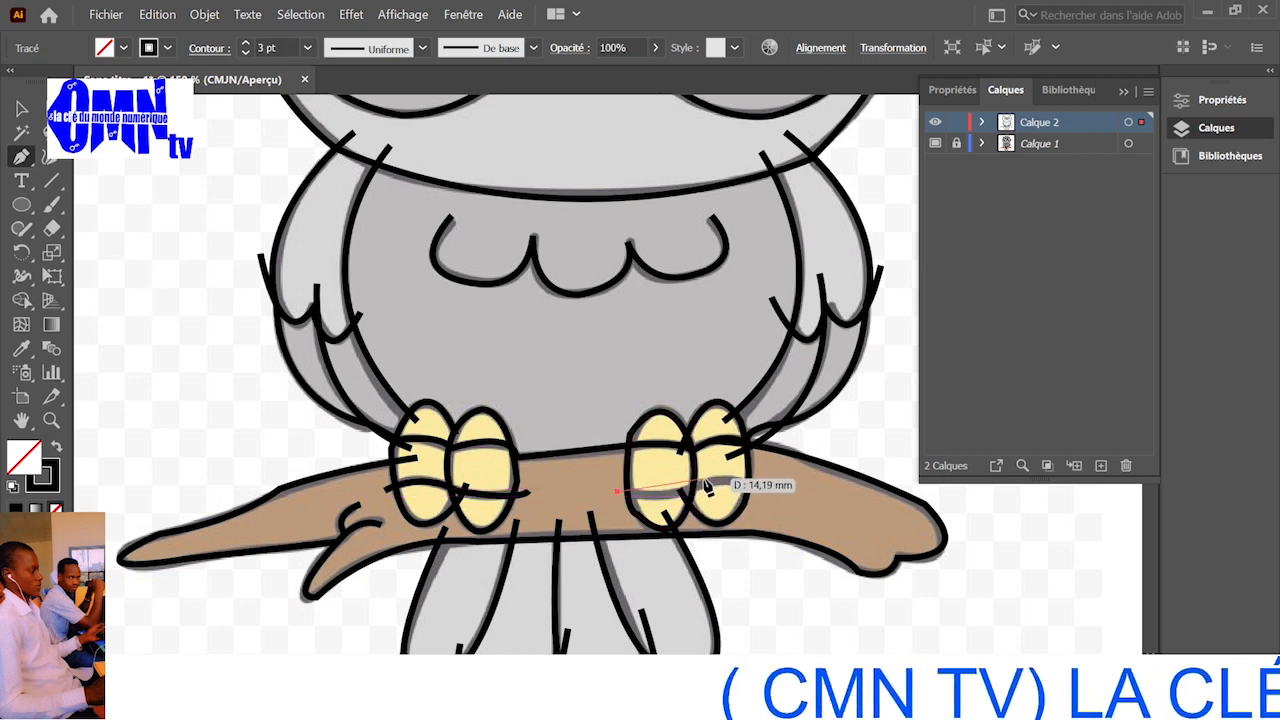
left_click_drag(705, 486, 735, 475)
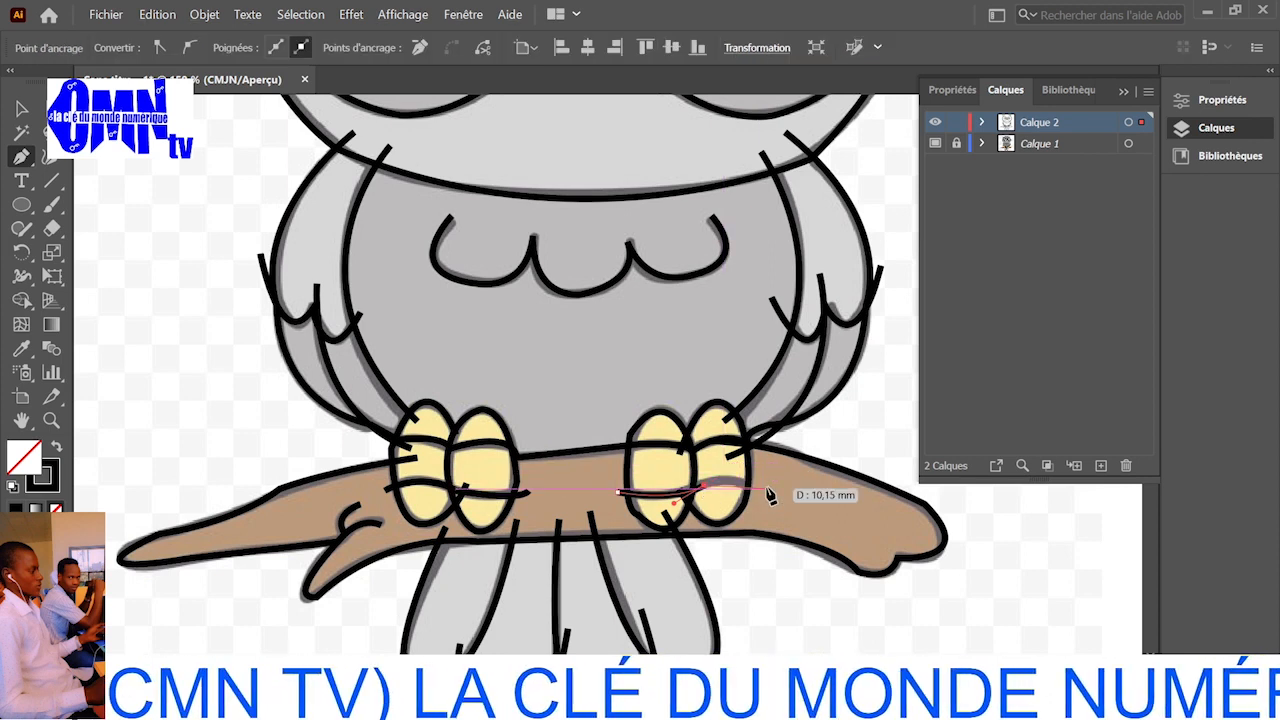
left_click_drag(765, 486, 810, 503)
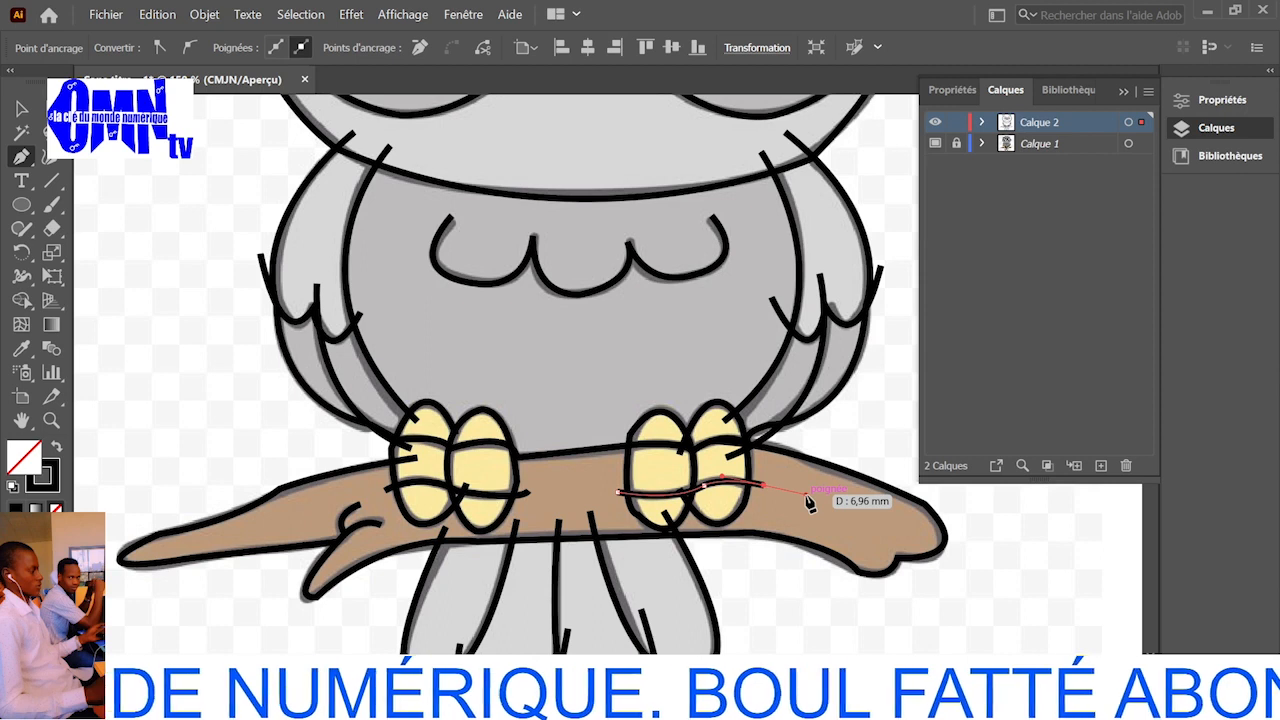
left_click_drag(810, 503, 809, 502)
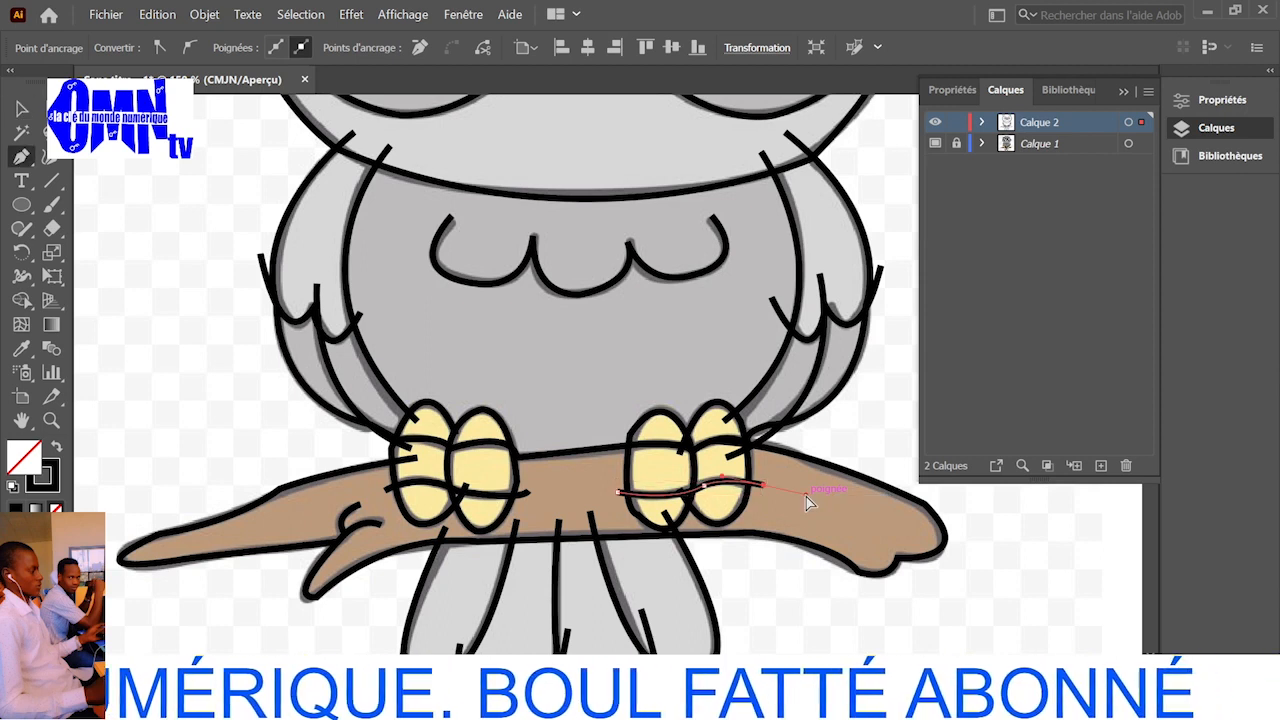
- Select all the traced owl paths and activate the Shape Builder tool
key("ctrl+minus")
key("ctrl+minus")
key("ctrl+minus")
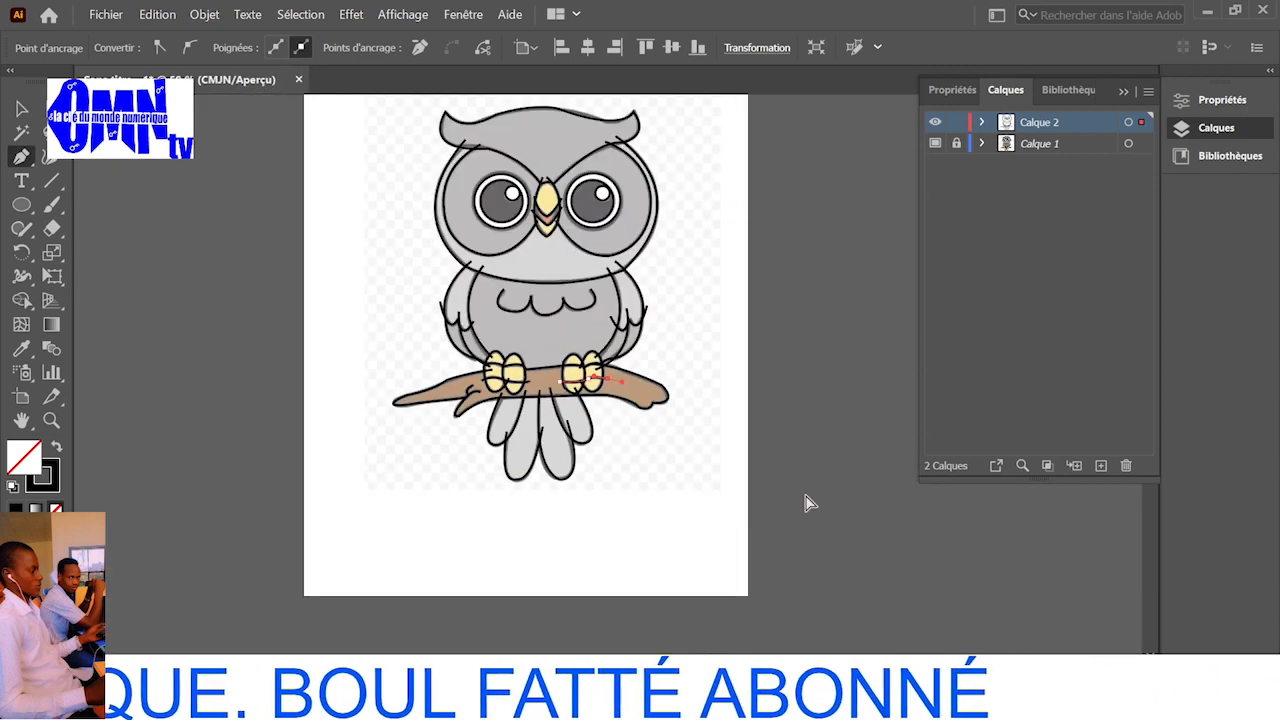
left_click(21, 108)
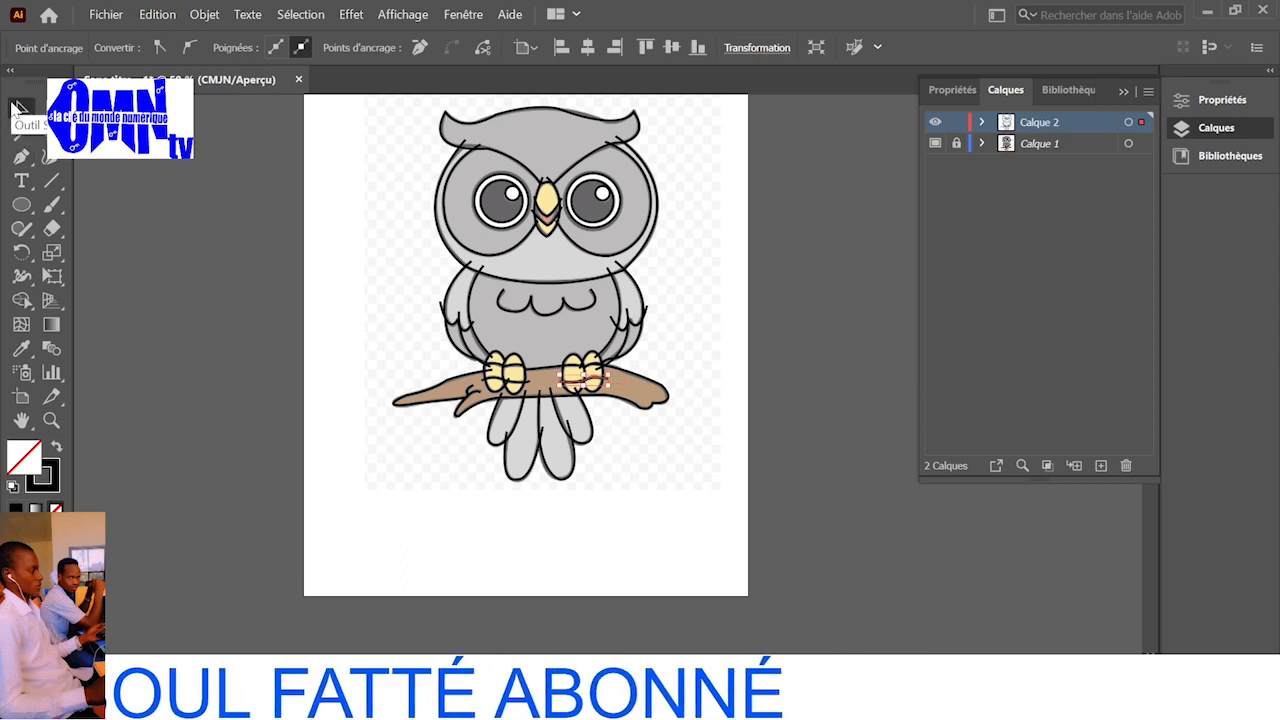
scroll(530, 152, "up", 1)
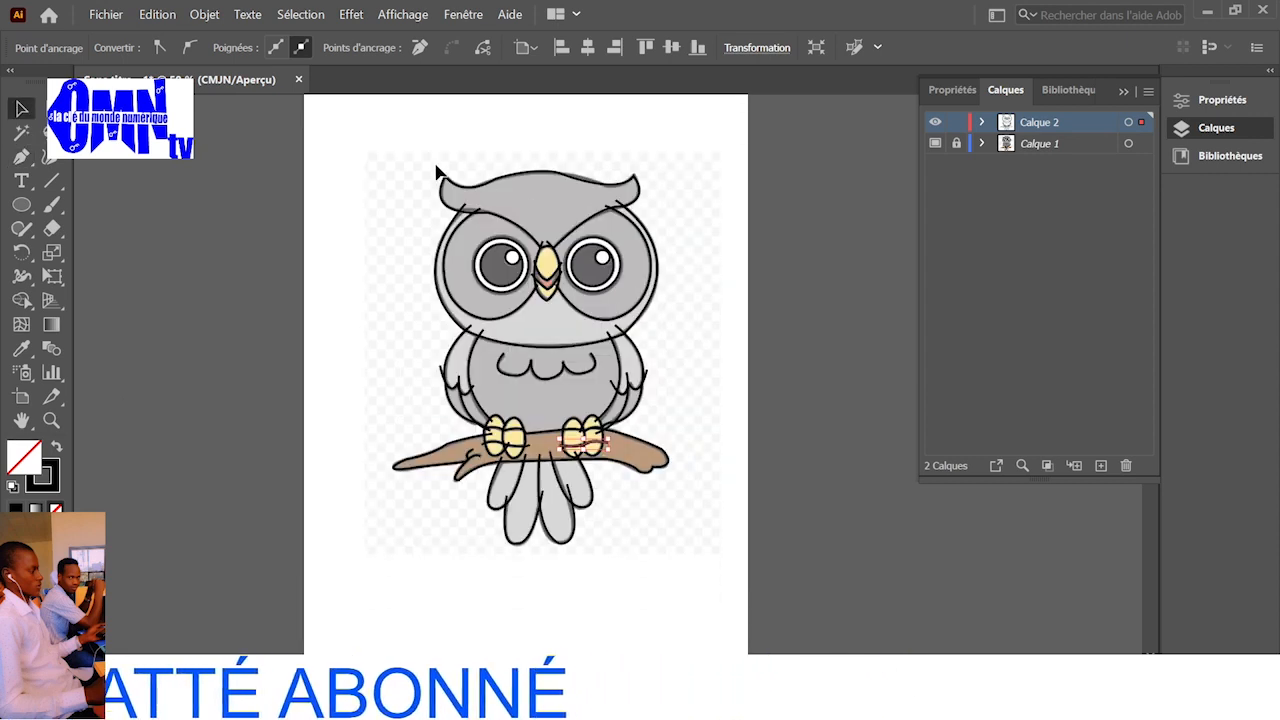
left_click_drag(358, 151, 731, 602)
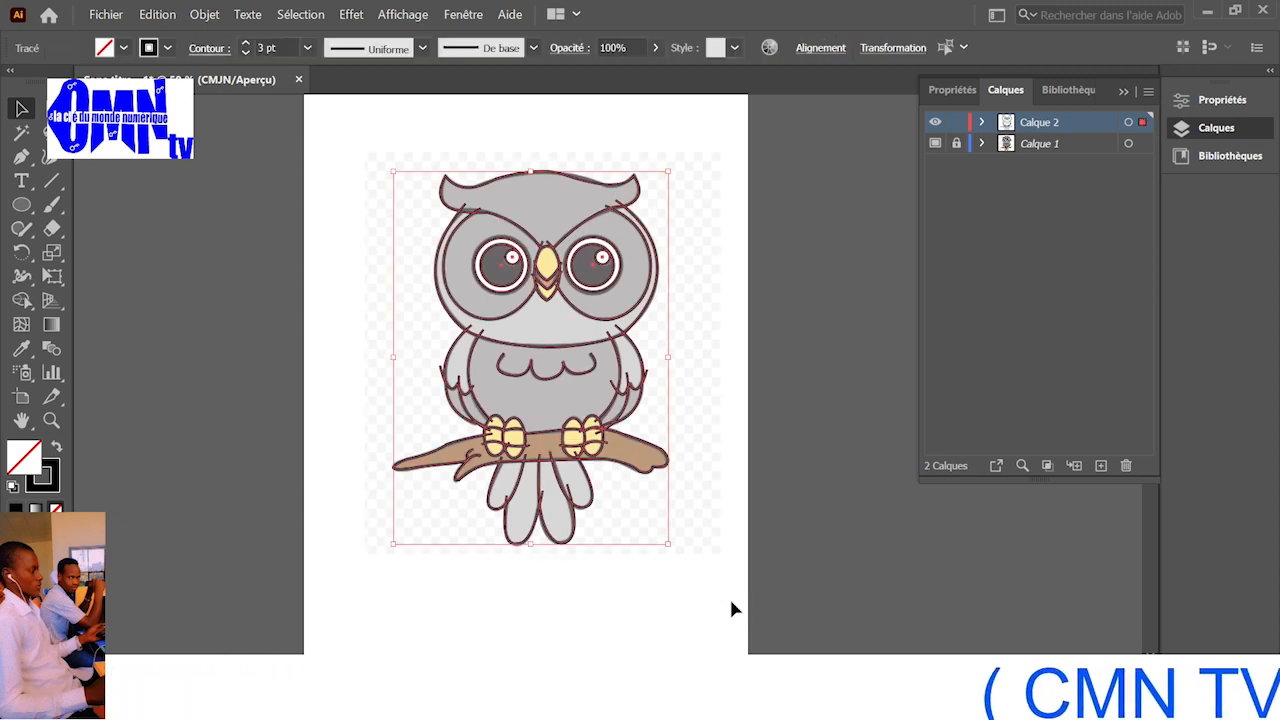
left_click(20, 302)
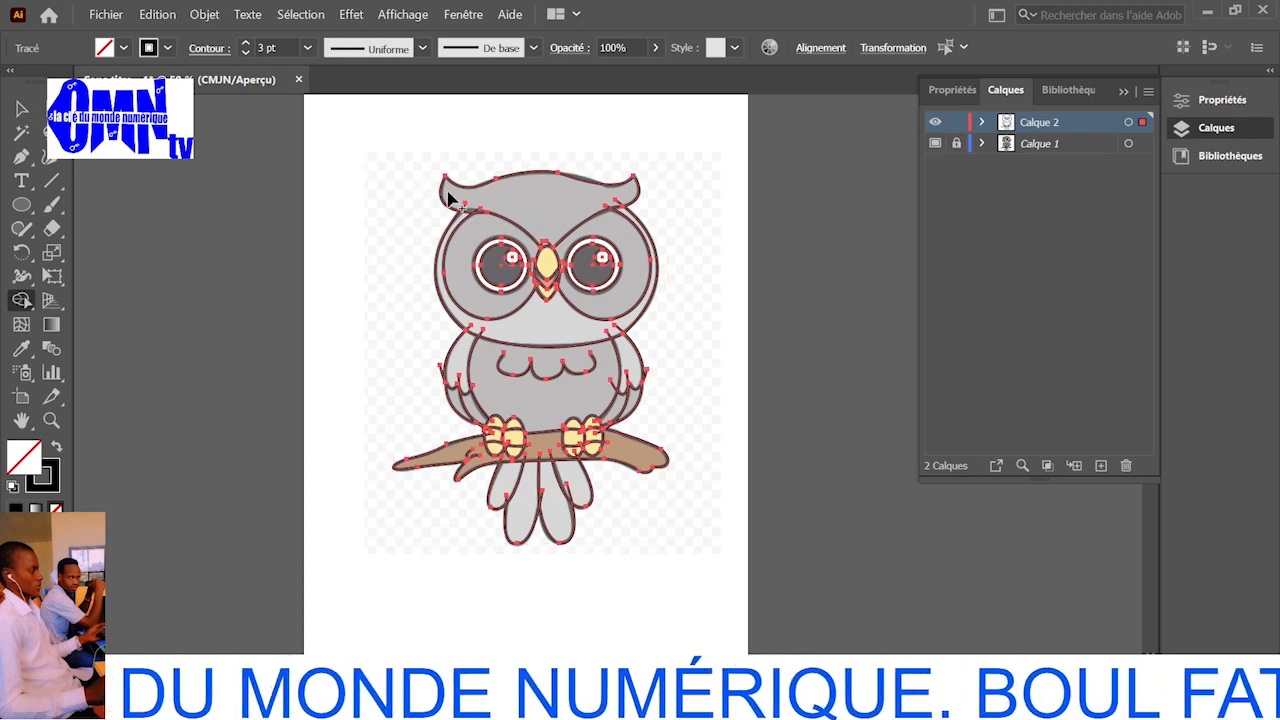
- Remove the overshooting line ends at the left brow and around the top and sides of the beak with the Shape Builder tool
key("ctrl+plus")
key("ctrl+plus")
key("ctrl+plus")
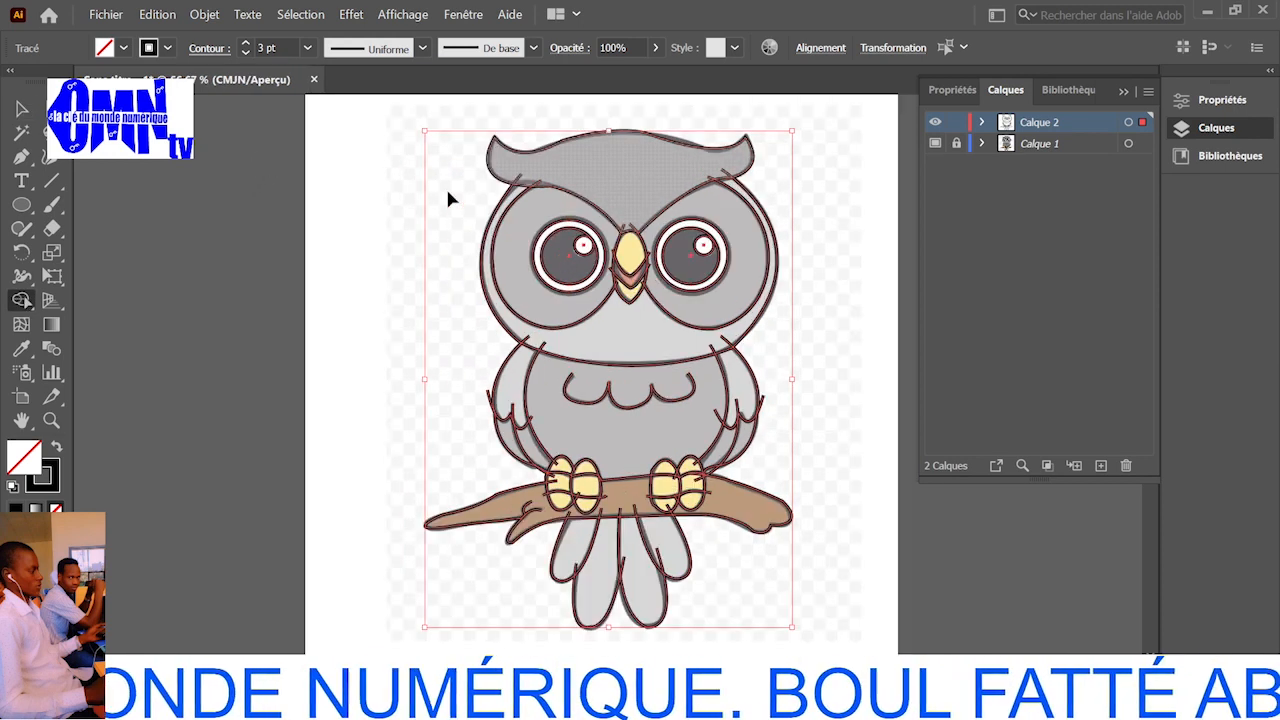
scroll(447, 200, "up", 3)
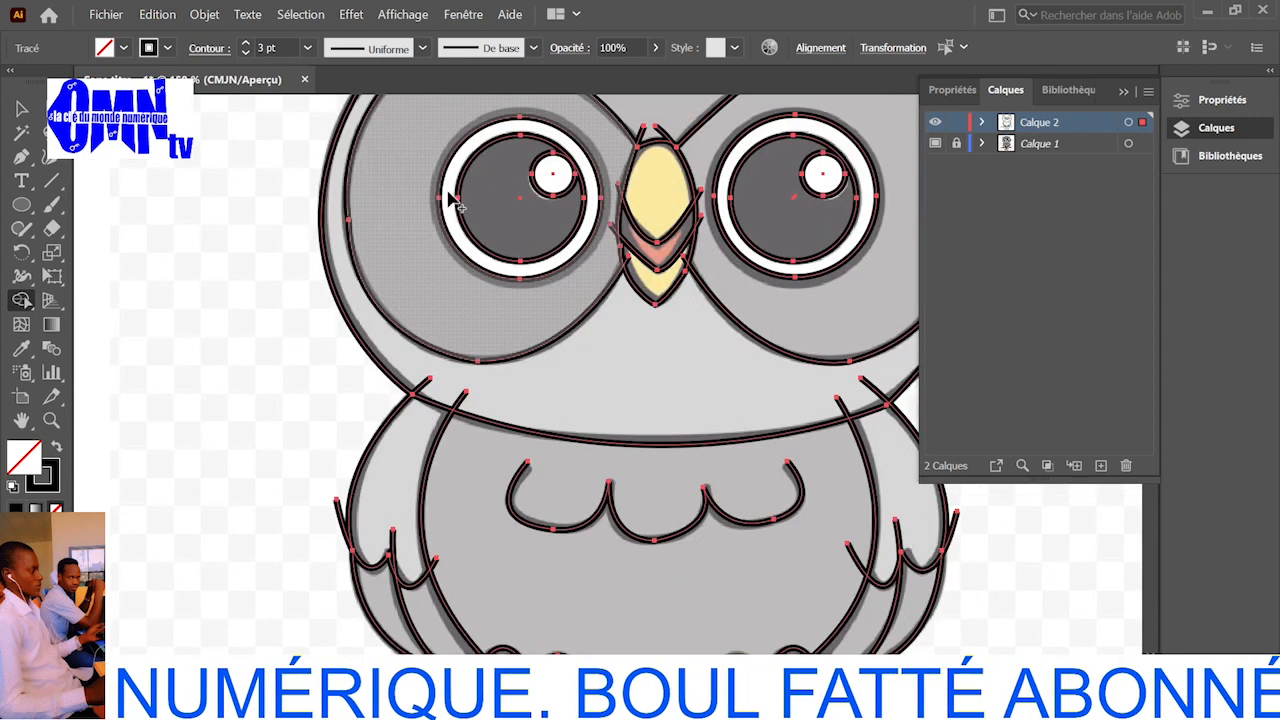
scroll(447, 200, "up", 3)
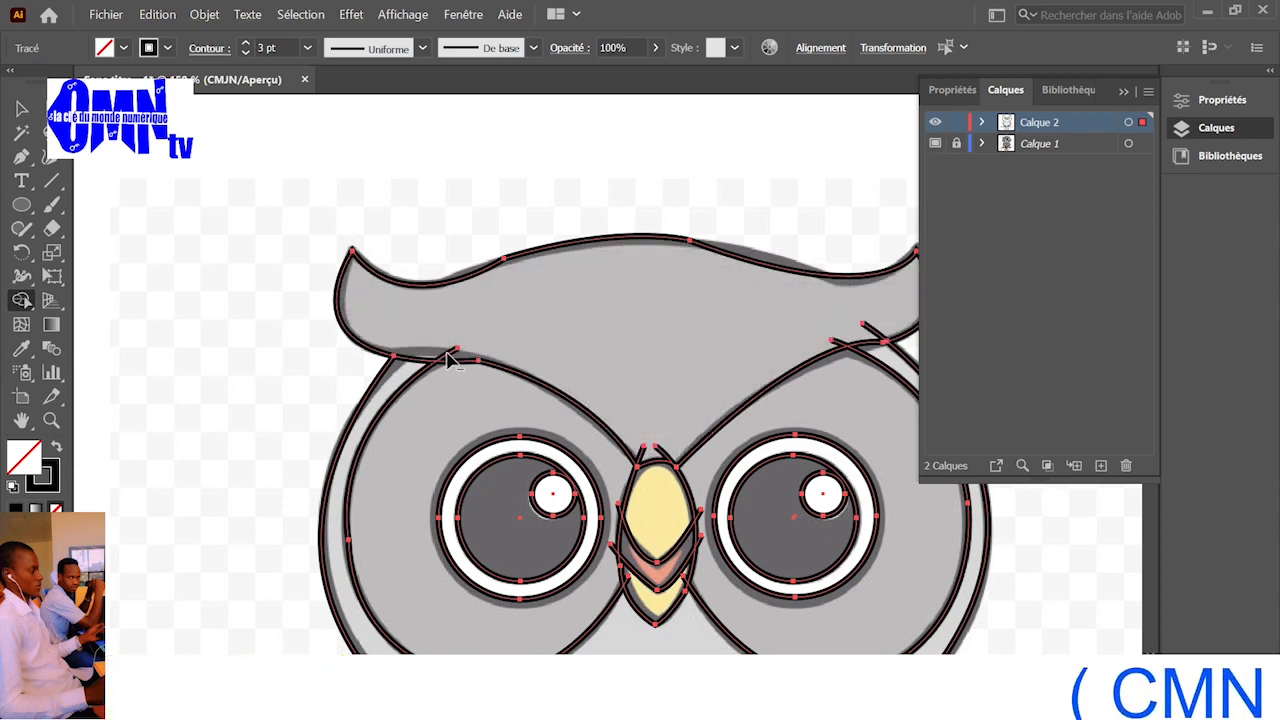
left_click(643, 455)
key("ctrl+z")
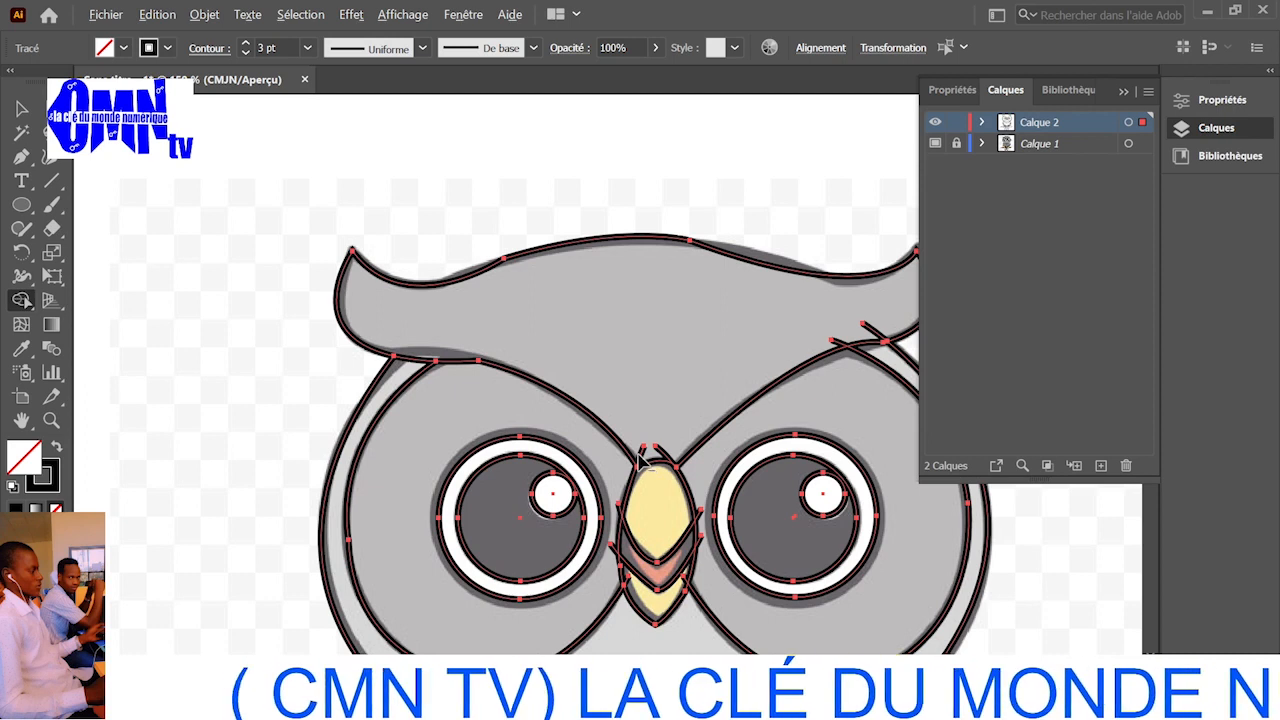
left_click(666, 455, "alt")
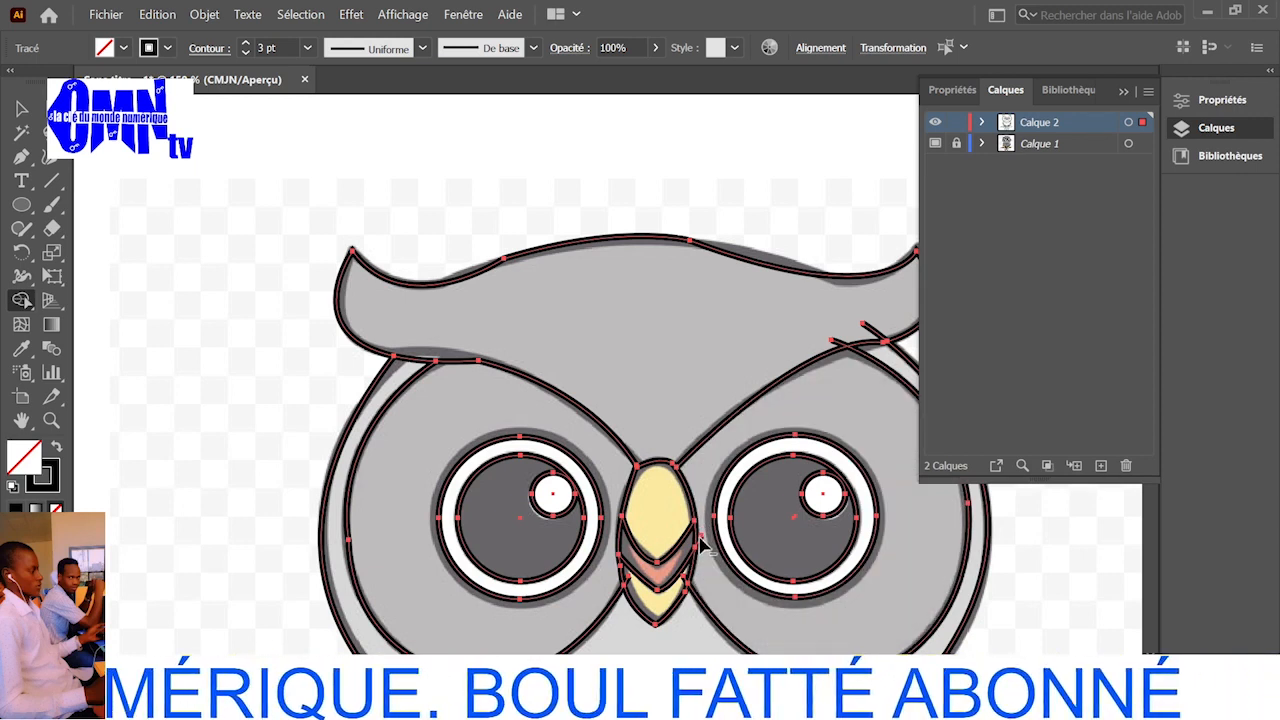
- Remove the two overshooting line ends inside the right brow tuft with the Shape Builder tool
scroll(703, 545, "right", 5)
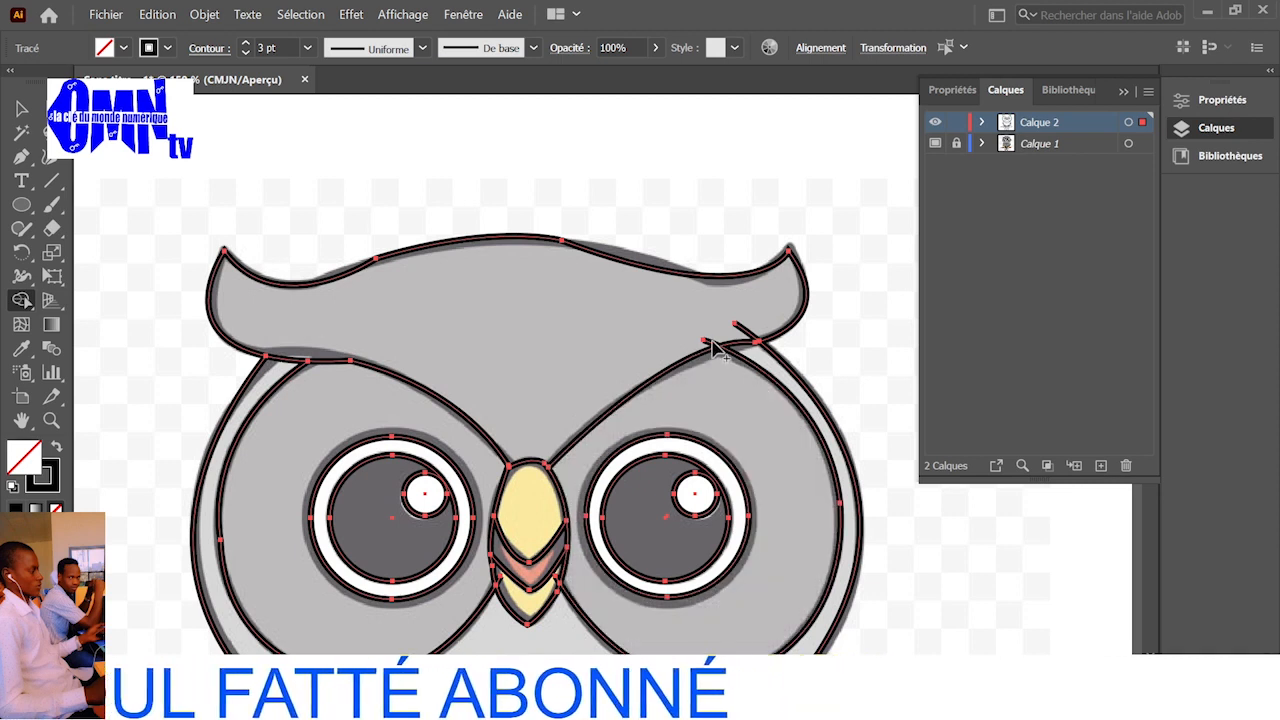
left_click(712, 342, "alt")
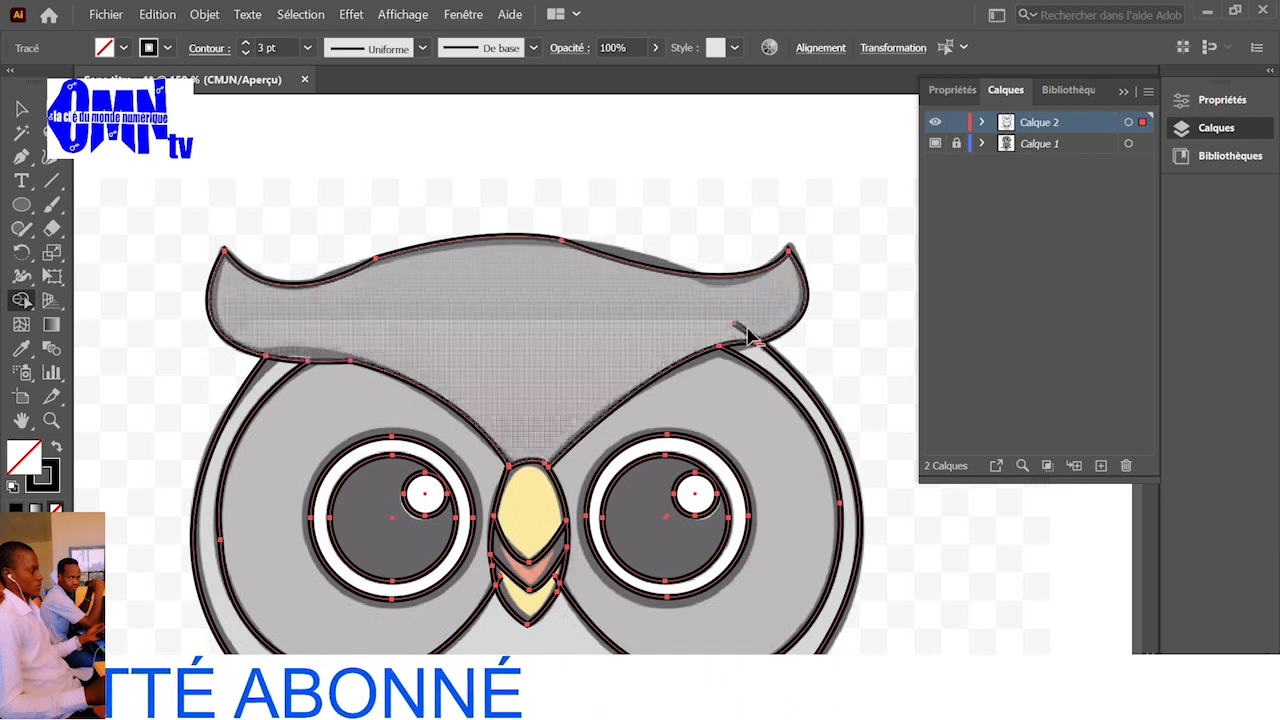
left_click(745, 331, "alt")
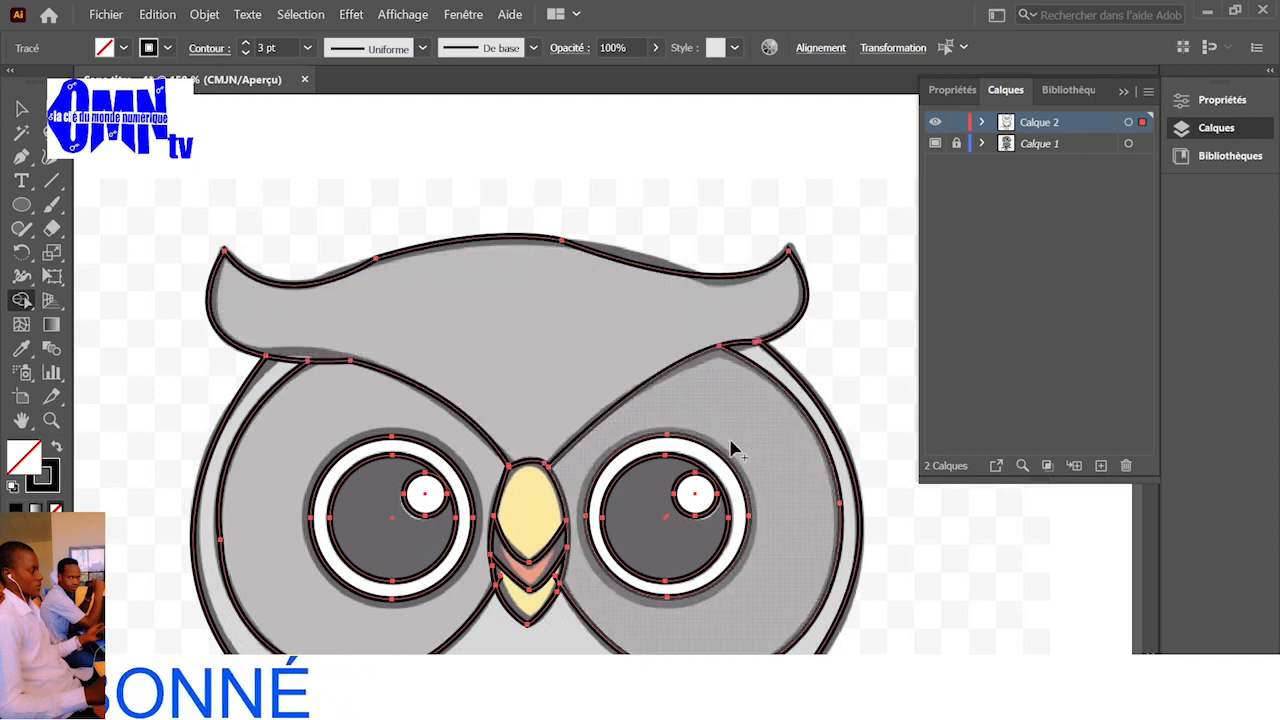
- Remove the overshooting ends of the wing and body lines that cross the lower edge of the head on both sides
scroll(731, 447, "down", 5)
scroll(731, 447, "down", 2)
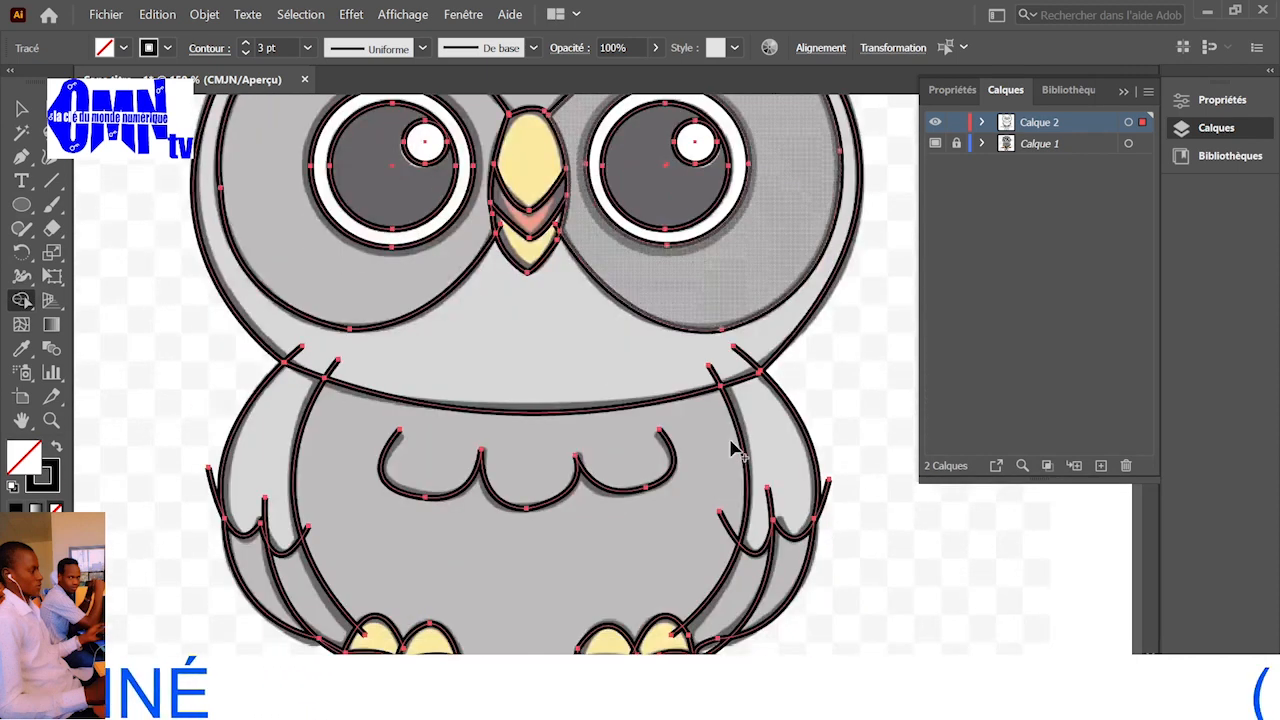
left_click(714, 376, "alt")
left_click(756, 367, "alt")
left_click(336, 370, "alt")
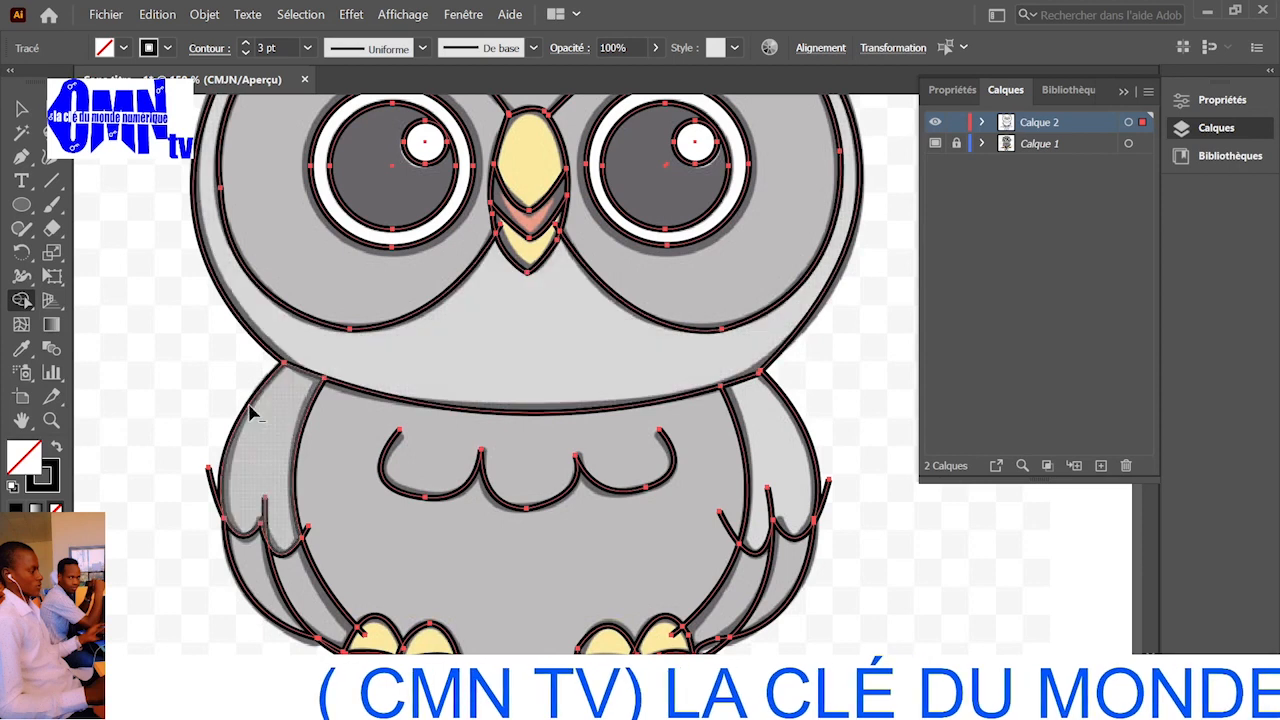
- Remove the overshooting ends of the feather lines on both wings with the Shape Builder tool
left_click(215, 495, "alt")
left_click(265, 515, "alt")
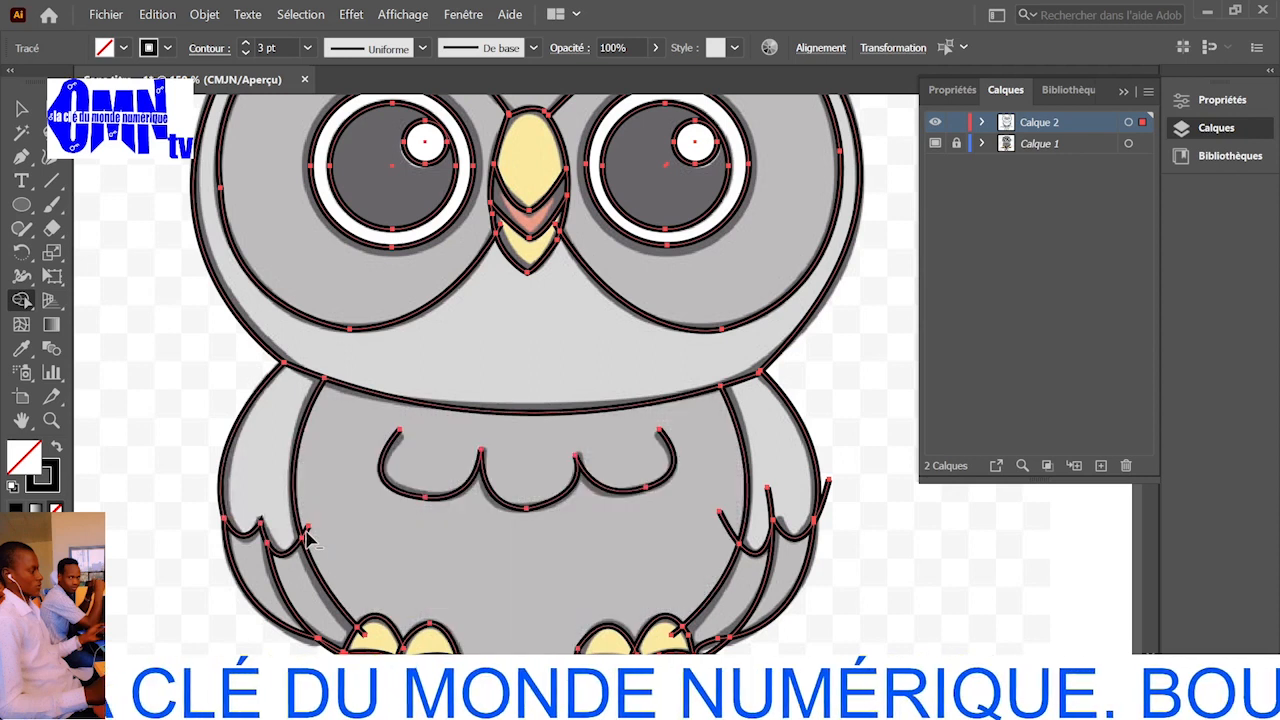
left_click(733, 537, "alt")
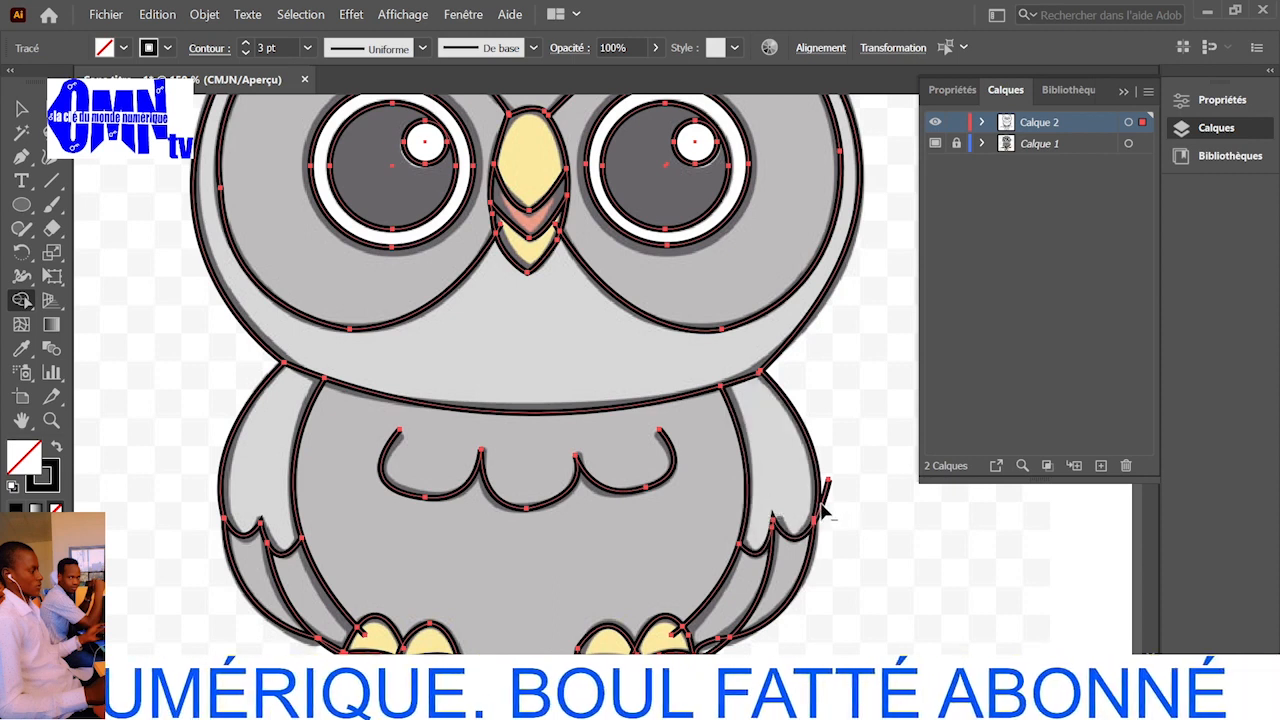
- Remove the overshooting line ends around the owl's toes where they grip the branch
scroll(822, 512, "down", 6)
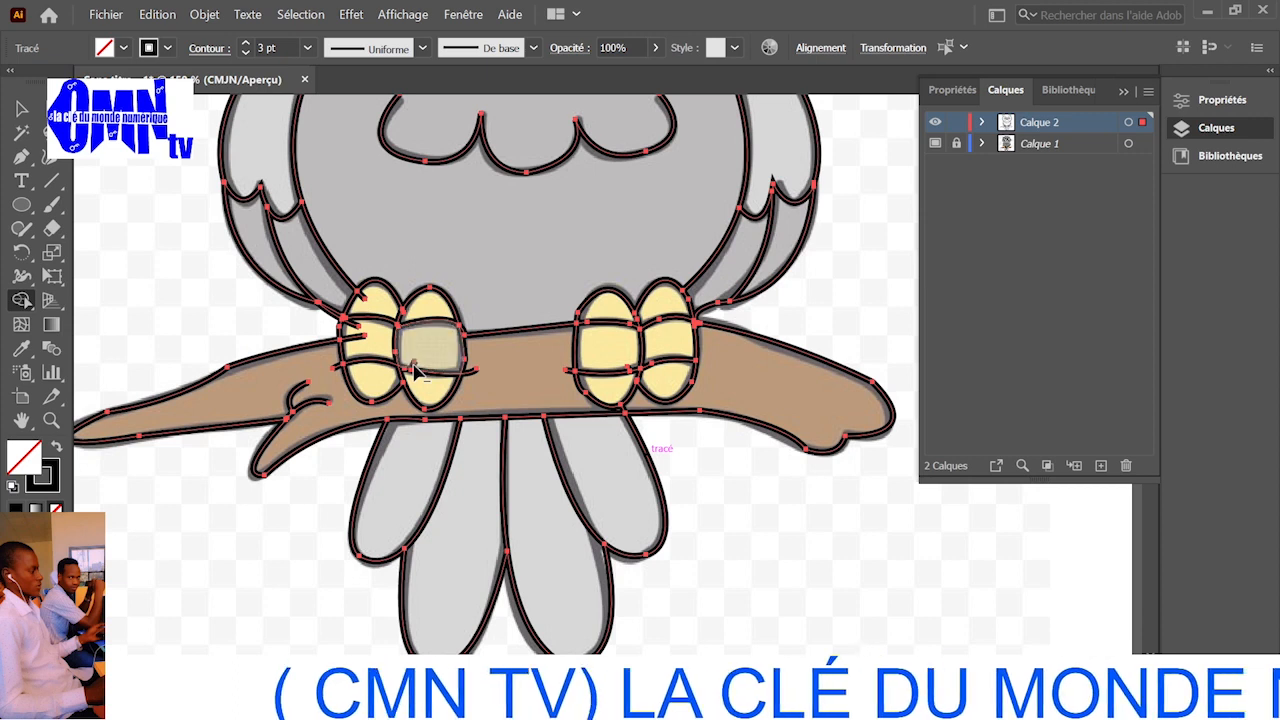
left_click(338, 376)
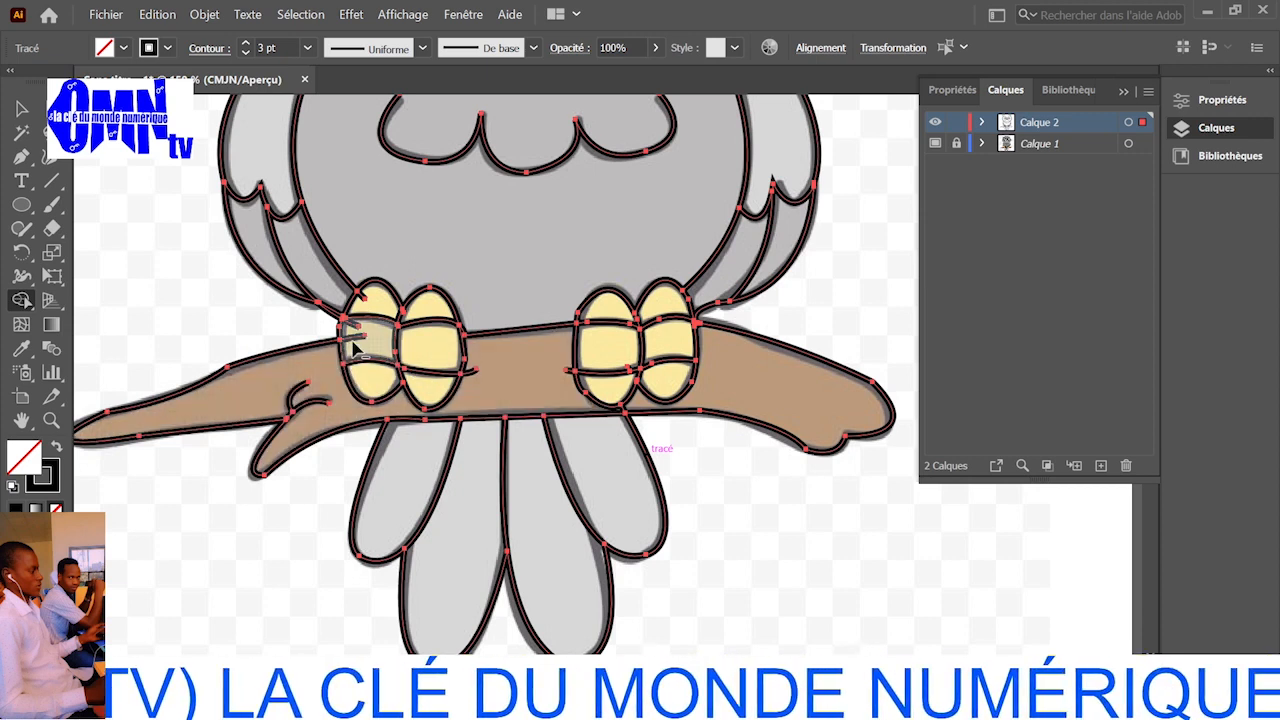
left_click(352, 343)
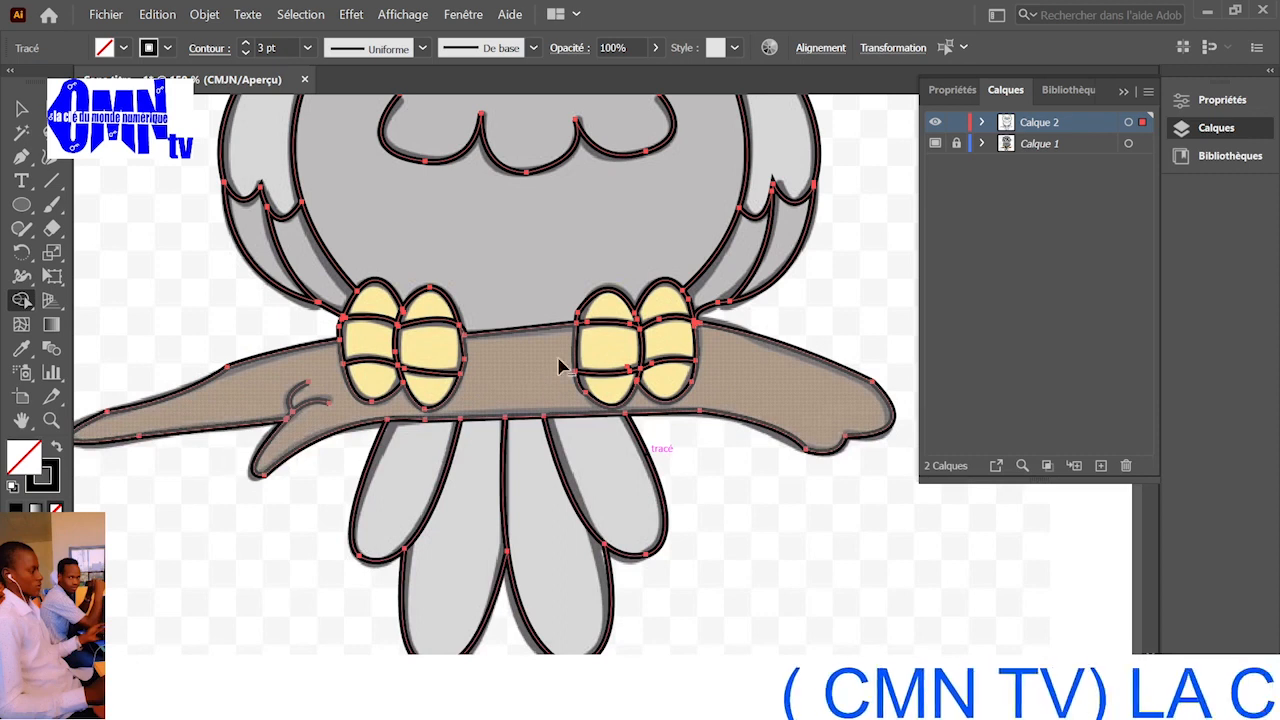
- Fit the whole owl in view and hide the template layer Calque 1
scroll(560, 367, "up", 5)
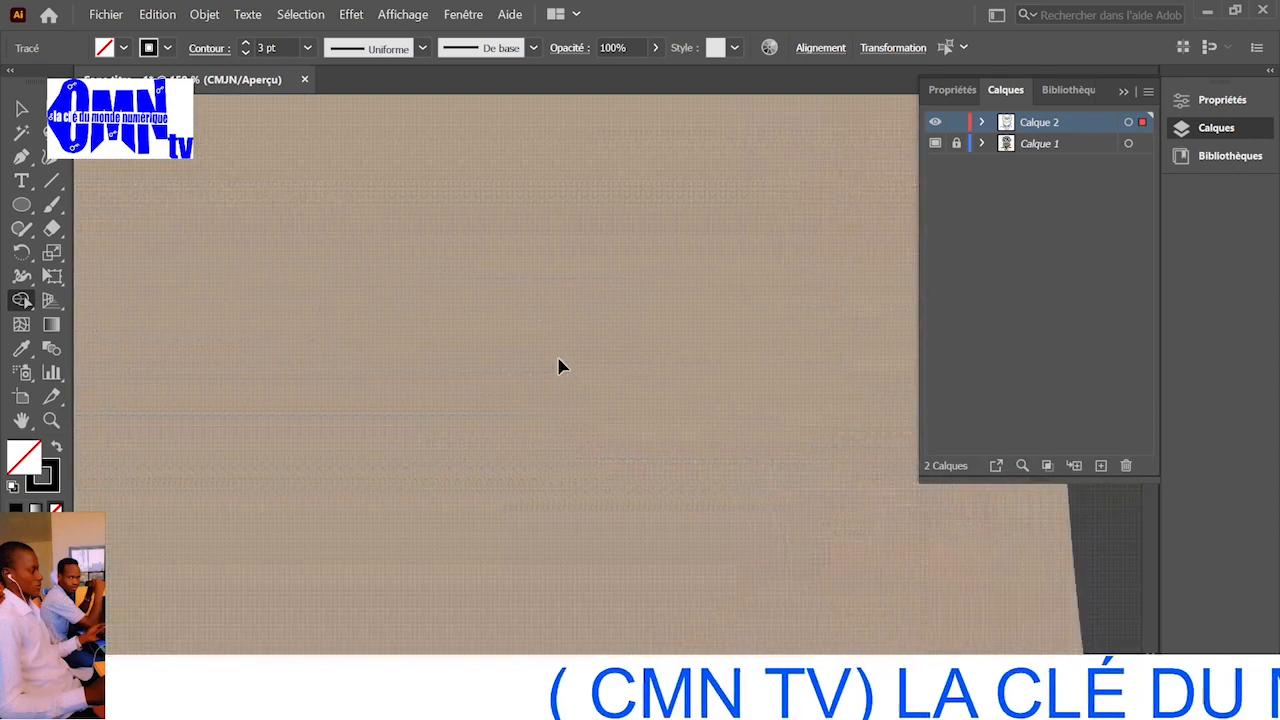
scroll(560, 367, "down", 3)
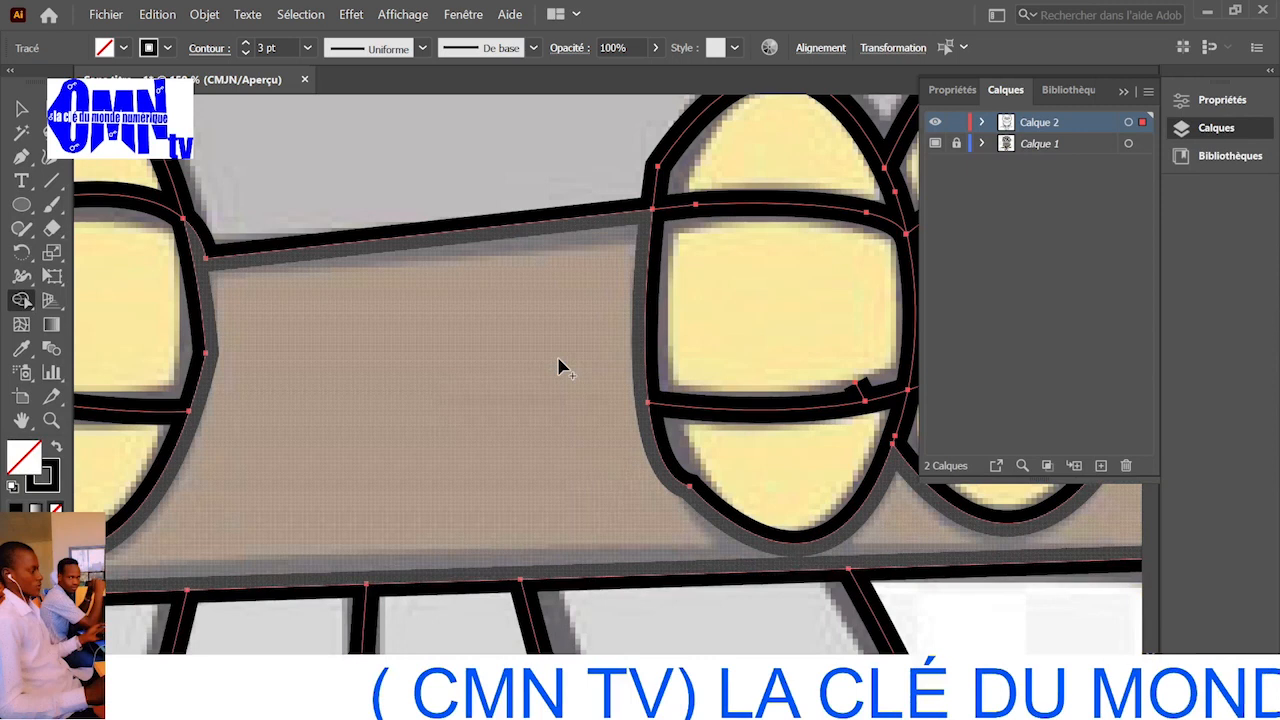
key("ctrl+0")
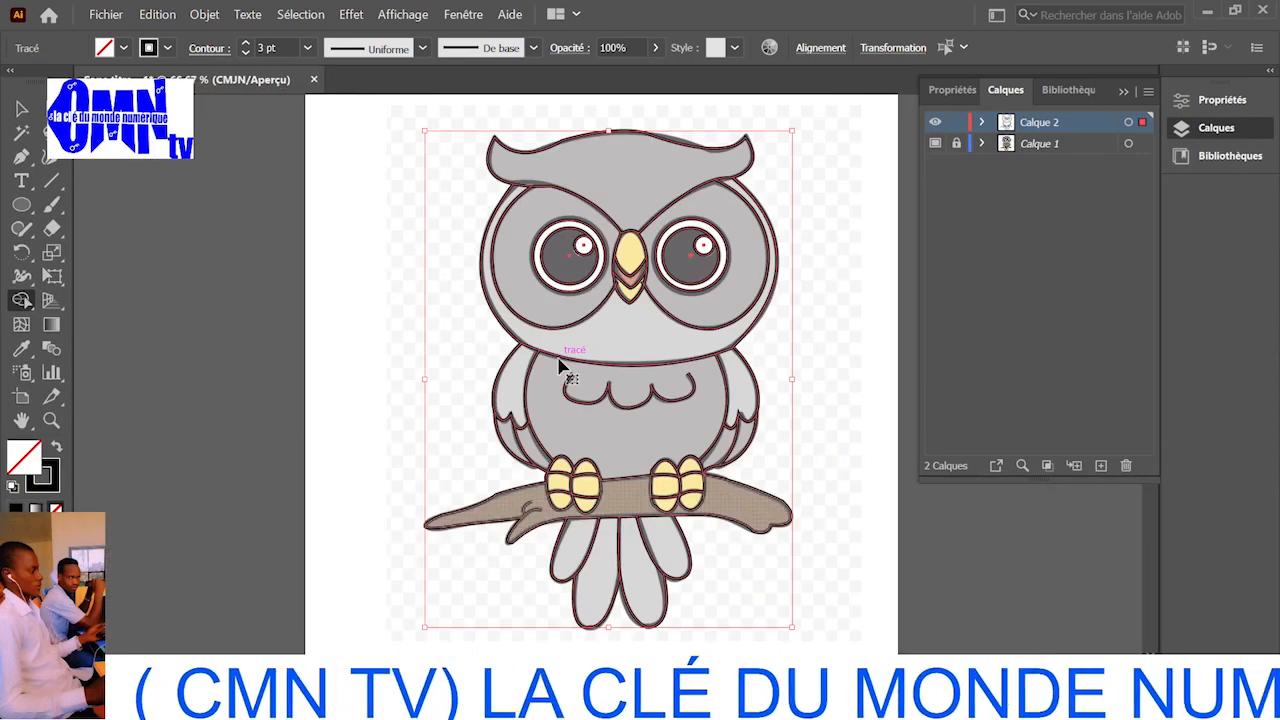
left_click(560, 367)
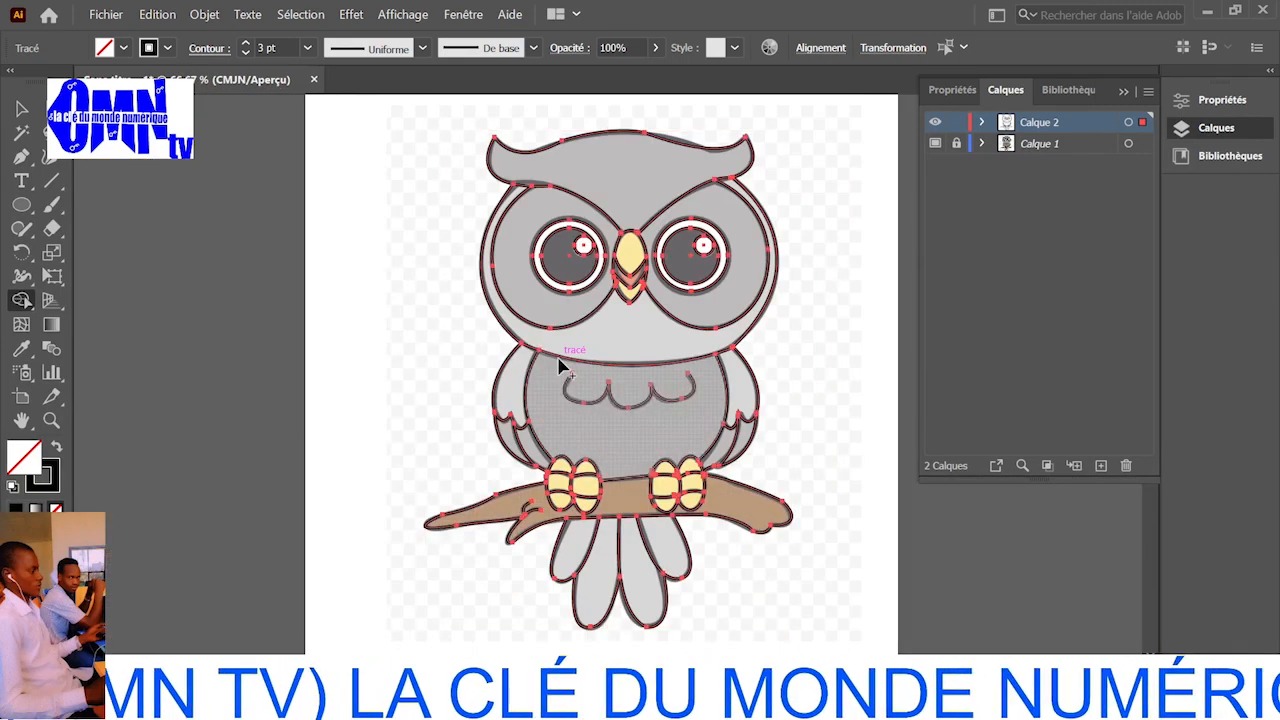
scroll(580, 418, "down", 1)
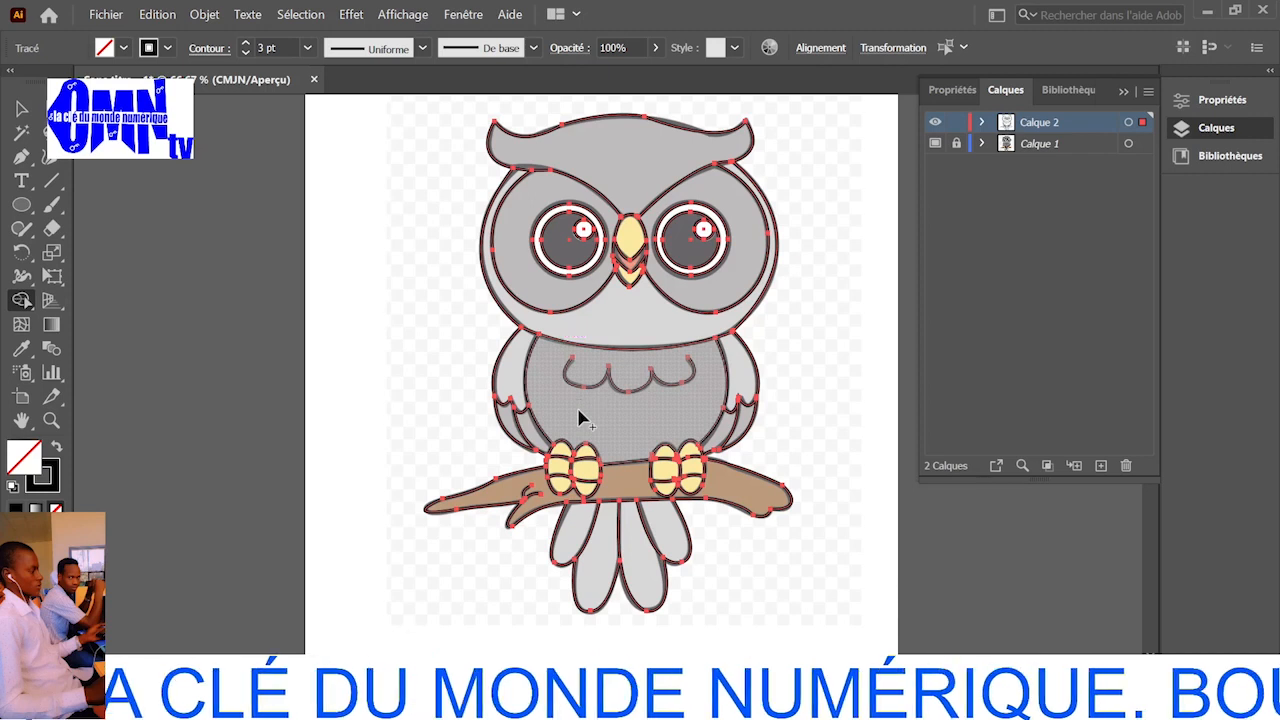
scroll(580, 418, "up", 2)
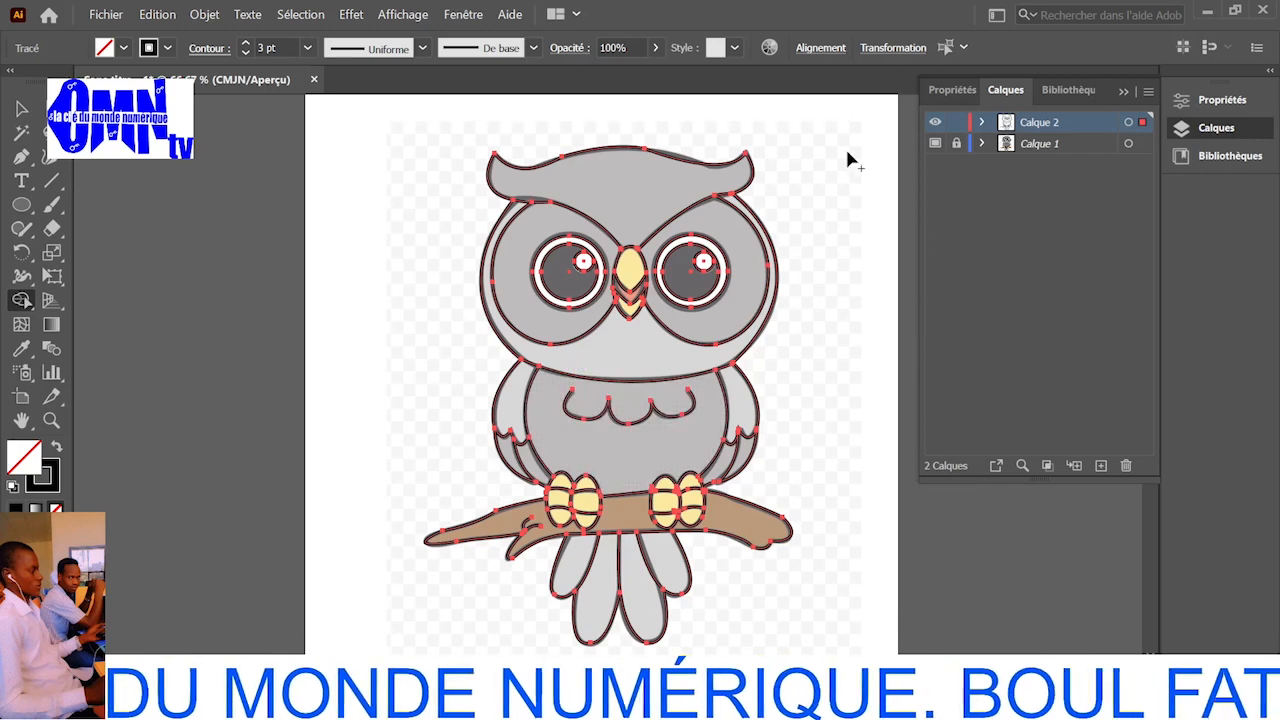
left_click(936, 145)
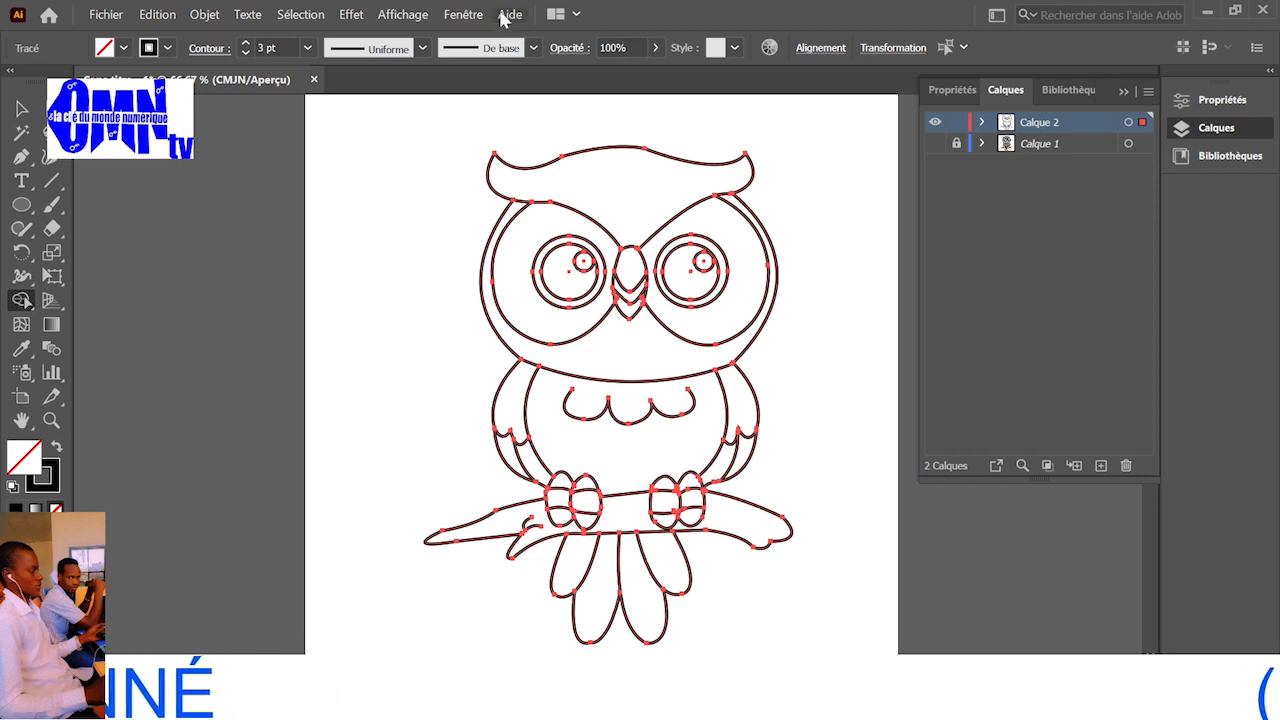
- Show the color settings and fill the middle part of the beak with red, M 99.22% and J 63.53%
left_click(452, 17)
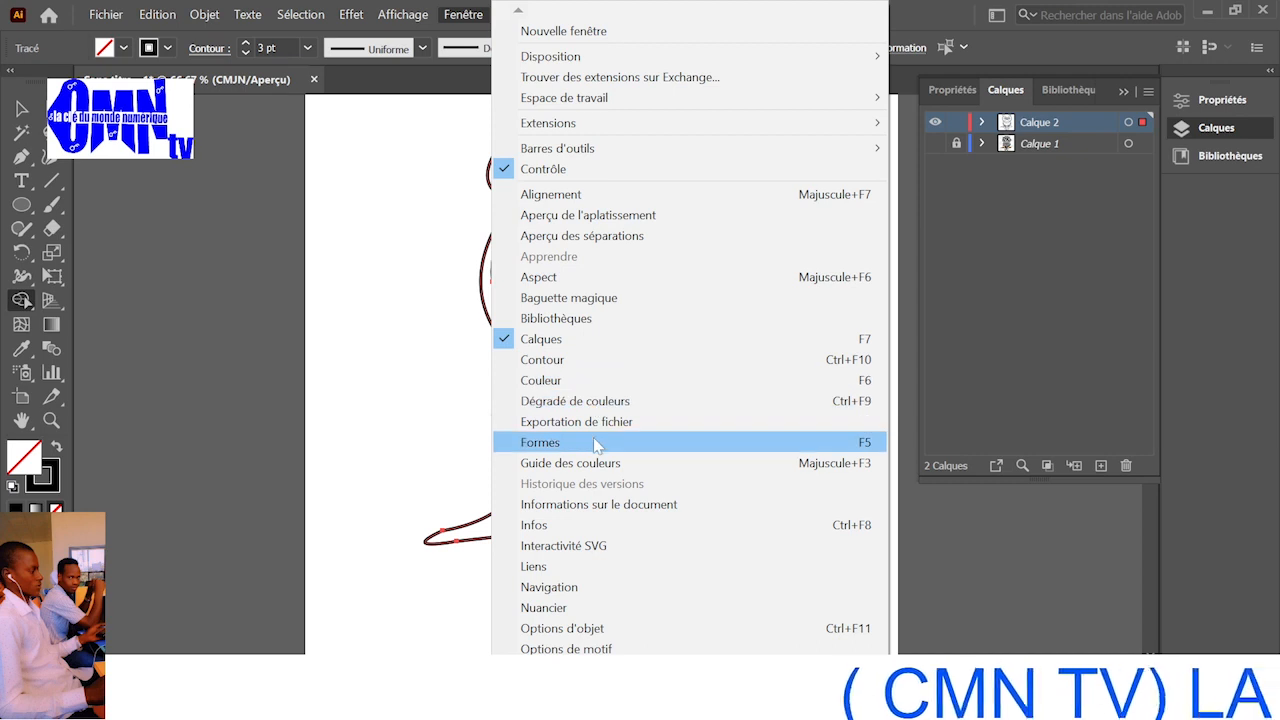
left_click(587, 381)
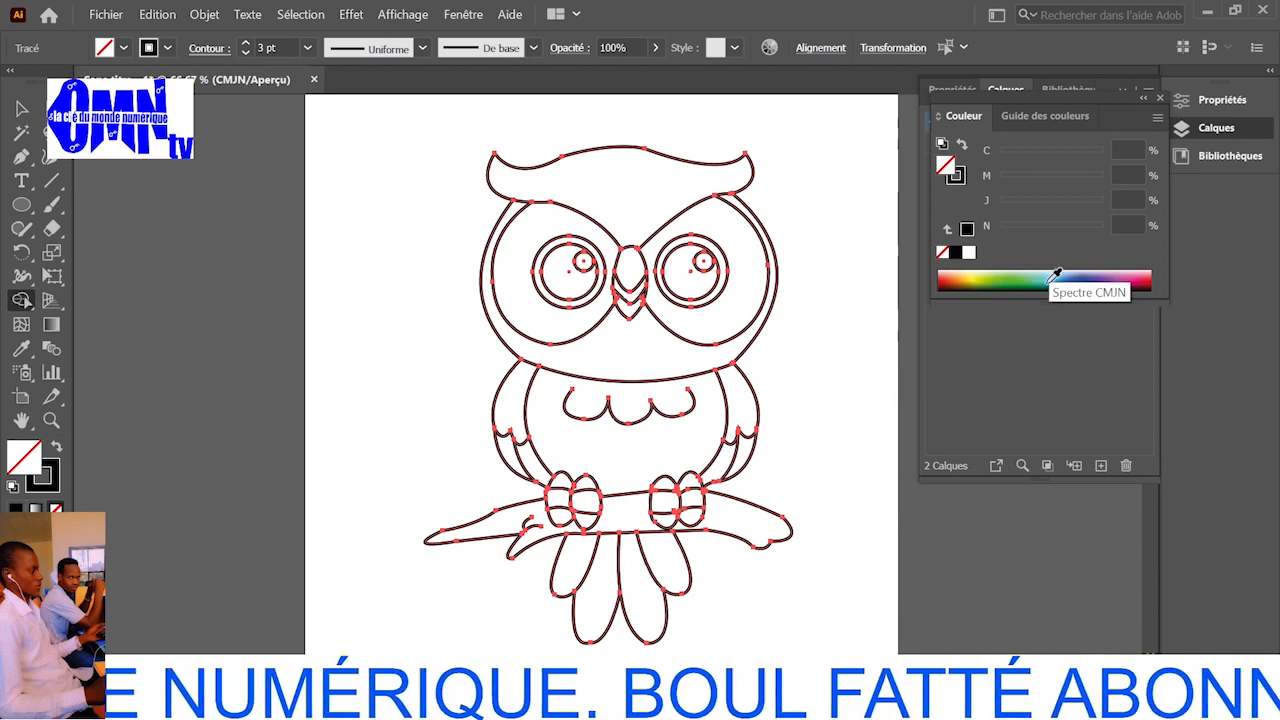
left_click_drag(1049, 277, 1142, 276)
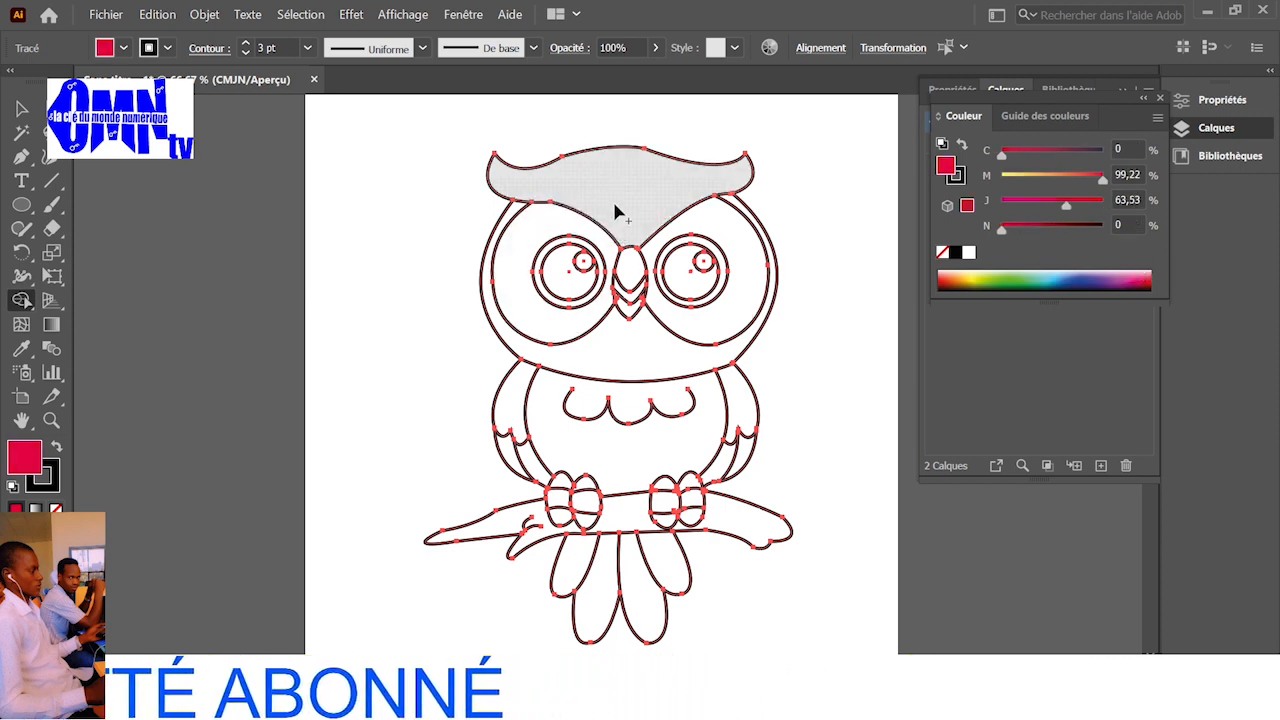
left_click(638, 297)
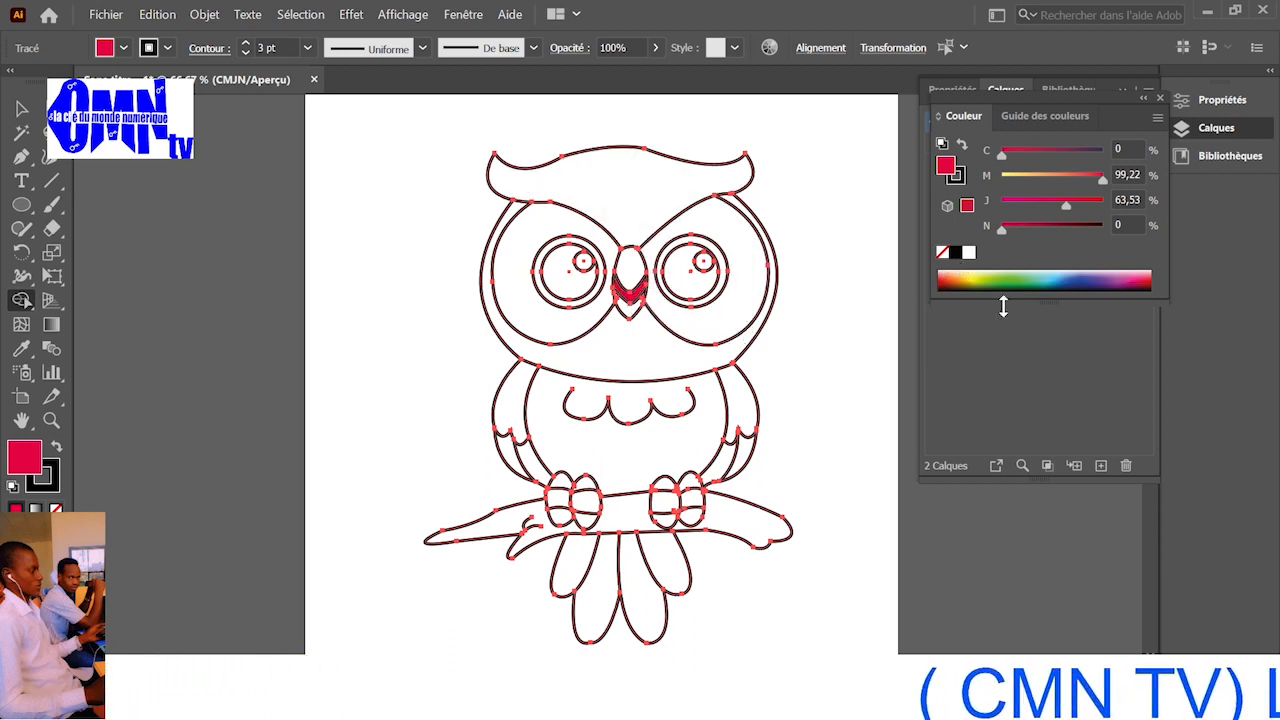
- Fill the lower feathers of both wings with yellow-green, C 35.69% and J 100%
left_click(1099, 272)
left_click_drag(1095, 275, 992, 268)
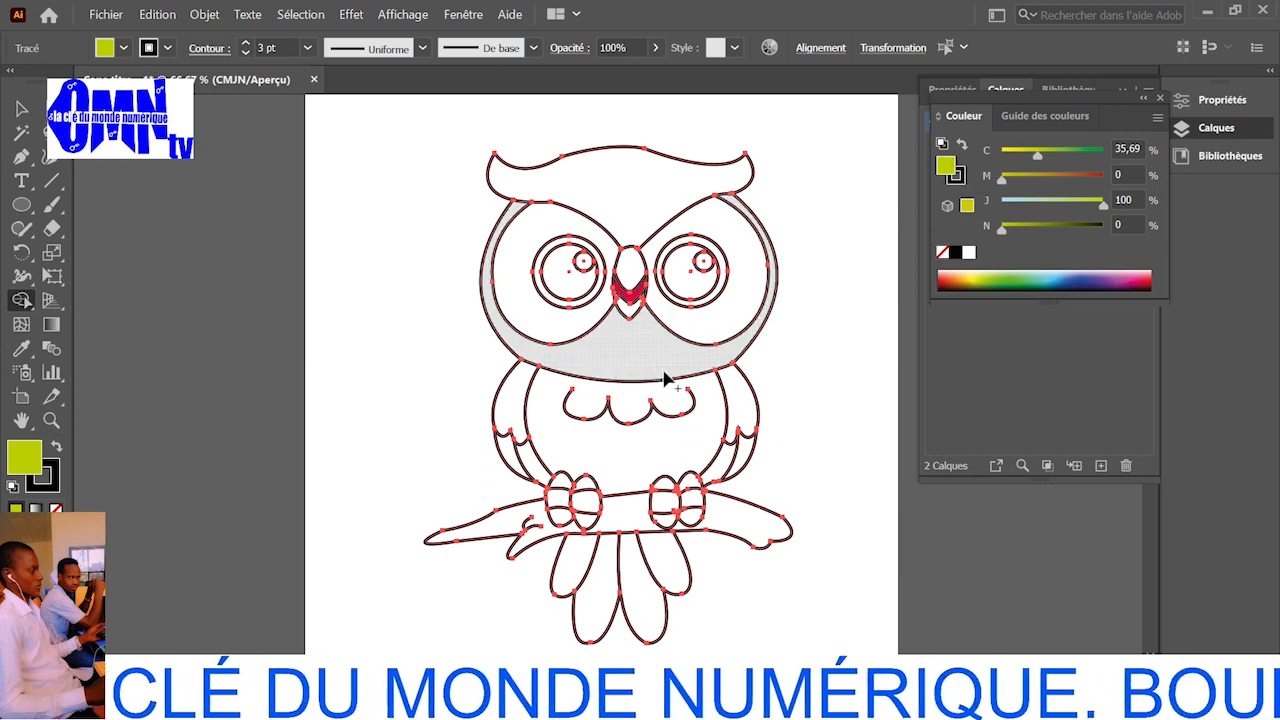
left_click(748, 460)
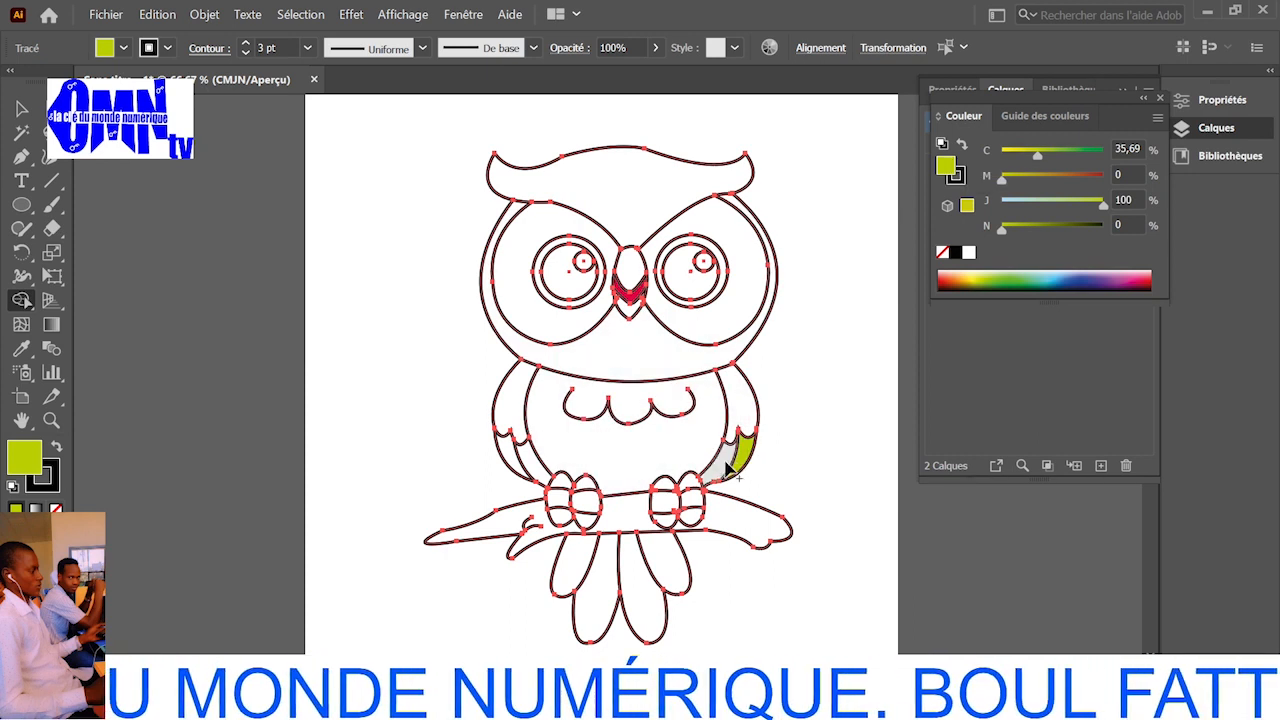
left_click(722, 462)
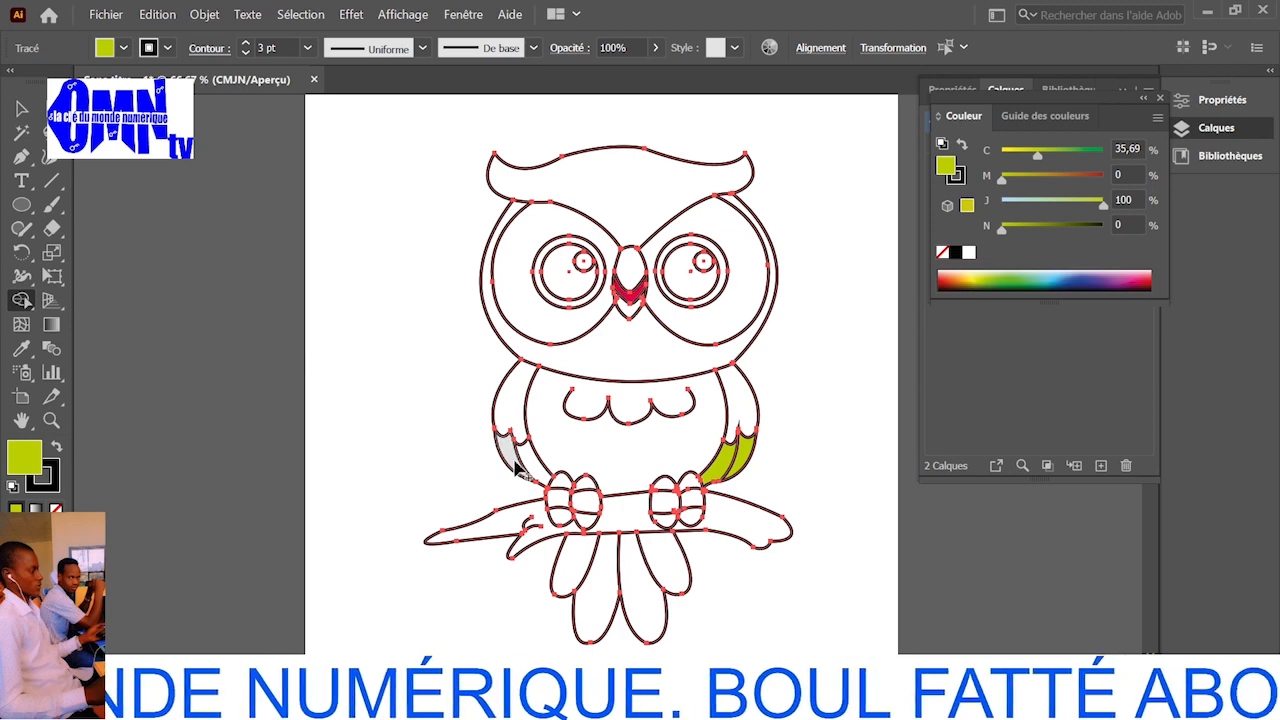
left_click(512, 458)
left_click(533, 466)
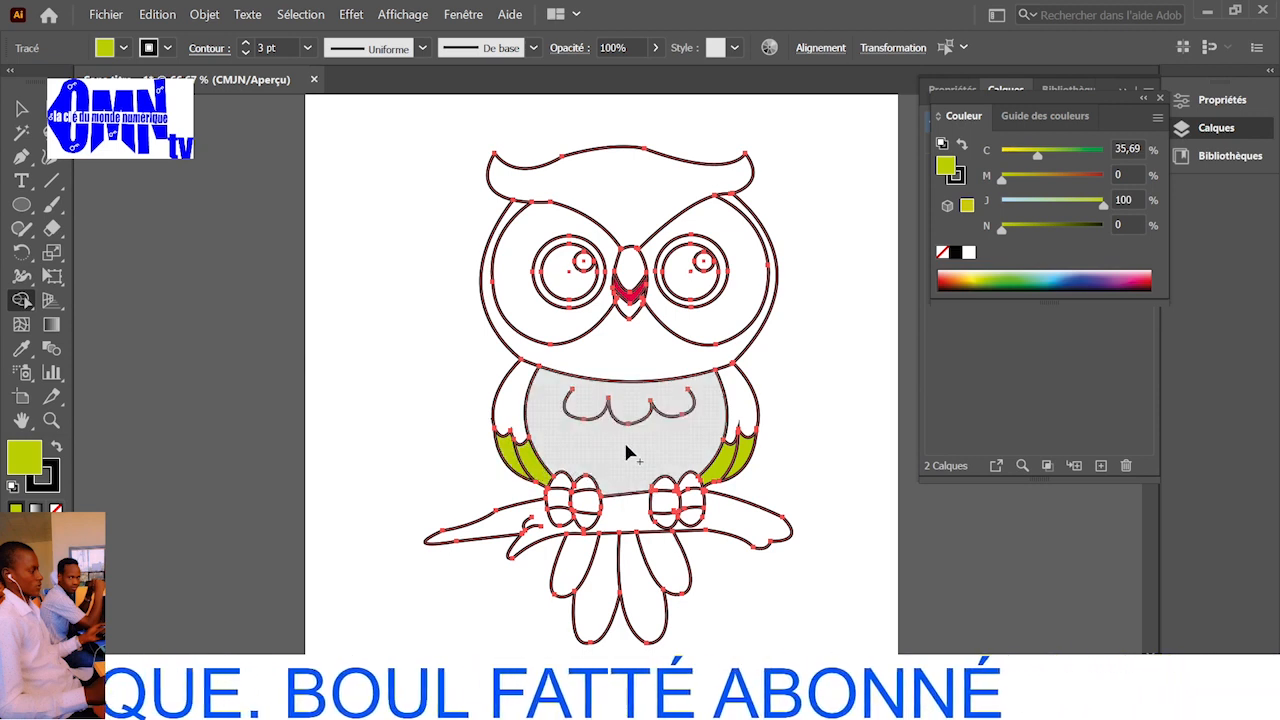
- Fill the body, the two large eye discs and the brow with the same yellow-green
left_click(626, 448)
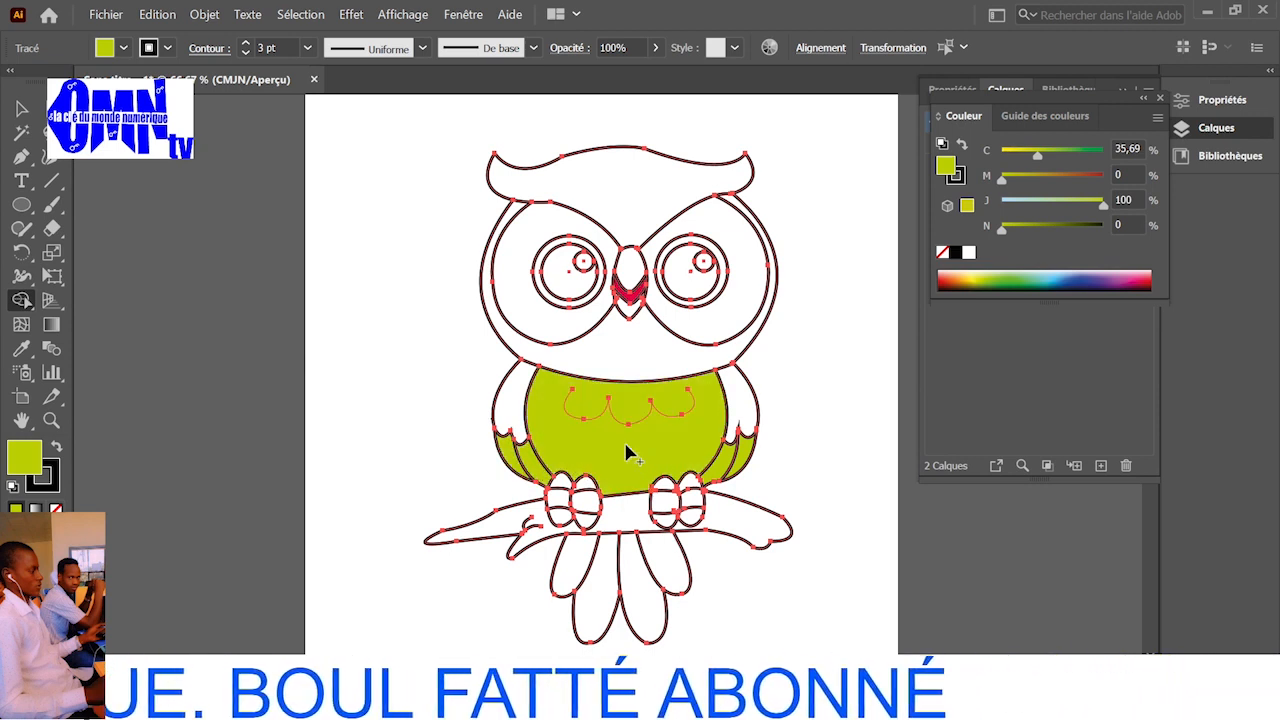
left_click(525, 252)
left_click(613, 201)
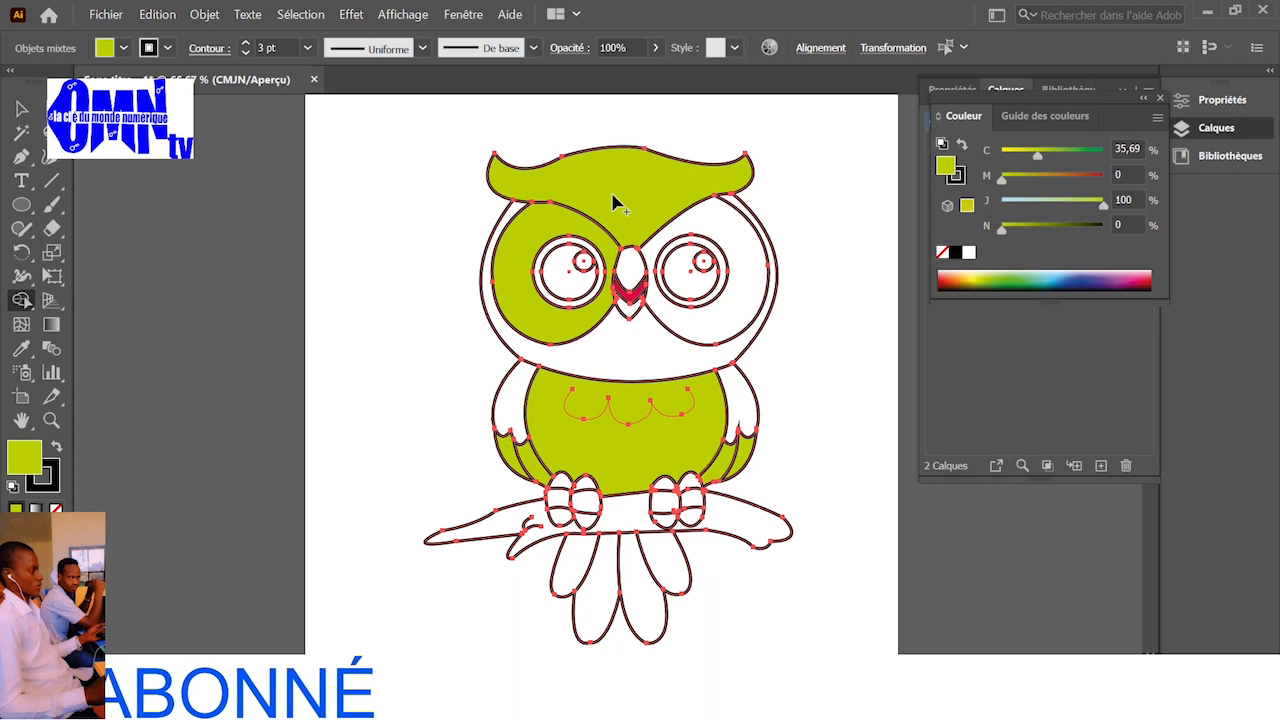
left_click(741, 302)
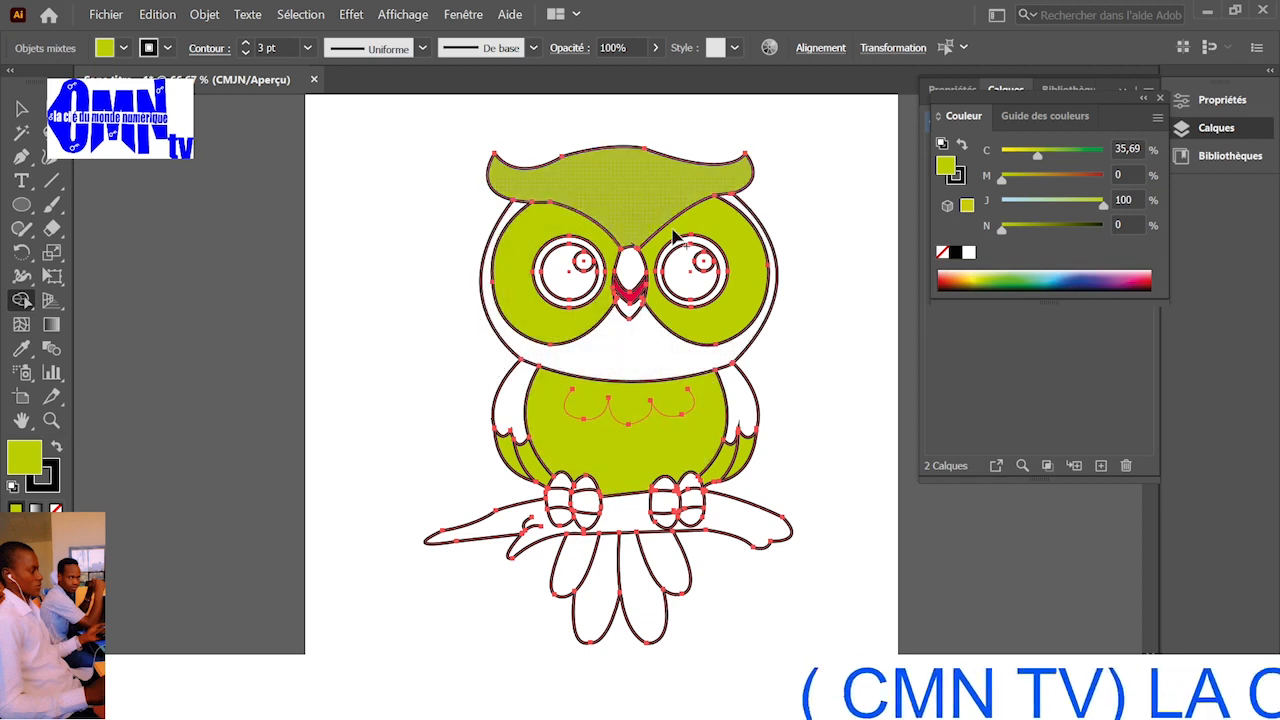
- Fill both pupils with black, leaving their small highlights unfilled
left_click(955, 253)
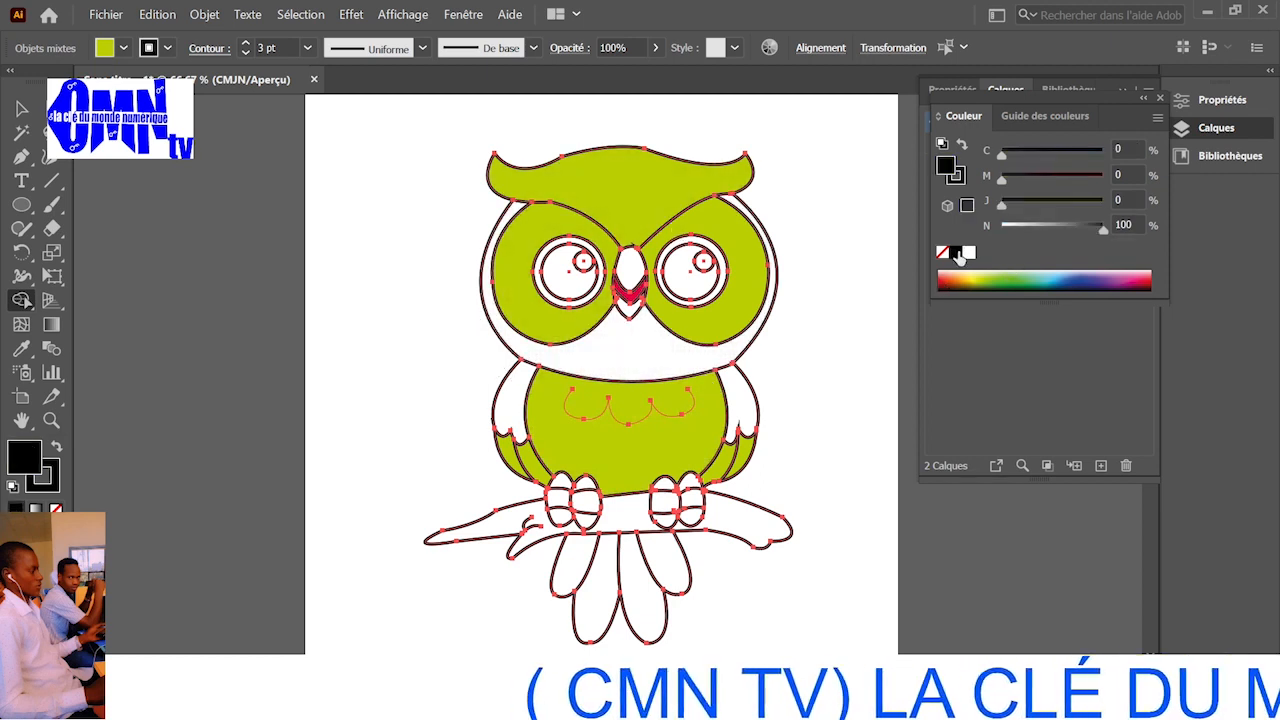
left_click(570, 283)
left_click(700, 290)
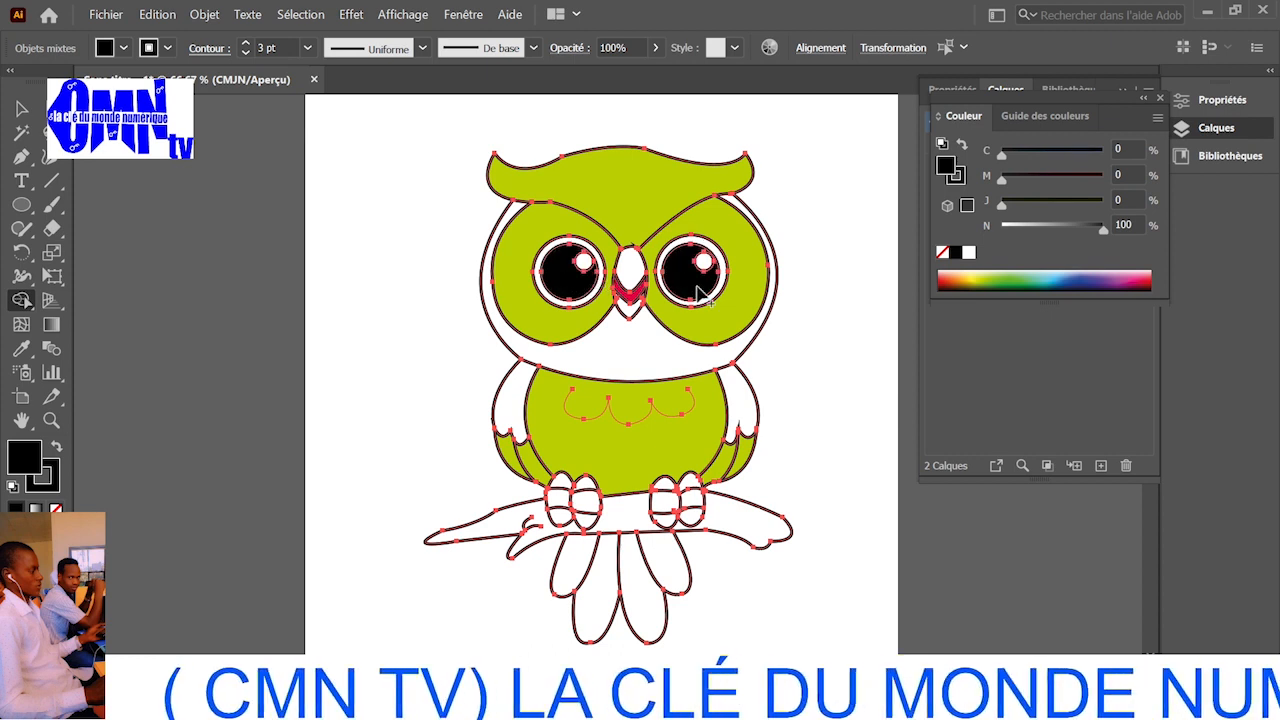
- Fill the rings around both pupils with white
left_click(969, 254)
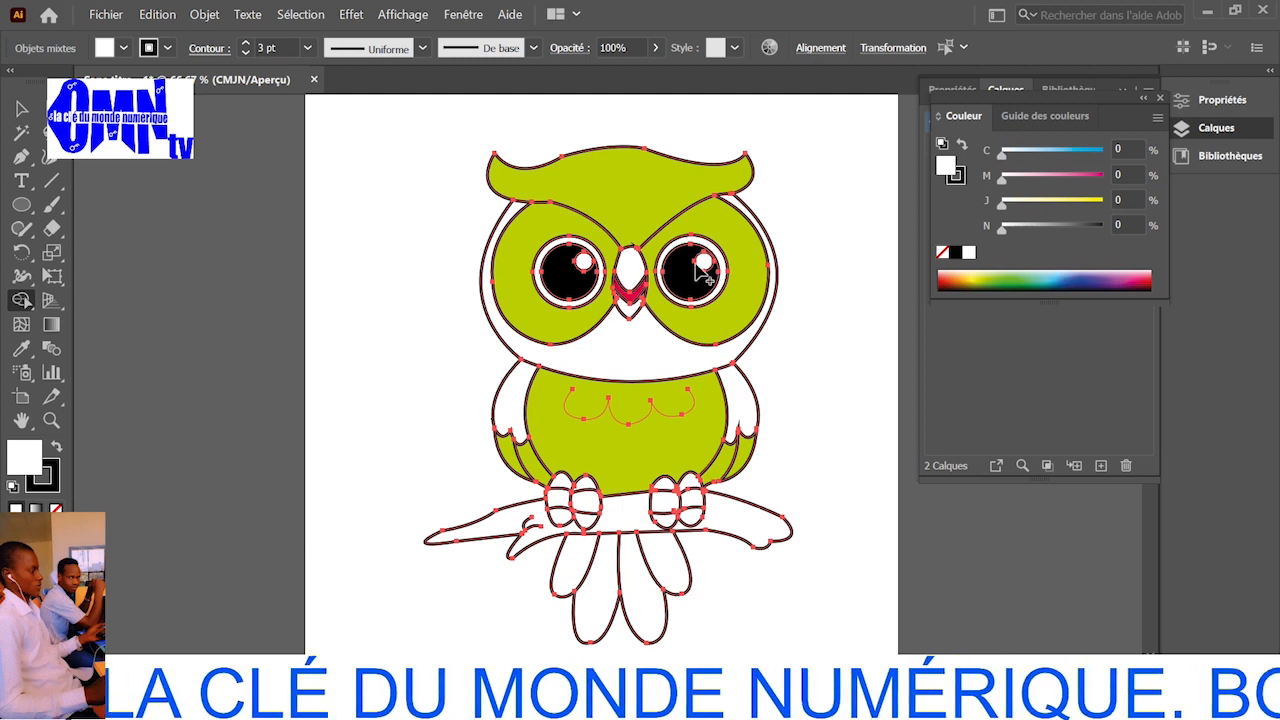
left_click(663, 257)
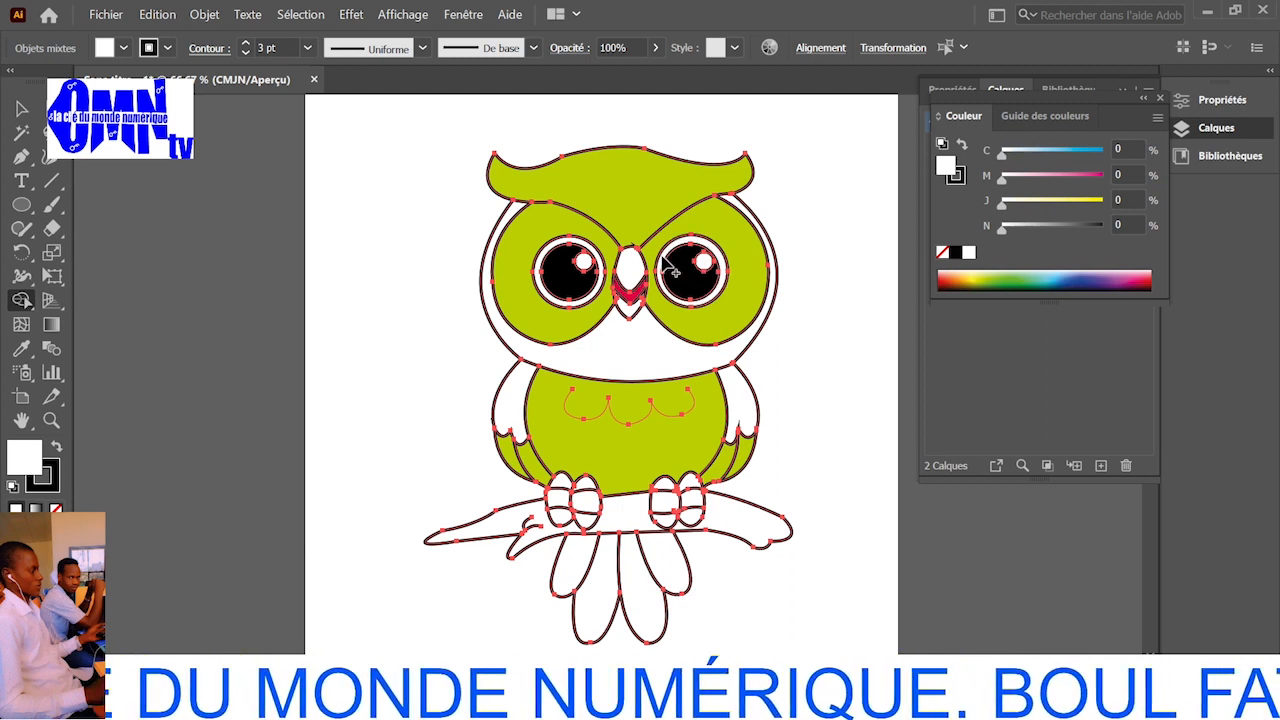
left_click(597, 261)
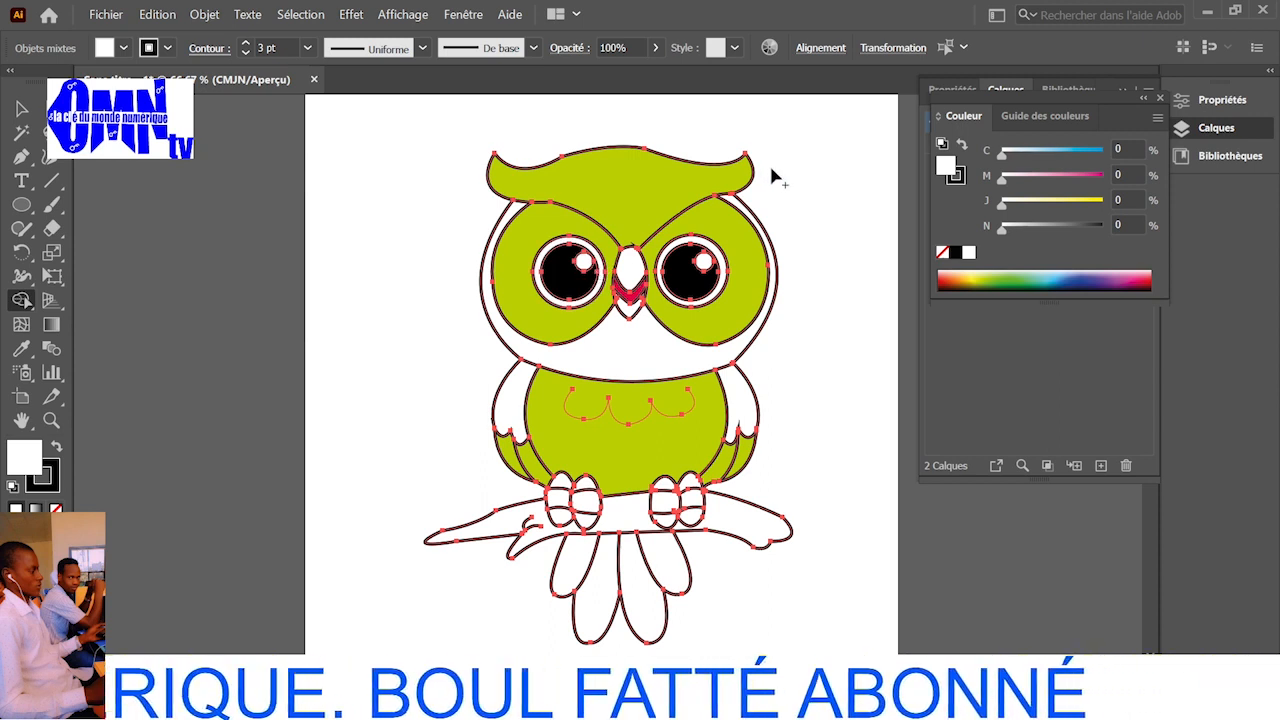
- Fill the upper and lower parts of the beak with pure yellow, C 0% and J 100%
left_click(979, 274)
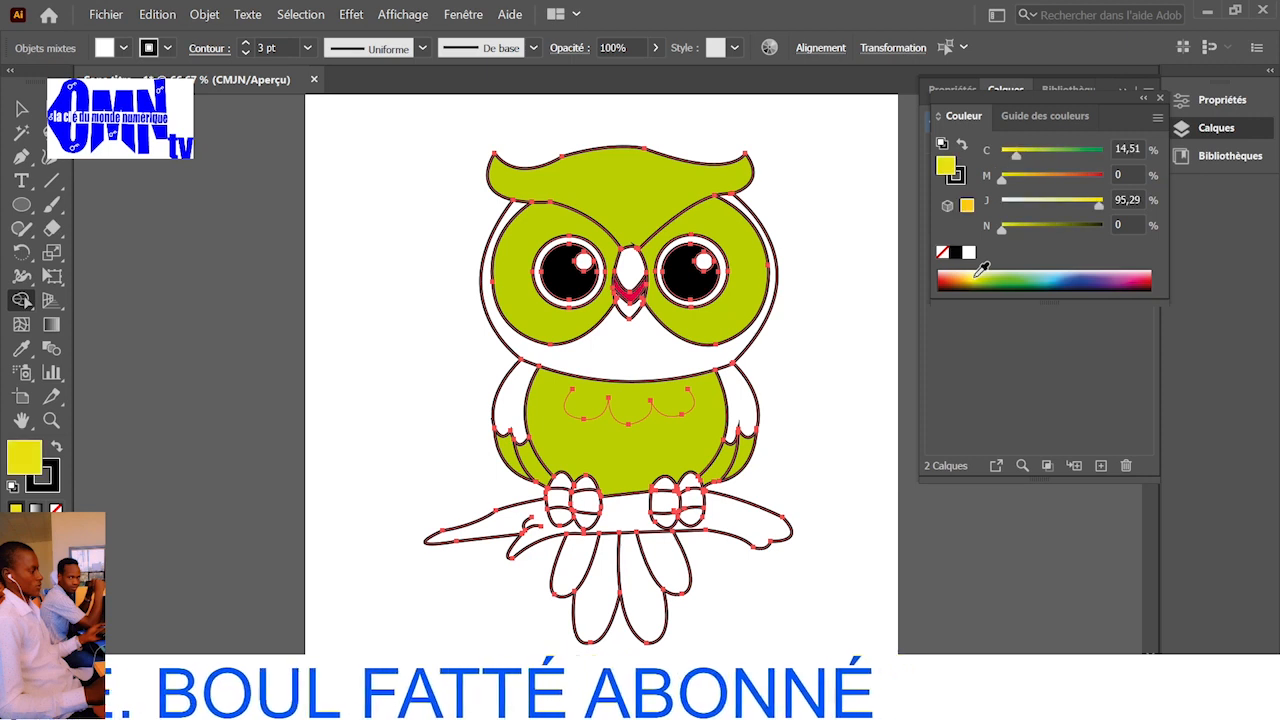
left_click(984, 274)
left_click(983, 274)
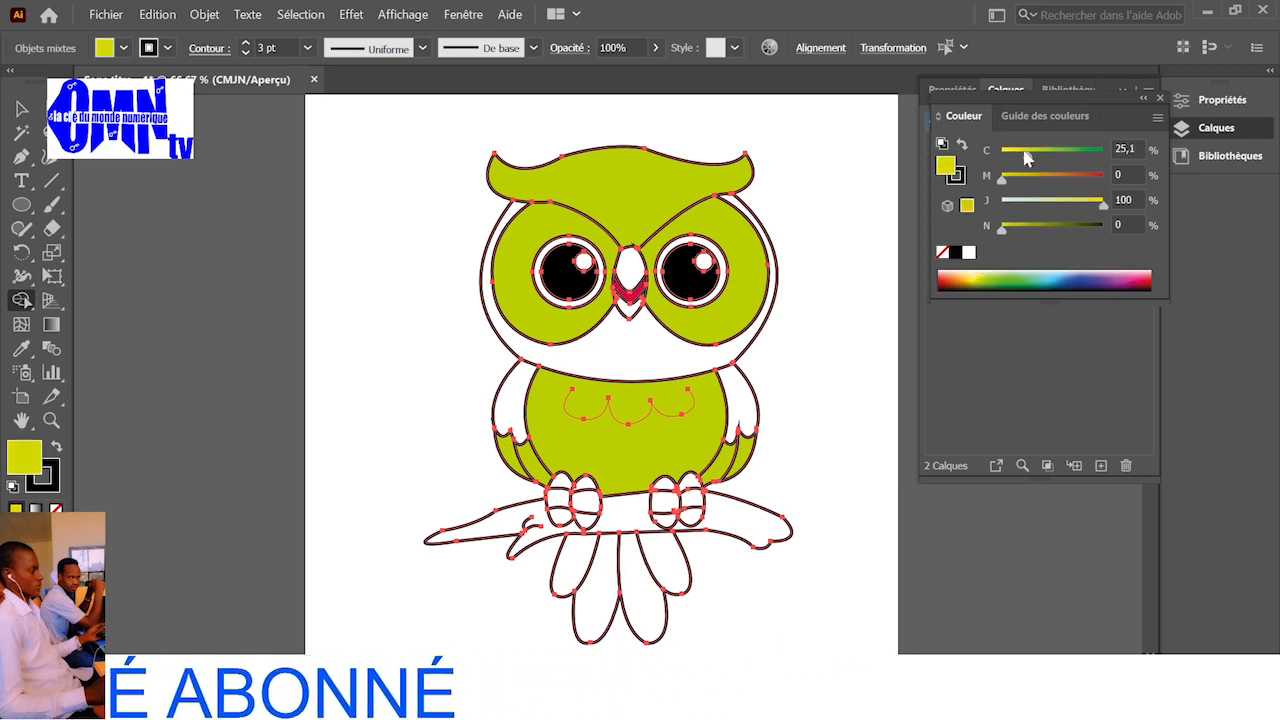
left_click_drag(1030, 160, 1002, 162)
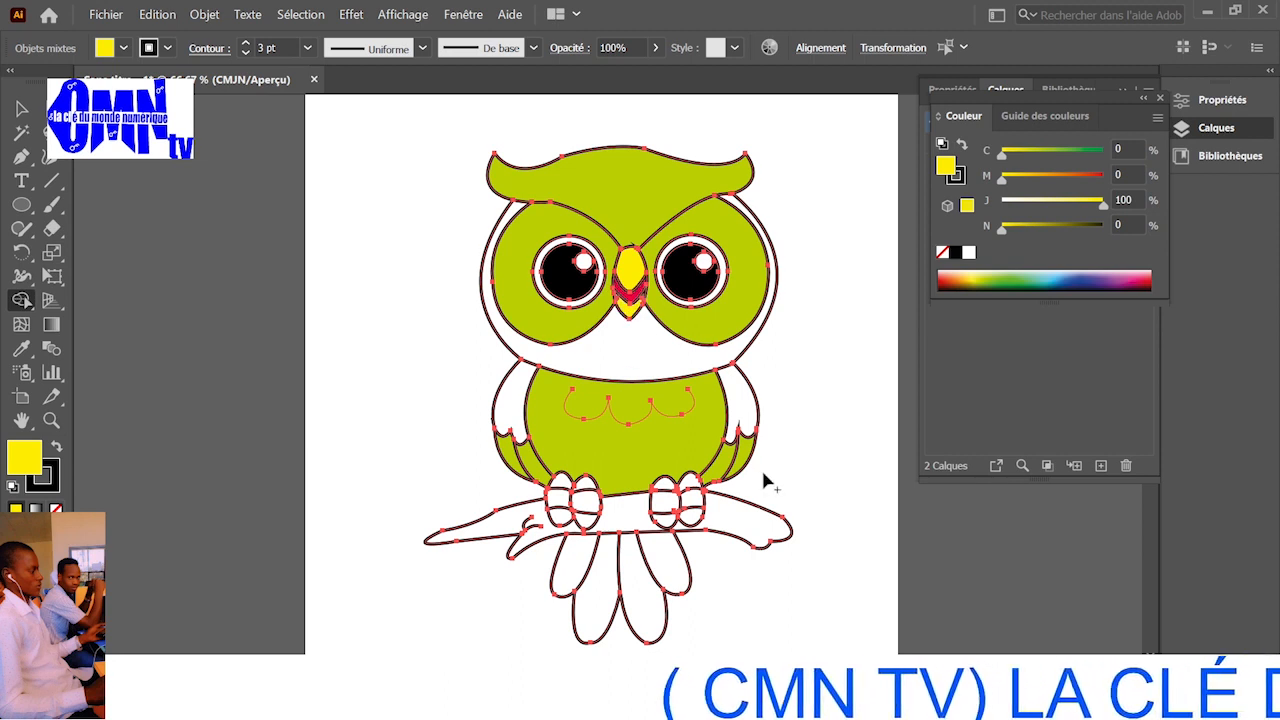
- Fill the toes of both feet with pale yellow, C 0%, M 0%, J 65% and N 0%
left_click(1080, 201)
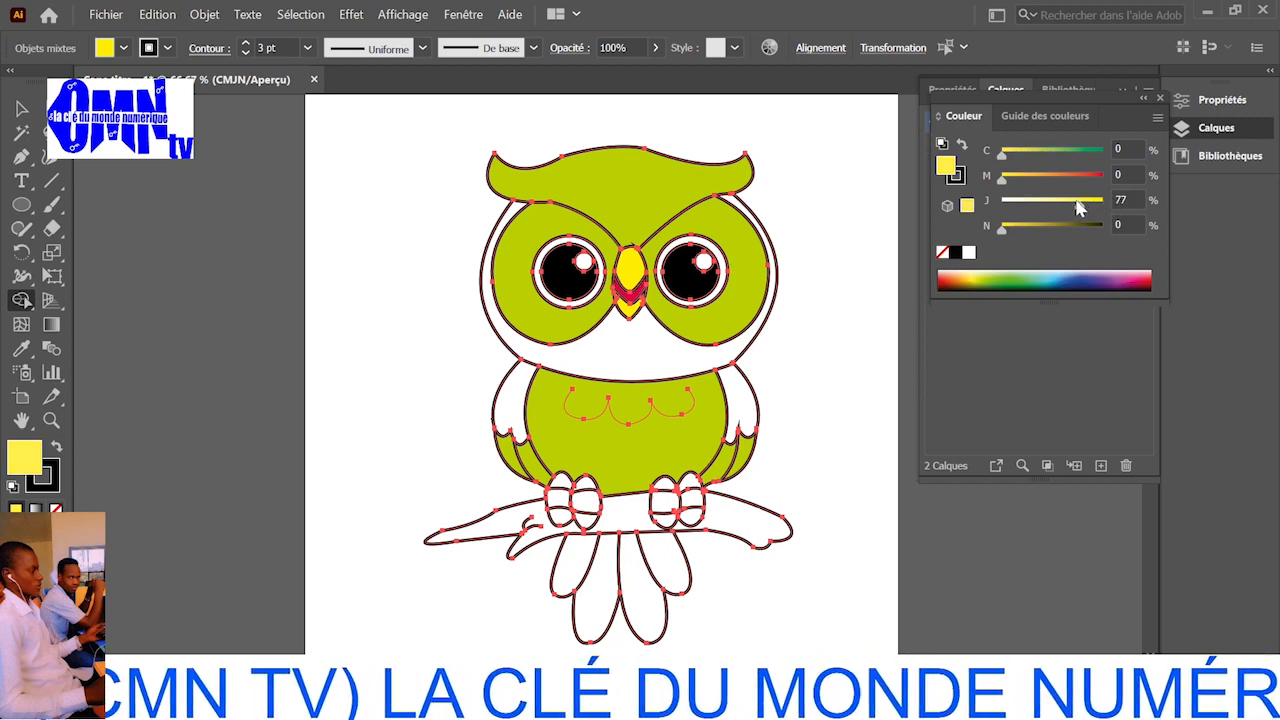
left_click_drag(1073, 206, 1069, 206)
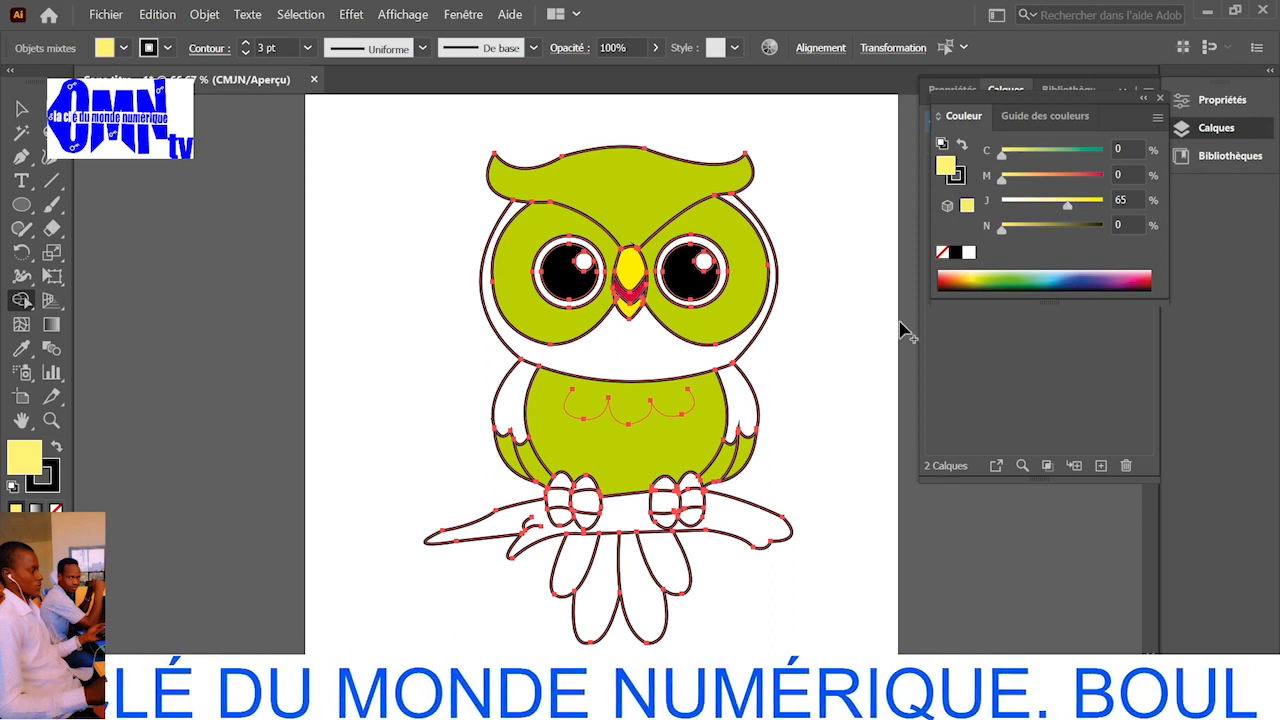
left_click(689, 490)
left_click(664, 498)
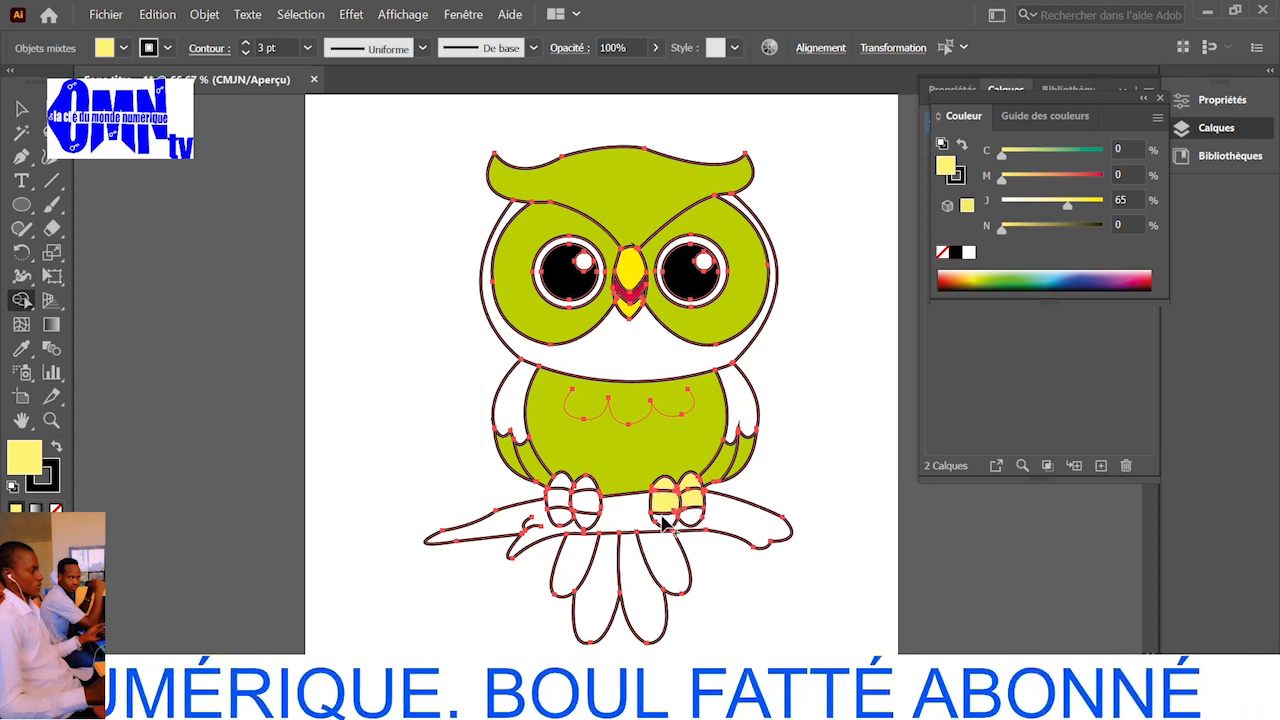
left_click(586, 512)
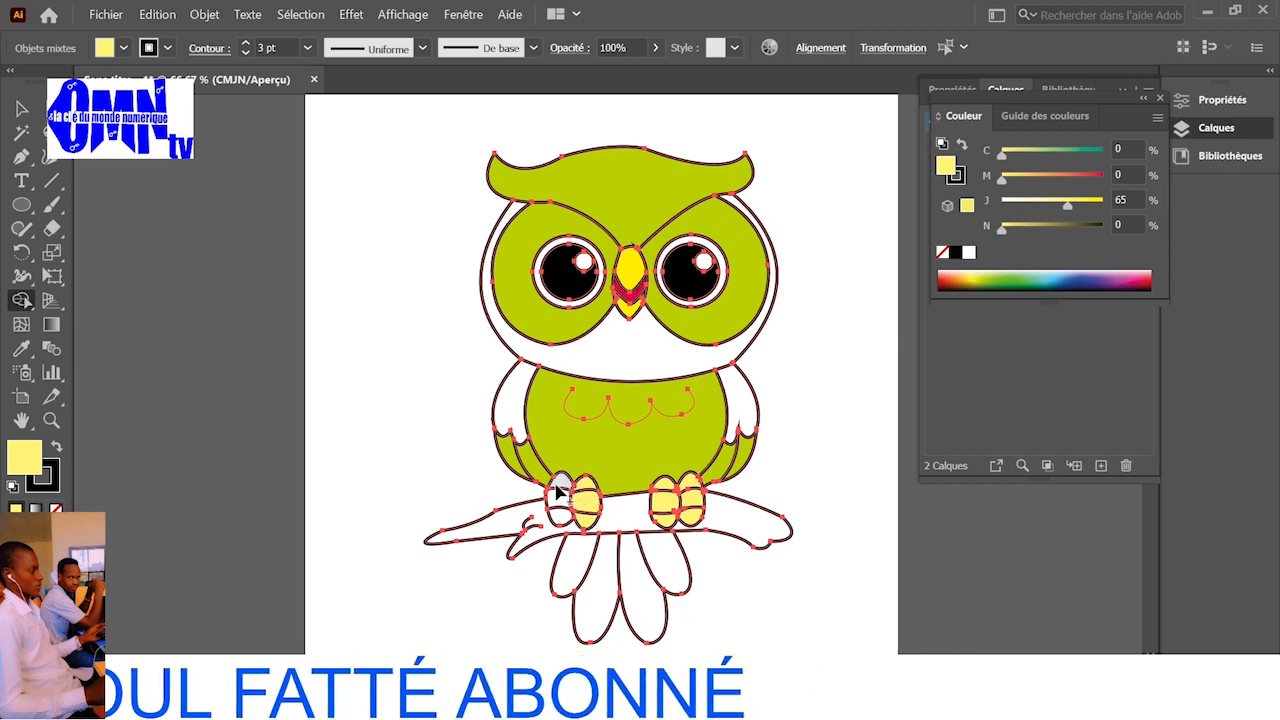
left_click(561, 514)
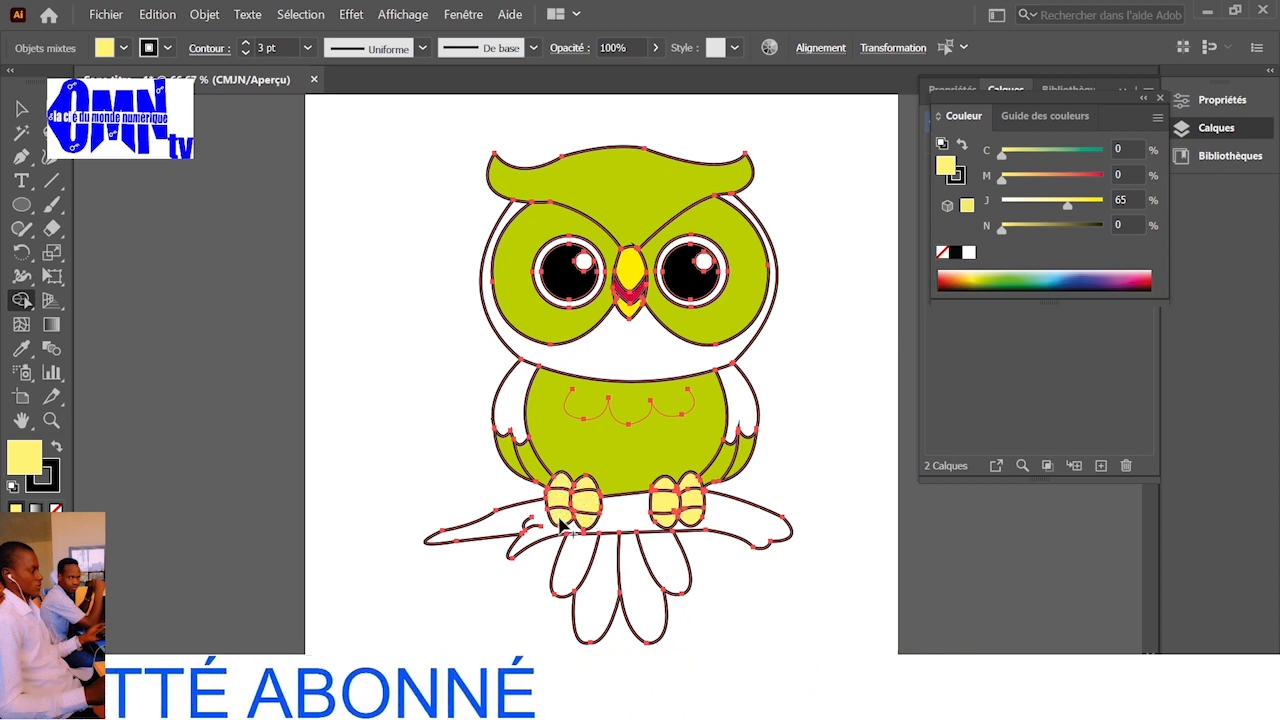
- Fill the branch with brown, C 43.14%, M 59.61%, J 98.04% and N 0%
left_click_drag(970, 273, 968, 281)
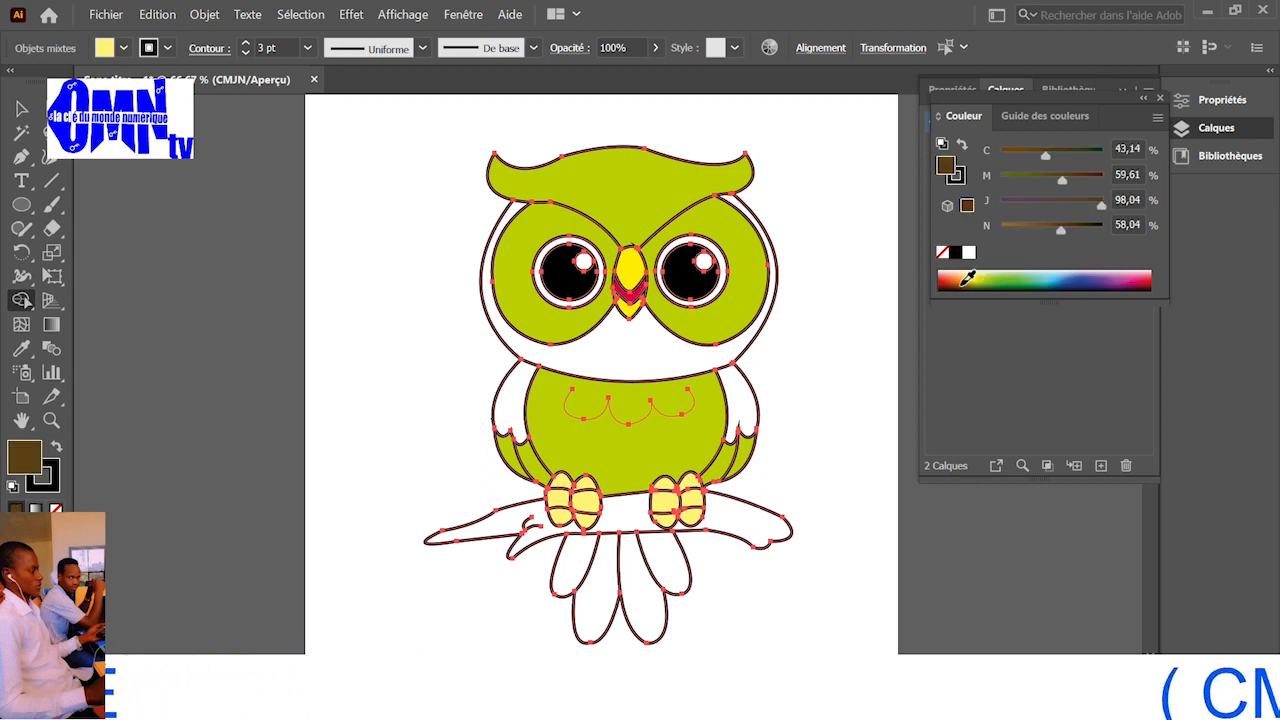
left_click_drag(1025, 224, 988, 232)
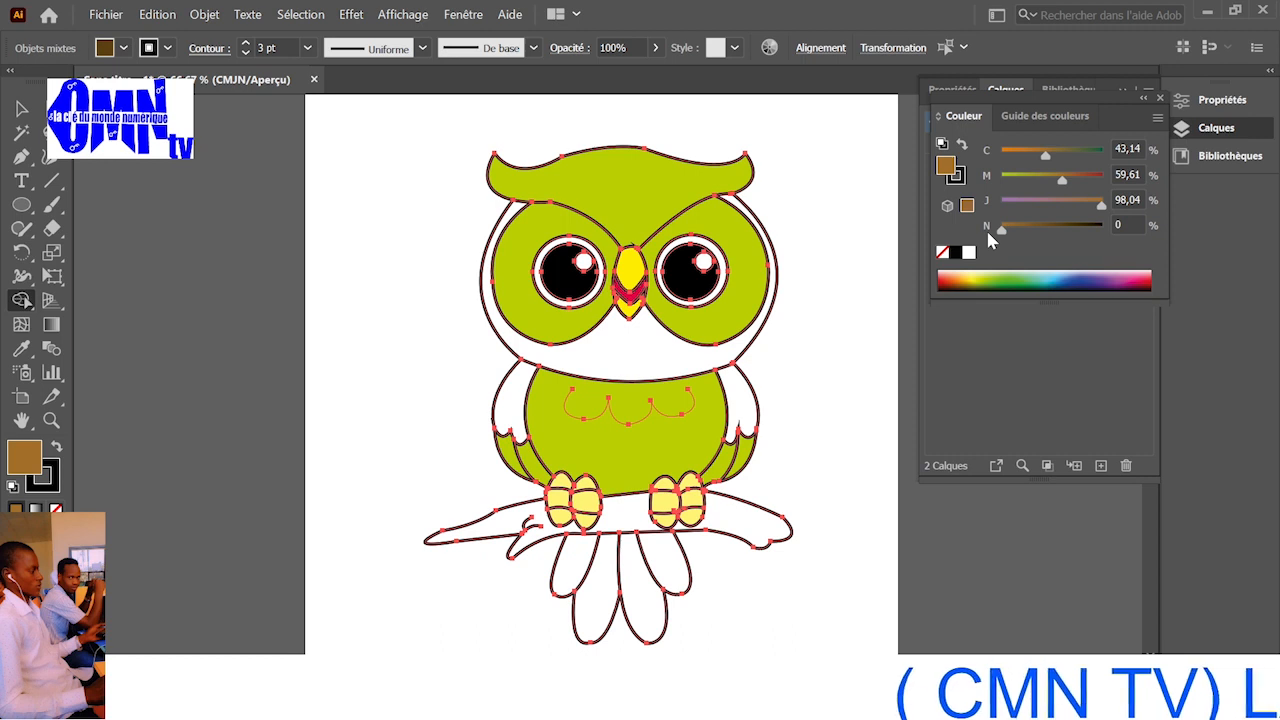
left_click(735, 518)
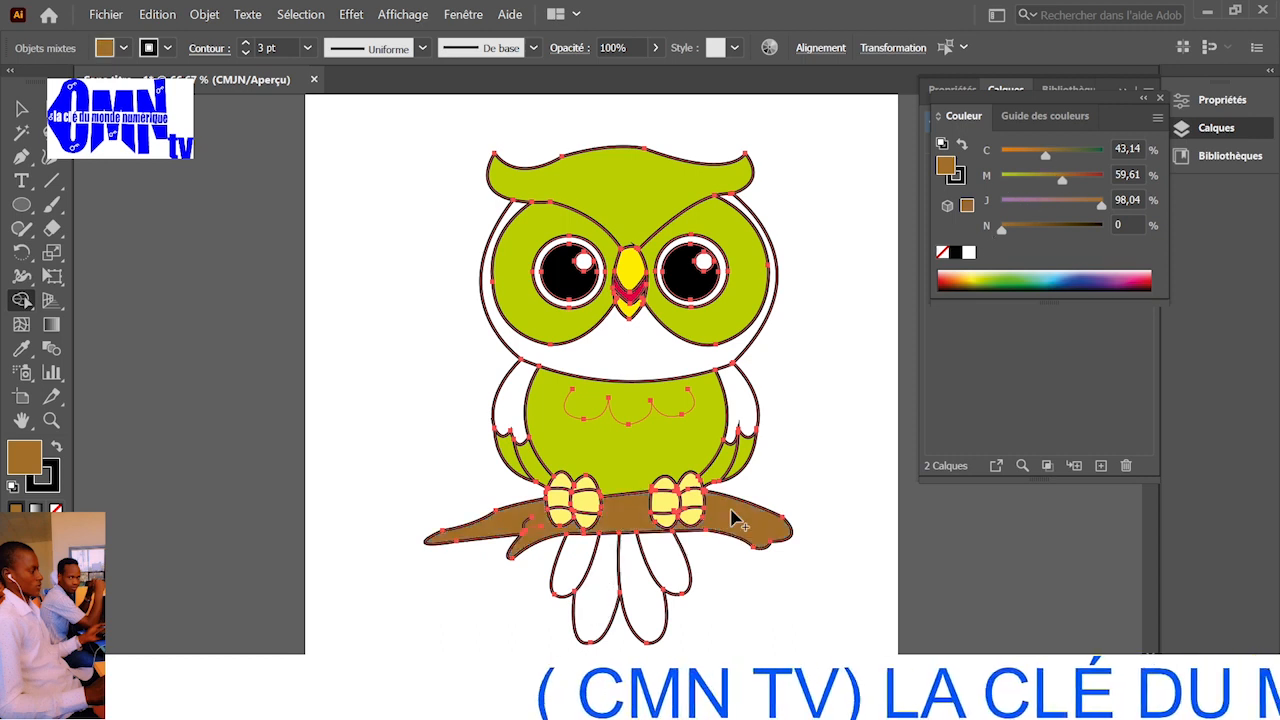
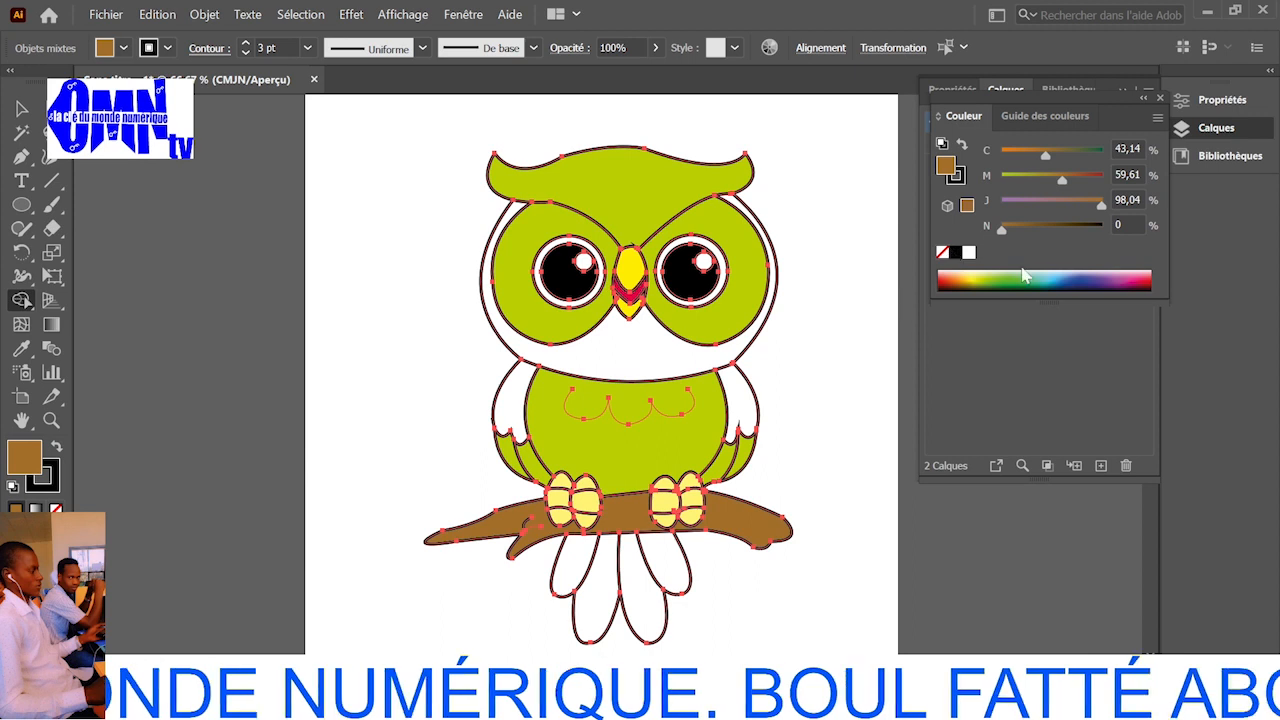
- Fill the four tail feathers with light green, C 34.12%, M 0%, J 83.14% and N 0%
left_click(1045, 116)
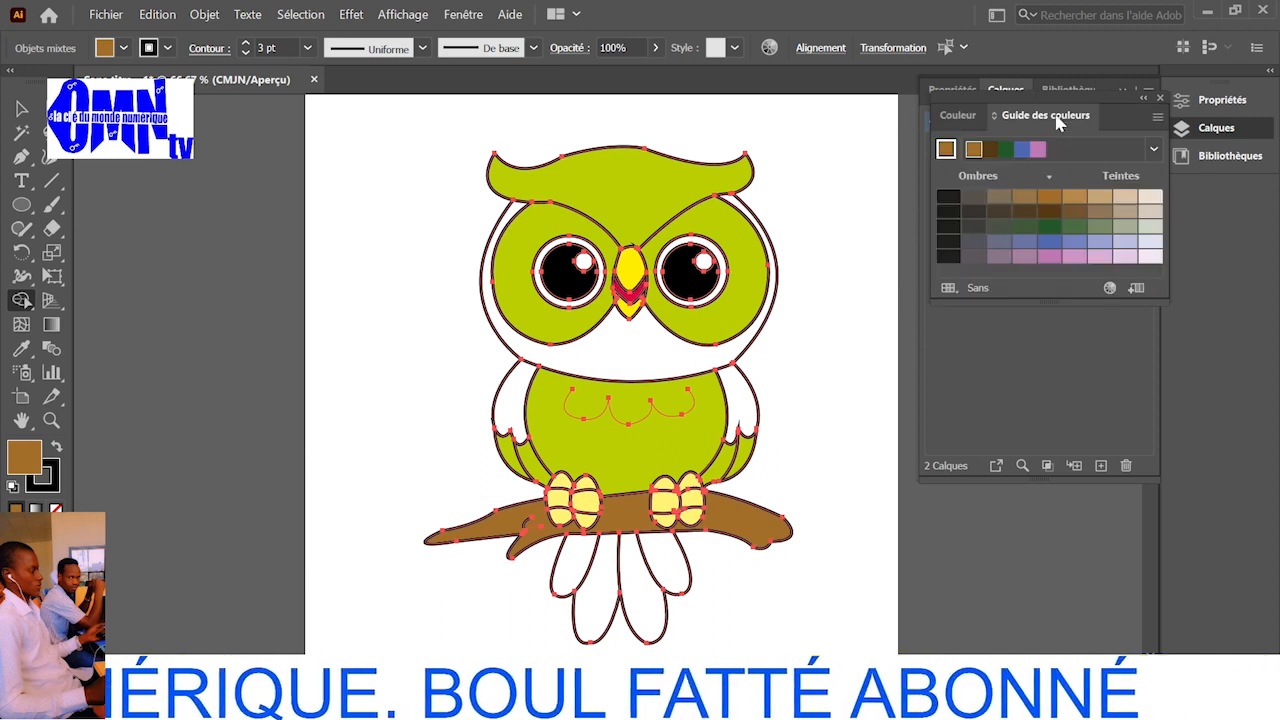
left_click(957, 115)
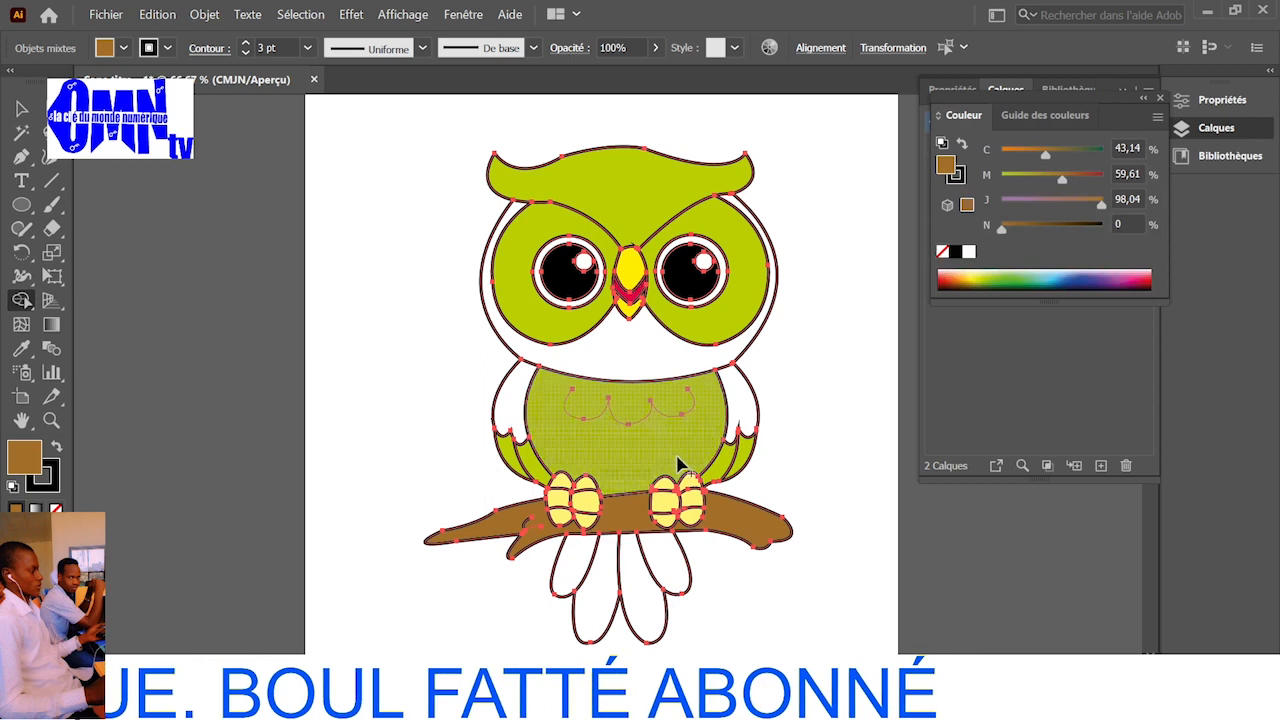
left_click(1003, 279)
left_click_drag(1012, 265, 995, 264)
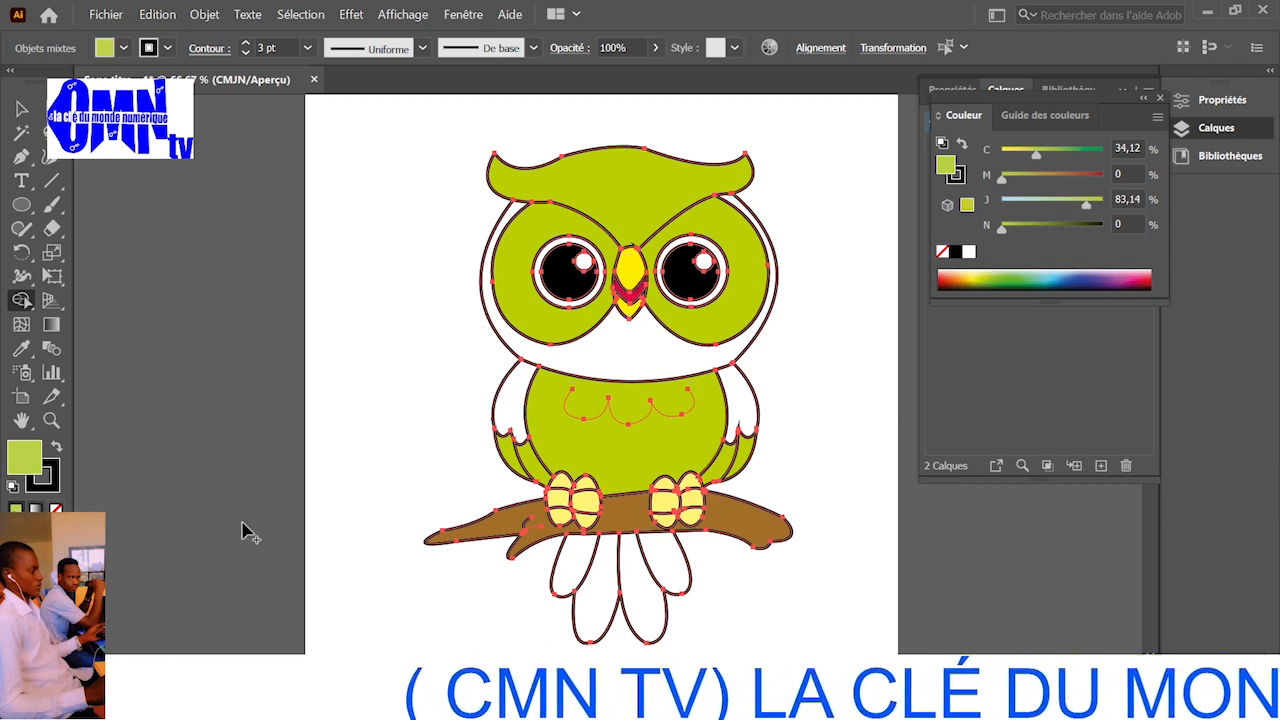
left_click(583, 560)
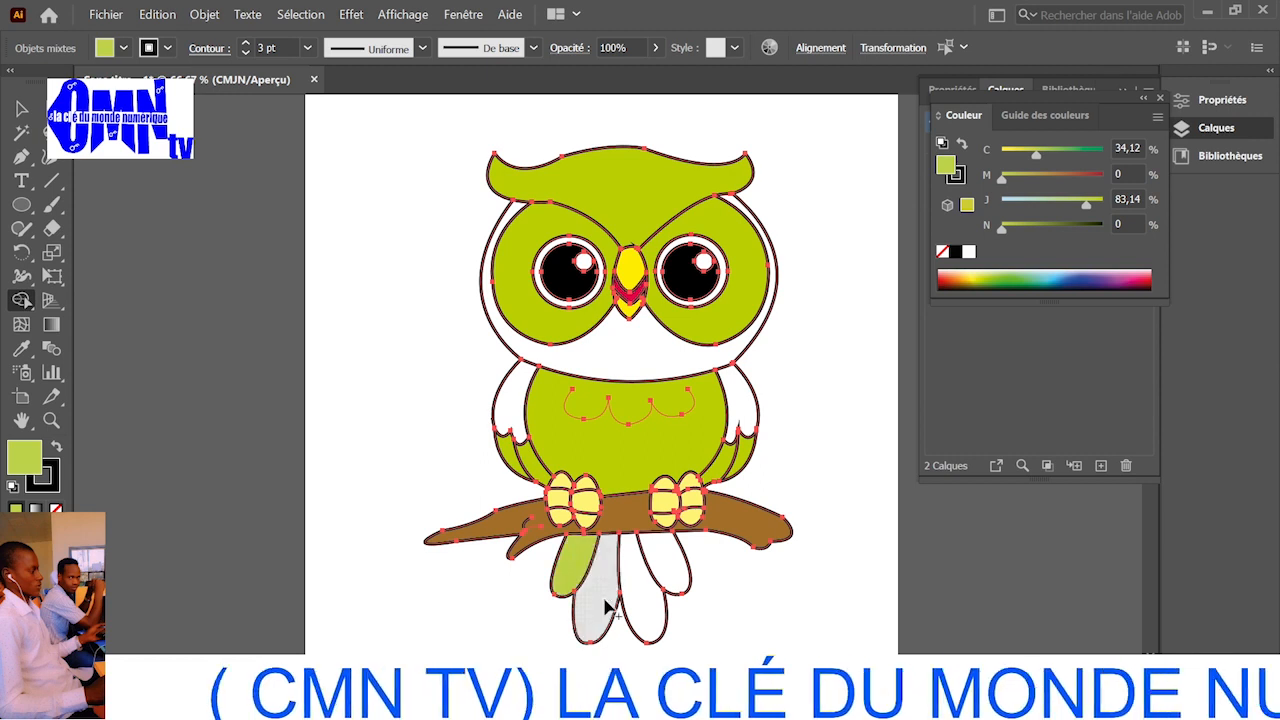
left_click(600, 600)
left_click(643, 608)
left_click(668, 566)
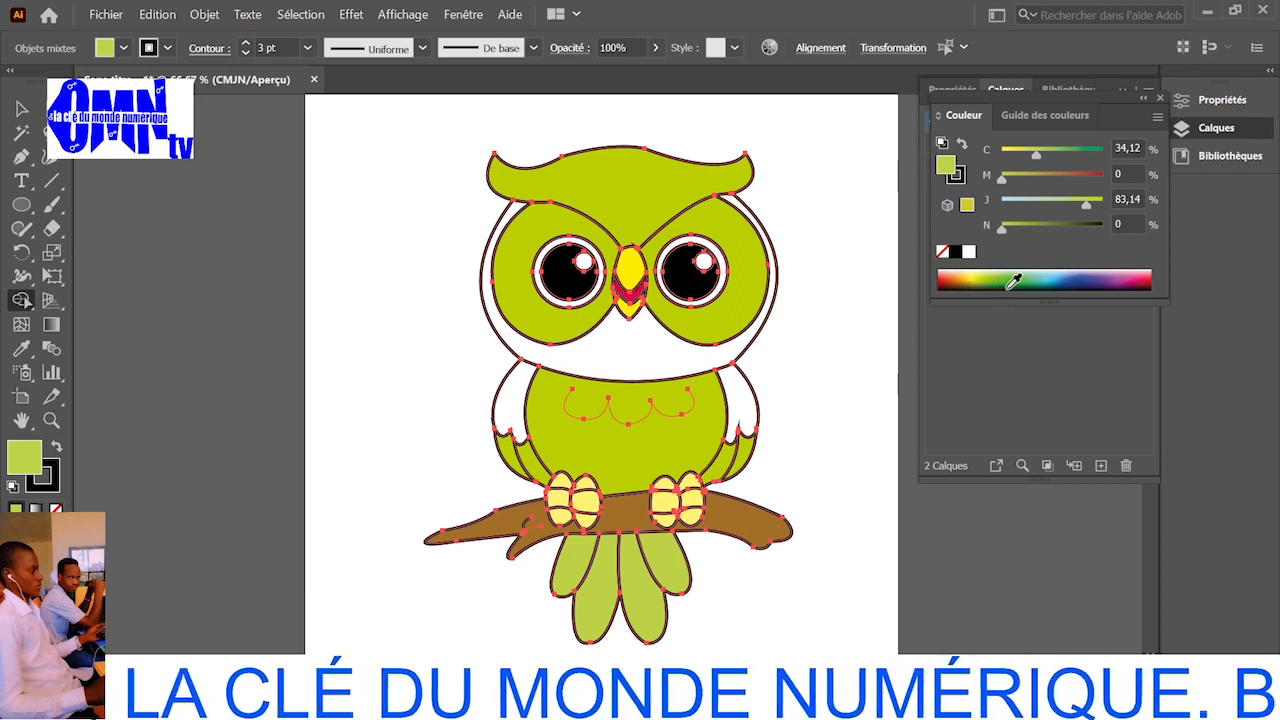
left_click_drag(990, 282, 1100, 281)
left_click_drag(1088, 230, 1010, 230)
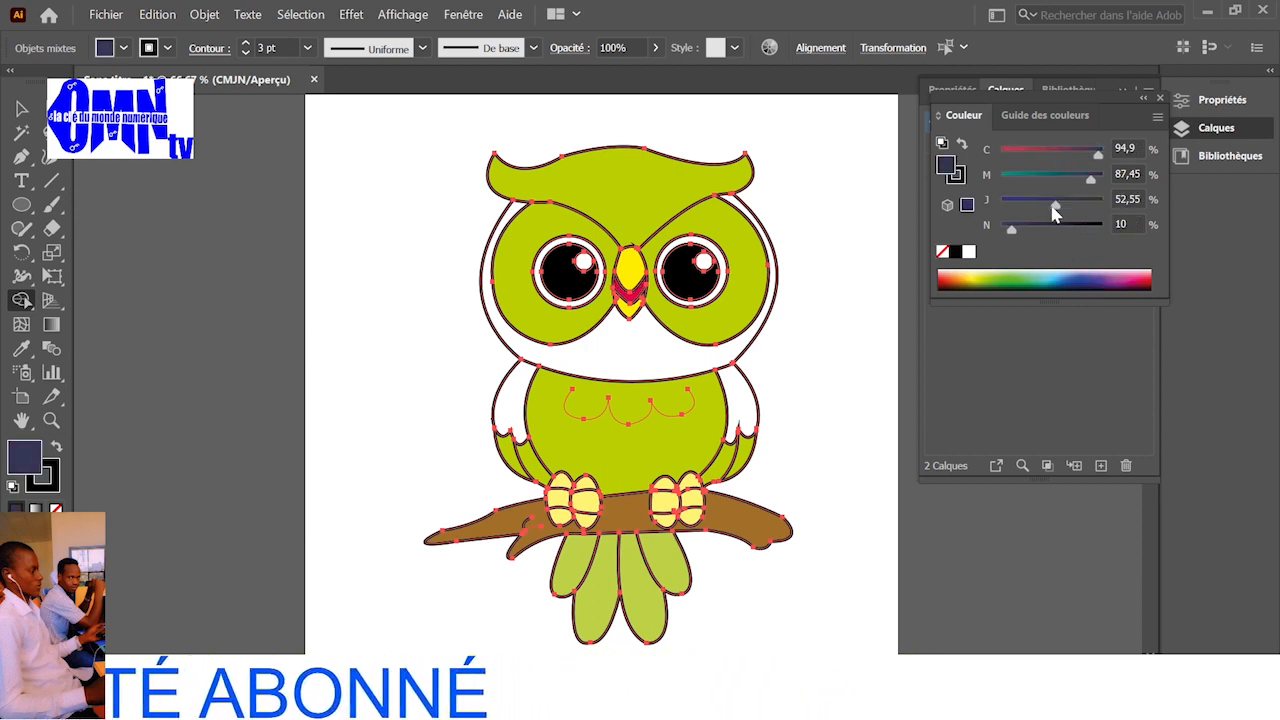
left_click(1032, 203)
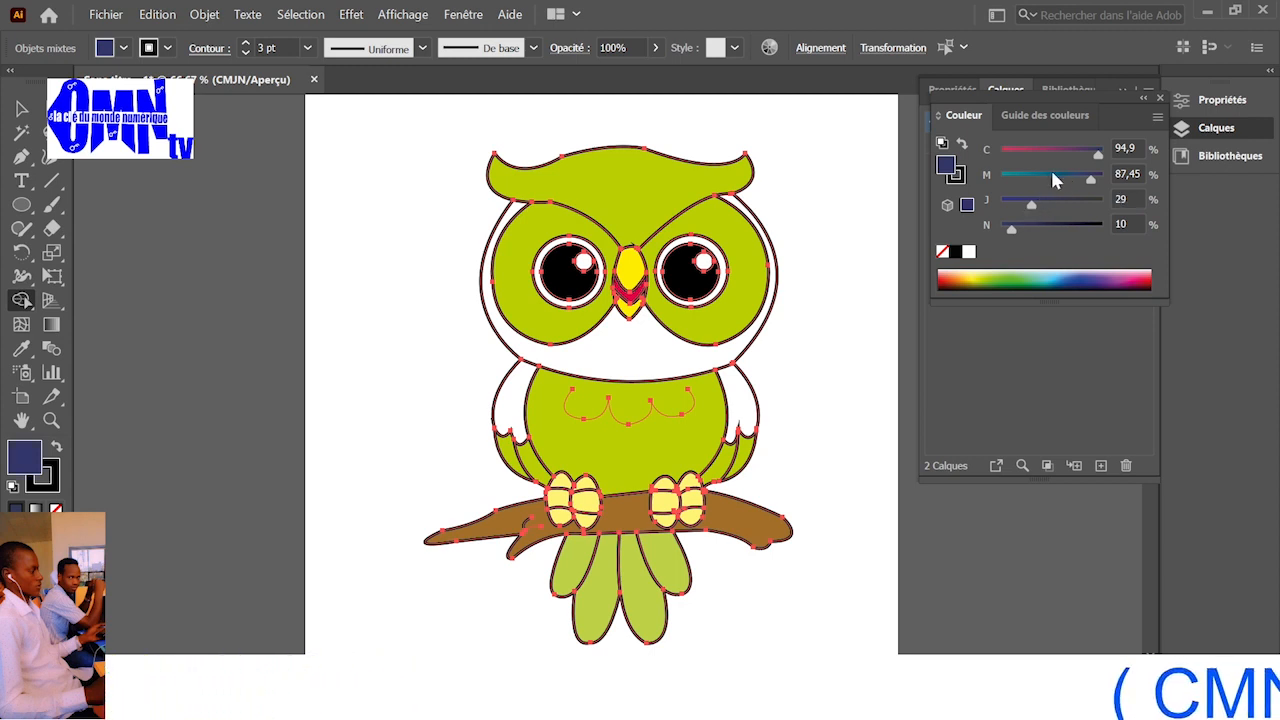
left_click(1041, 279)
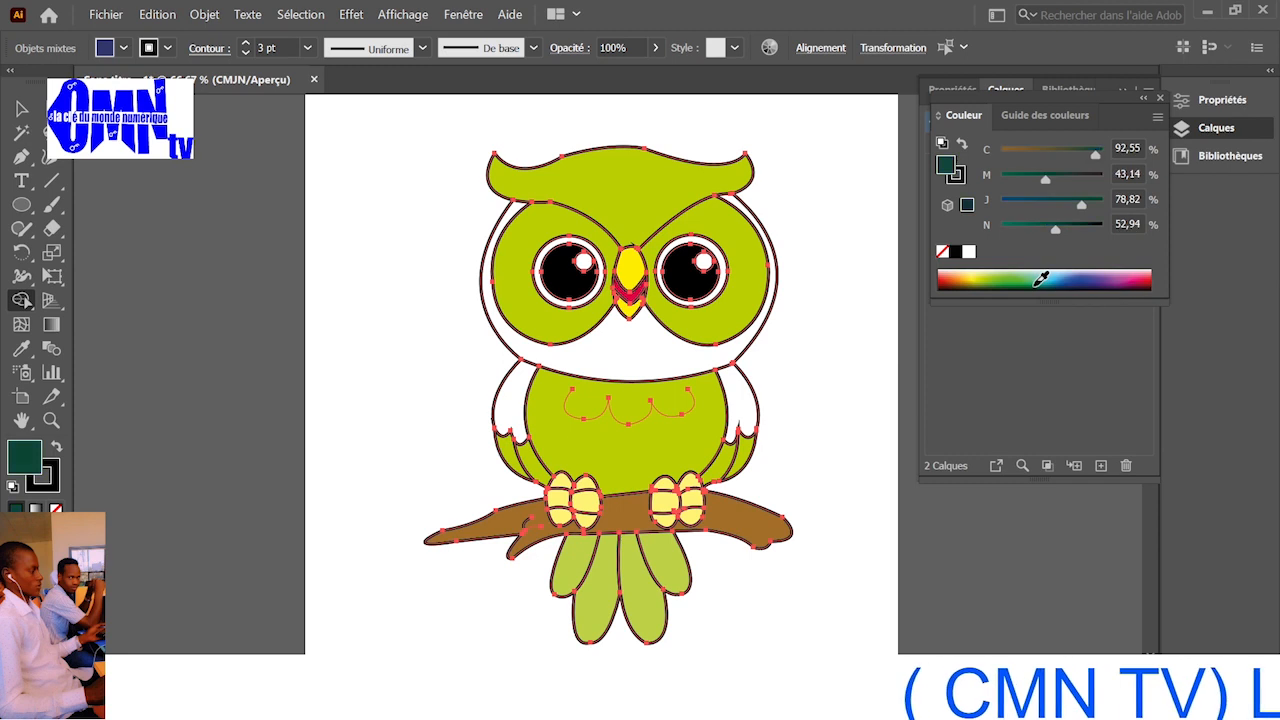
- Fill the head area around the eye discs and both upper wings with grey, N 63%, and deselect the artwork
left_click_drag(1049, 275, 942, 288)
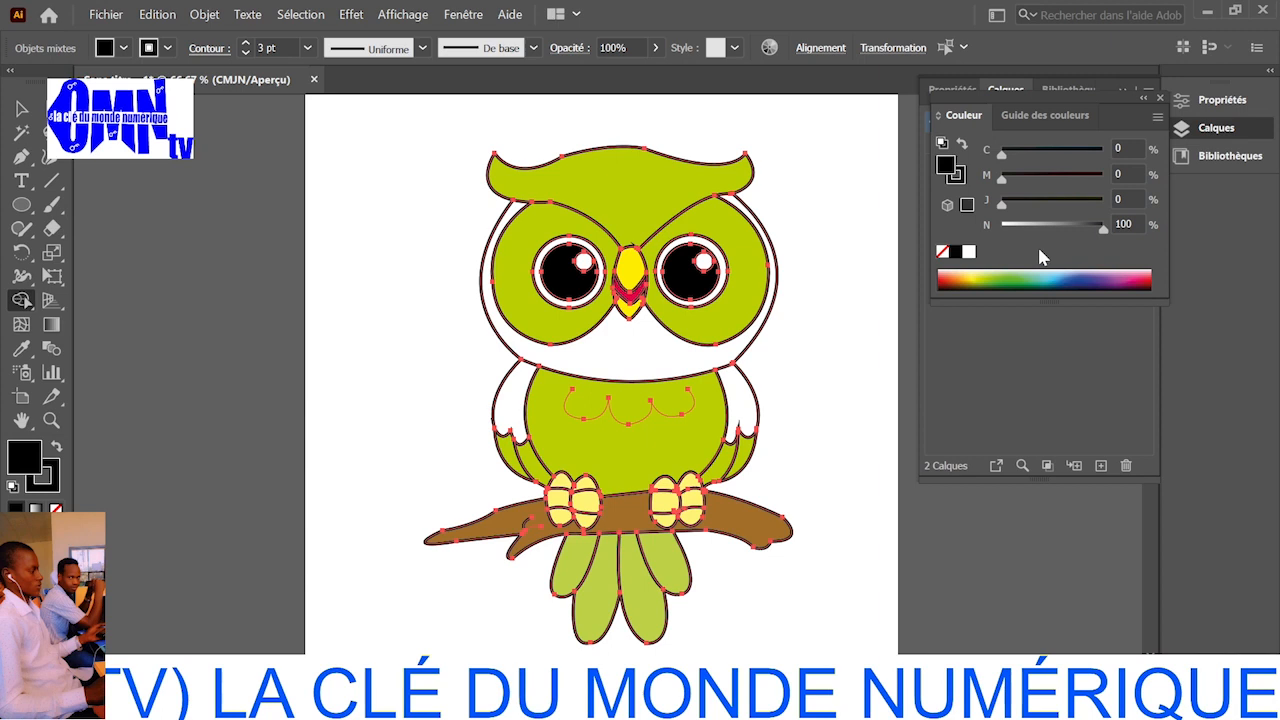
left_click_drag(1092, 223, 1066, 226)
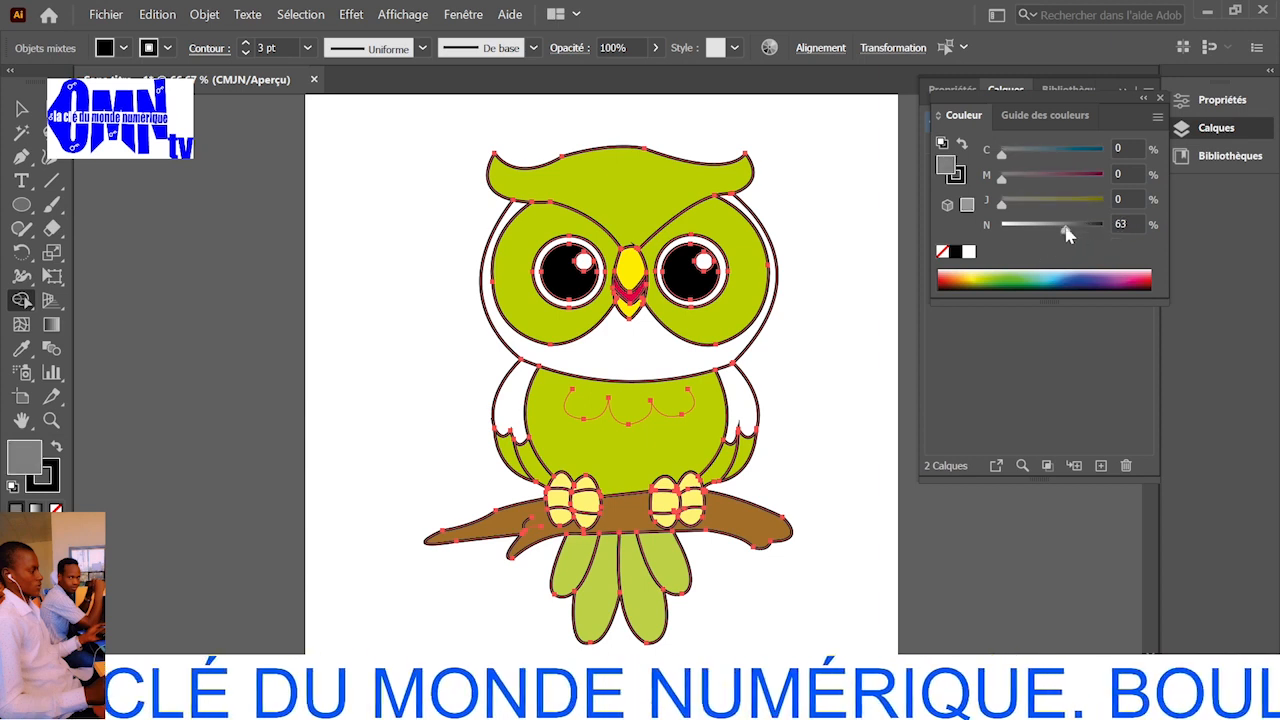
left_click(668, 364)
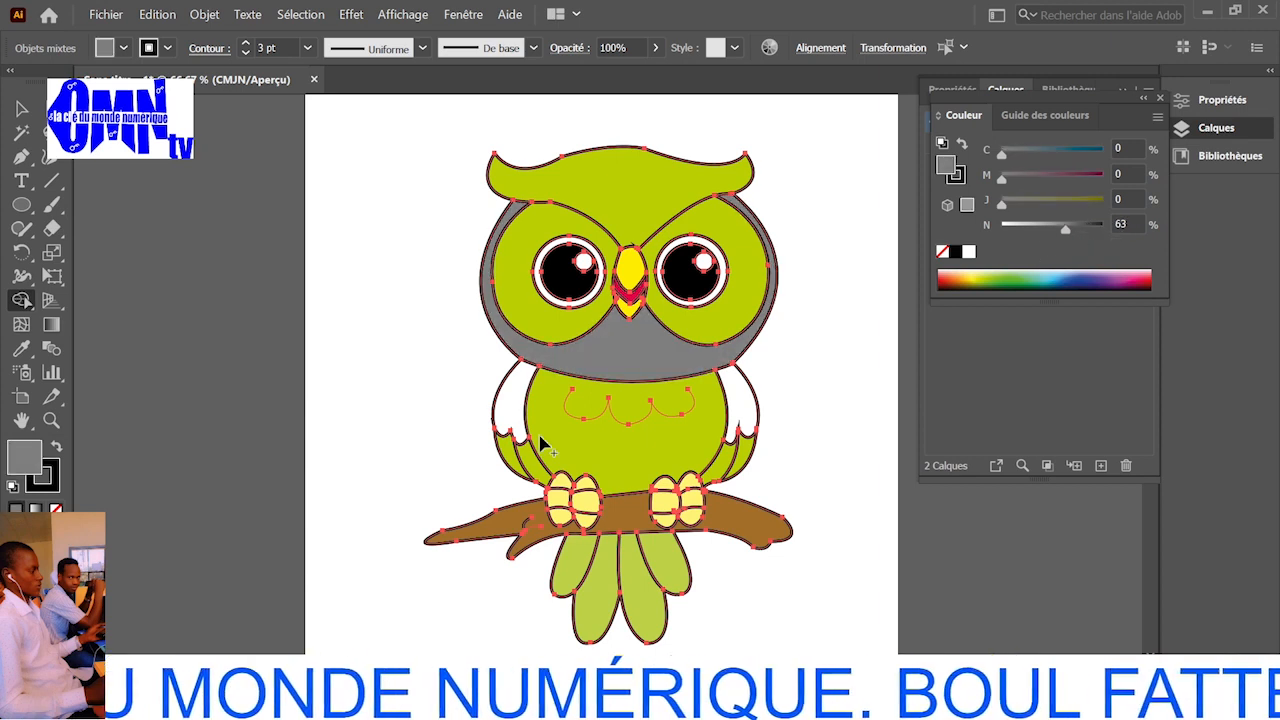
left_click(518, 413)
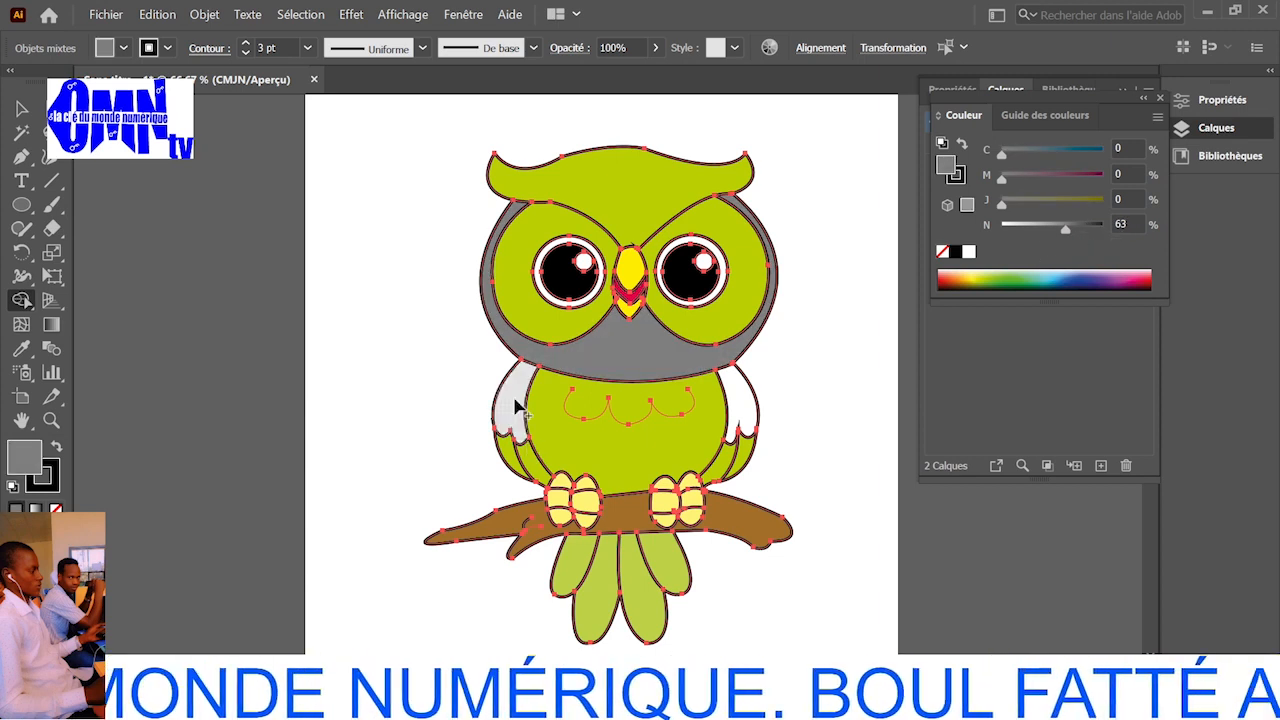
left_click(742, 412)
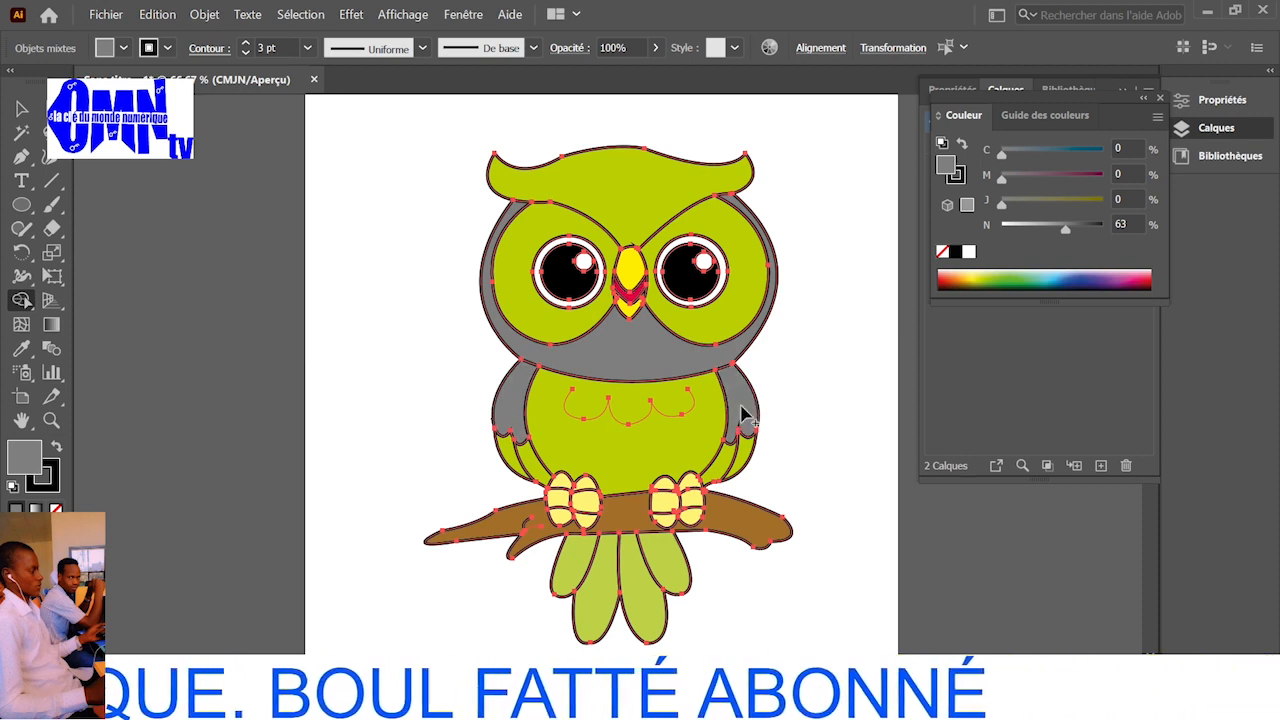
left_click(21, 108)
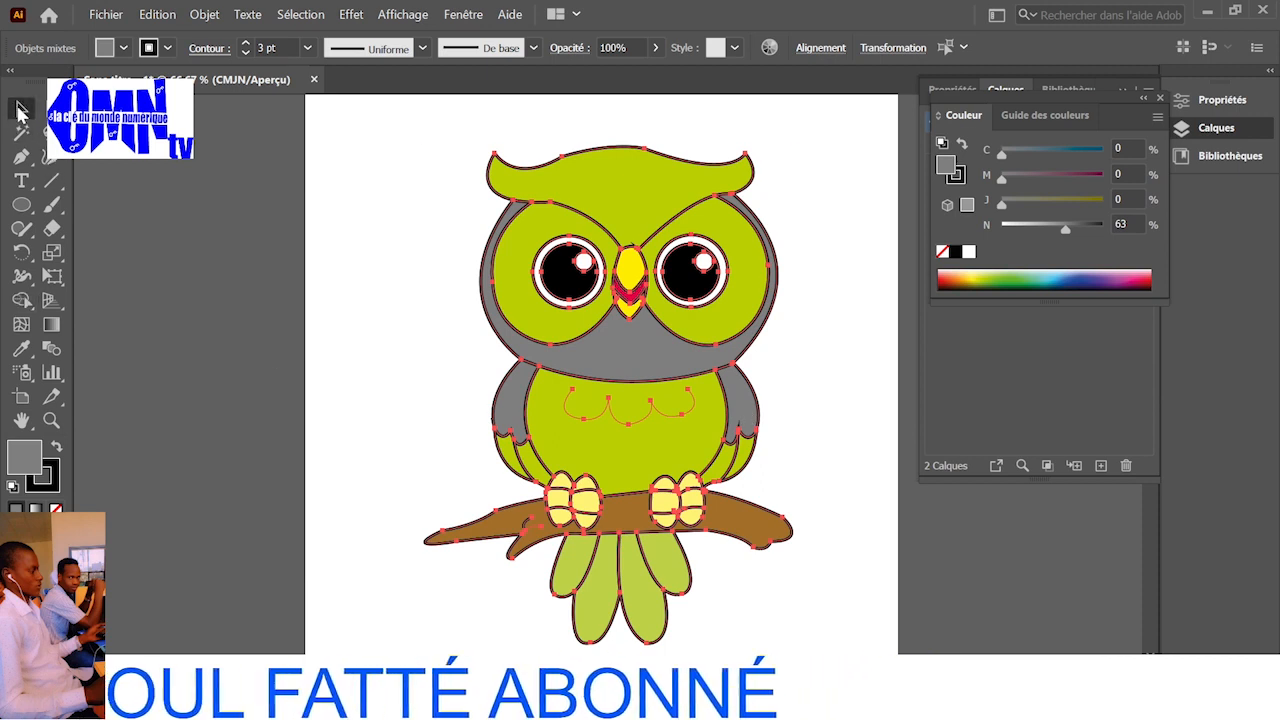
left_click(335, 274)
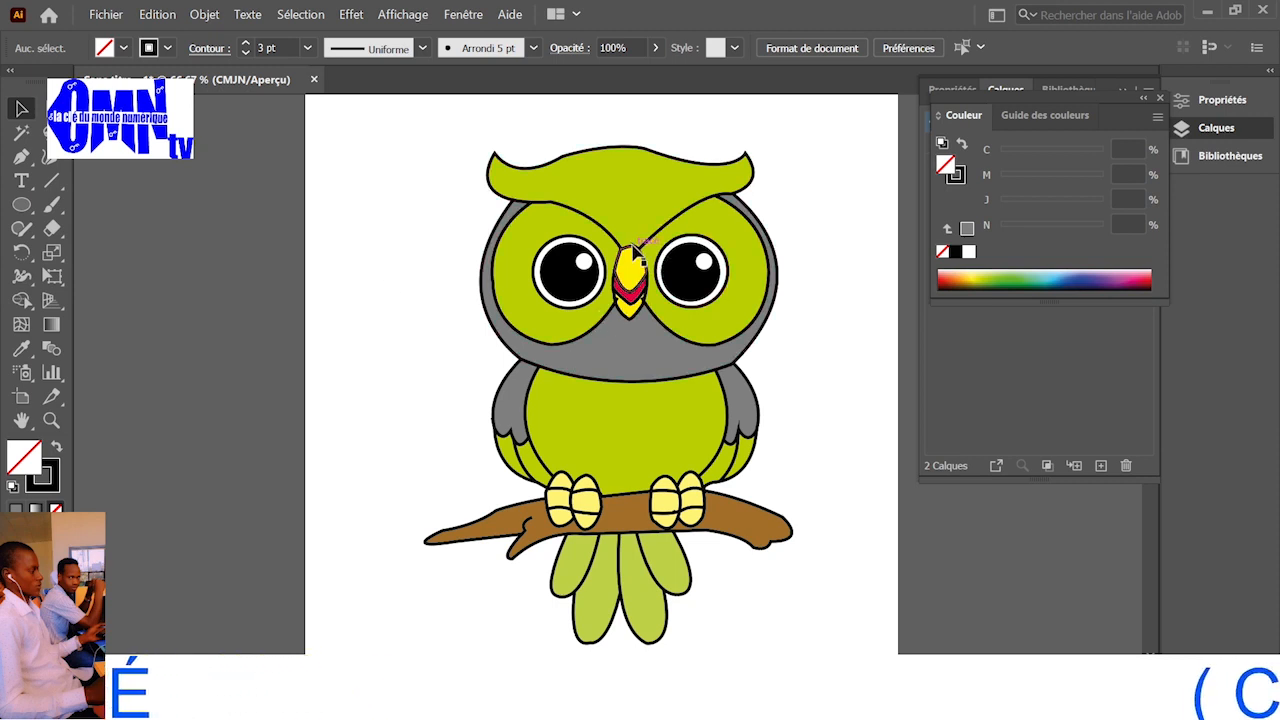
- Select the whole owl and trim the stray line ends inside the lower beak with Shape Builder, keeping its yellow fill
left_click_drag(406, 138, 857, 632)
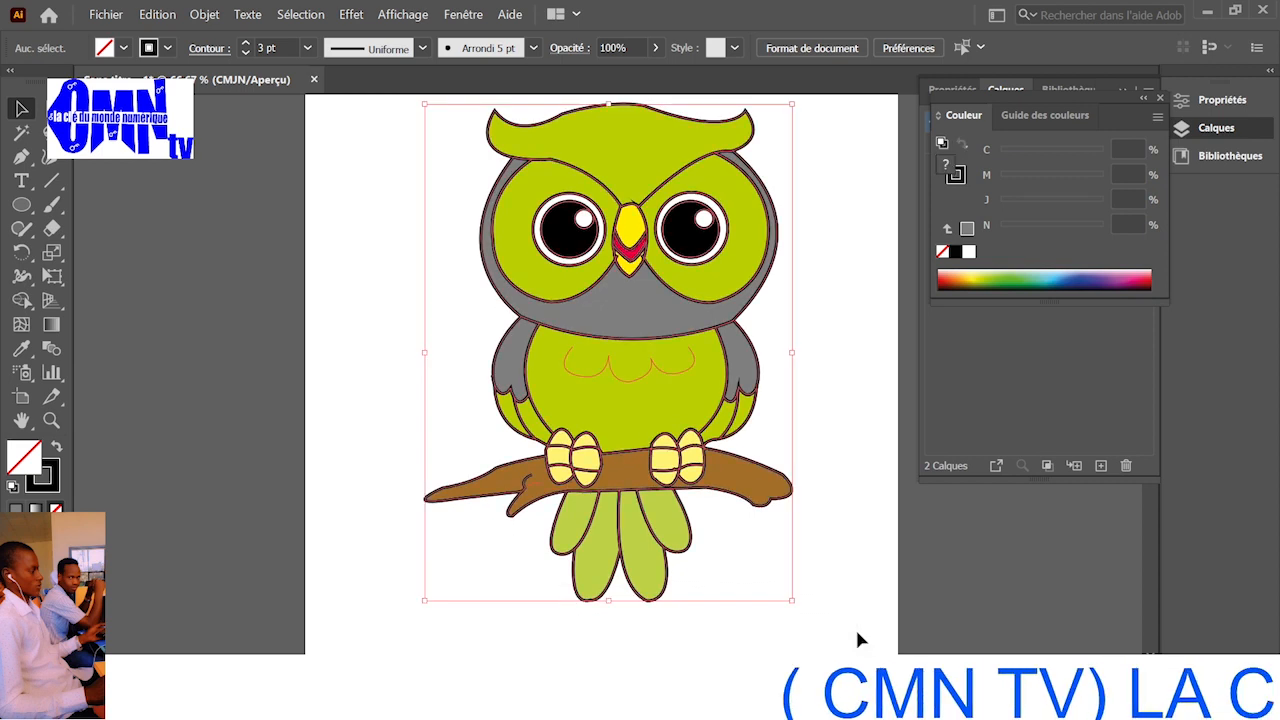
left_click(22, 300)
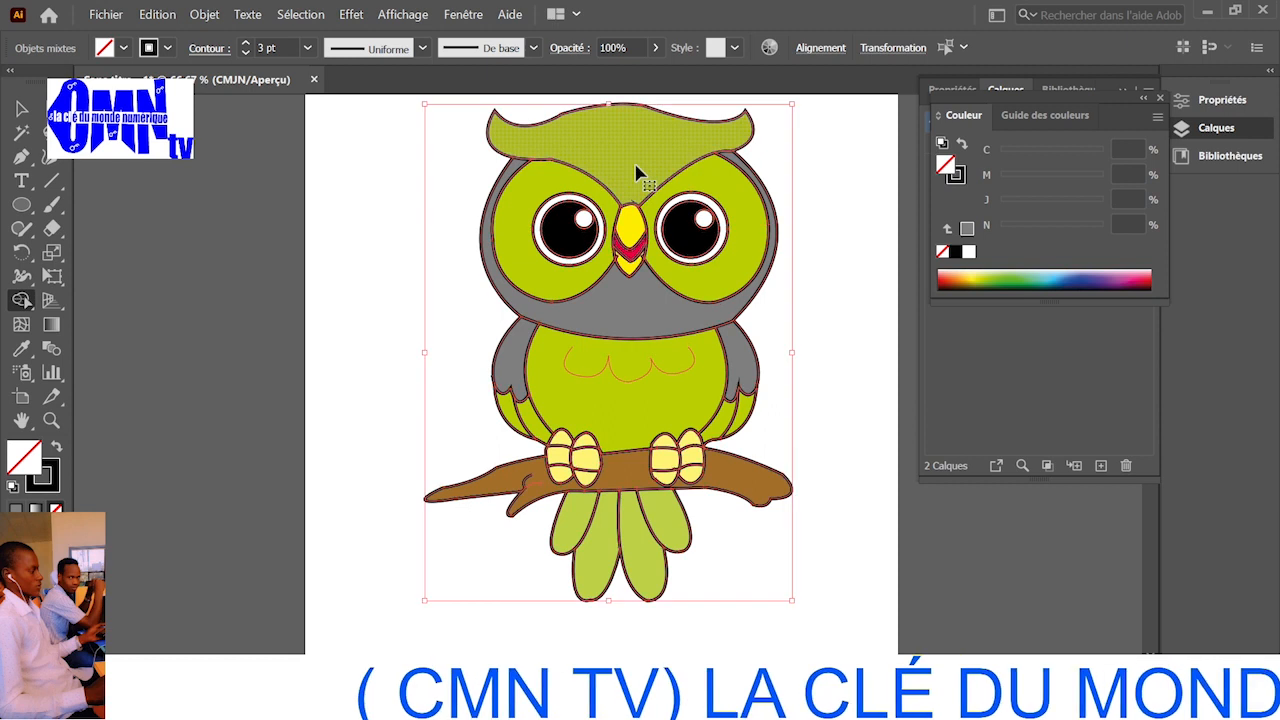
key("ctrl+plus")
key("ctrl+plus")
key("ctrl+plus")
key("ctrl+plus")
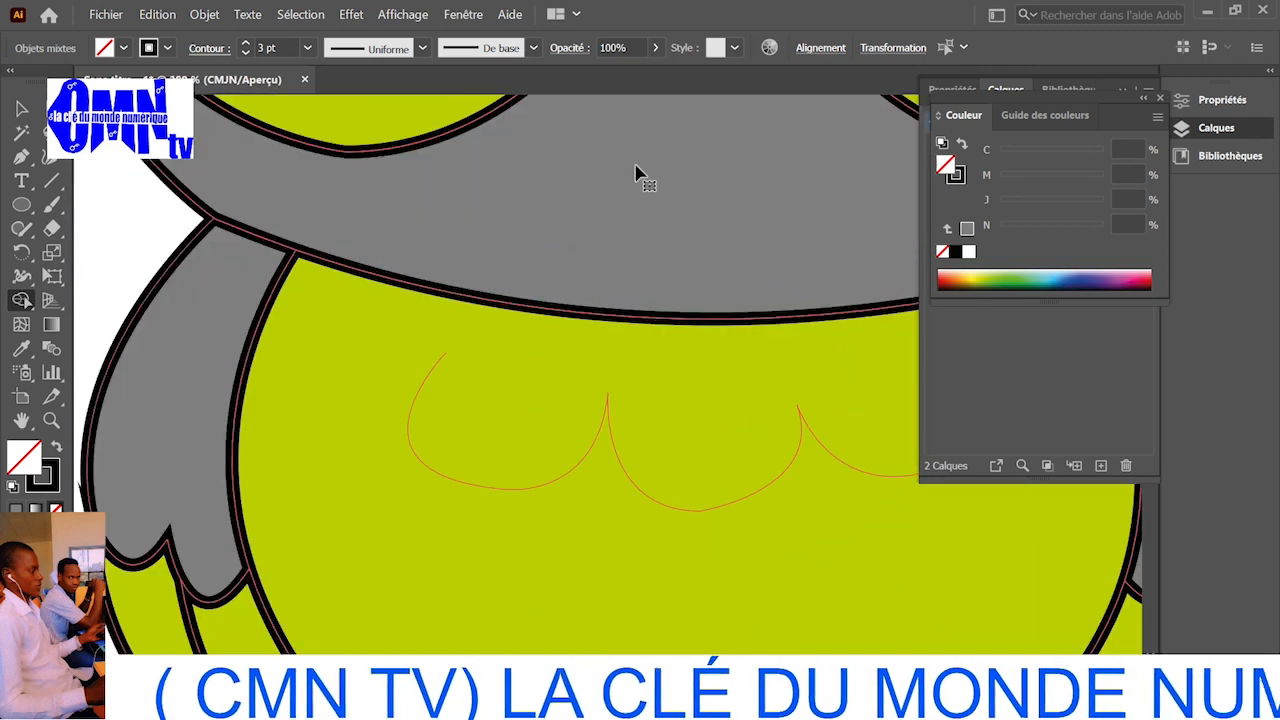
scroll(636, 172, "up", 5)
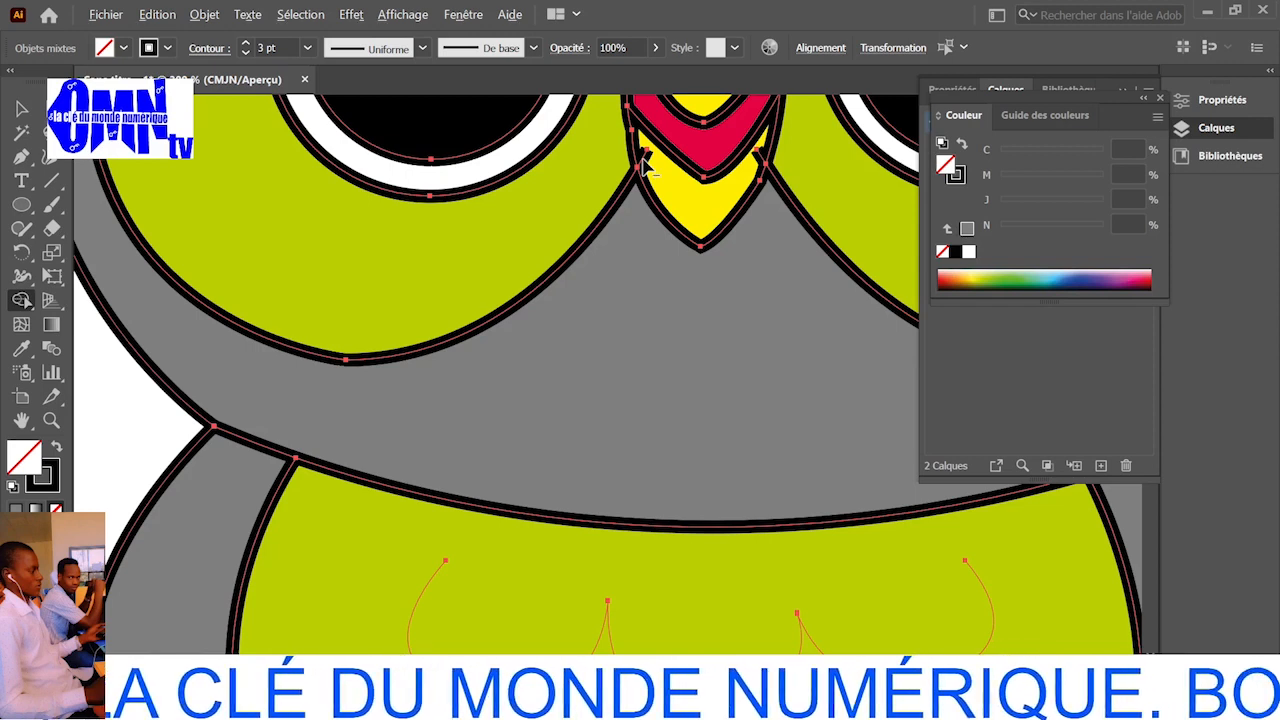
left_click(760, 166)
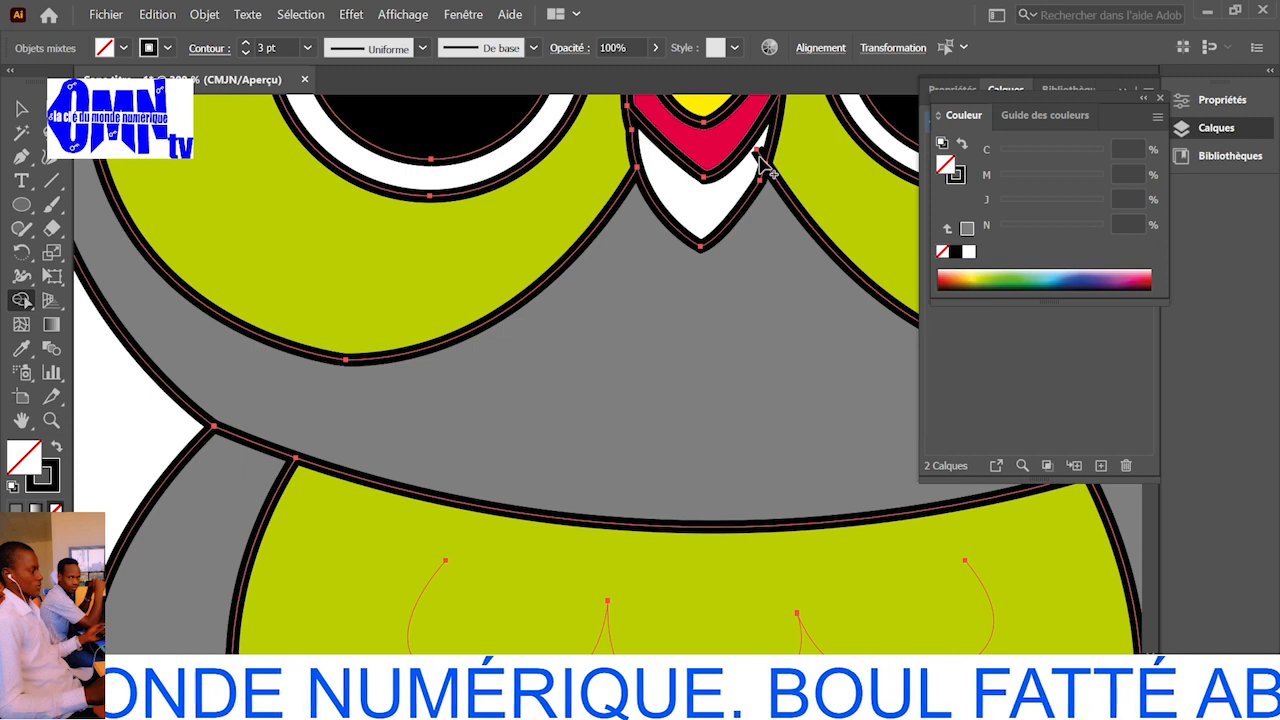
key("ctrl+z")
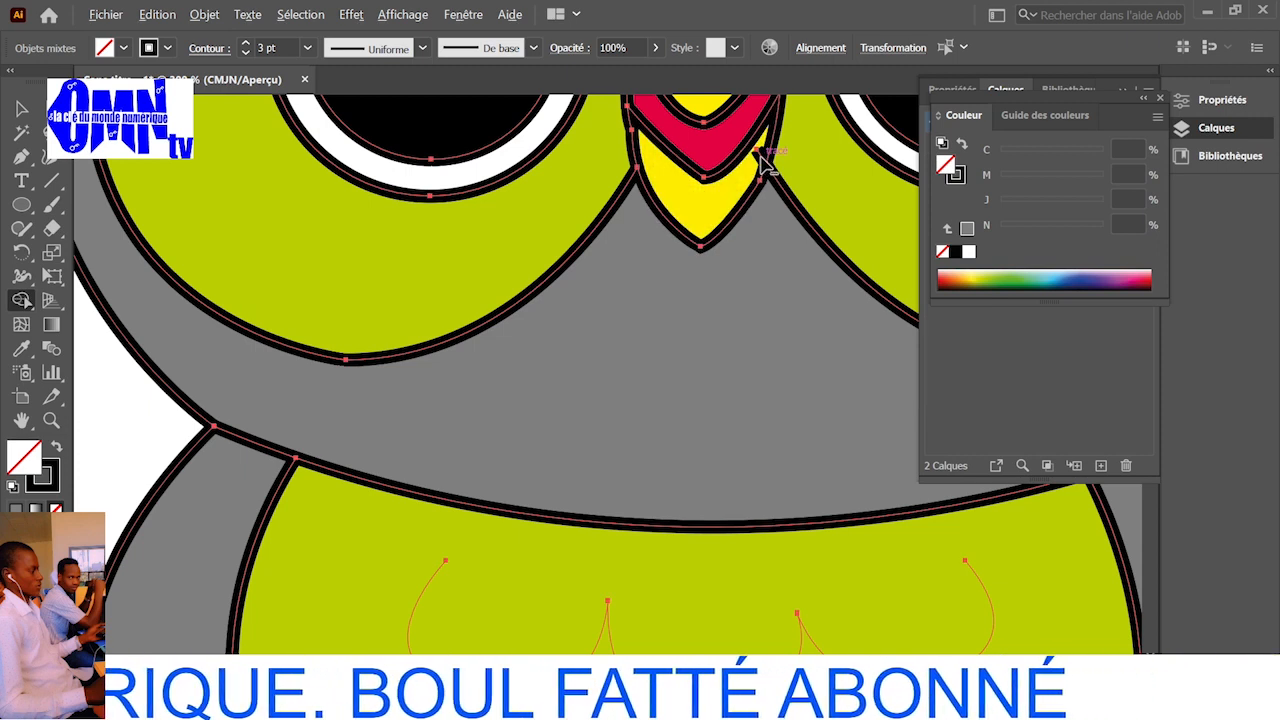
left_click(760, 153)
scroll(761, 156, "up", 5)
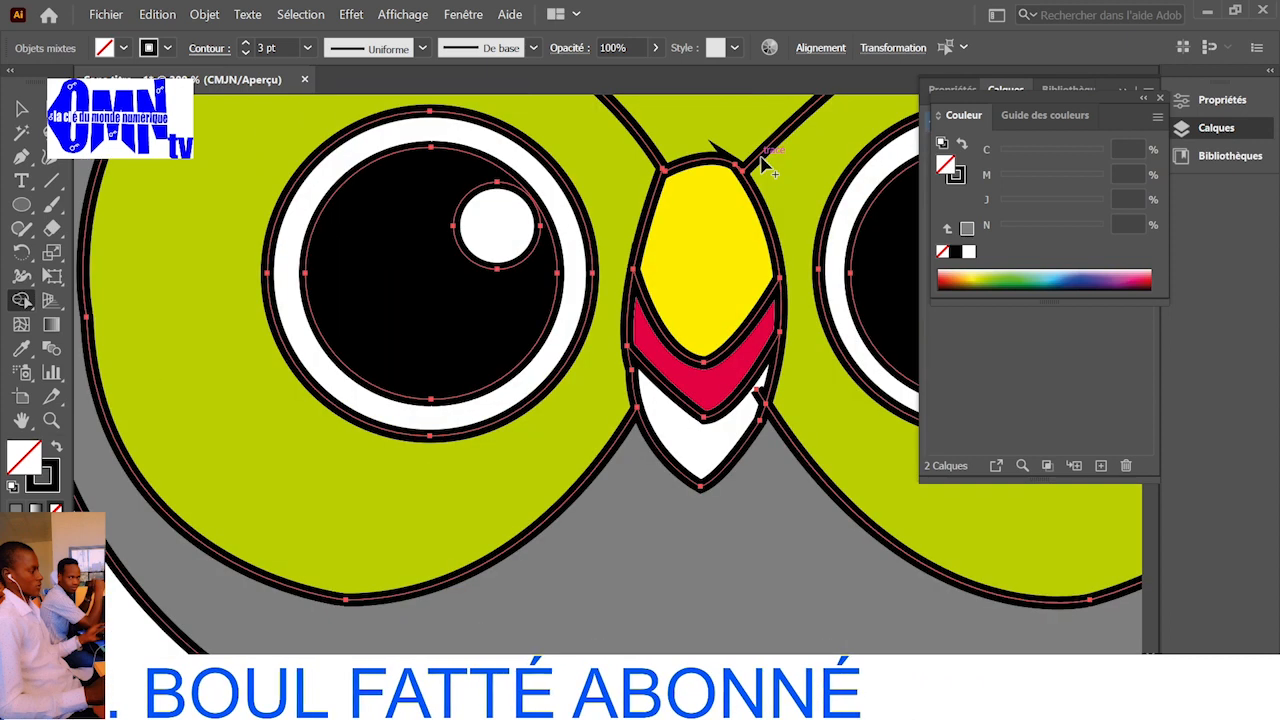
key("ctrl+z")
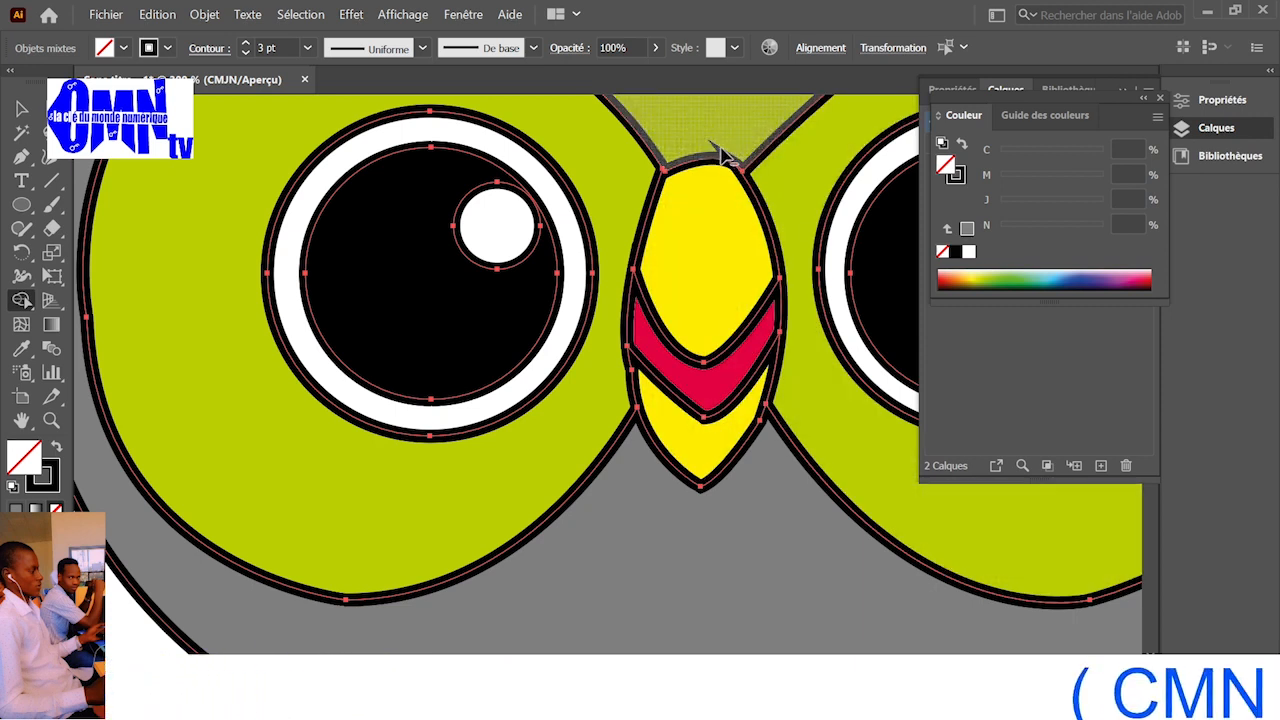
- Try to remove the stray line tip just above the beak with Shape Builder, then undo the changes
left_click(722, 152)
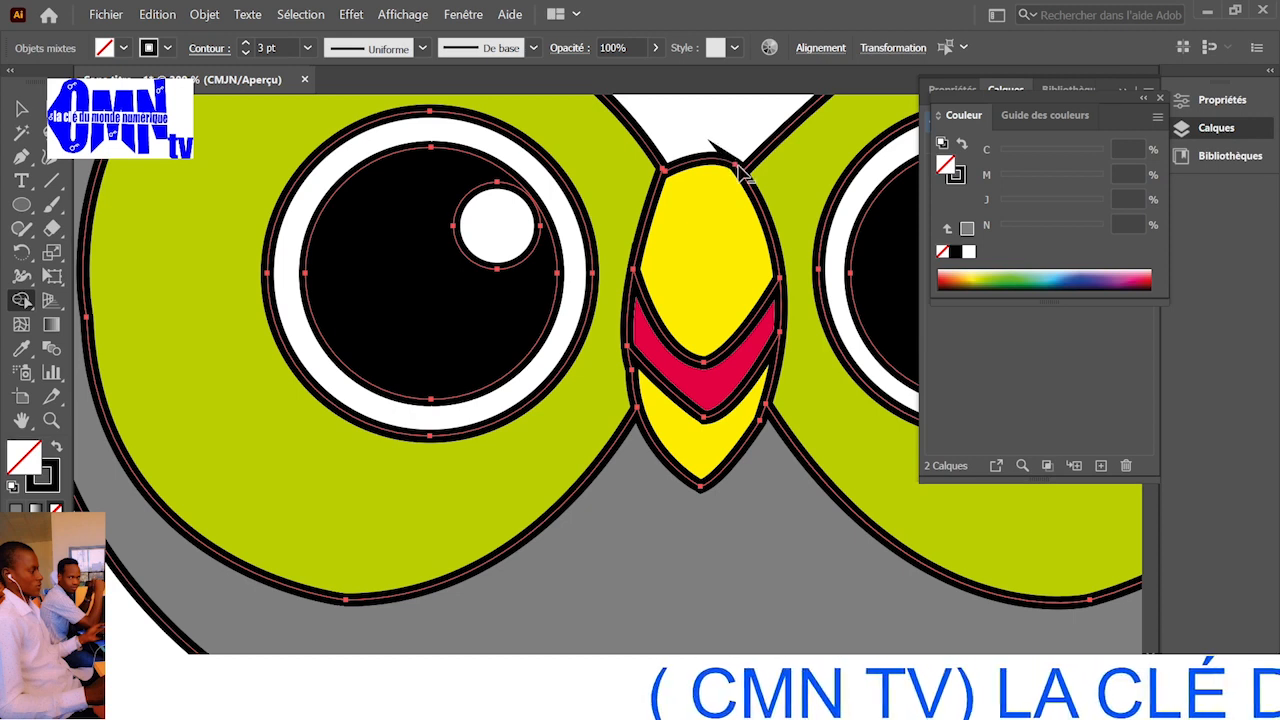
left_click(738, 168, "alt")
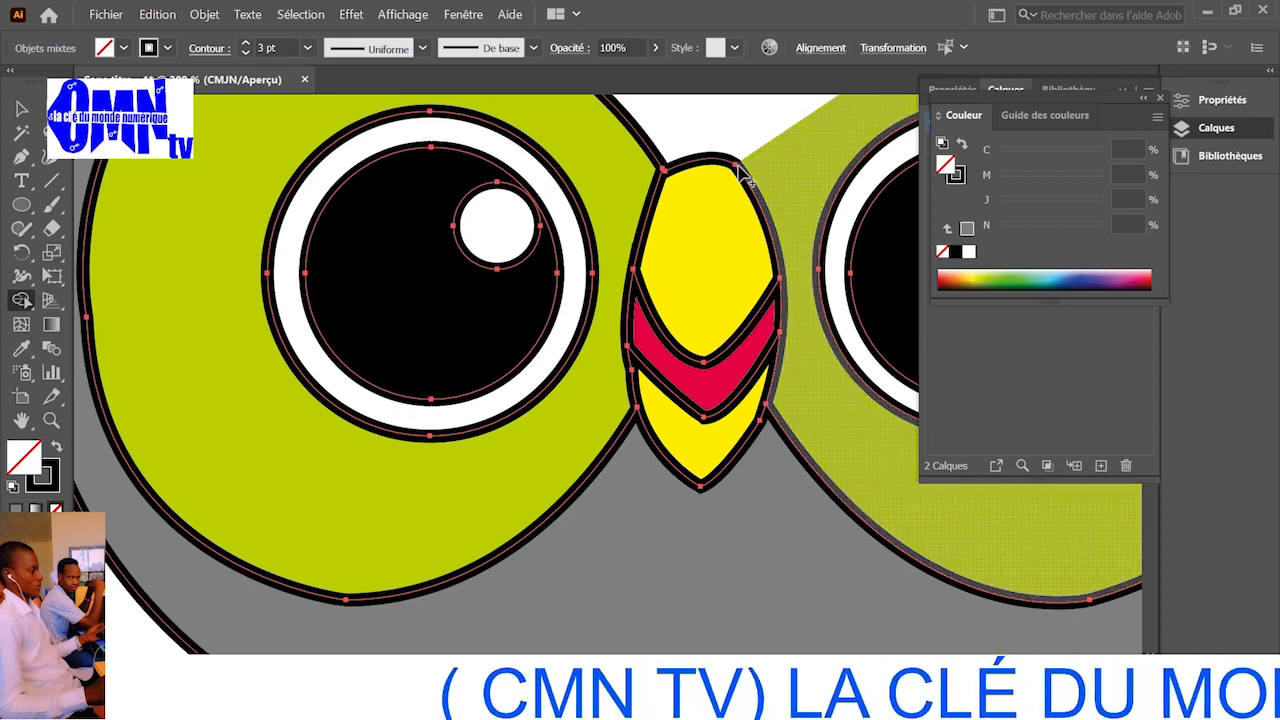
key("ctrl+z")
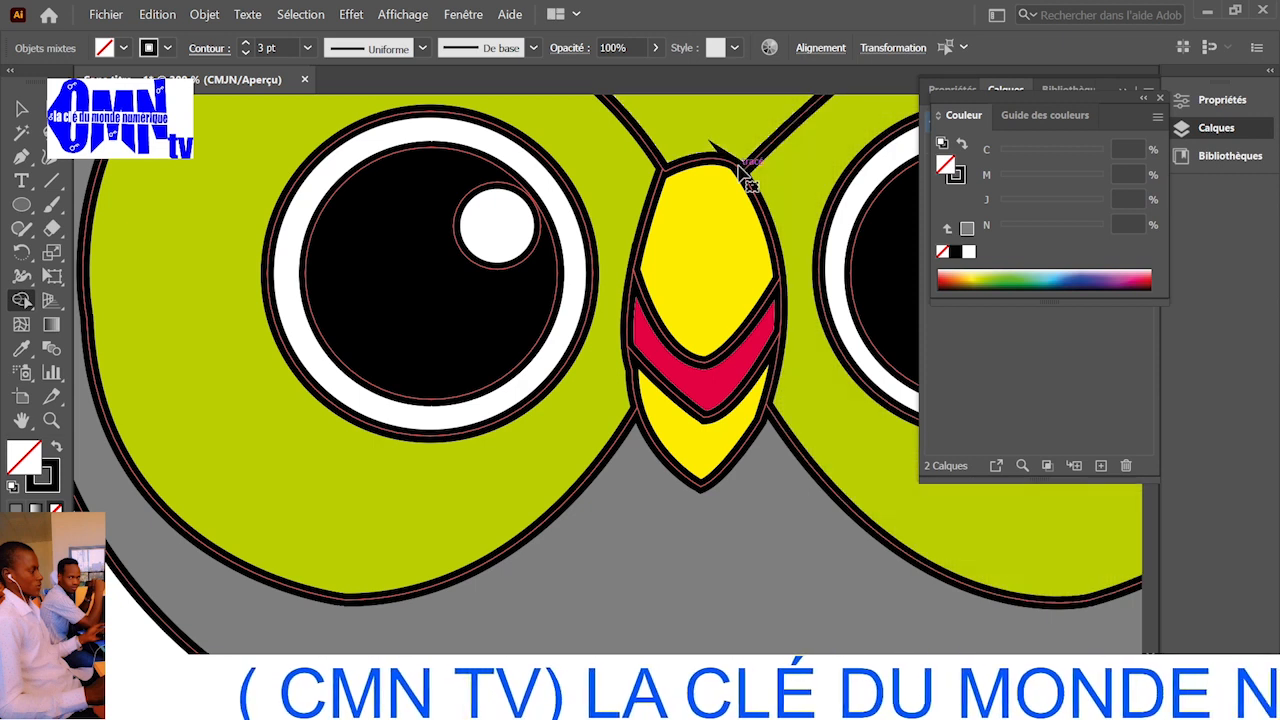
- Try to clear the stray tip by applying Shape Builder to the green area between the eyebrows, then undo it
scroll(742, 175, "up", 2)
scroll(738, 173, "up", 1)
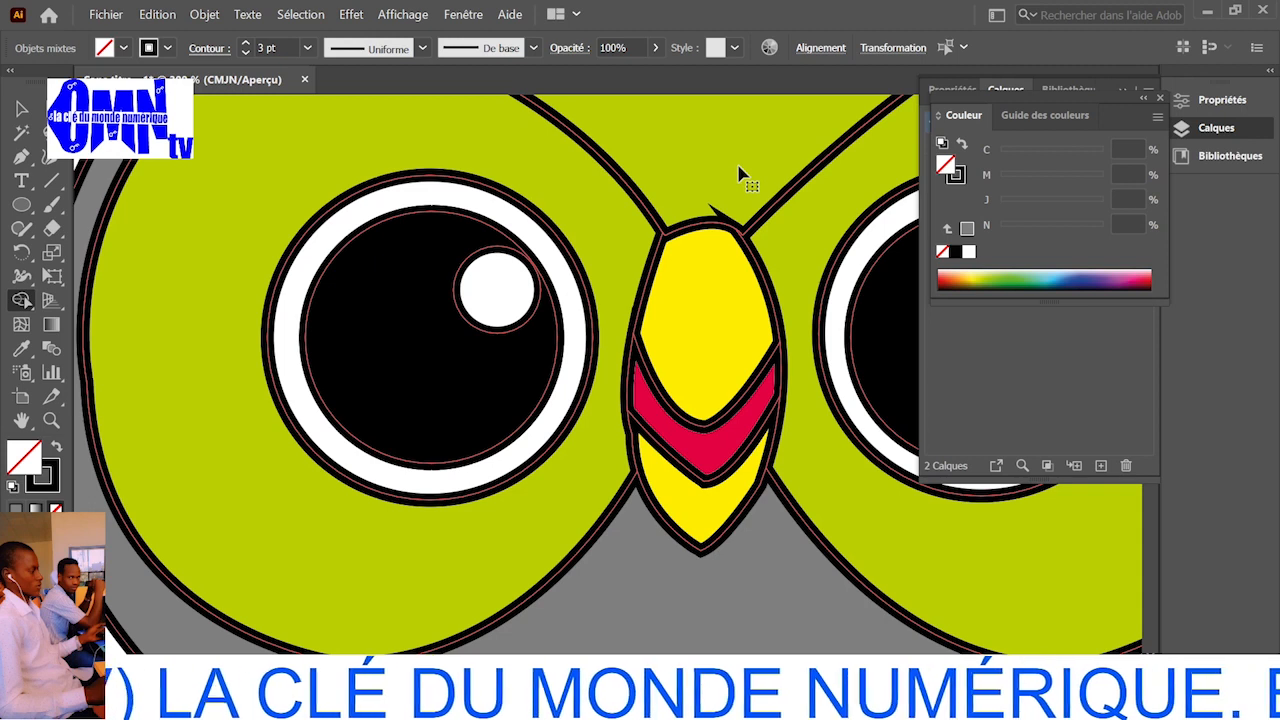
scroll(738, 173, "up", 2)
scroll(738, 173, "up", 4)
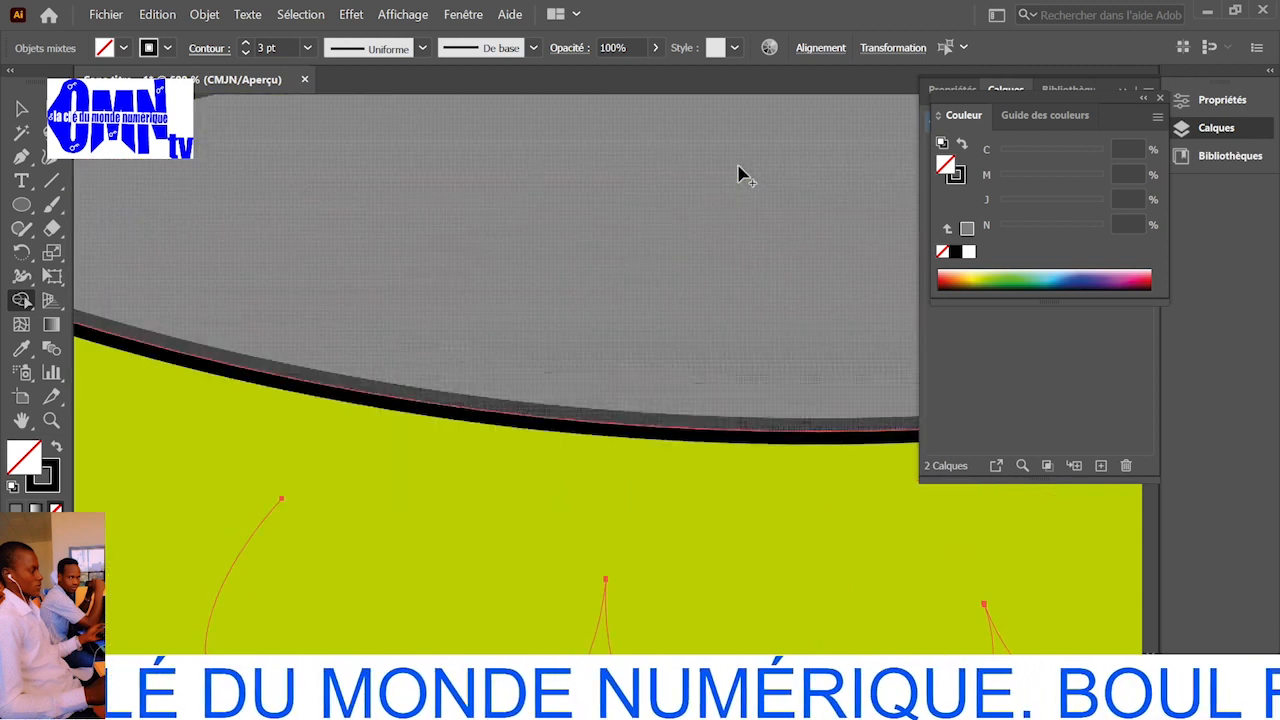
scroll(738, 173, "up", 10)
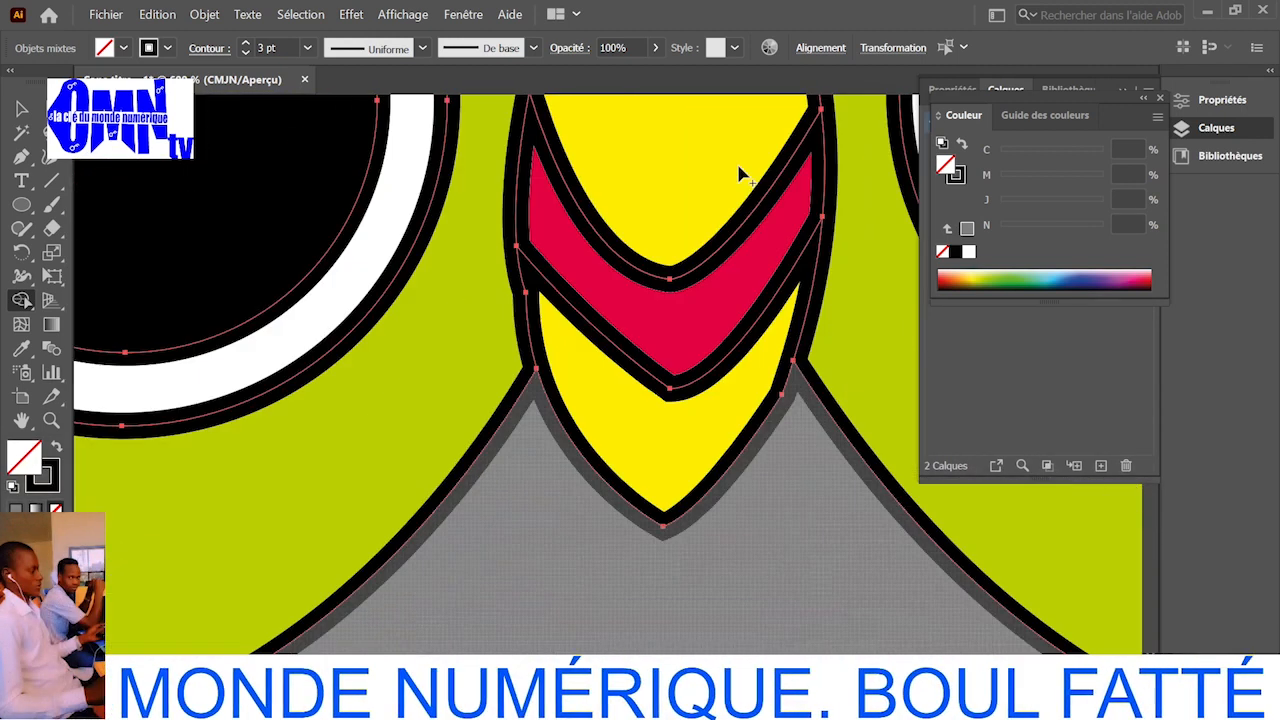
scroll(740, 174, "up", 10)
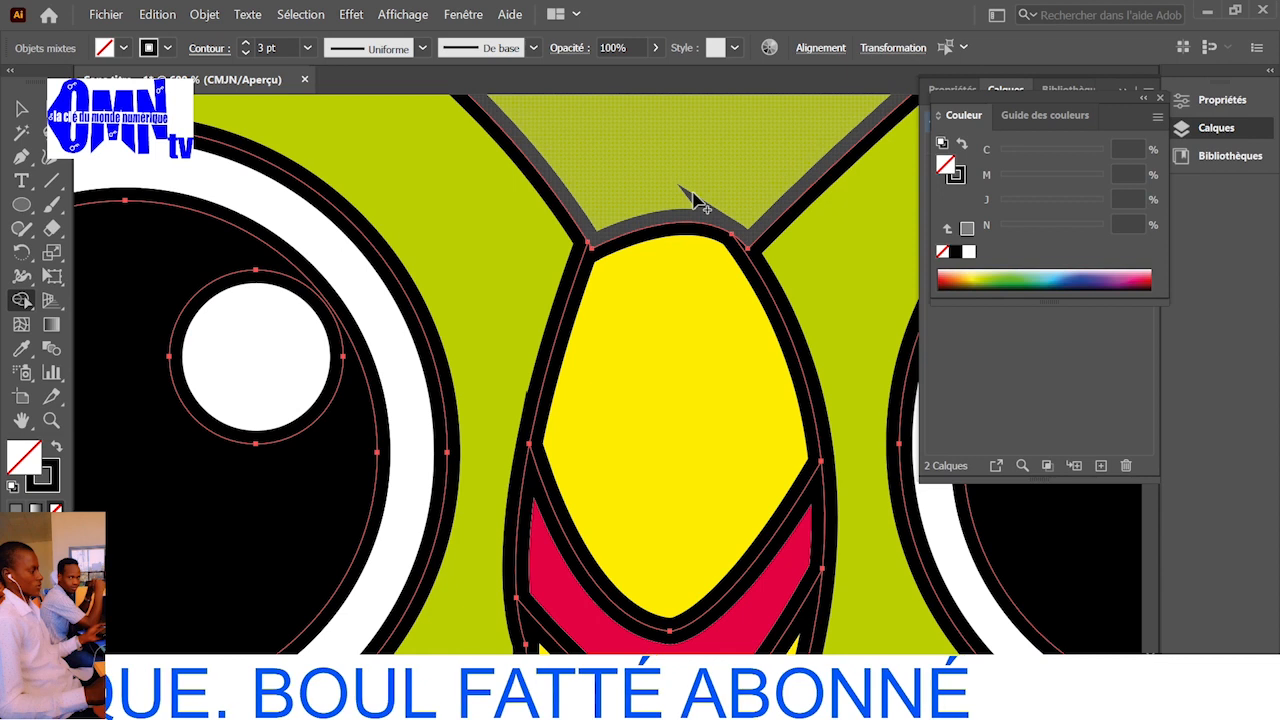
left_click(716, 218)
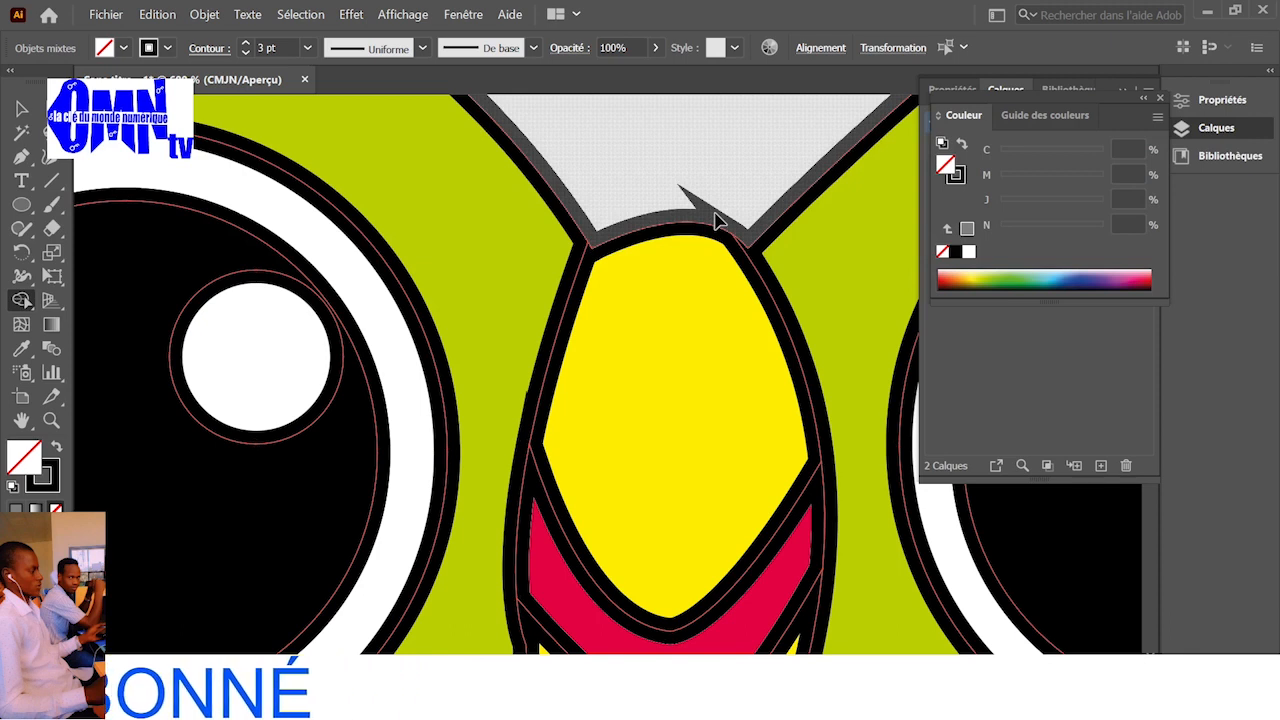
key("ctrl+z")
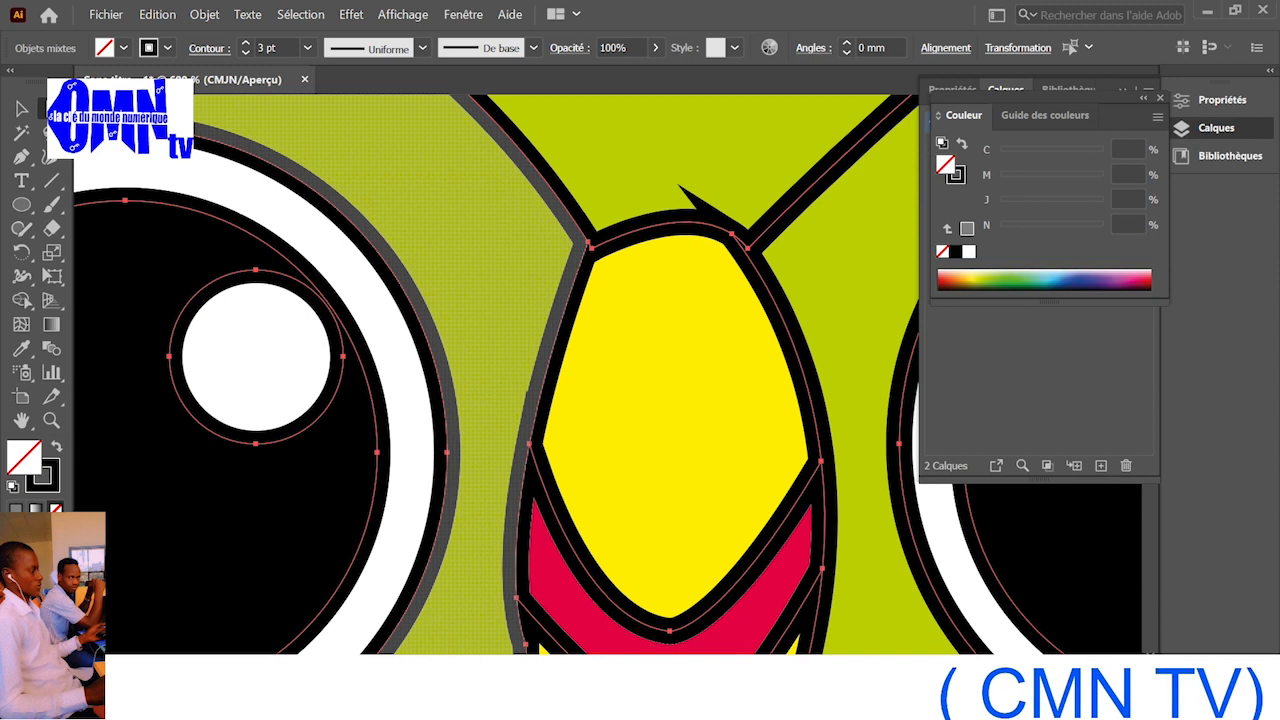
- Remove the spike above the beak by shifting the upper beak's top anchor slightly and reshaping its curve handle, then deselect
left_click(562, 226)
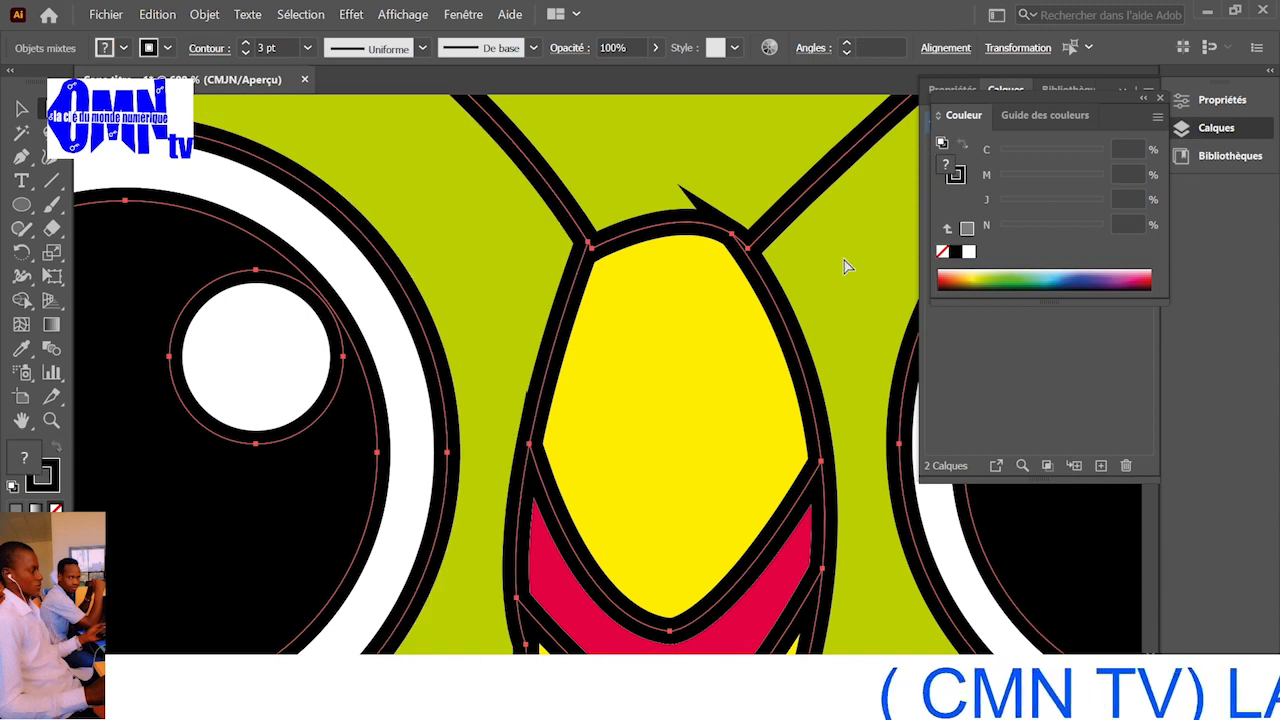
left_click_drag(732, 235, 729, 243)
left_click(729, 243)
left_click(729, 244)
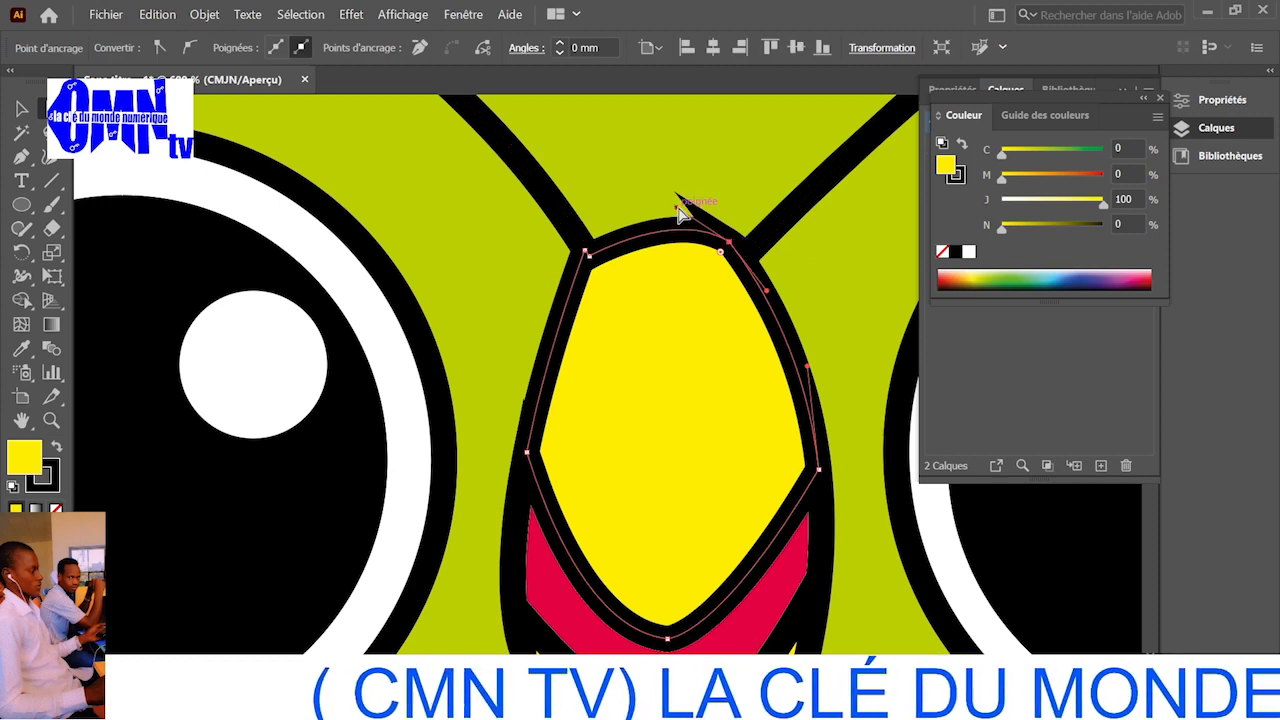
left_click_drag(677, 207, 656, 282)
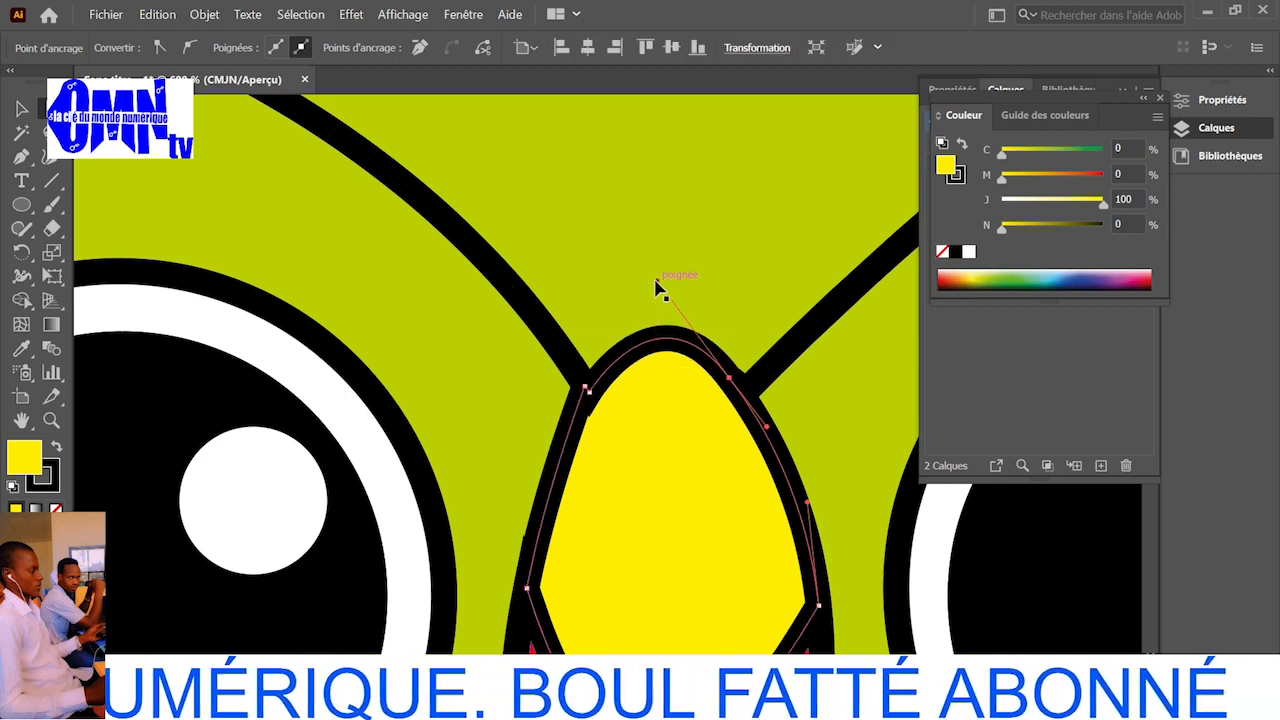
key("ctrl+minus")
key("ctrl+minus")
key("ctrl+minus")
key("ctrl+minus")
key("ctrl+minus")
key("ctrl+minus")
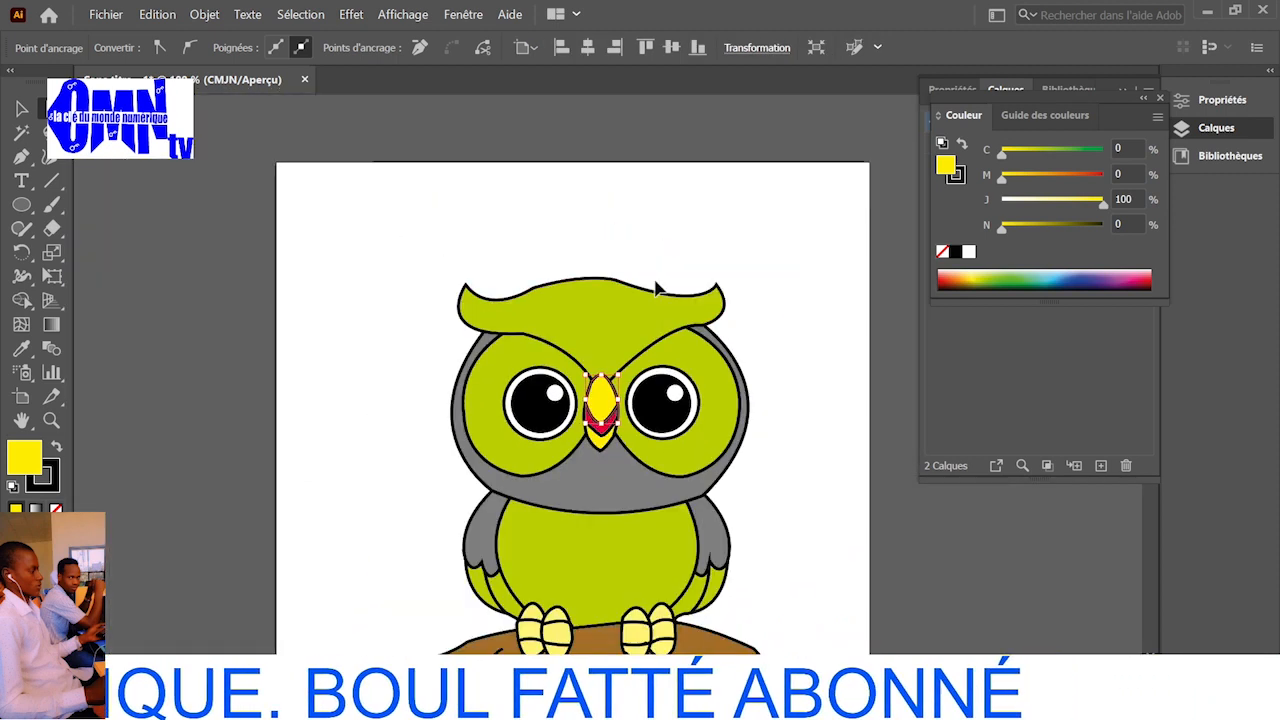
key("ctrl+minus")
key("ctrl+minus")
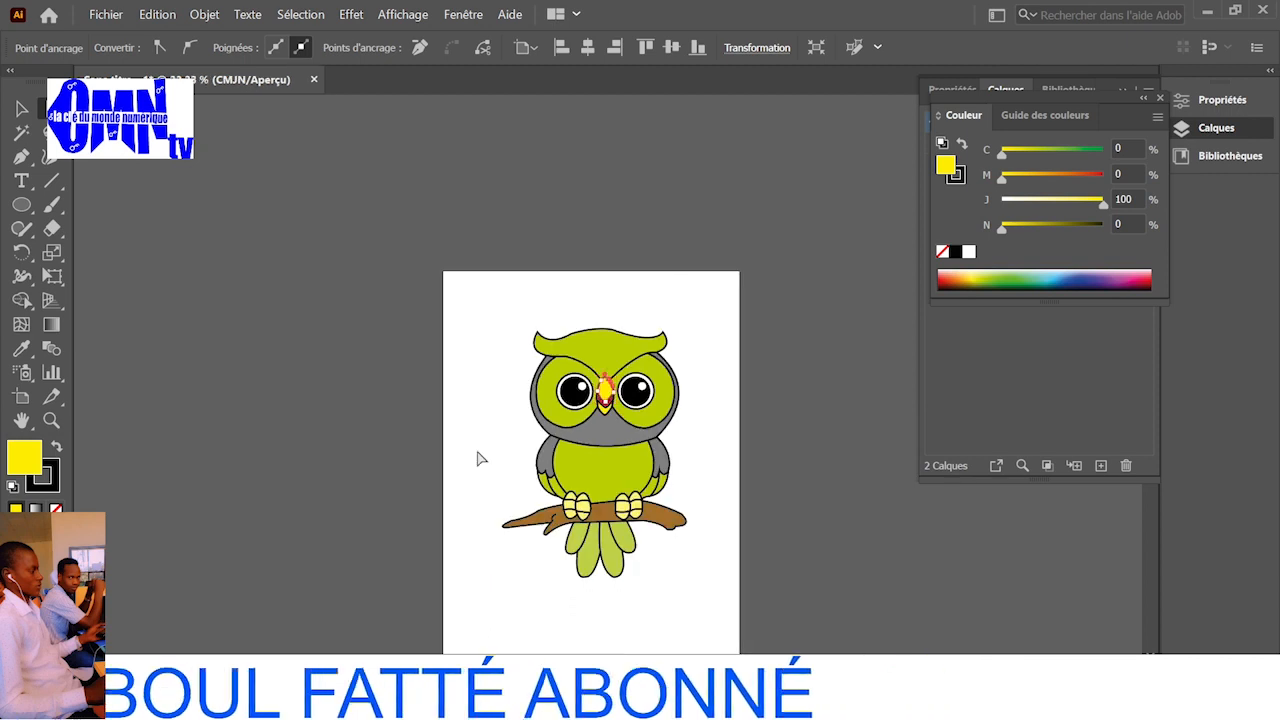
left_click(478, 457)
- Expand Calque 2 and select the two scalloped chest feather paths hidden behind the body
scroll(478, 457, "down", 4)
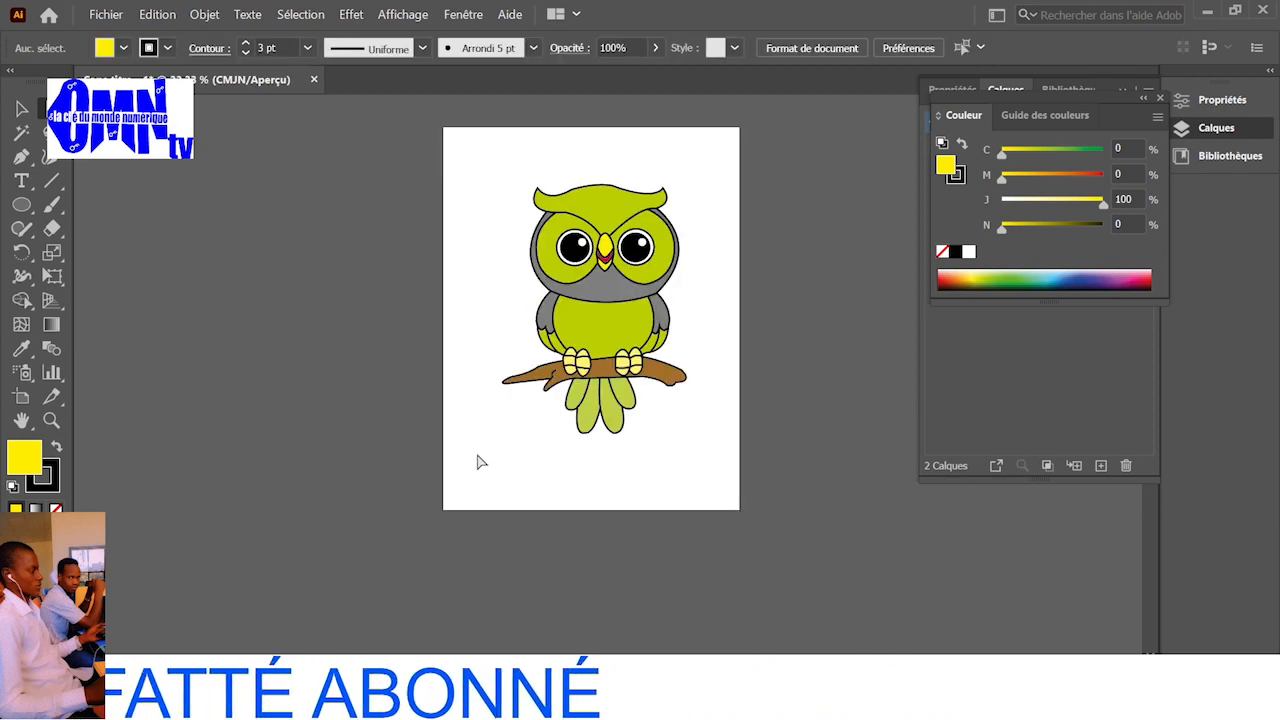
scroll(478, 457, "up", 3)
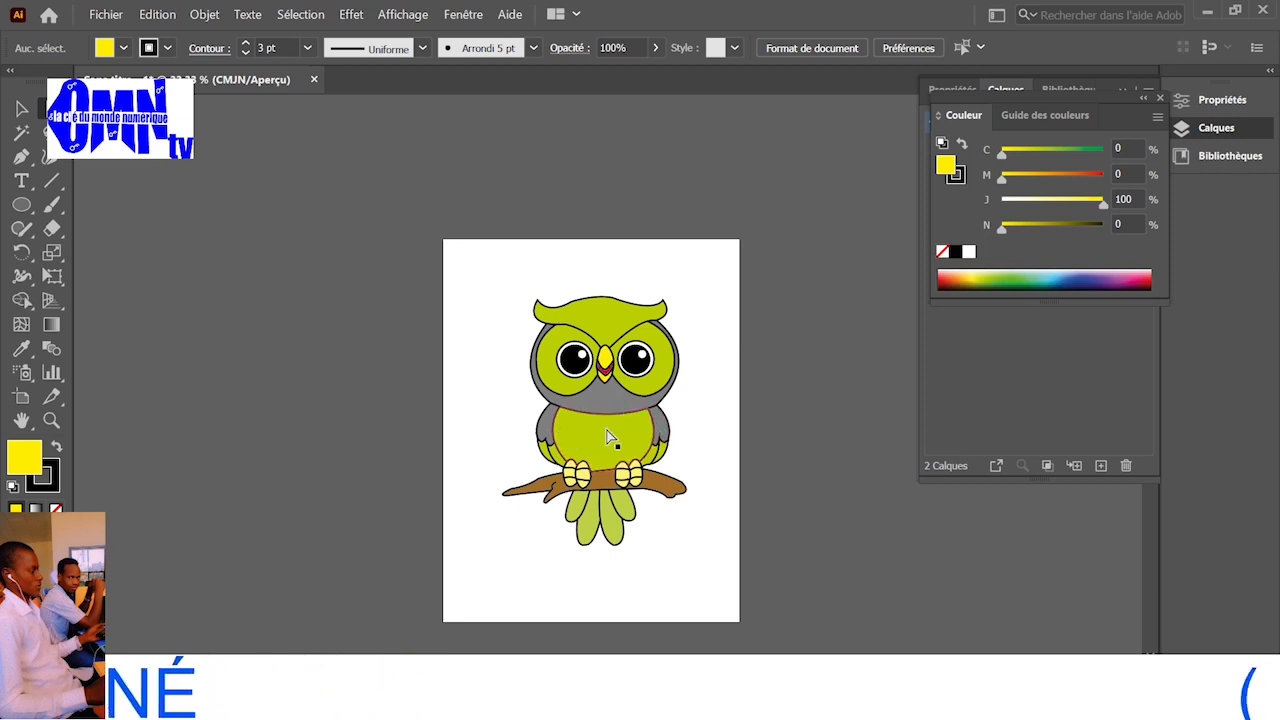
left_click(1210, 131)
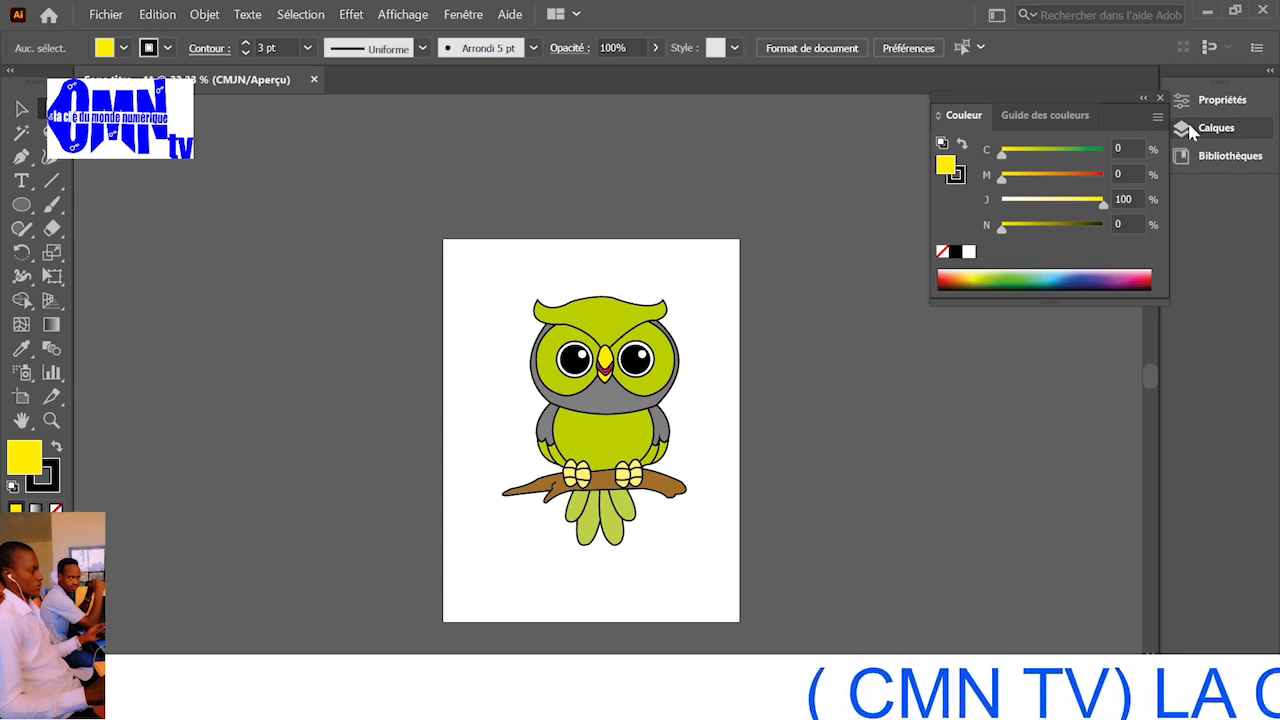
left_click(1188, 130)
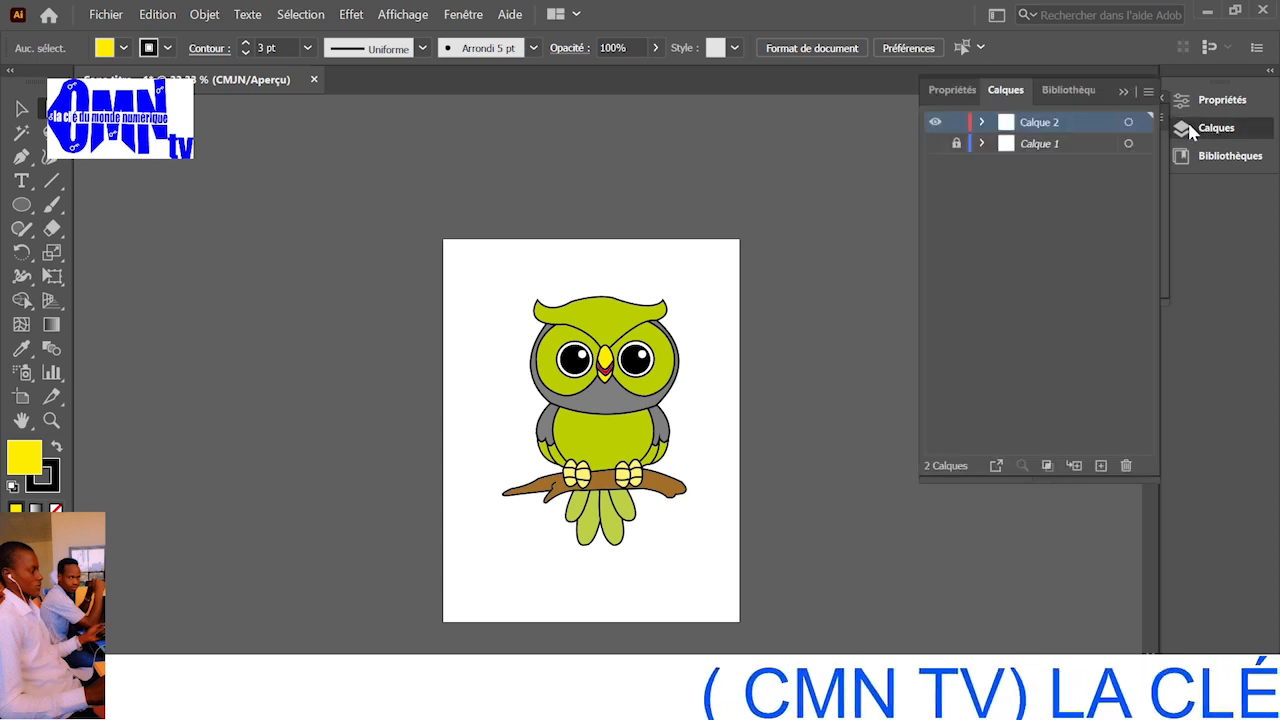
left_click(980, 122)
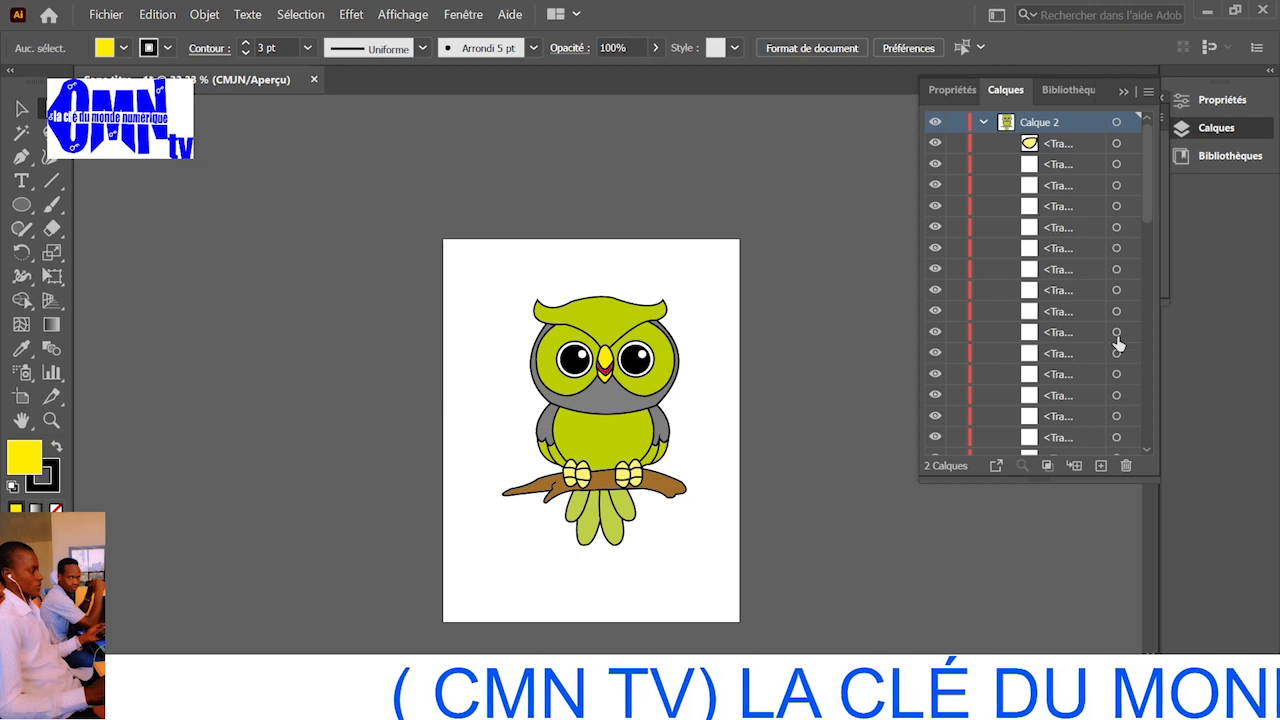
scroll(1029, 371, "down", 5)
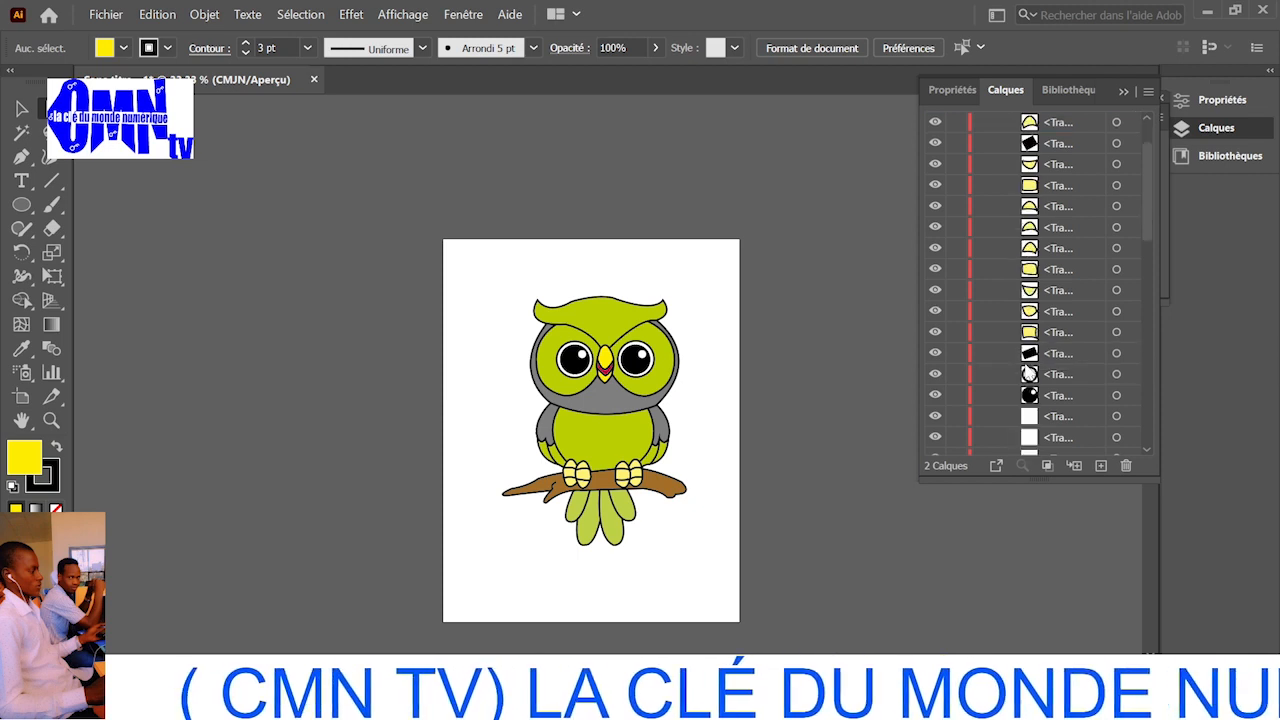
scroll(1029, 373, "down", 5)
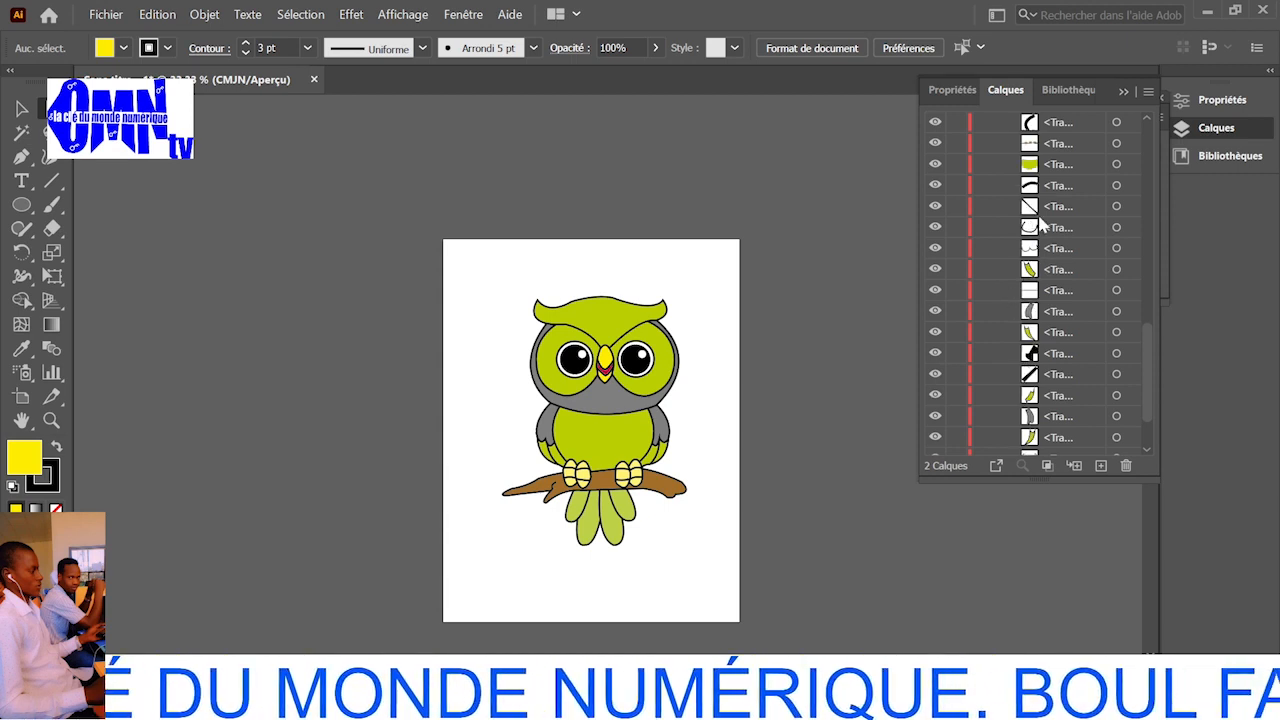
left_click(1032, 256)
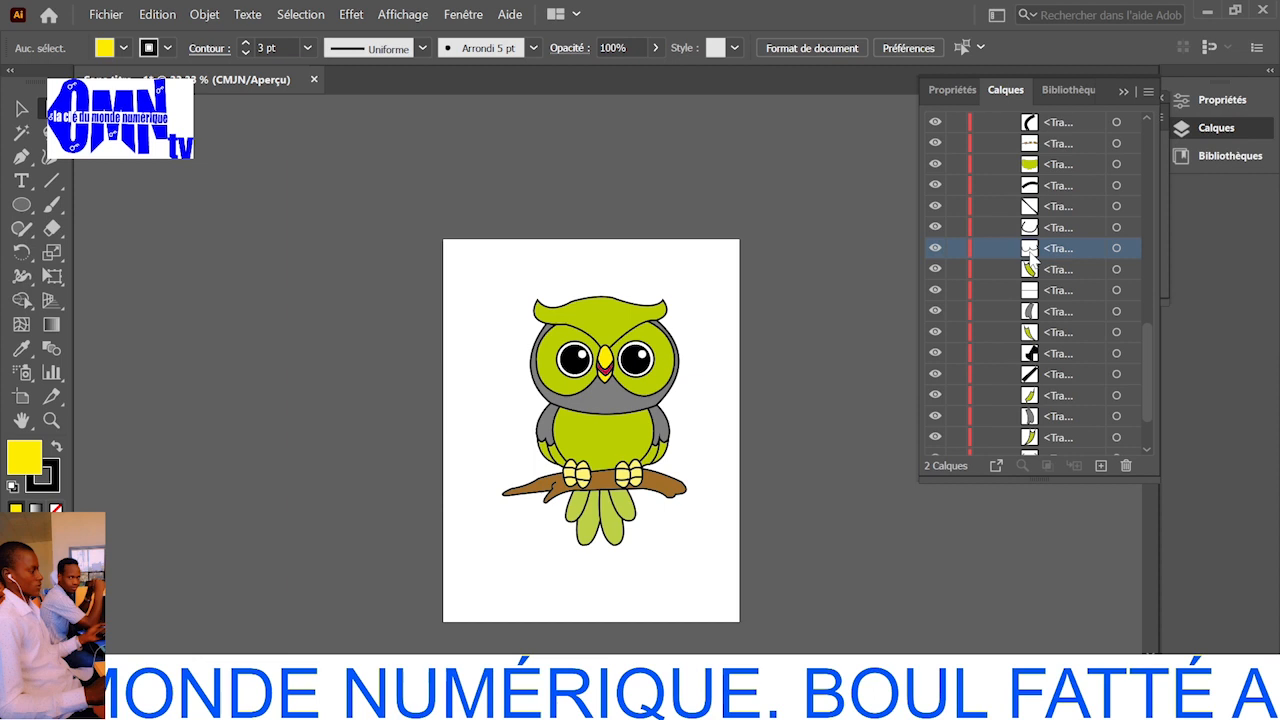
left_click(1134, 248)
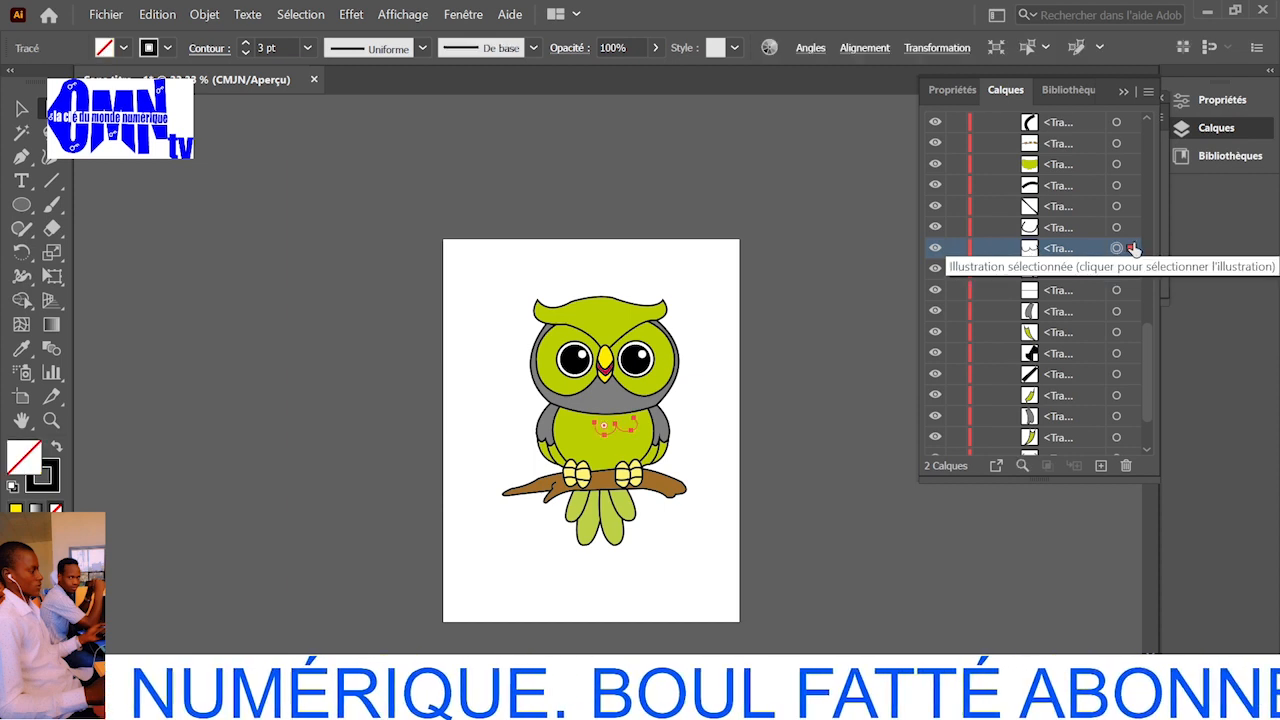
left_click(1130, 227, "shift")
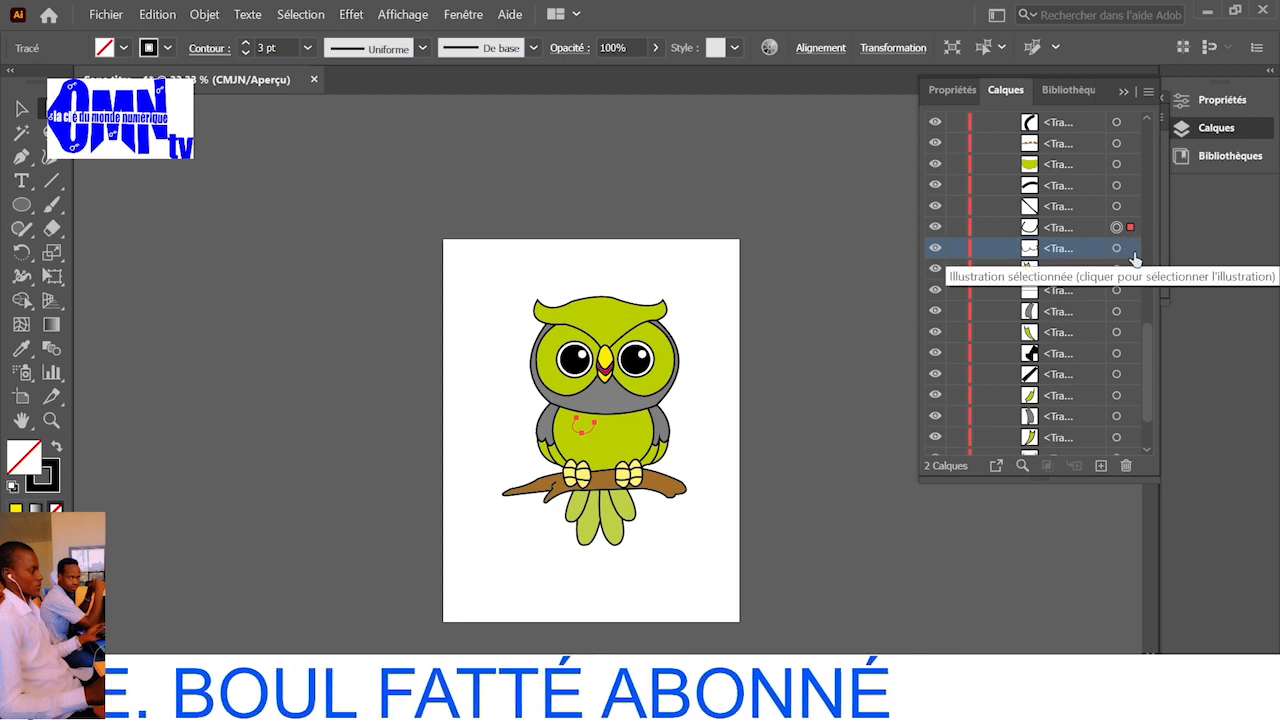
left_click(1131, 249, "shift")
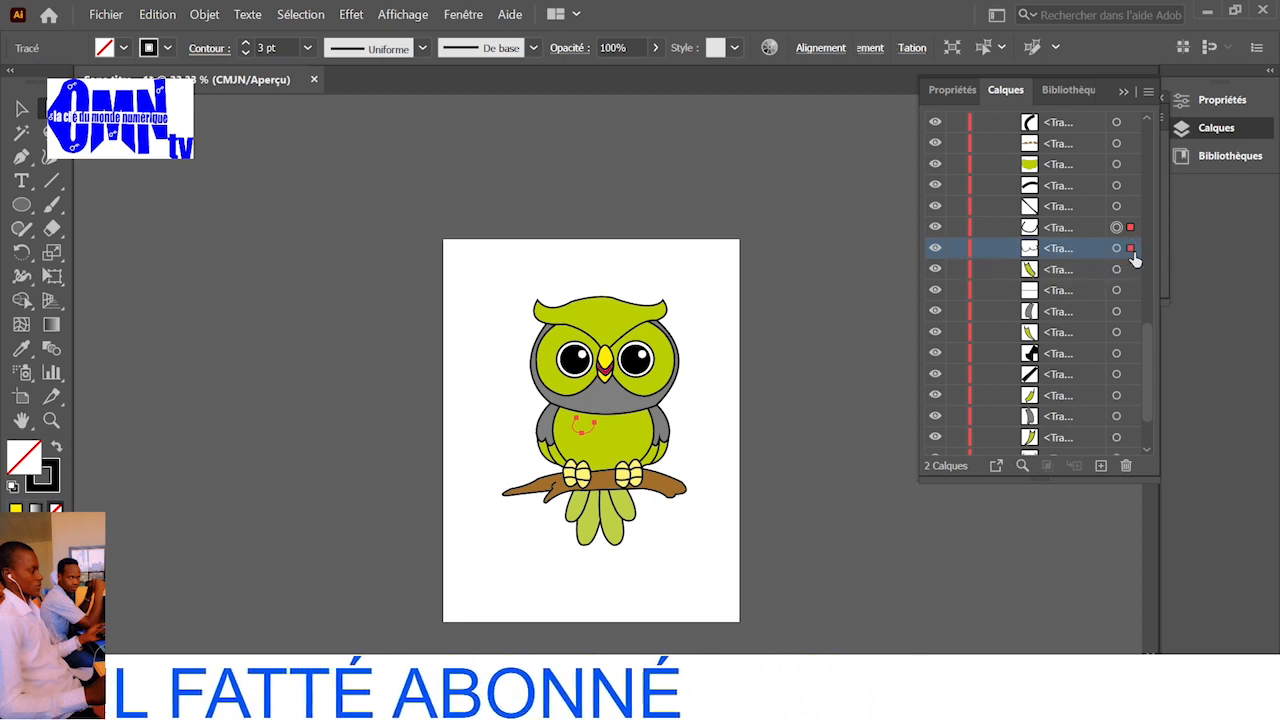
- Move both chest feather paths above the green body shape in Calque 2's stacking order, then deselect and collapse the layer
mouse_move(1072, 241)
left_mouse_down()
mouse_move(1057, 110)
mouse_move(1040, 119)
mouse_move(1036, 163)
mouse_move(1050, 160)
mouse_move(1070, 258)
mouse_move(1050, 248)
left_mouse_up()
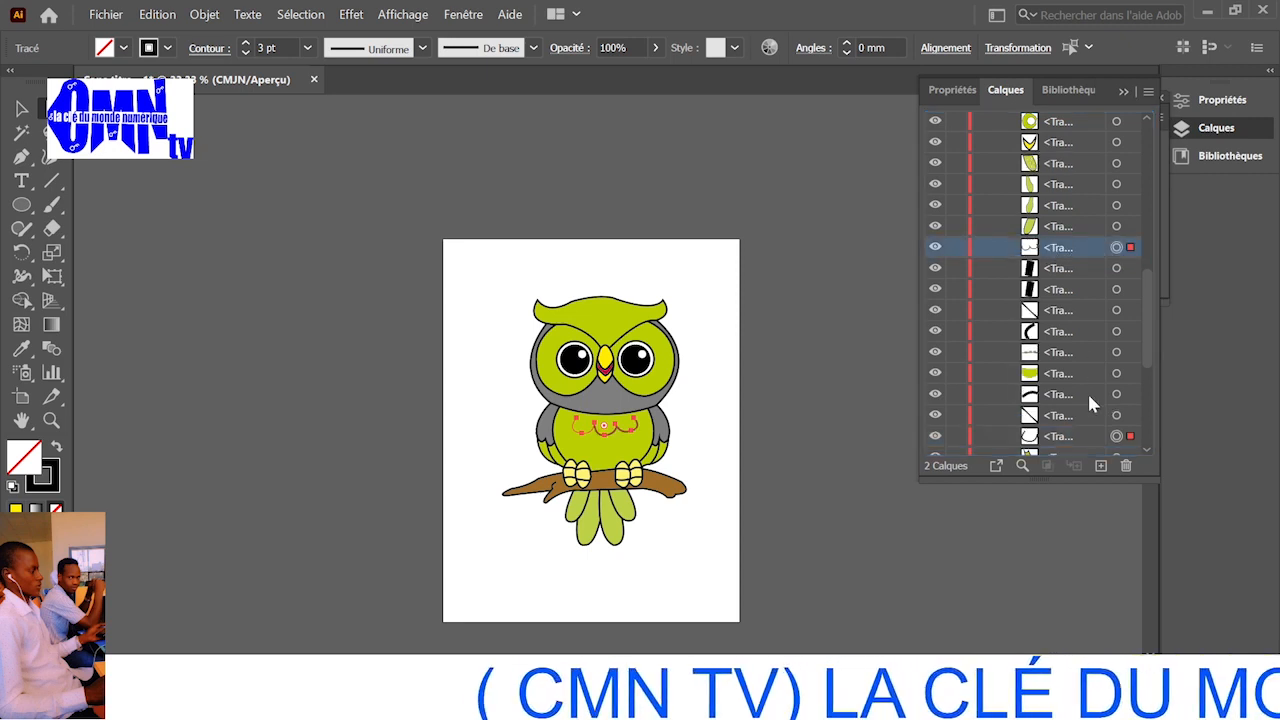
left_click_drag(1073, 433, 1063, 238)
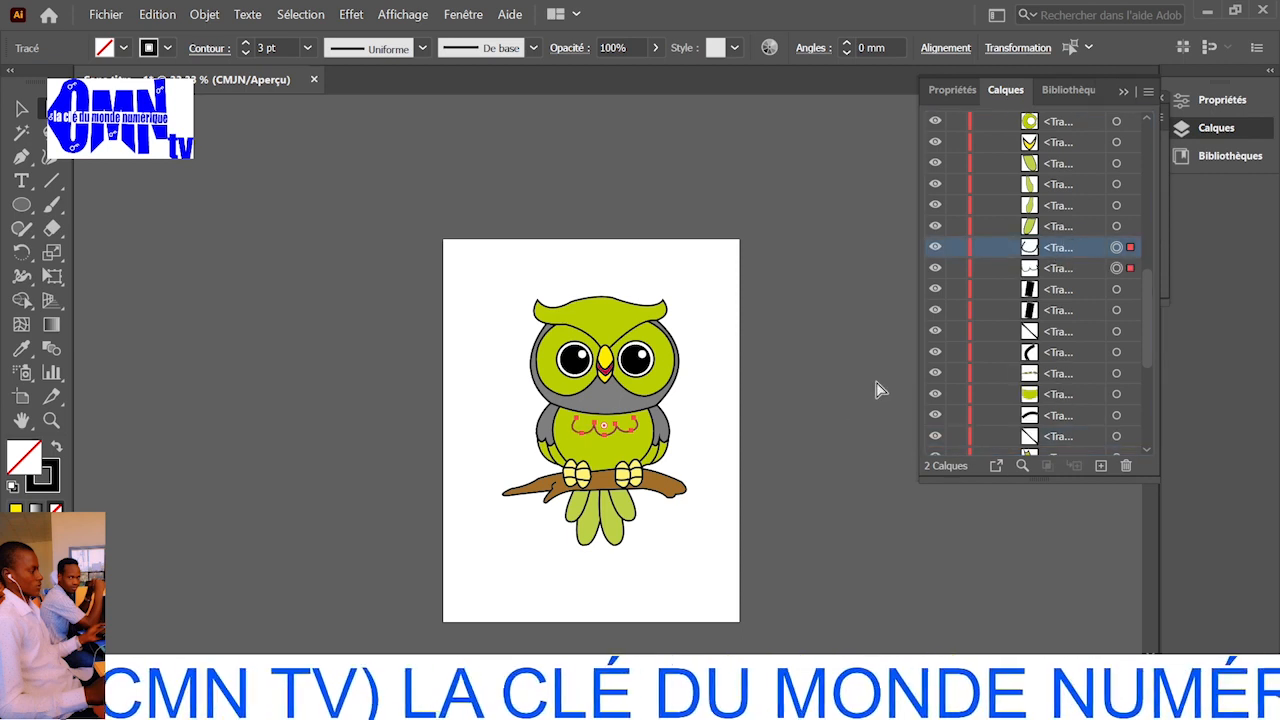
left_click(840, 410)
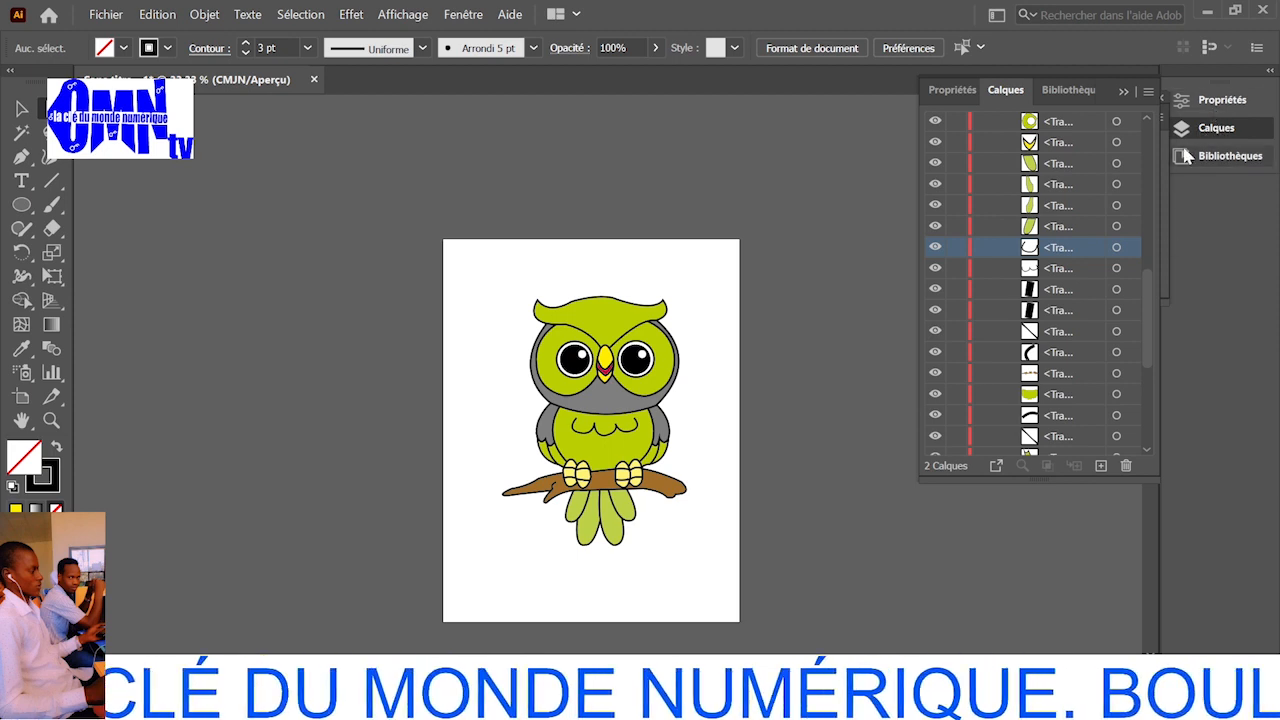
scroll(999, 194, "up", 5)
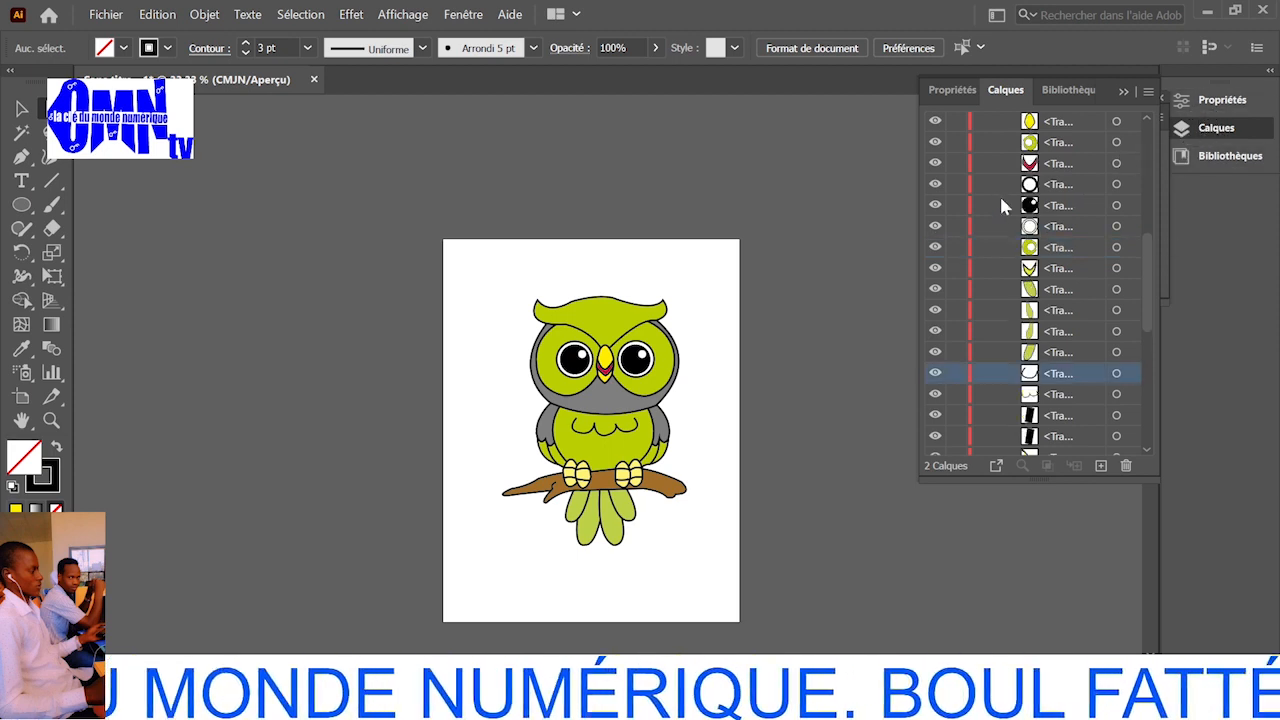
scroll(1065, 348, "up", 2)
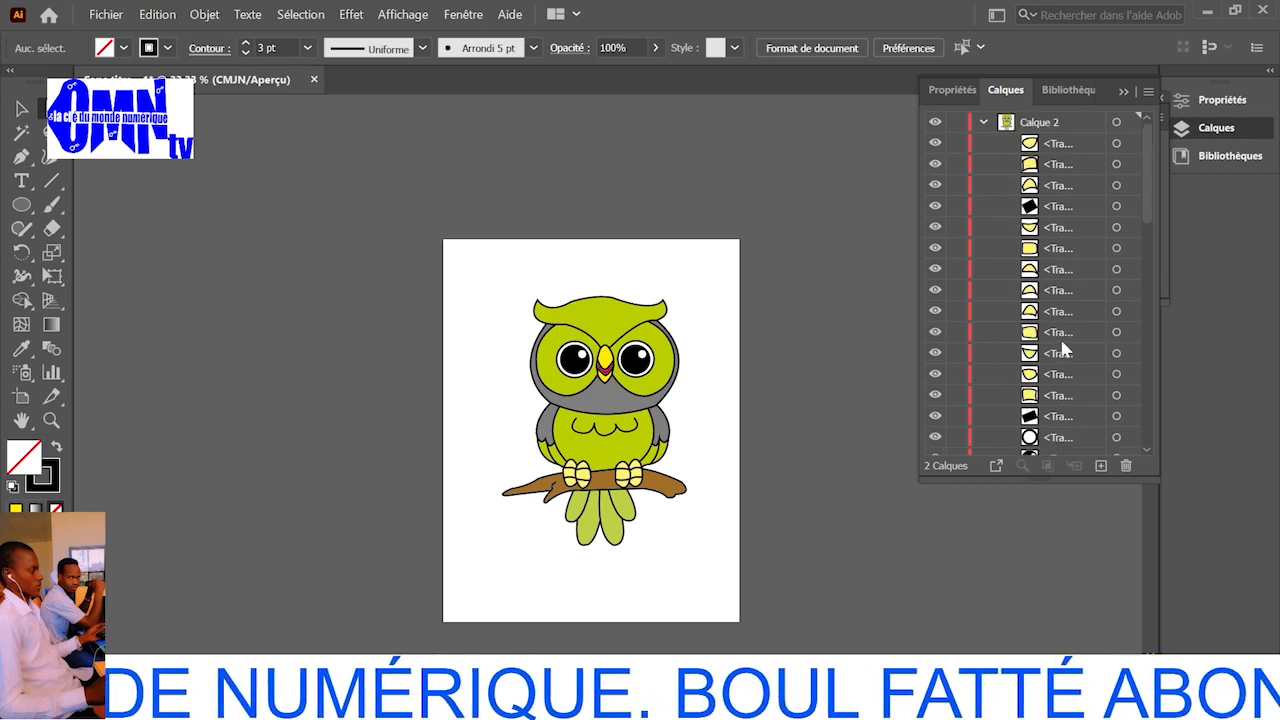
left_click(984, 122)
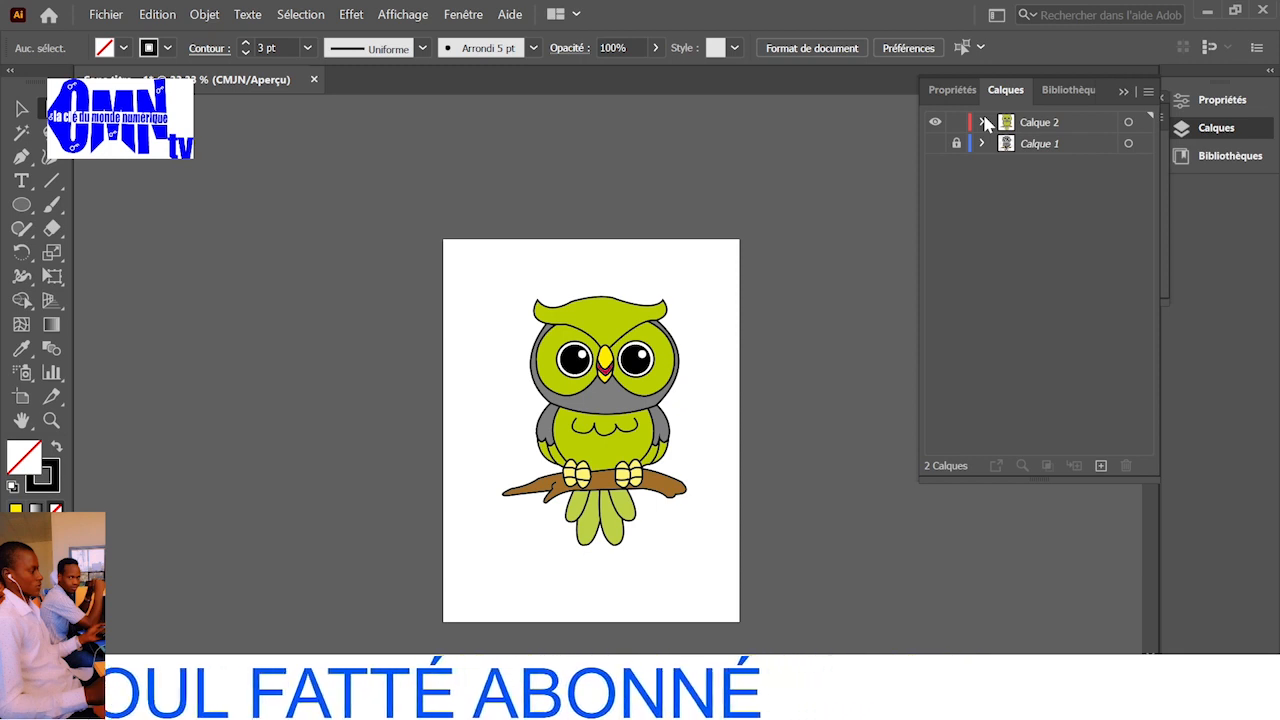
- Select the owl's whole head and move it to a new layer, Calque 3, by cutting and pasting in place
left_click(21, 109)
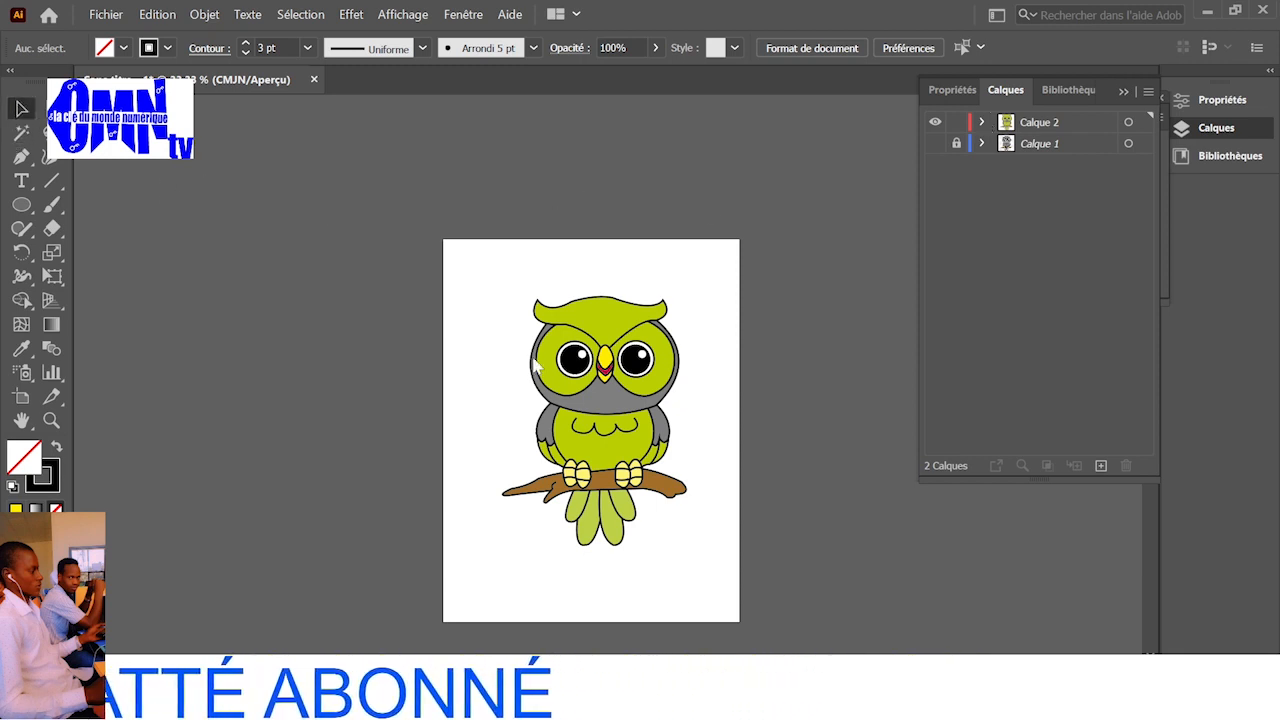
left_click_drag(495, 283, 701, 398)
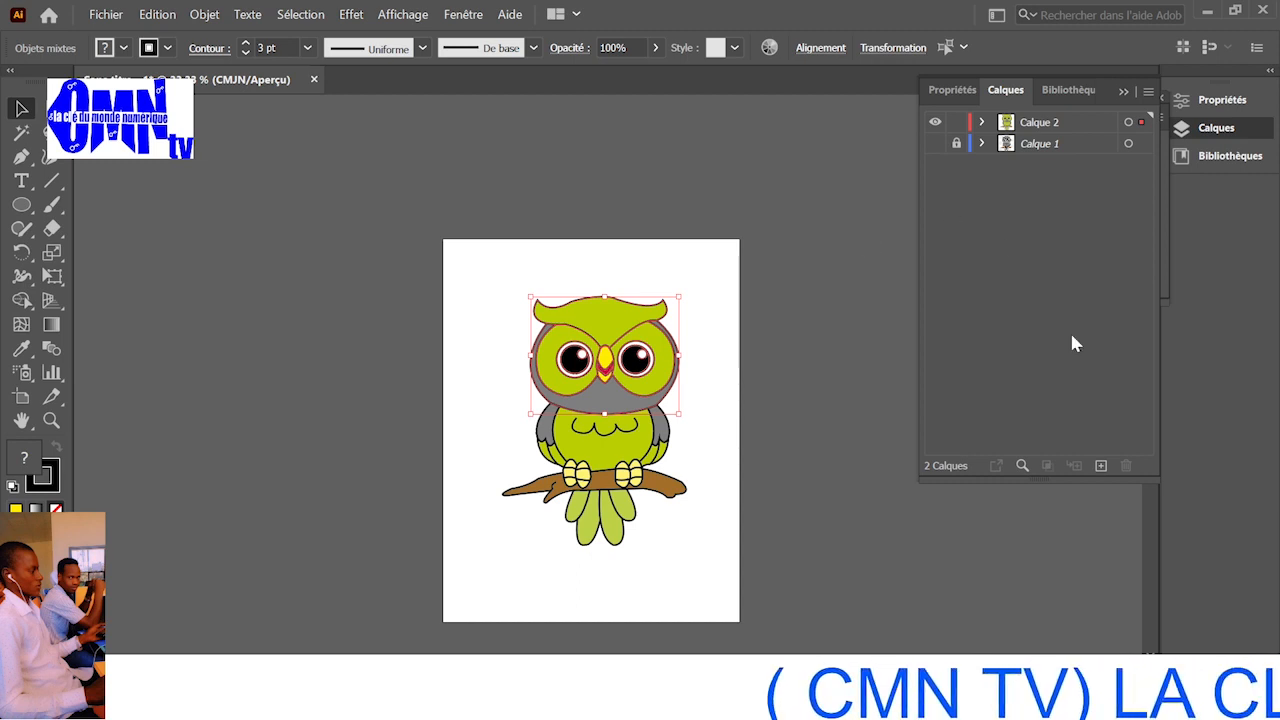
left_click(1100, 465)
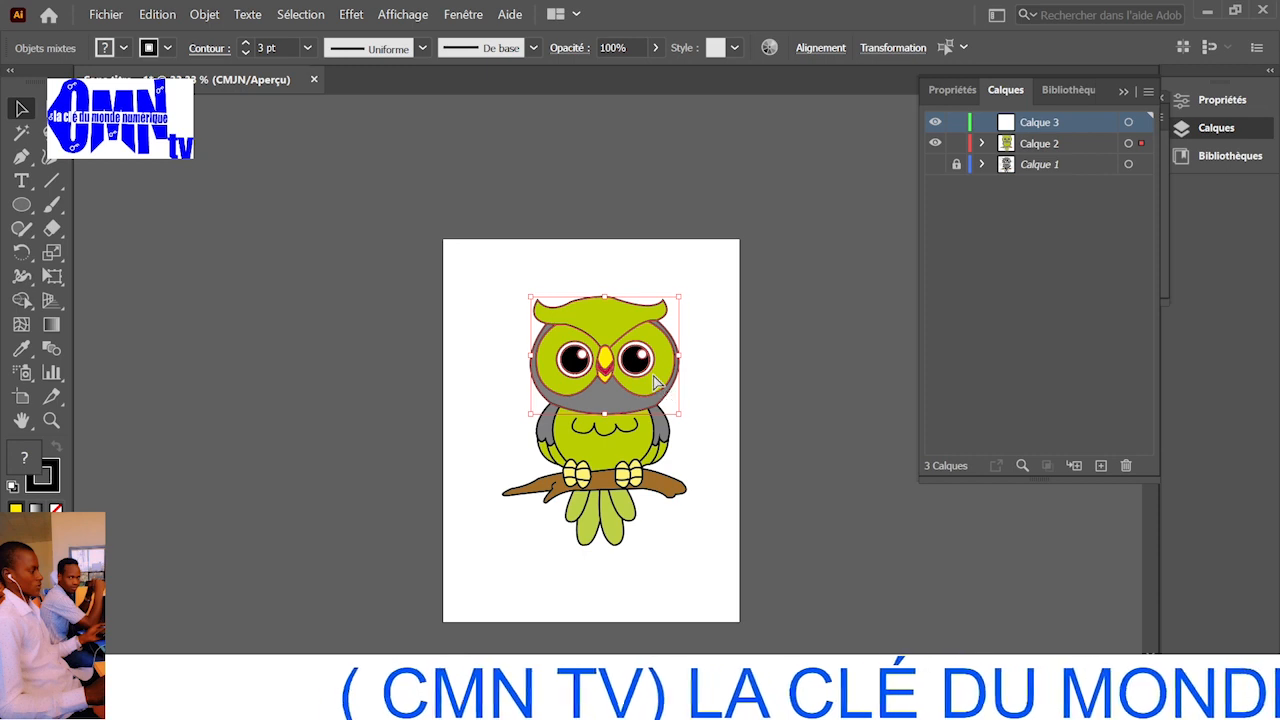
key("ctrl+x")
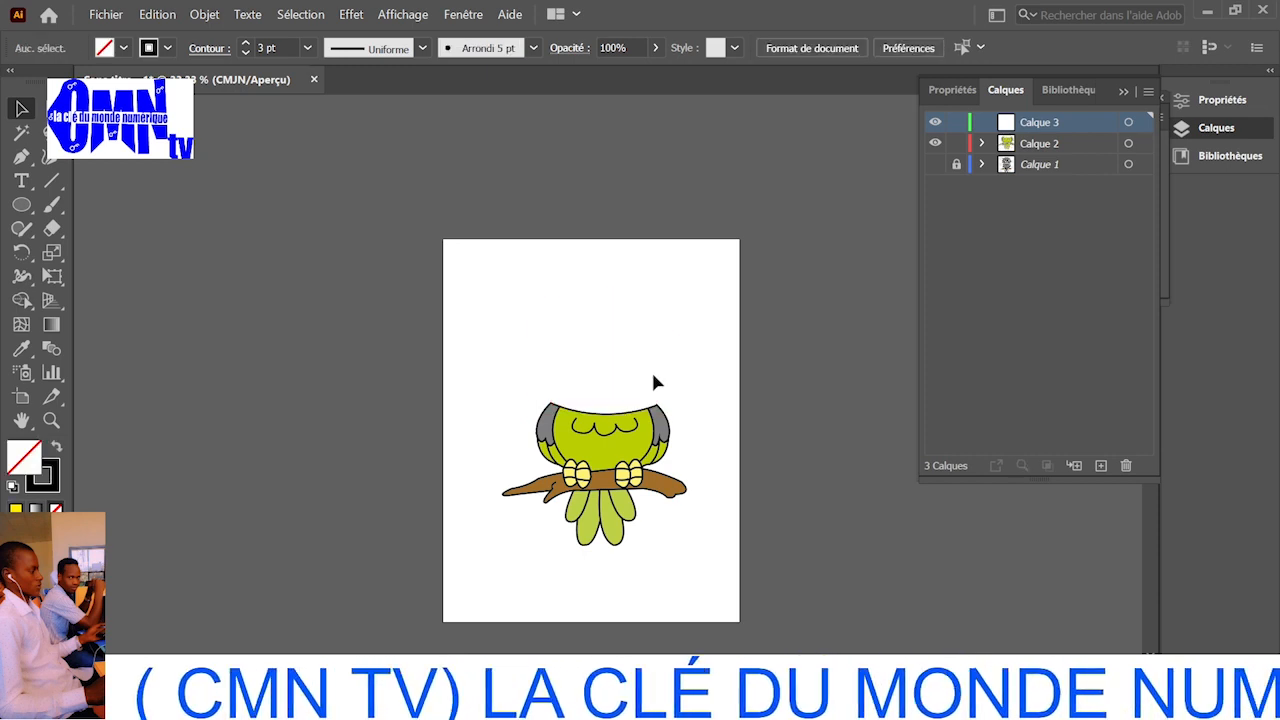
left_click(155, 14)
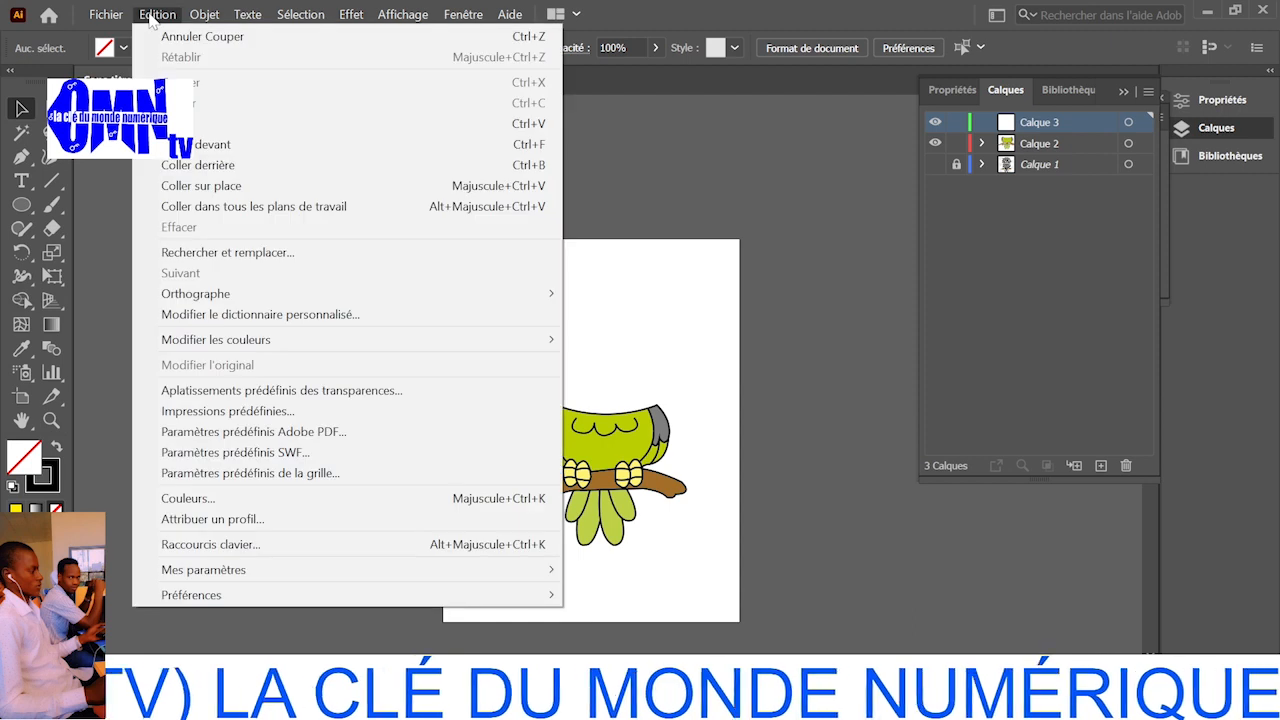
left_click(276, 185)
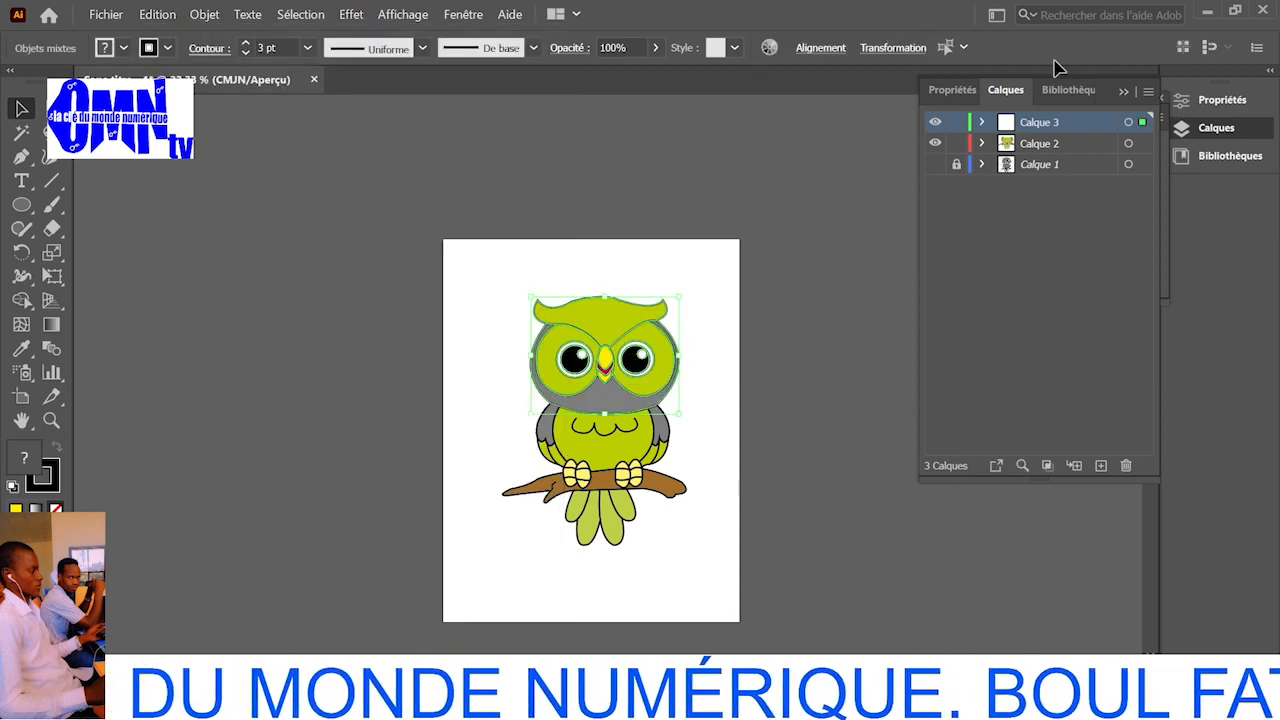
- With the head layer hidden, cut the owl's body and wings and paste them in place on a new layer above Calque 2, then show the head layer again
left_click(935, 122)
left_click(935, 122)
left_click(935, 122)
left_click_drag(514, 389, 697, 460)
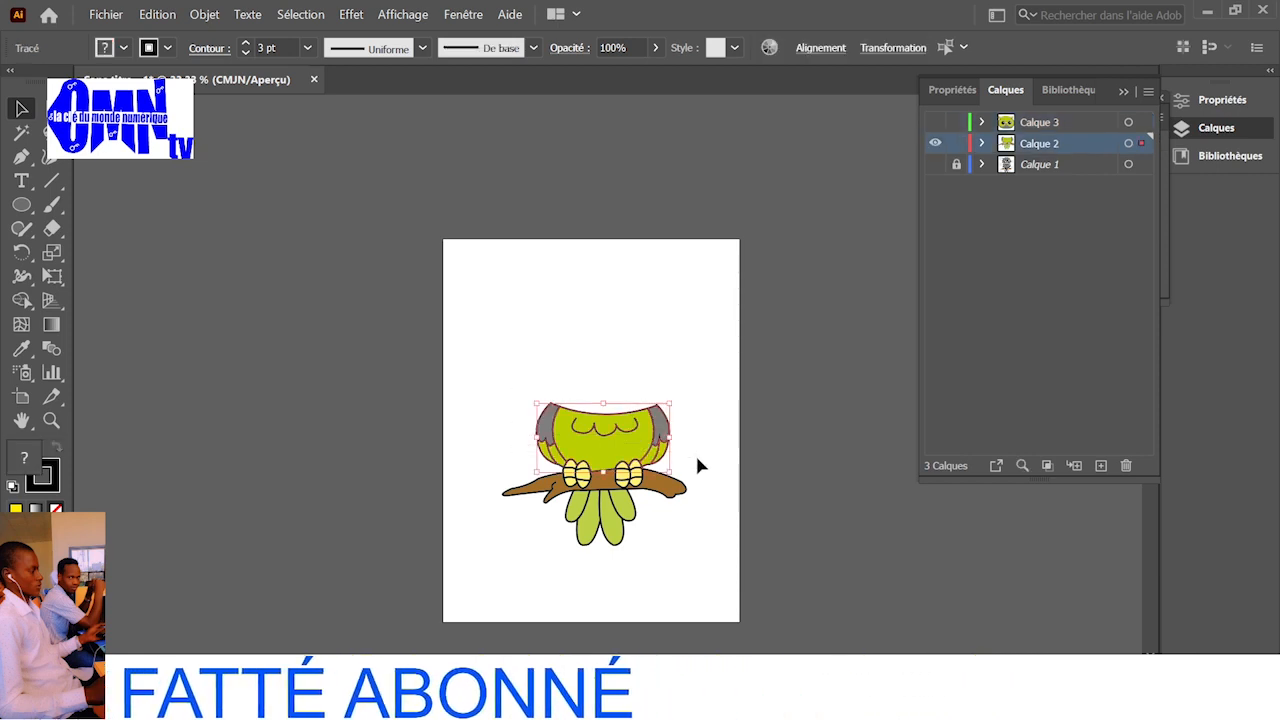
left_click(1101, 466)
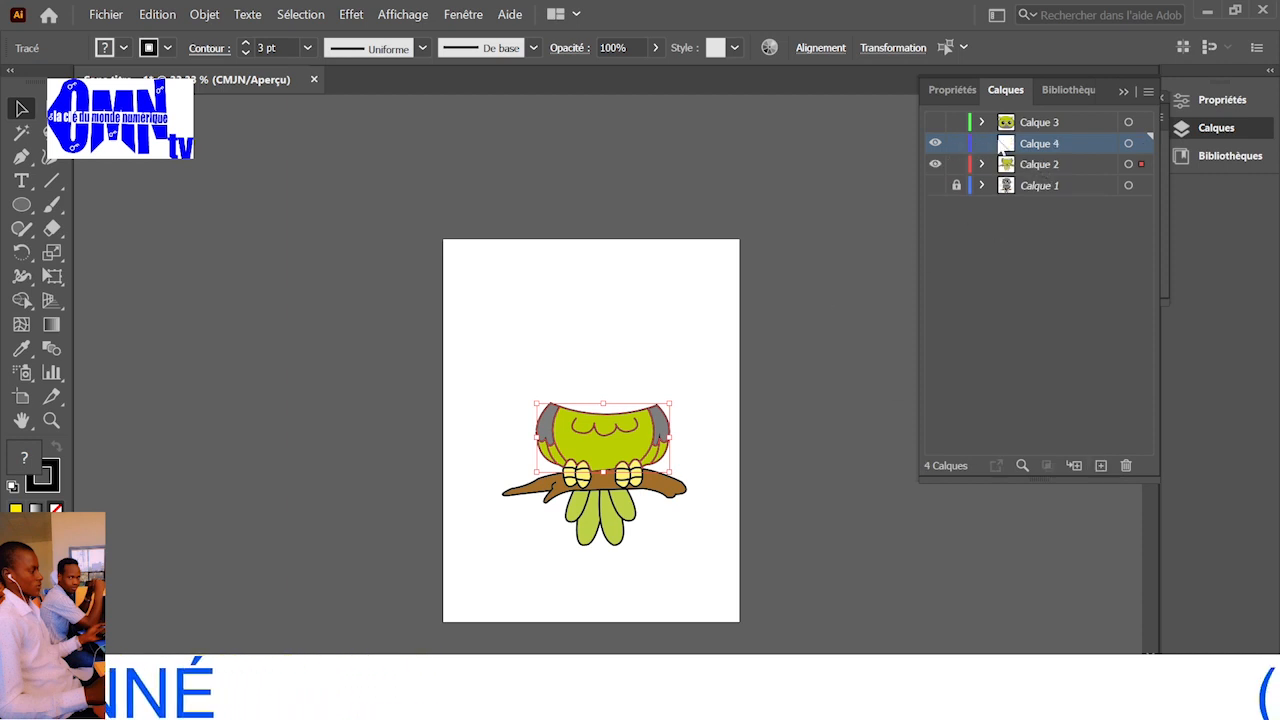
key("Delete")
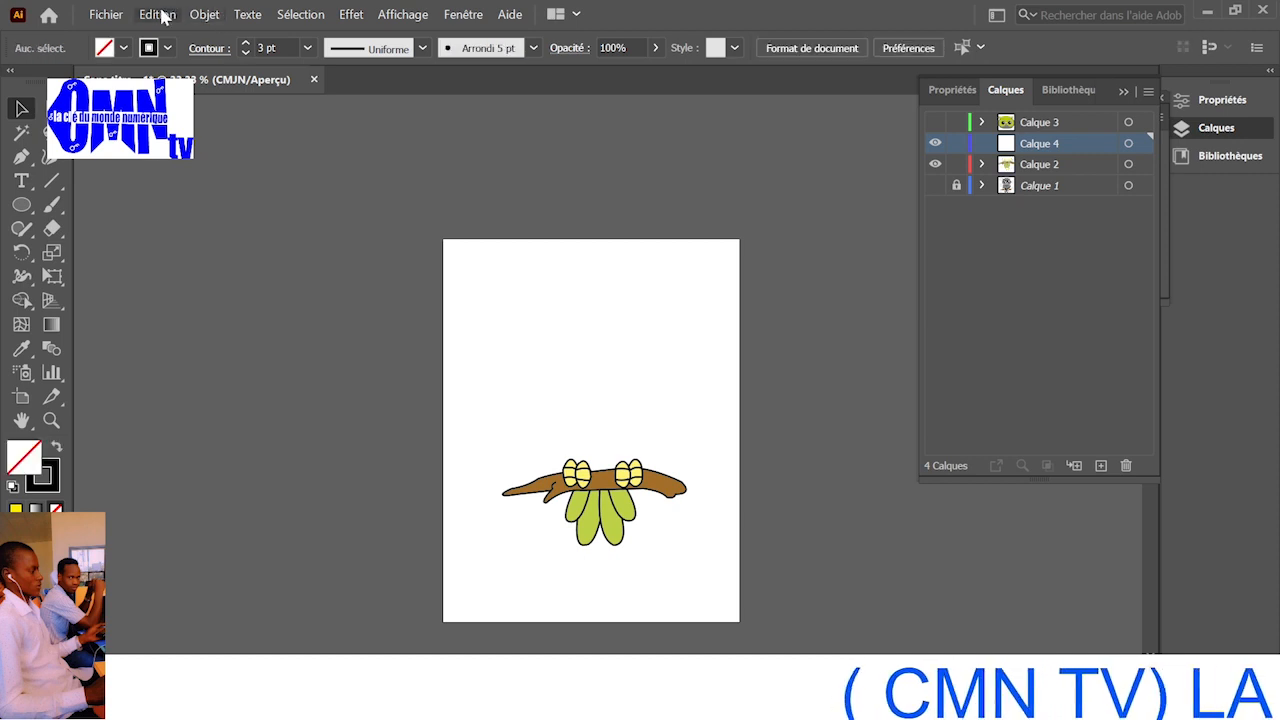
left_click(157, 14)
left_click(205, 187)
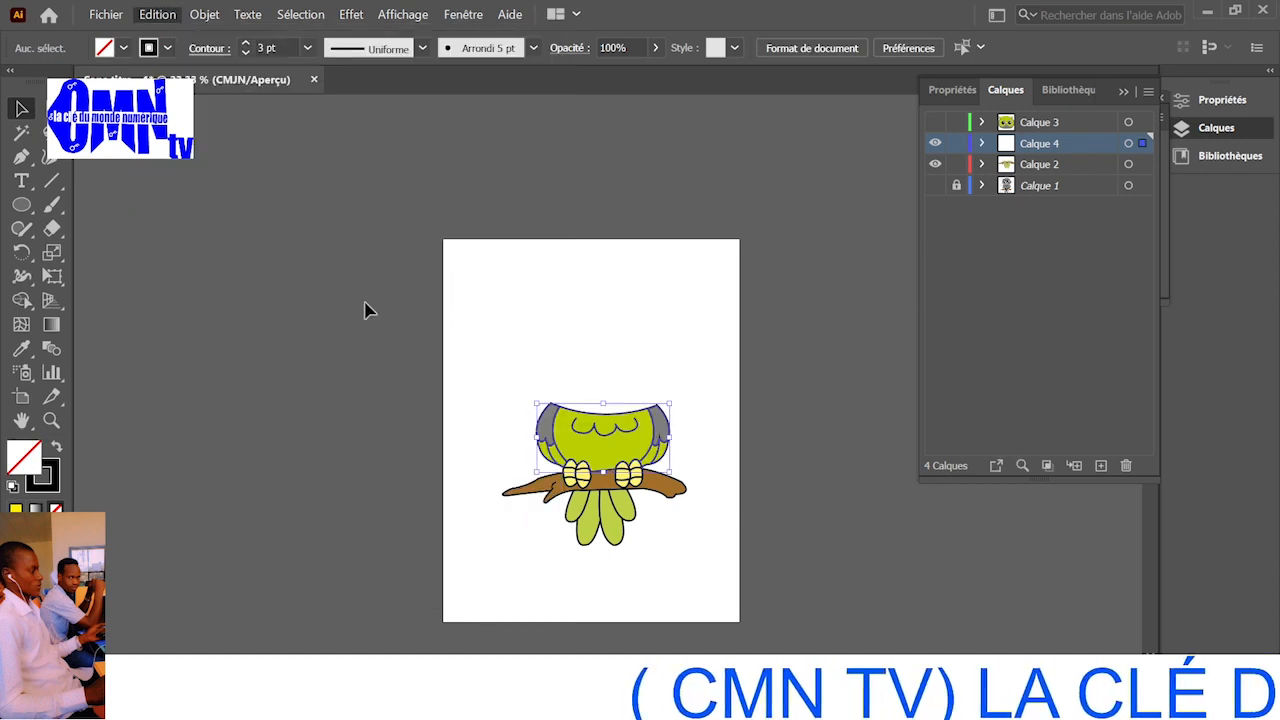
left_click(935, 123)
left_click(935, 122)
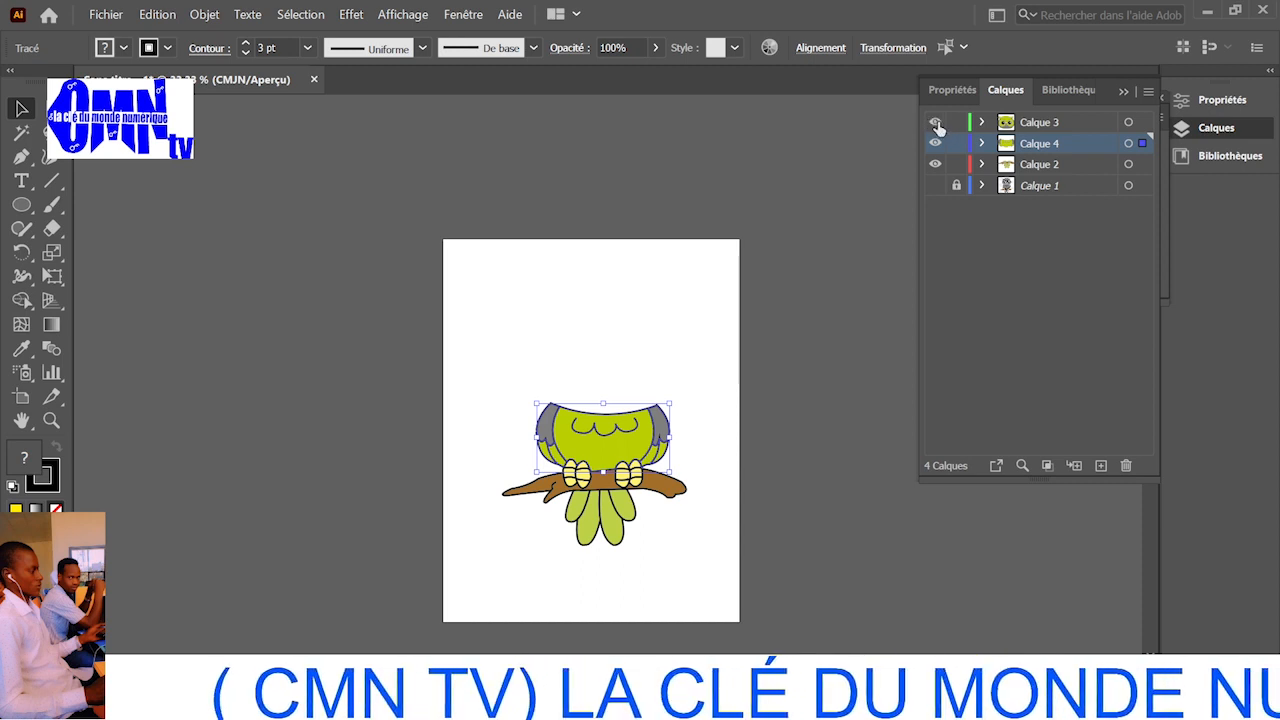
- Rename the head layer as "tete" and the body layer as "tronc"
double_click(1044, 122)
type("tete")
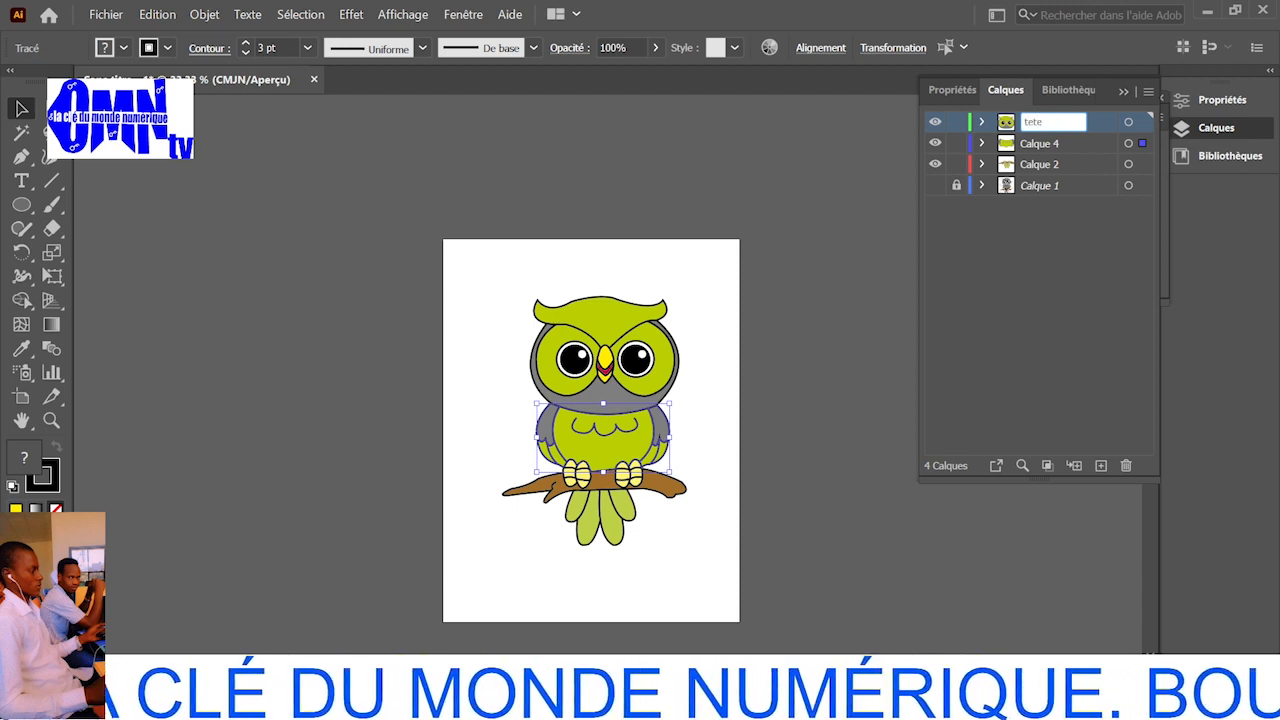
key("Return")
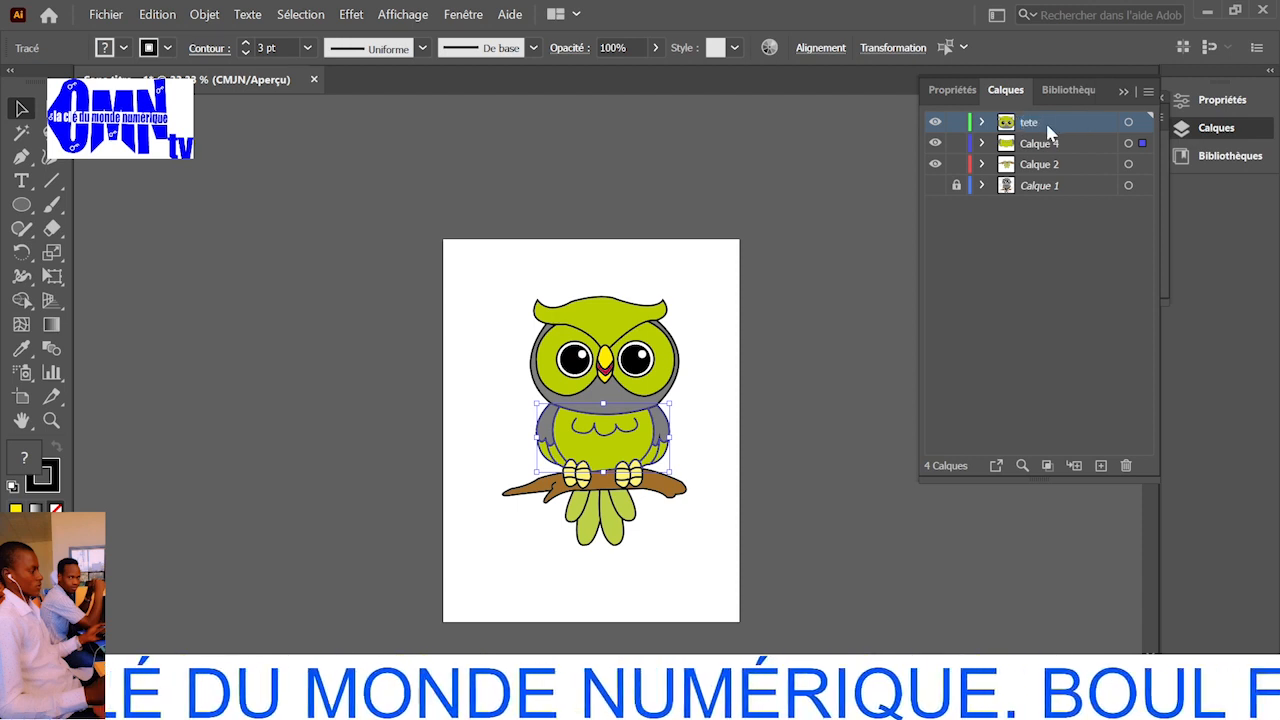
double_click(1044, 143)
type("tronc")
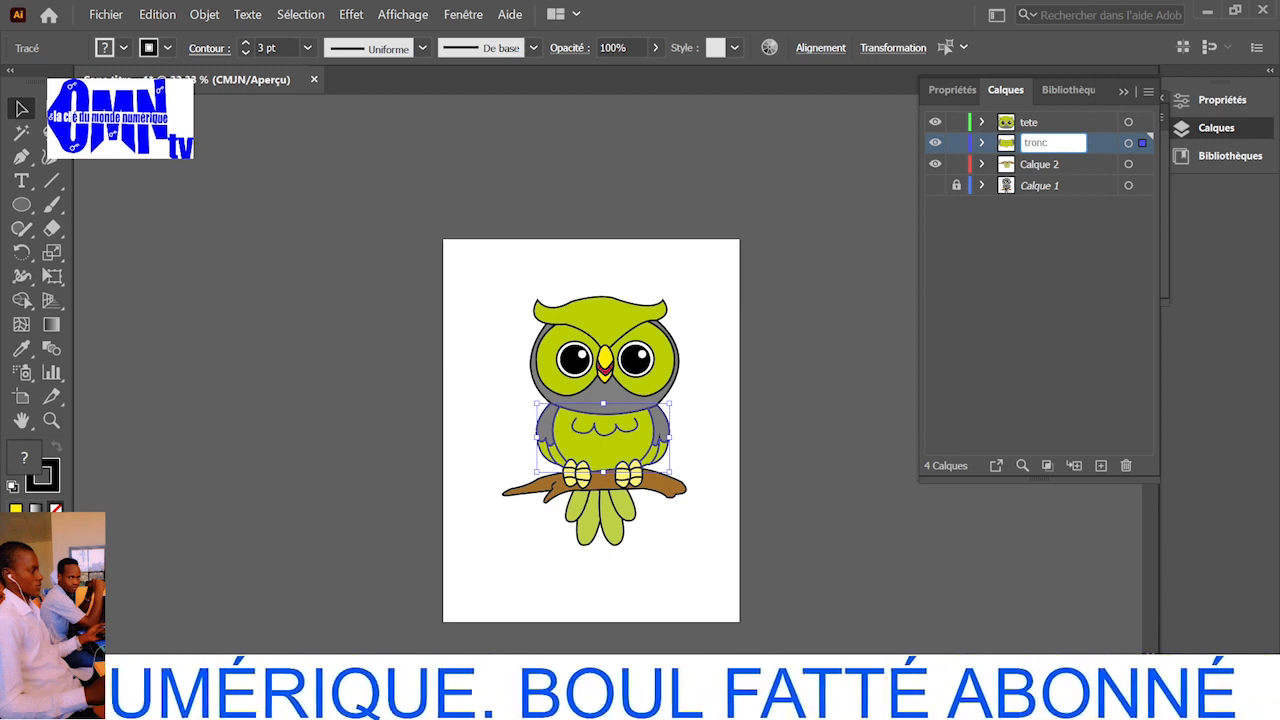
key("Return")
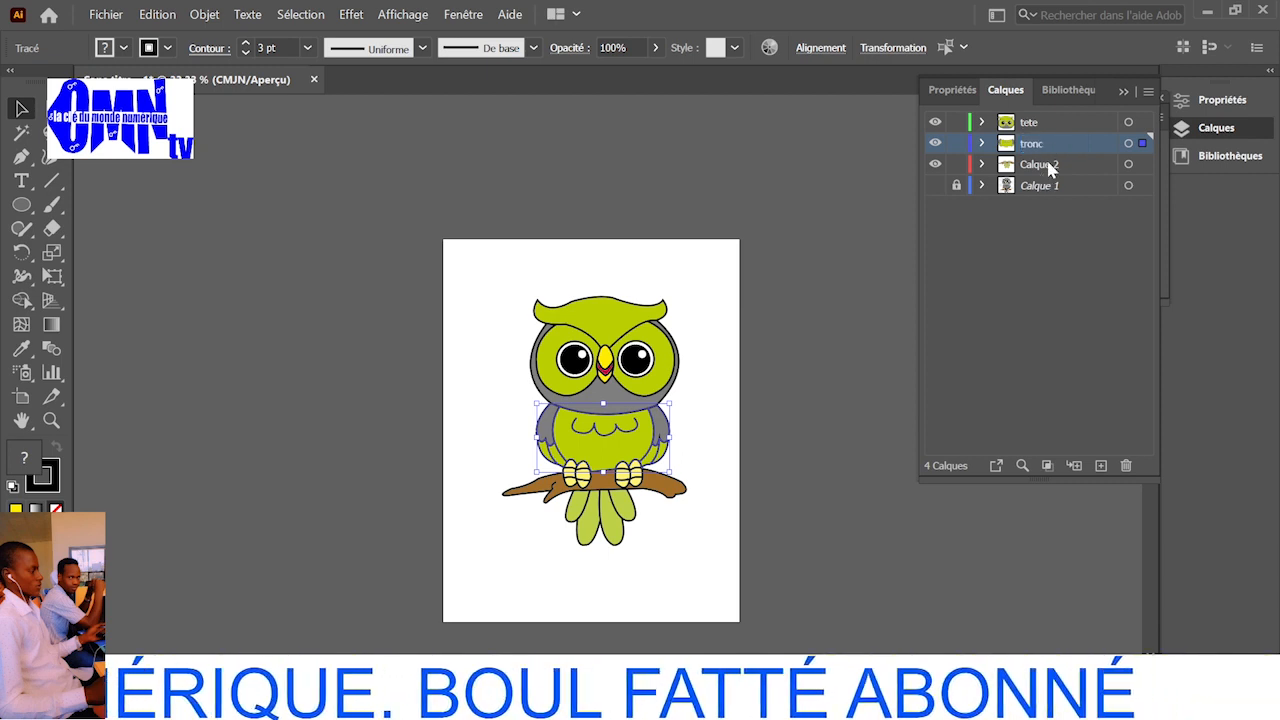
- Rename Calque 2, which holds the branch, feet and tail feathers, as "queue"
double_click(1048, 166)
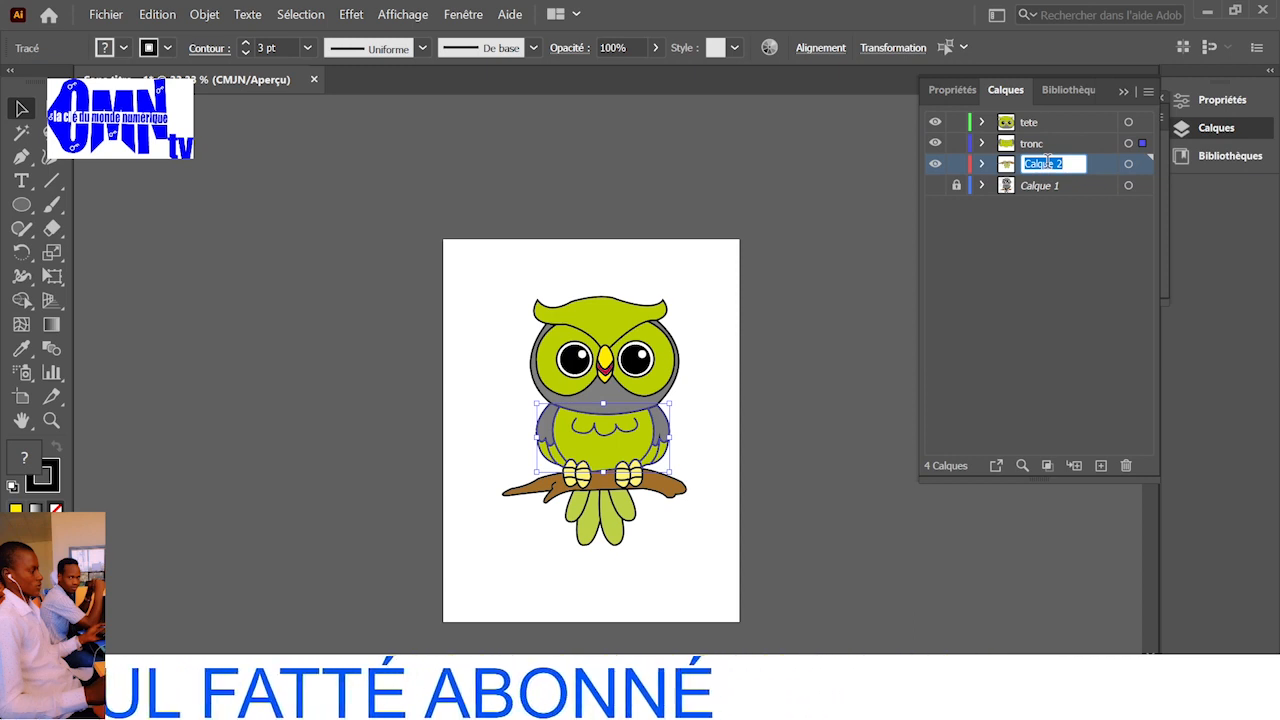
type("cueu")
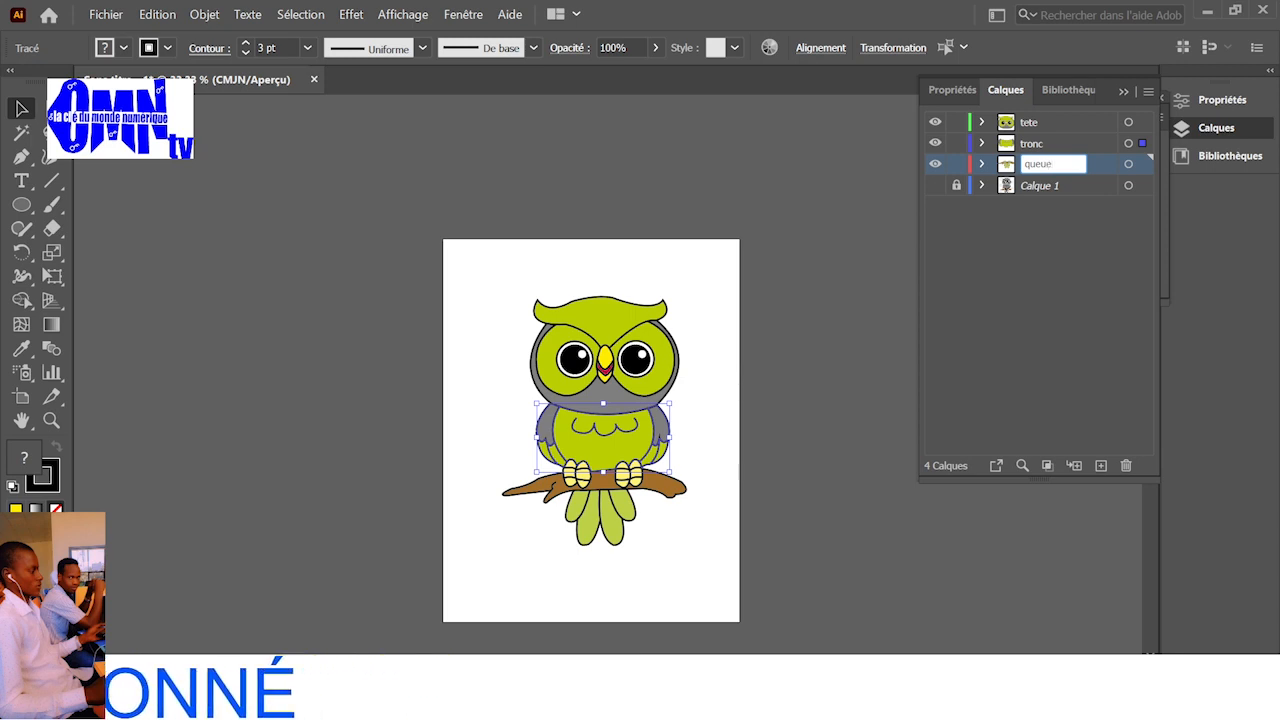
type("e")
key("Return")
- Unlock the hidden reference layer Calque 1 and delete it, then deselect the artwork
left_click(1056, 187)
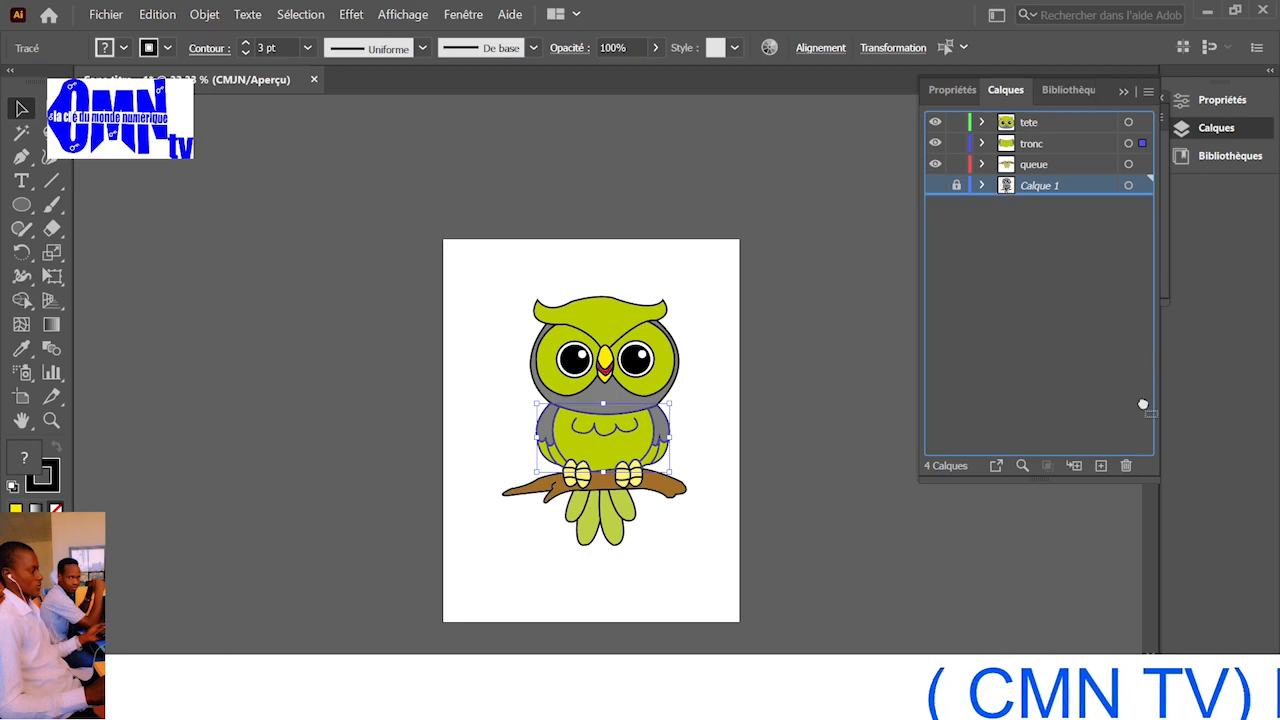
left_click(957, 187)
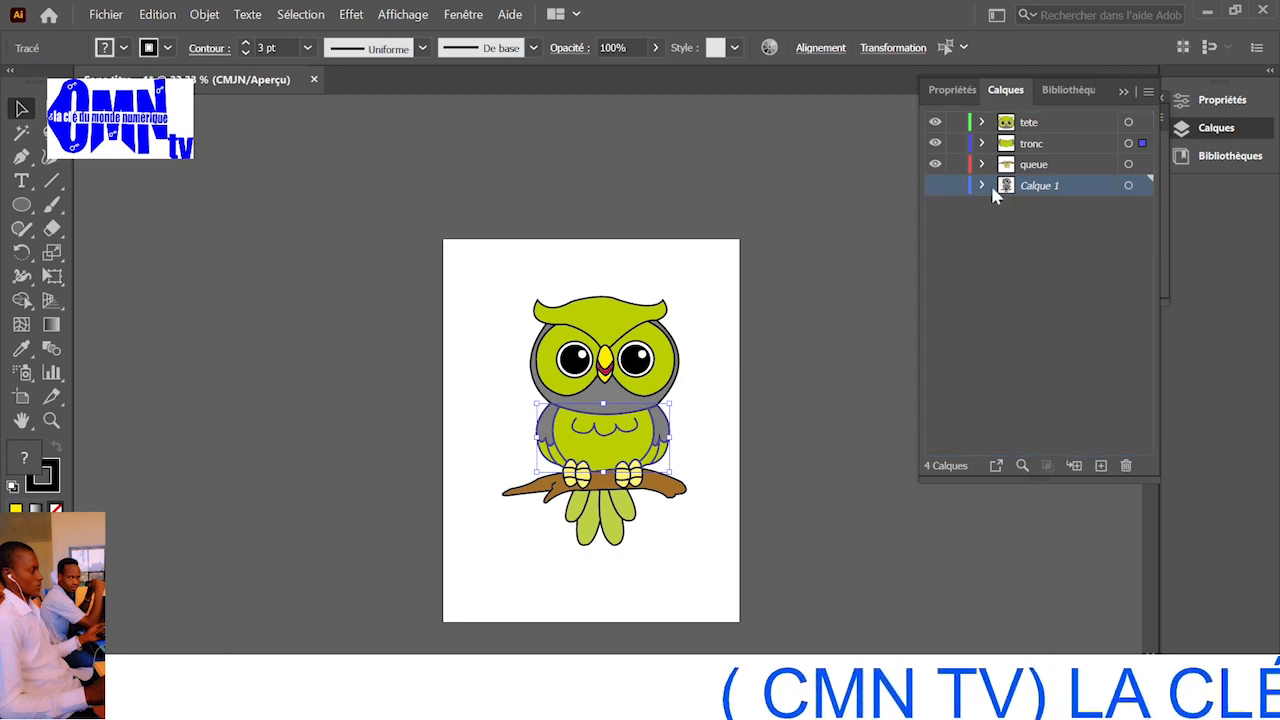
left_click_drag(1036, 187, 1127, 466)
left_click(806, 265)
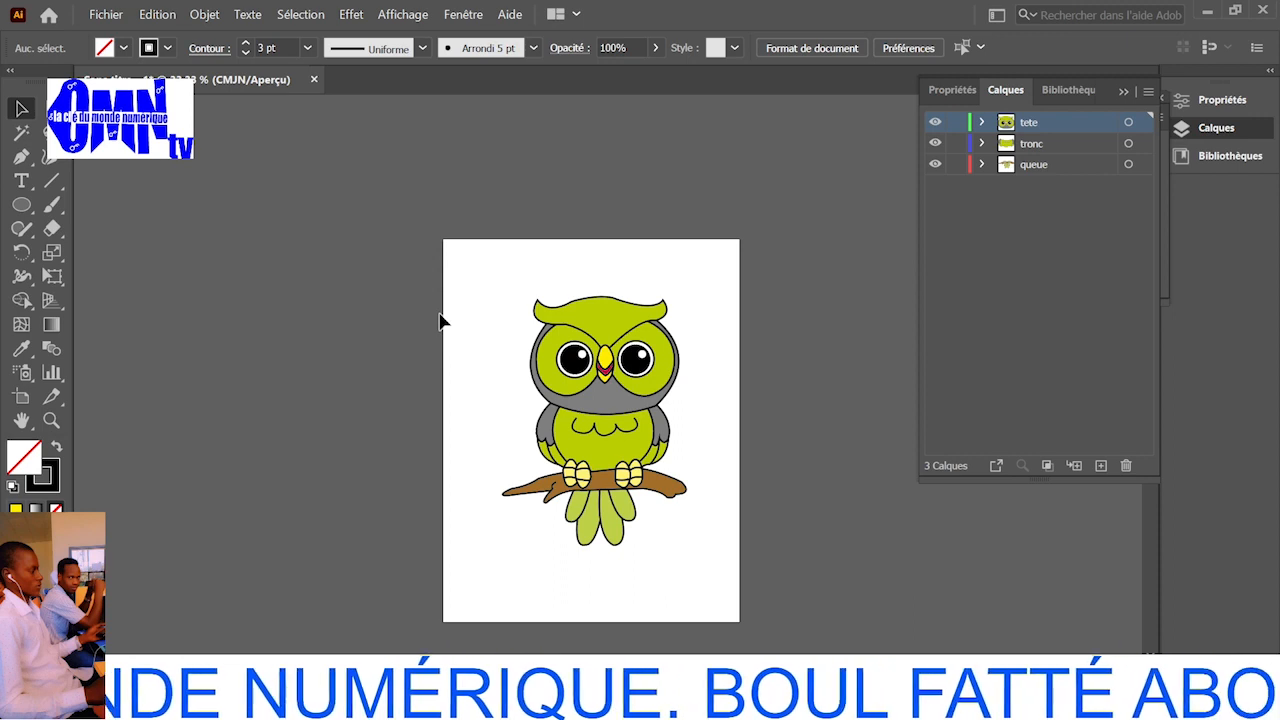
key("ctrl+plus")
key("ctrl+plus")
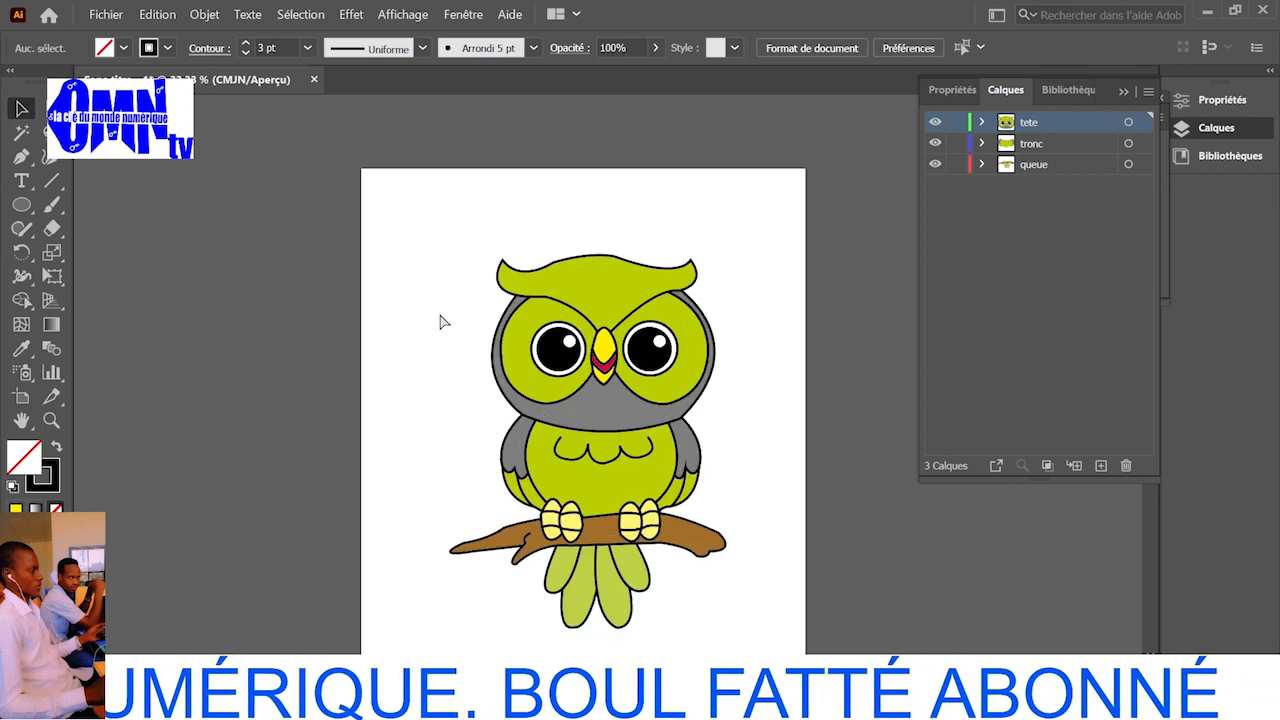
scroll(440, 321, "down", 3)
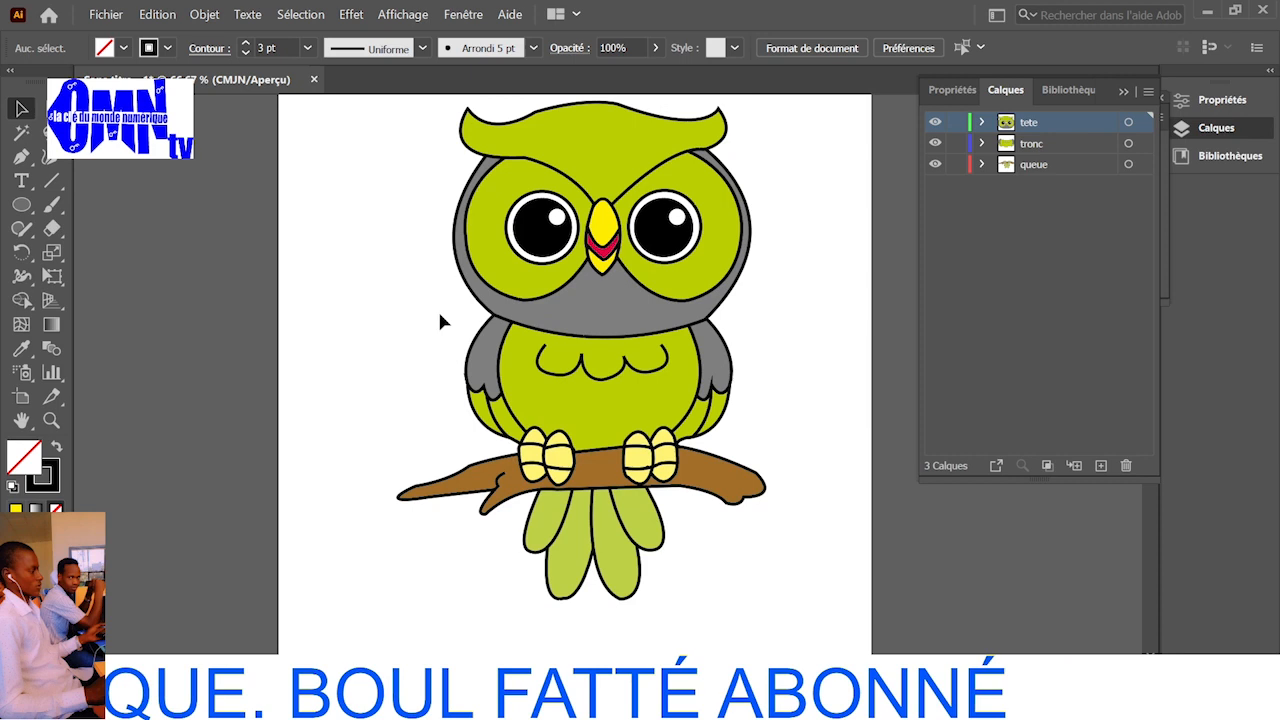